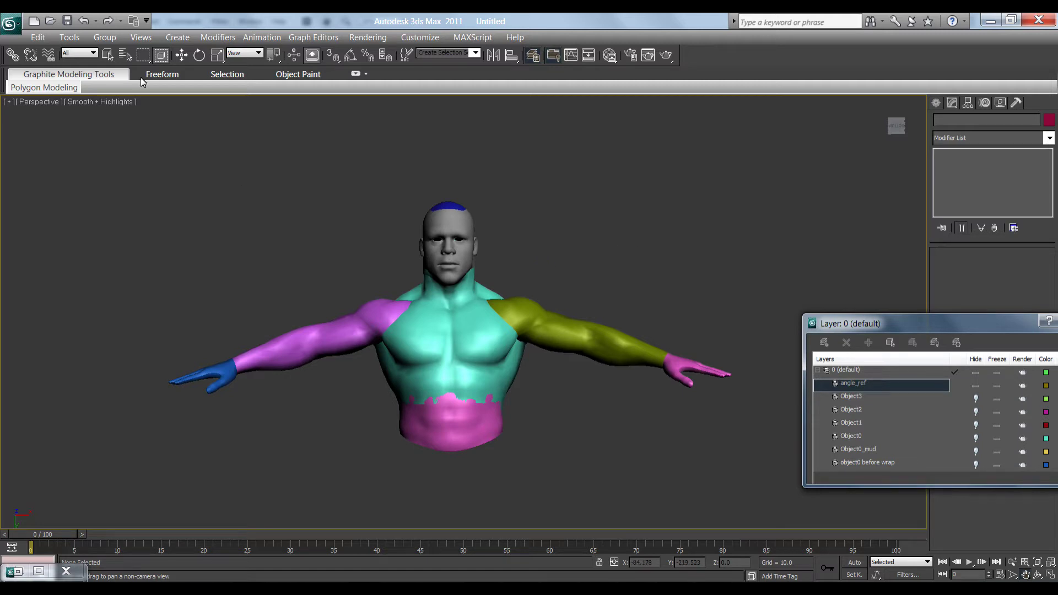
# Select the angle_ref model and export only it as an OBJ file named "angle_refernce model" in the tutorial folder
pyautogui.click(107, 54)
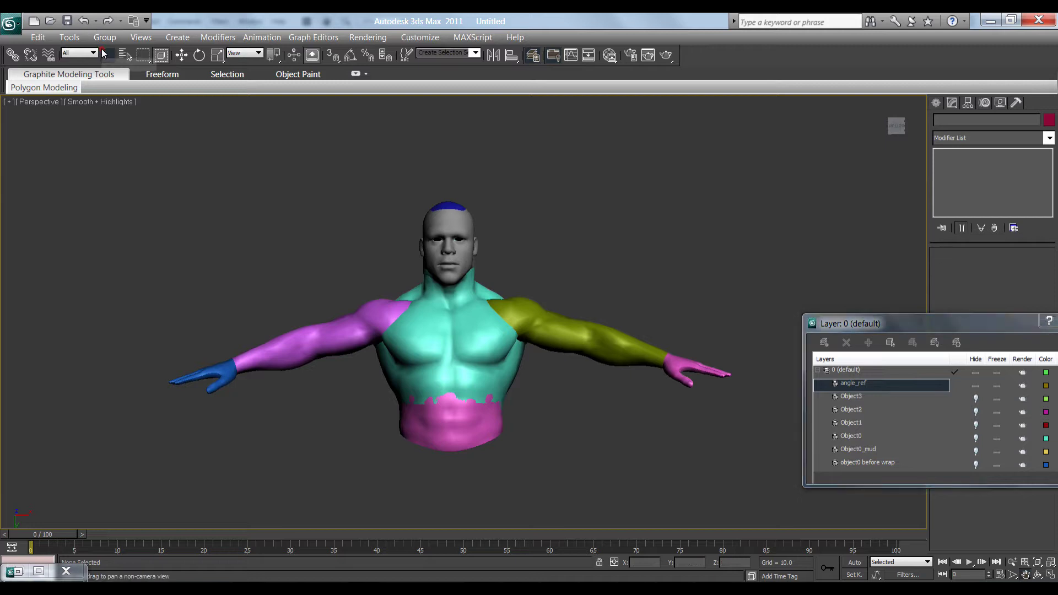
pyautogui.click(435, 217)
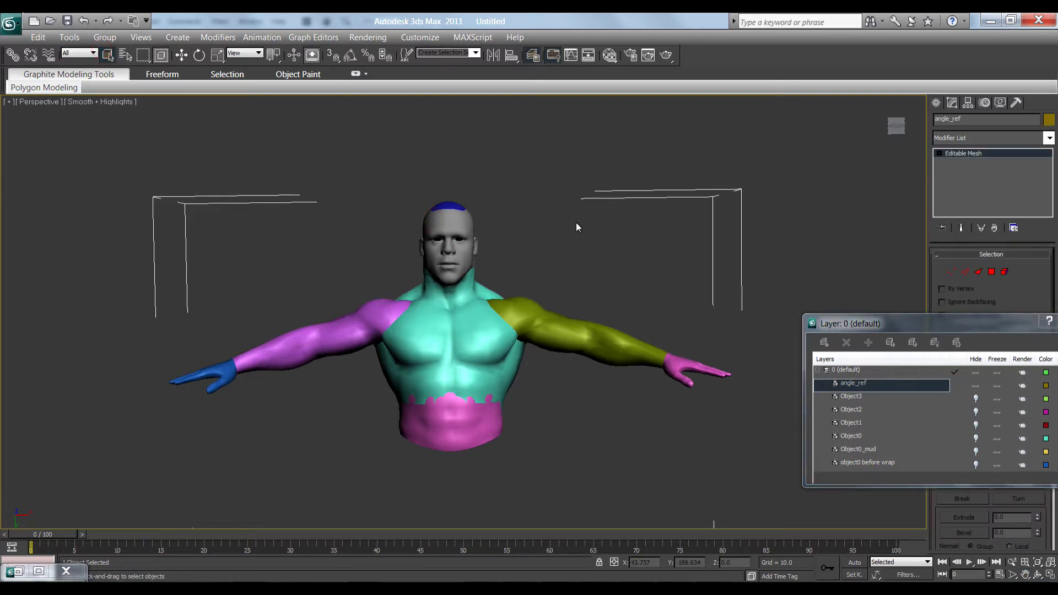
pyautogui.click(10, 23)
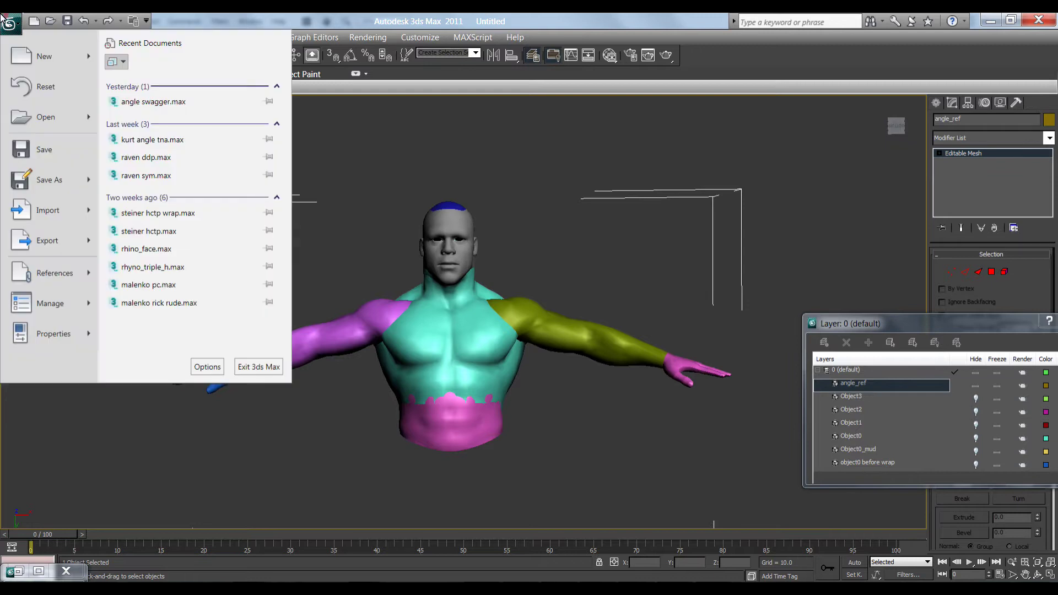
pyautogui.moveTo(41, 238)
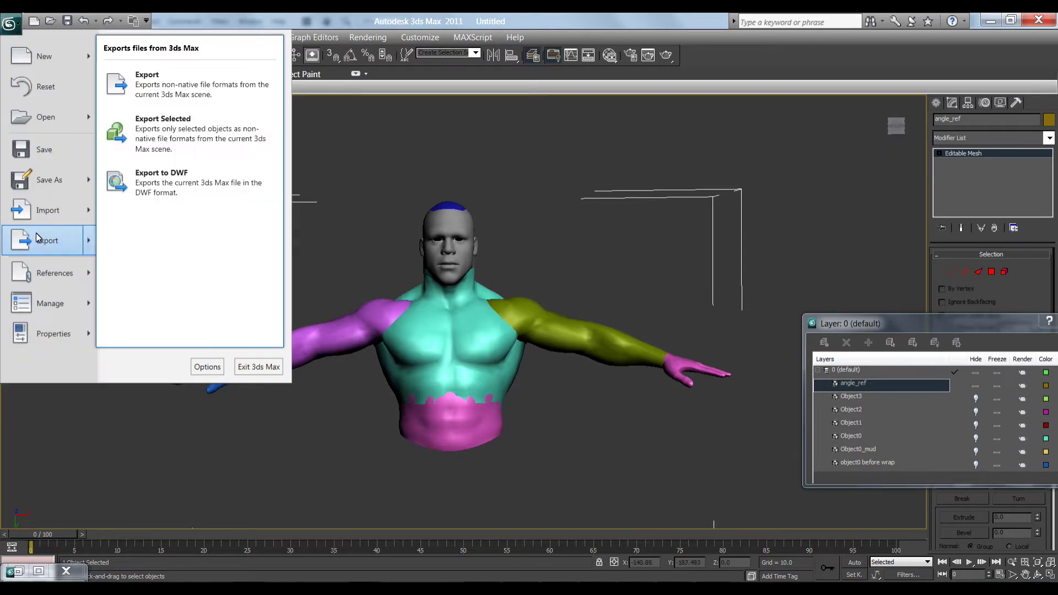
pyautogui.click(124, 141)
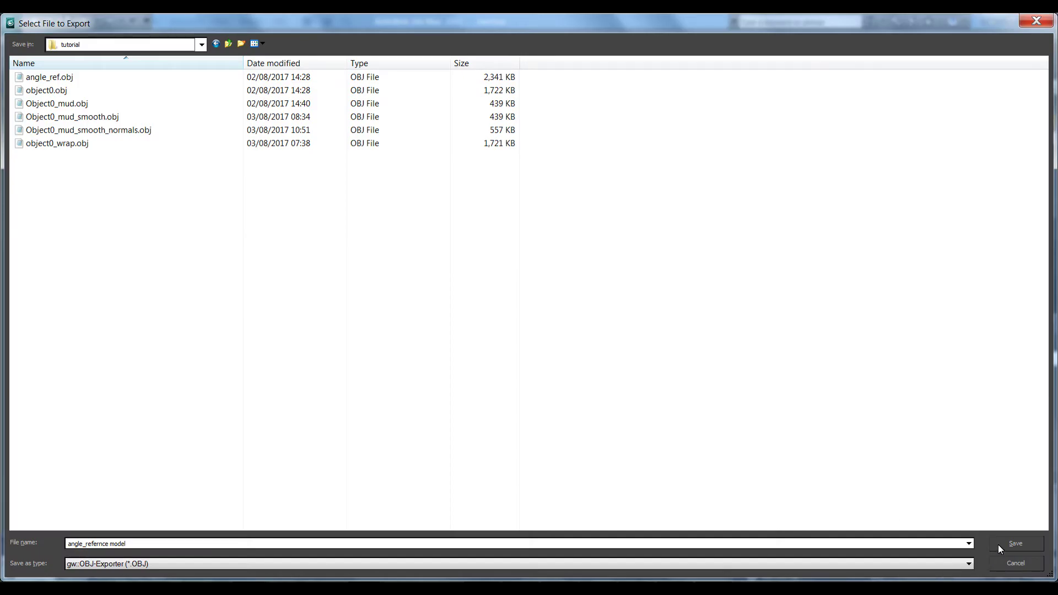
pyautogui.click(998, 544)
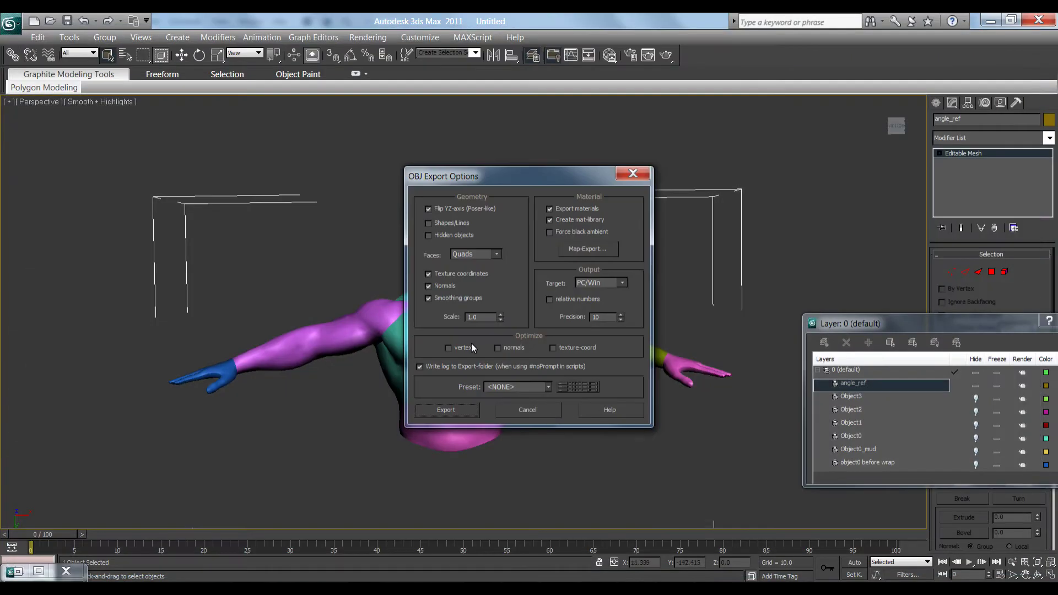
# Edit the scale in the OBJ export options, run the export and close the export statistics
pyautogui.click(476, 318)
pyautogui.write('0')
pyautogui.click(446, 410)
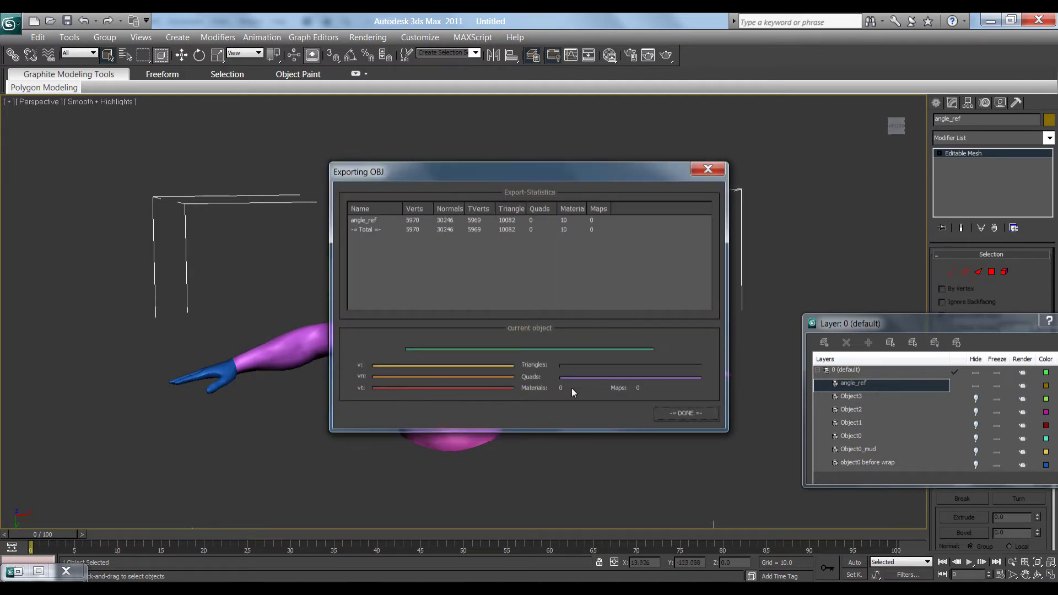
pyautogui.click(666, 418)
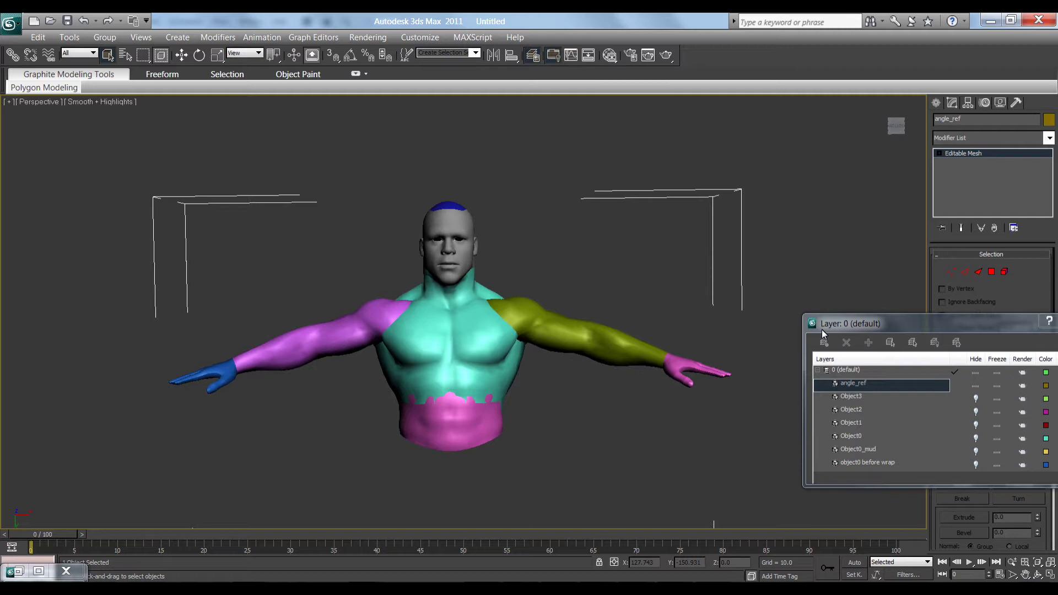
# Unhide Object0, Object1, Object2 and Object3, and hide the angle_ref mesh
pyautogui.click(976, 439)
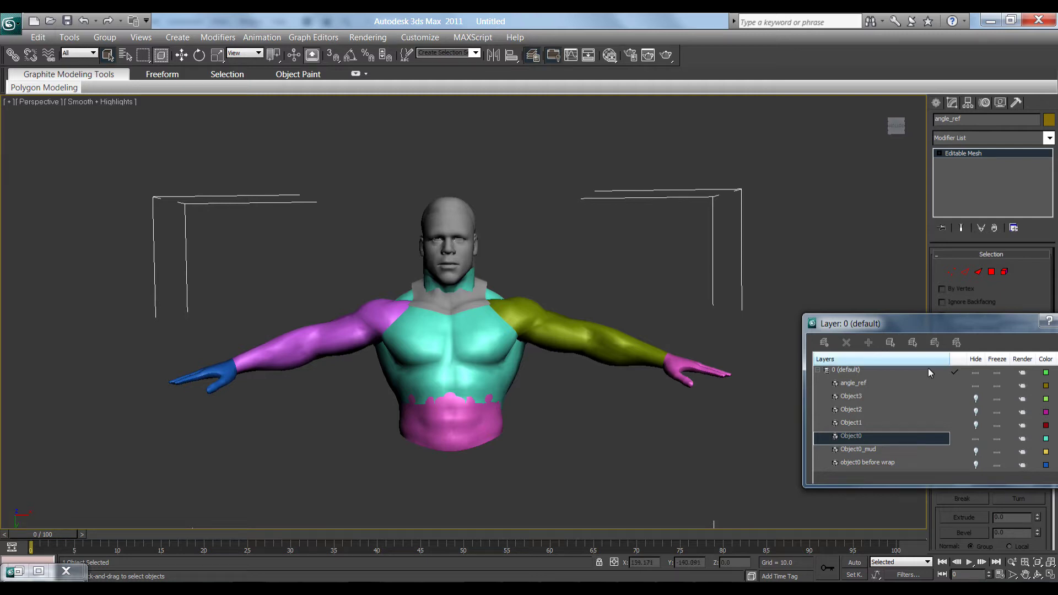
pyautogui.click(975, 400)
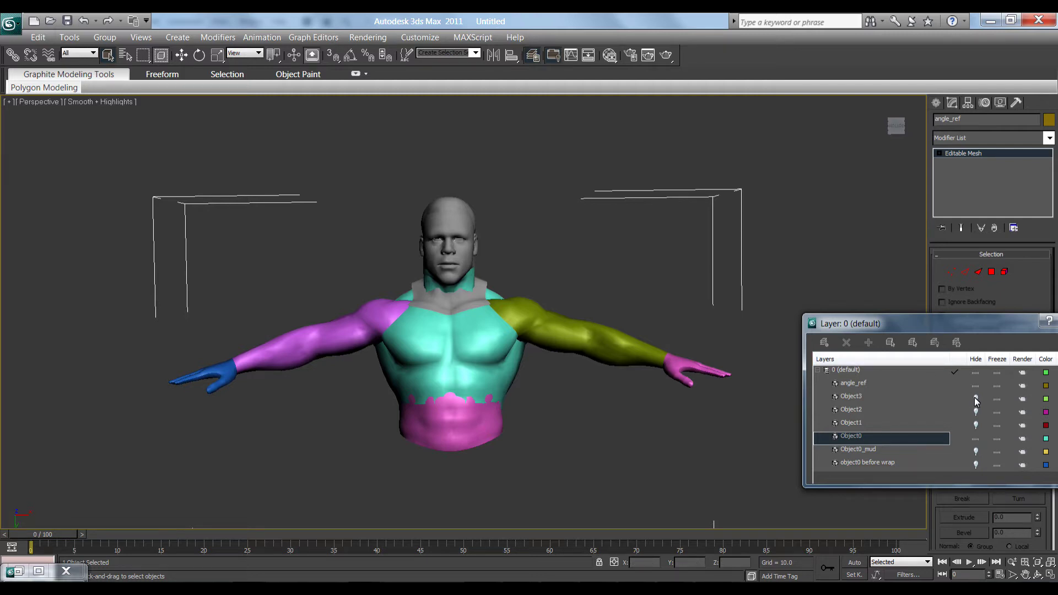
pyautogui.click(975, 386)
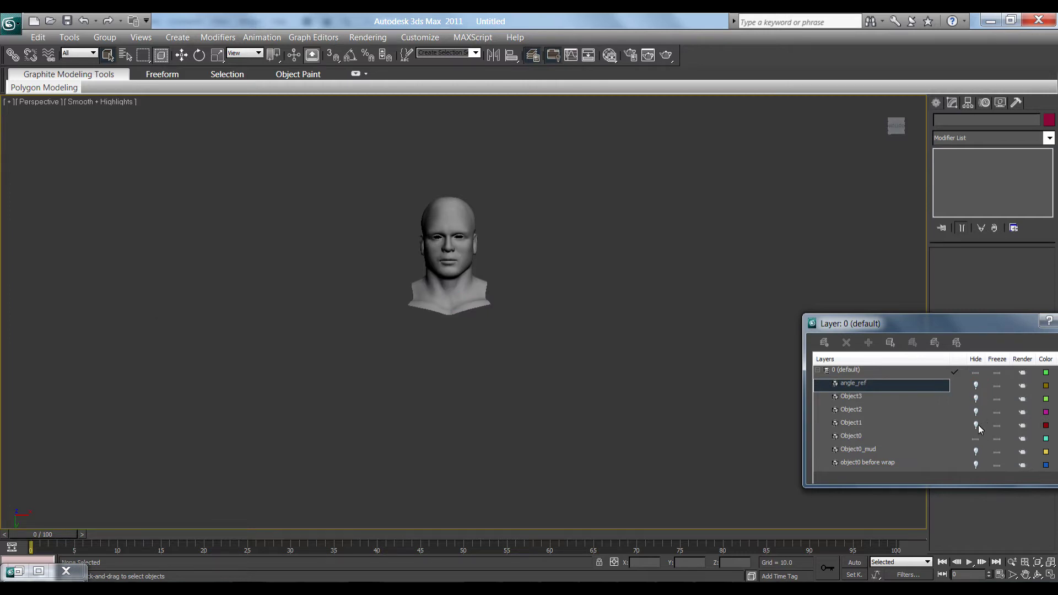
pyautogui.click(976, 425)
pyautogui.click(976, 412)
pyautogui.click(976, 399)
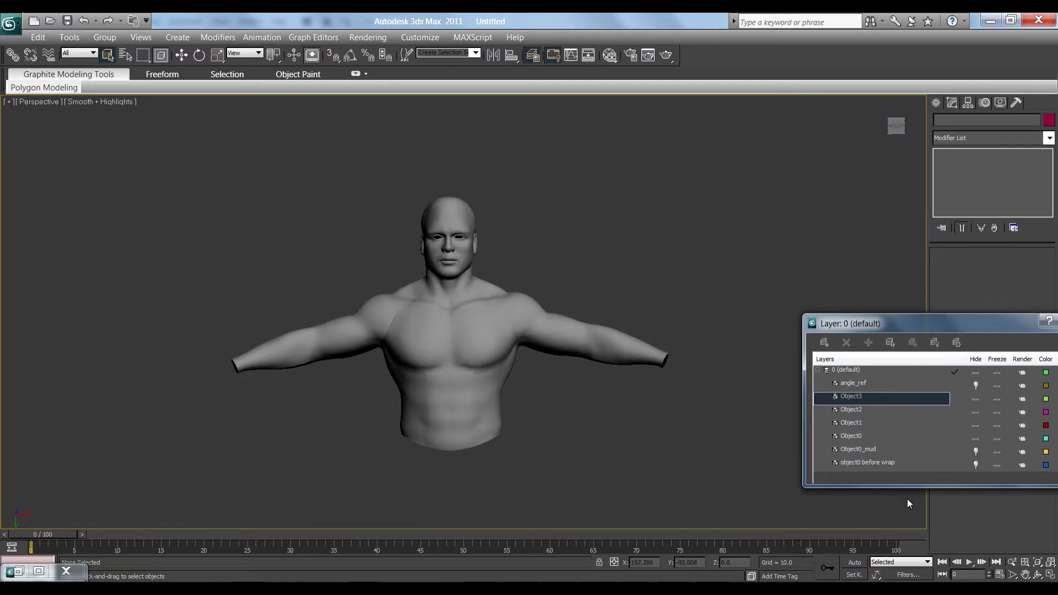
# Show angle_ref over the Object meshes and compare their heads, necks and shoulders up close
pyautogui.click(1024, 575)
pyautogui.moveTo(589, 338); pyautogui.dragTo(655, 344)
pyautogui.scroll(8, 589, 352)
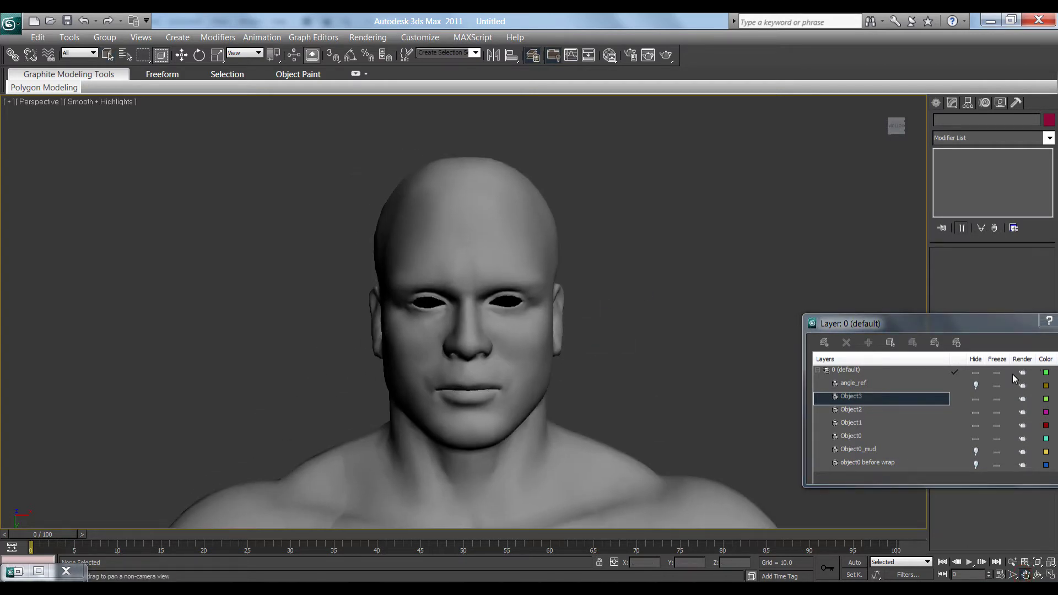
pyautogui.click(974, 388)
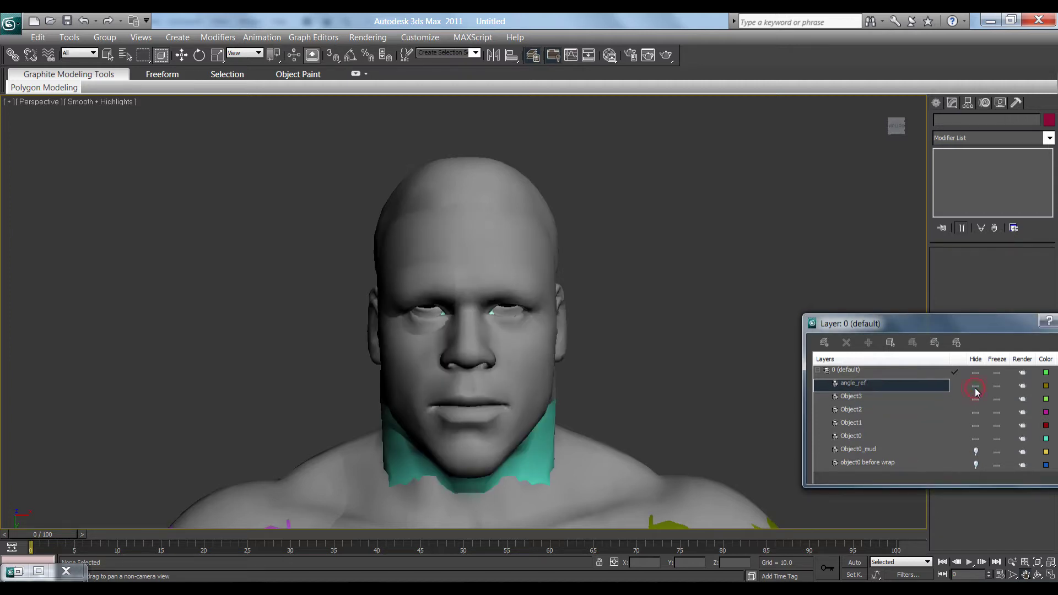
pyautogui.moveTo(667, 388); pyautogui.dragTo(627, 228)
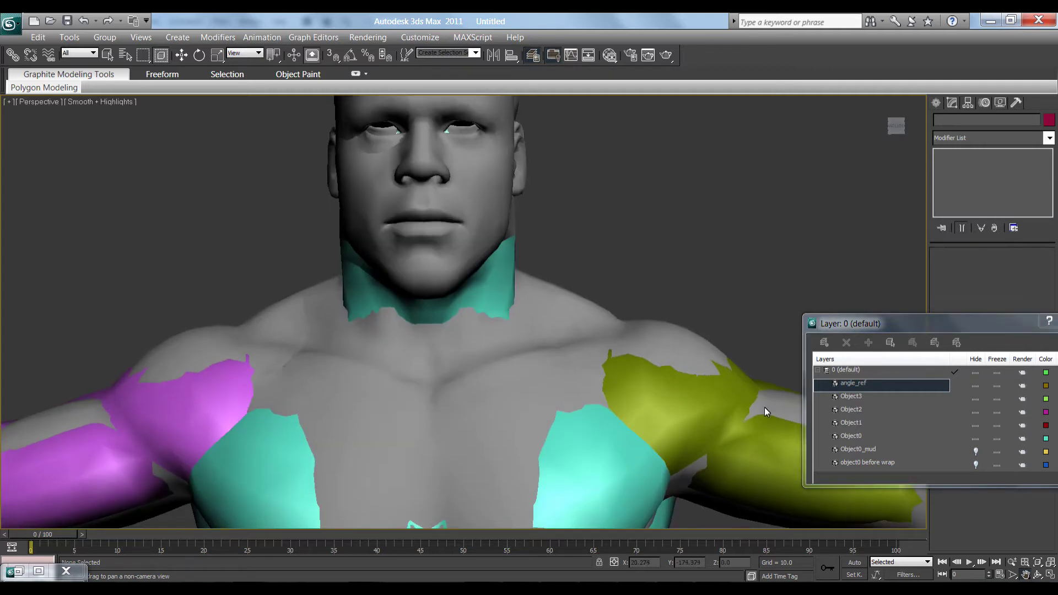
# Maximize the top wireframe view, turn it upright and examine how the overlaid upper bodies line up
pyautogui.hotkey('alt', 'w')
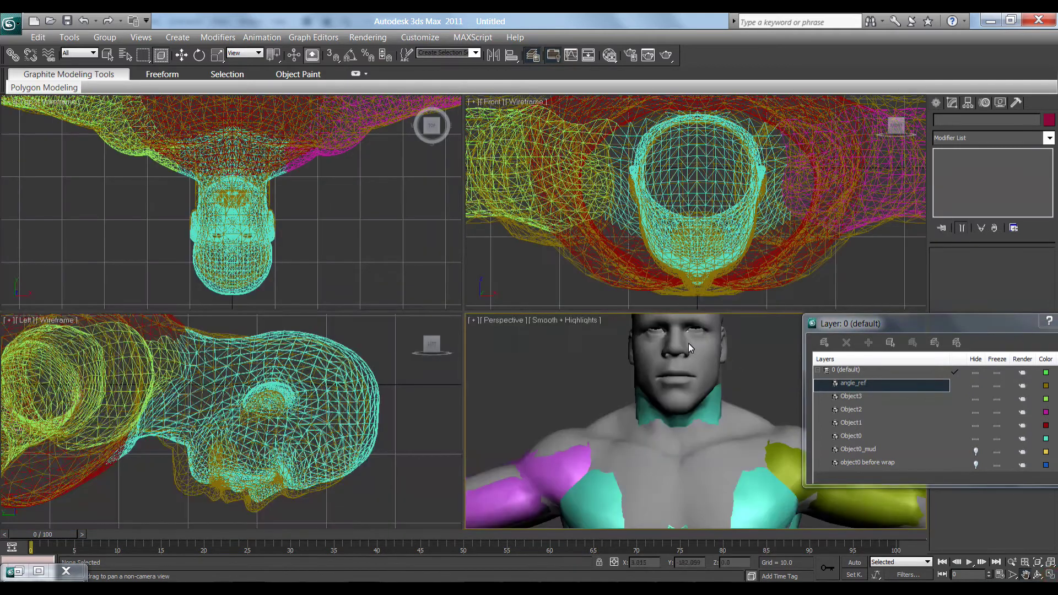
pyautogui.click(514, 282)
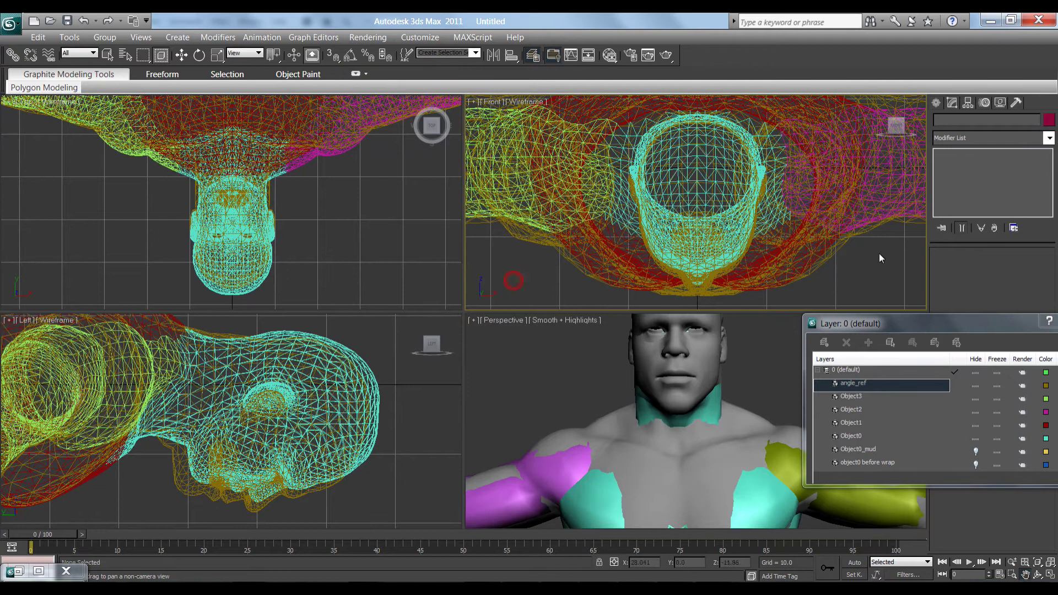
pyautogui.click(387, 458)
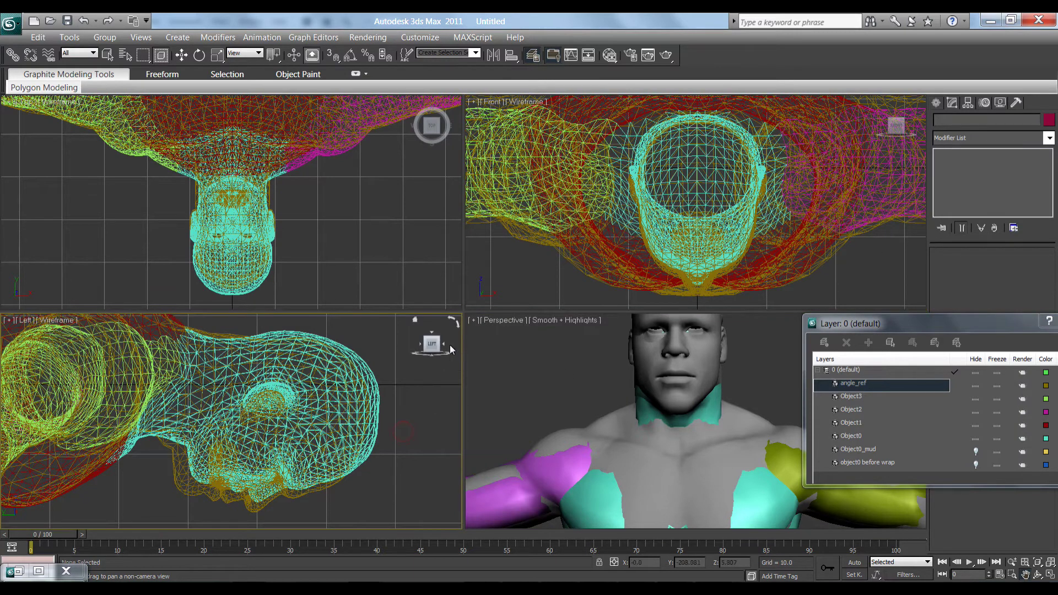
pyautogui.click(392, 225)
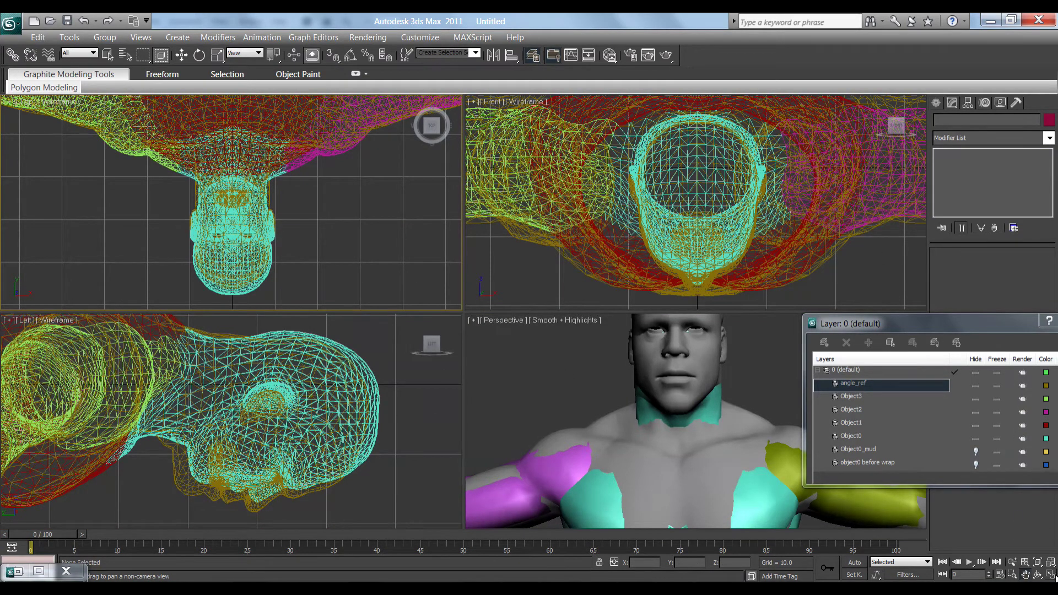
pyautogui.hotkey('alt', 'w')
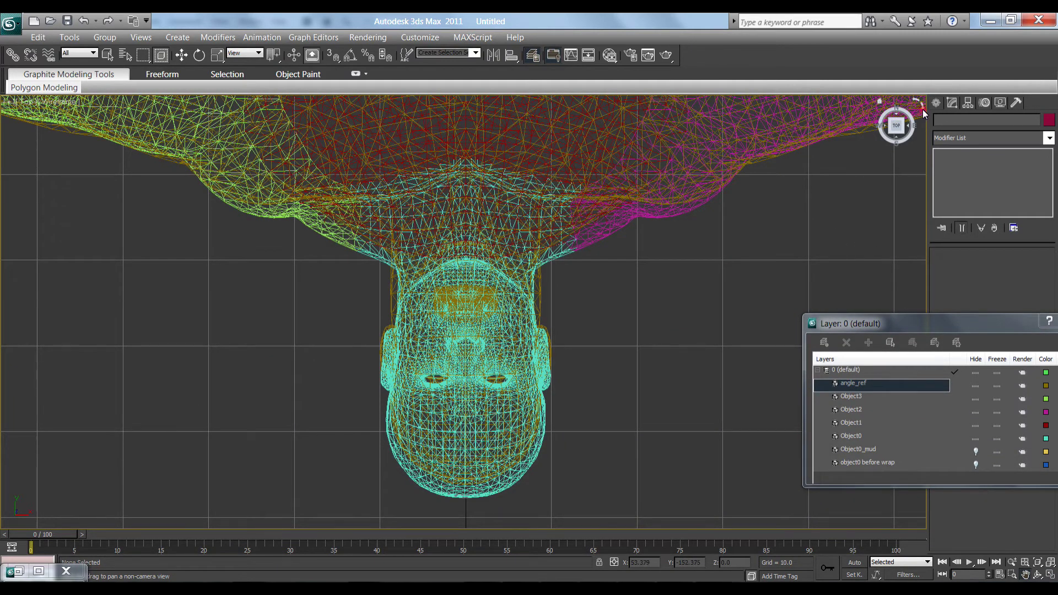
pyautogui.click(923, 109)
pyautogui.click(923, 109)
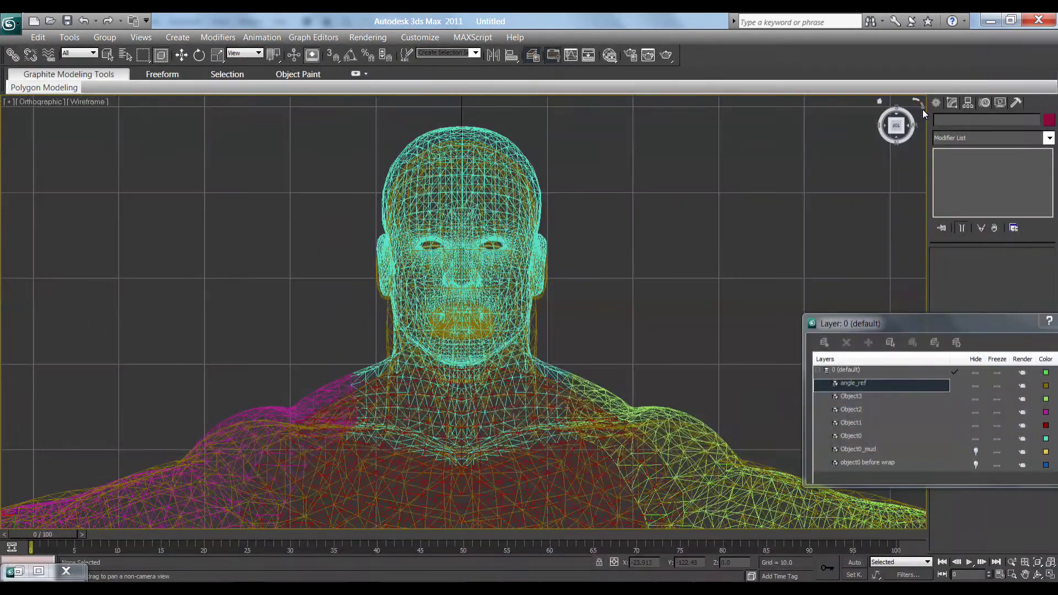
pyautogui.moveTo(648, 306); pyautogui.dragTo(642, 187, button='middle')
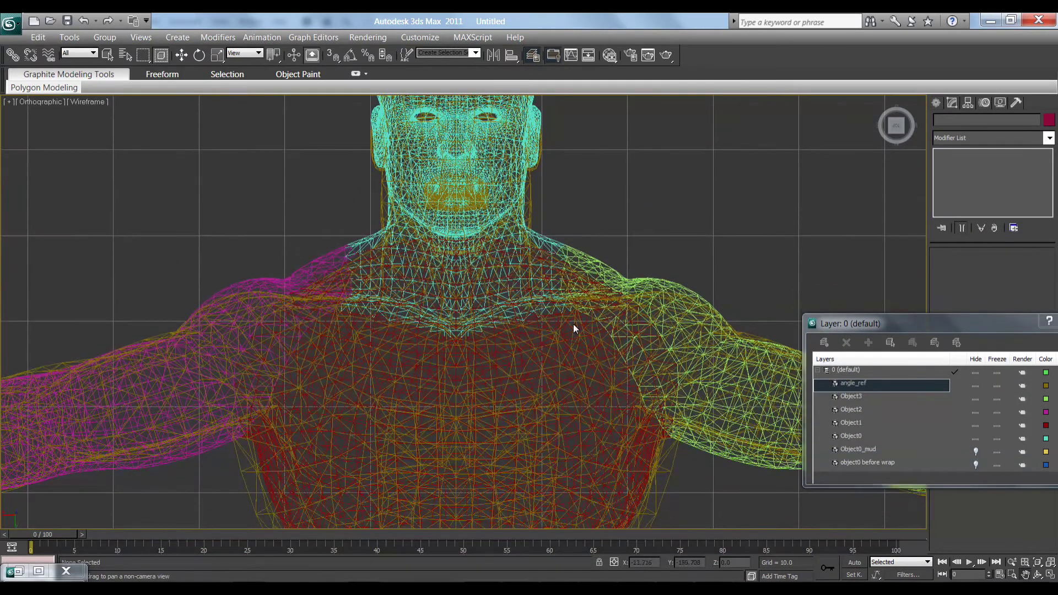
pyautogui.scroll(-3, 573, 324)
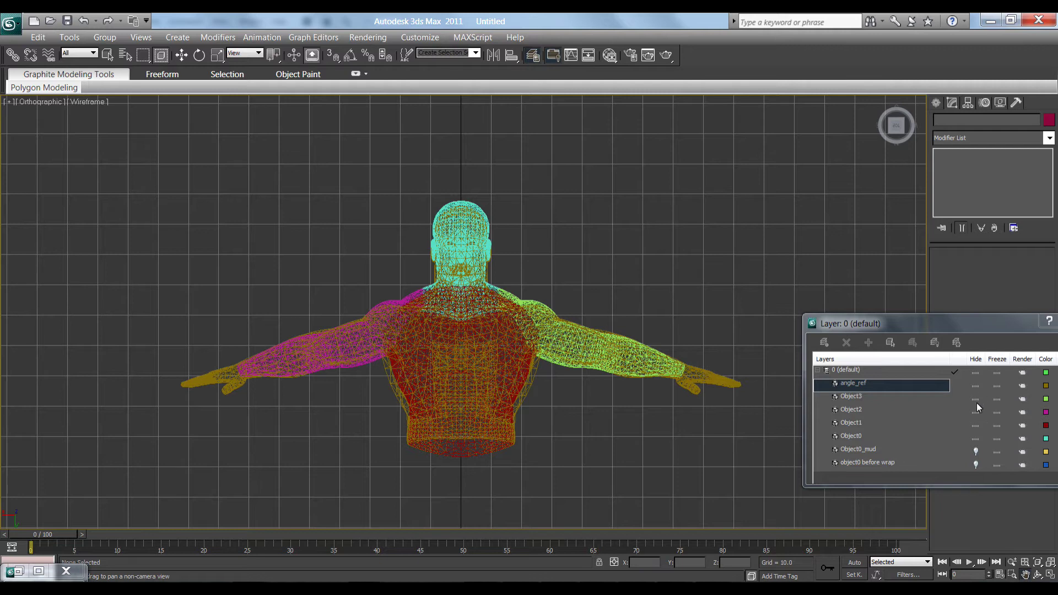
# Toggle the visibility of angle_ref off and on to compare its wireframe with the Object meshes
pyautogui.click(976, 385)
pyautogui.click(975, 385)
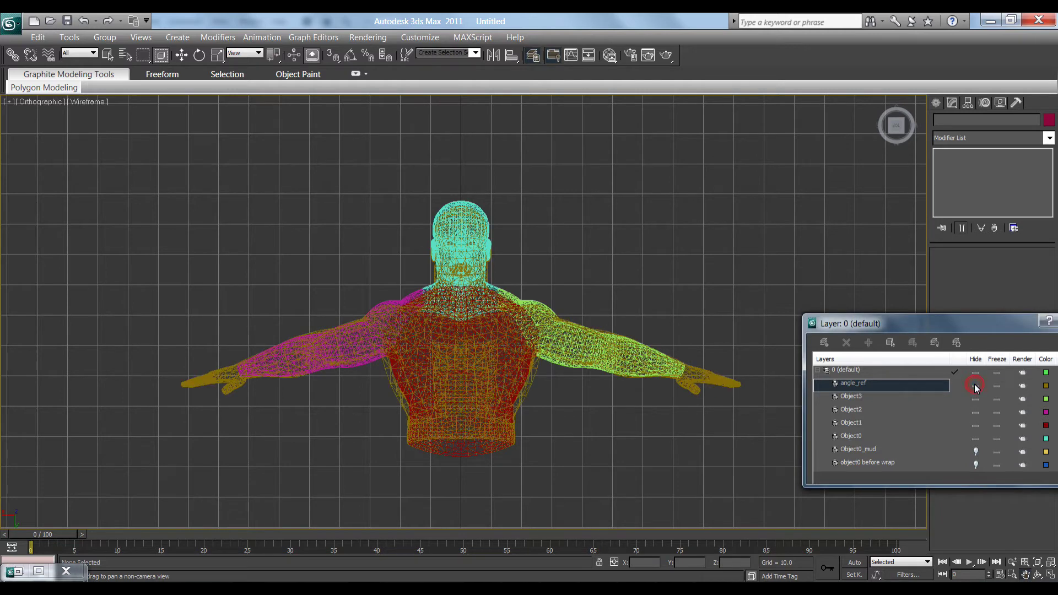
pyautogui.click(975, 385)
pyautogui.click(974, 384)
# Examine the overlaid head wireframes from the front and side, comparing the face, chin and ears of both models
pyautogui.moveTo(570, 267); pyautogui.dragTo(559, 315)
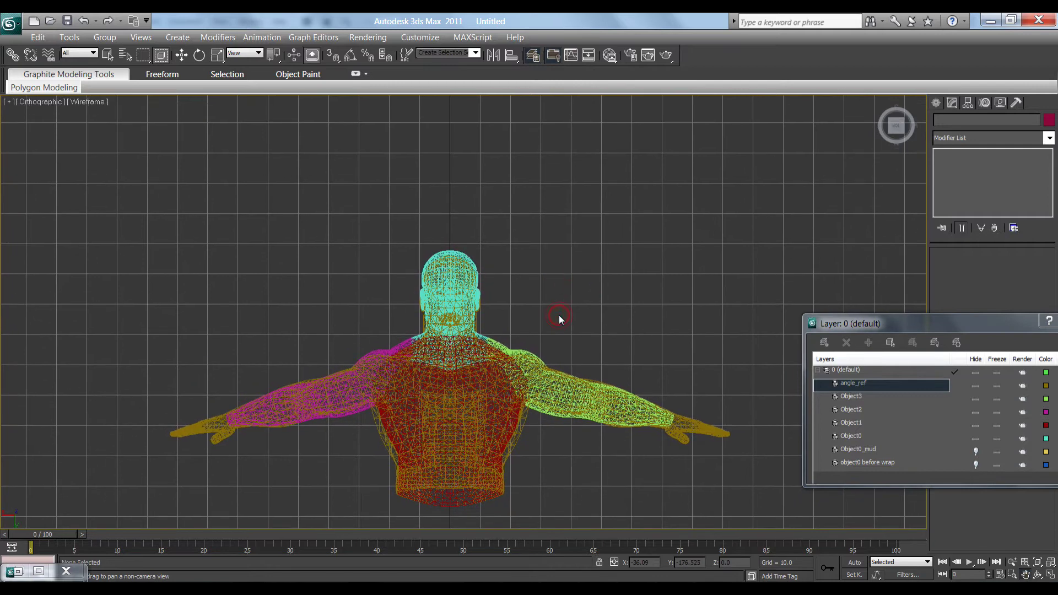
pyautogui.scroll(5, 558, 319)
pyautogui.scroll(5, 557, 295)
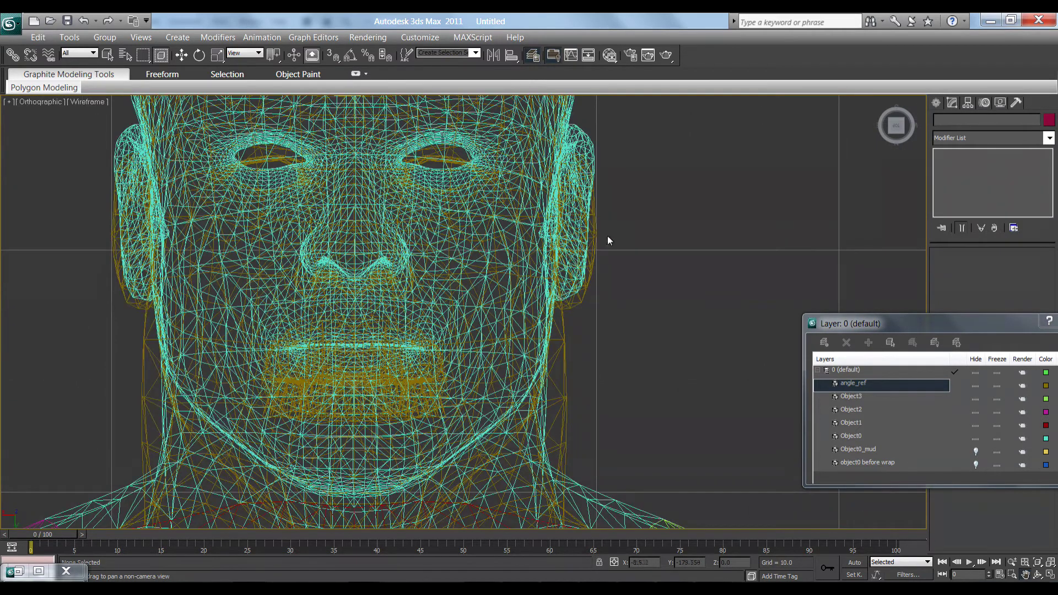
pyautogui.moveTo(894, 127); pyautogui.dragTo(767, 184)
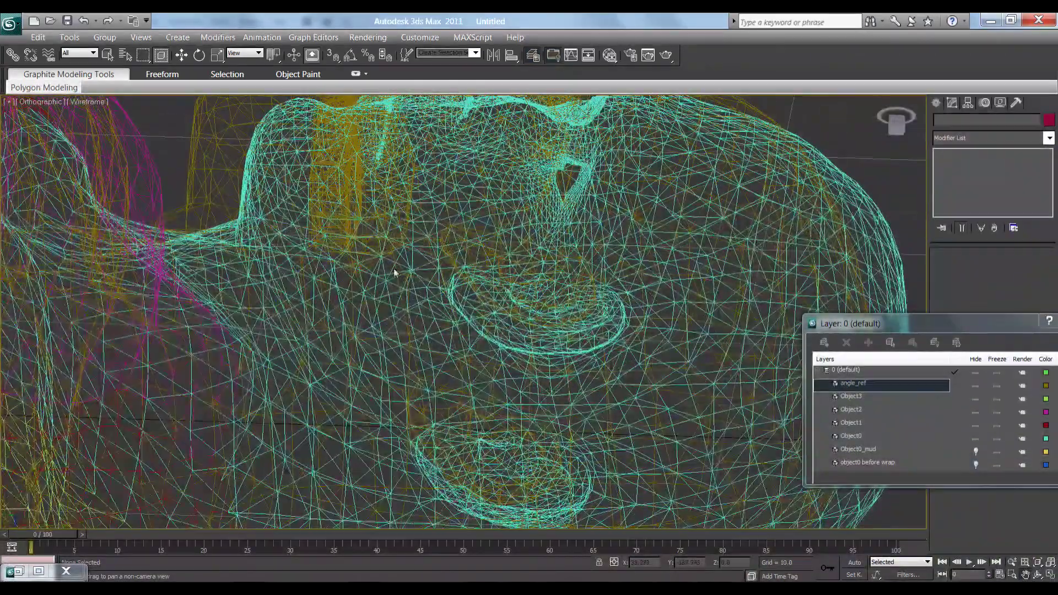
pyautogui.keyDown('alt'); pyautogui.moveTo(403, 202); pyautogui.dragTo(389, 270, button='middle'); pyautogui.keyUp('alt')
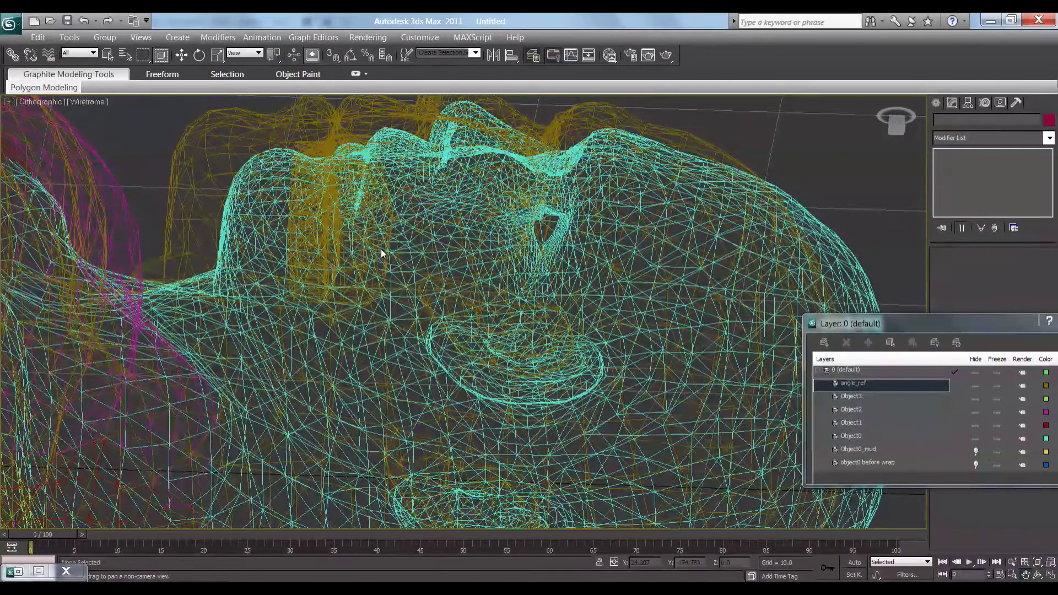
pyautogui.keyDown('alt'); pyautogui.moveTo(381, 249); pyautogui.dragTo(381, 238, button='middle'); pyautogui.keyUp('alt')
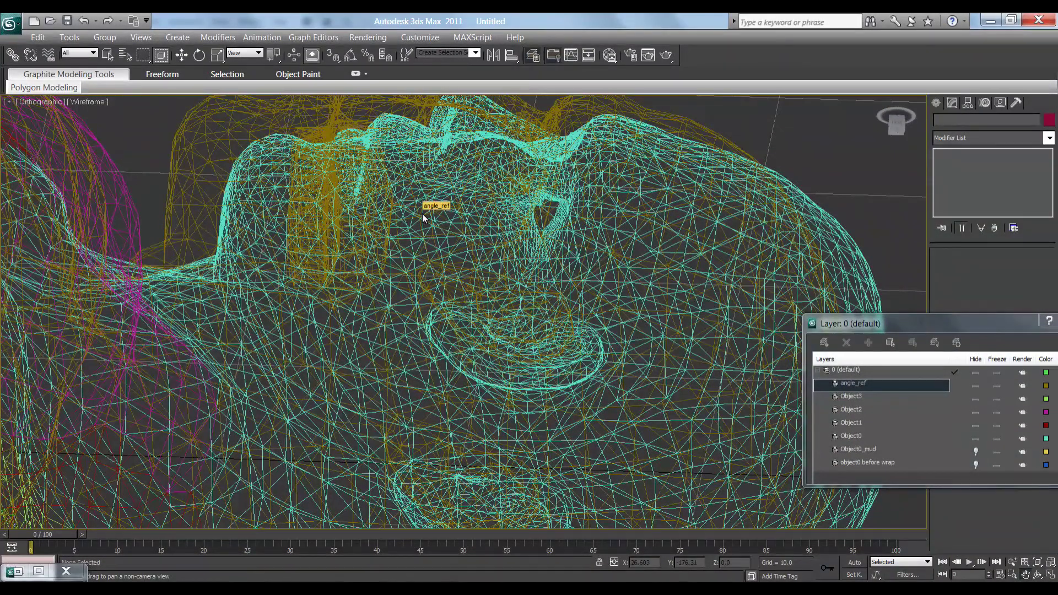
pyautogui.moveTo(460, 208); pyautogui.dragTo(470, 270, button='middle')
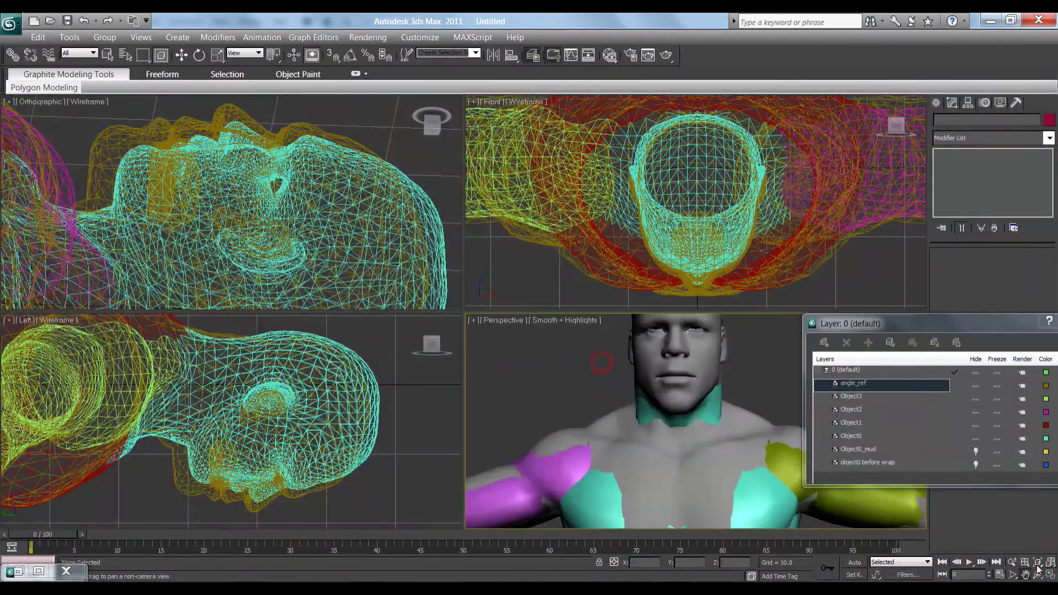
# Return to the maximized shaded perspective view of the head and hide angle_ref
pyautogui.click(1051, 575)
pyautogui.moveTo(678, 180); pyautogui.dragTo(680, 271, button='middle')
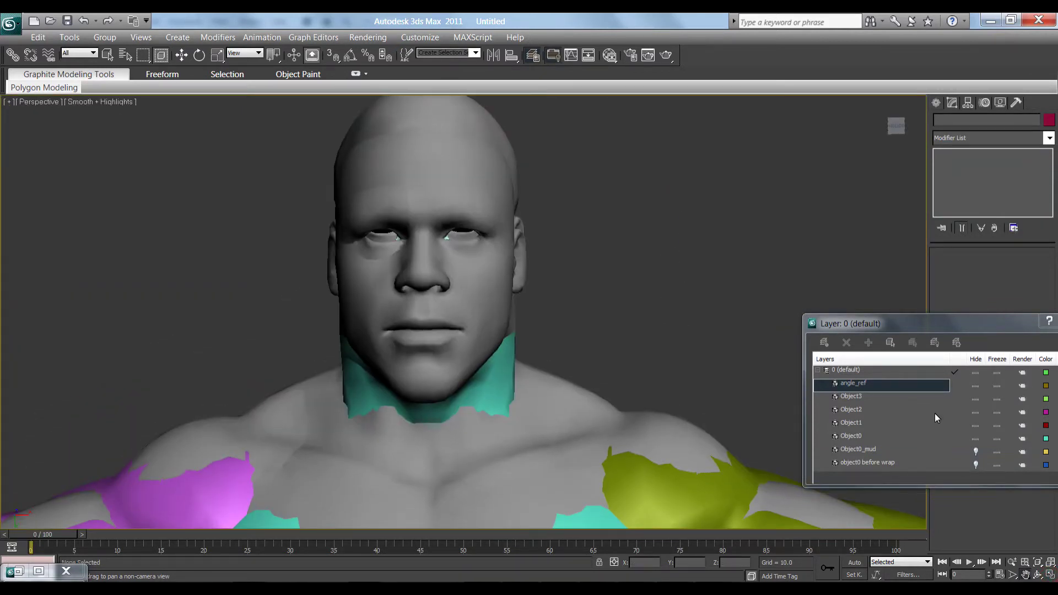
pyautogui.click(975, 386)
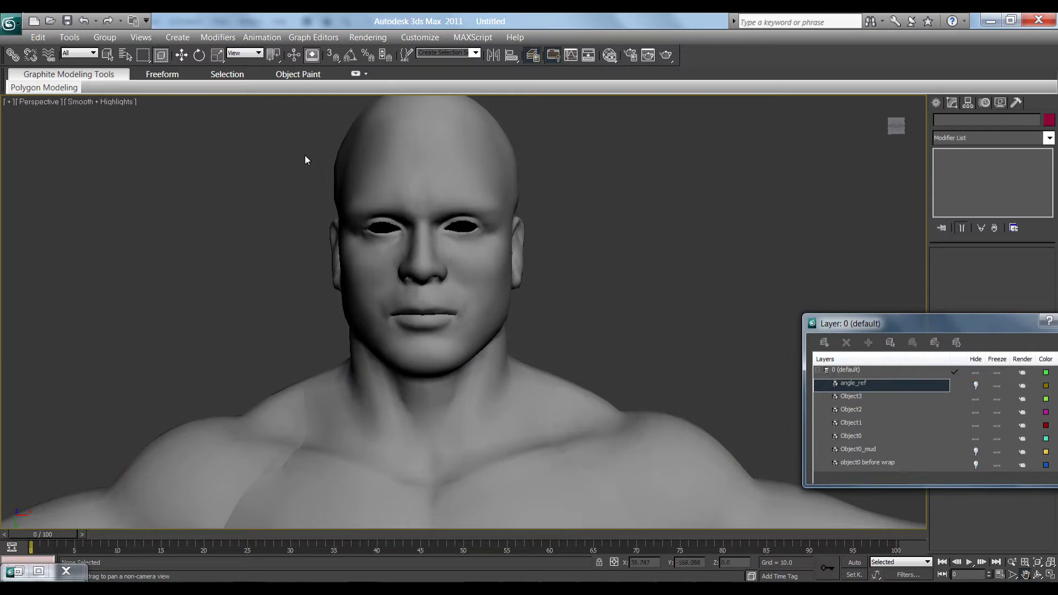
# Select the Object0 head mesh and switch to editing its vertices
pyautogui.click(401, 161)
pyautogui.click(110, 58)
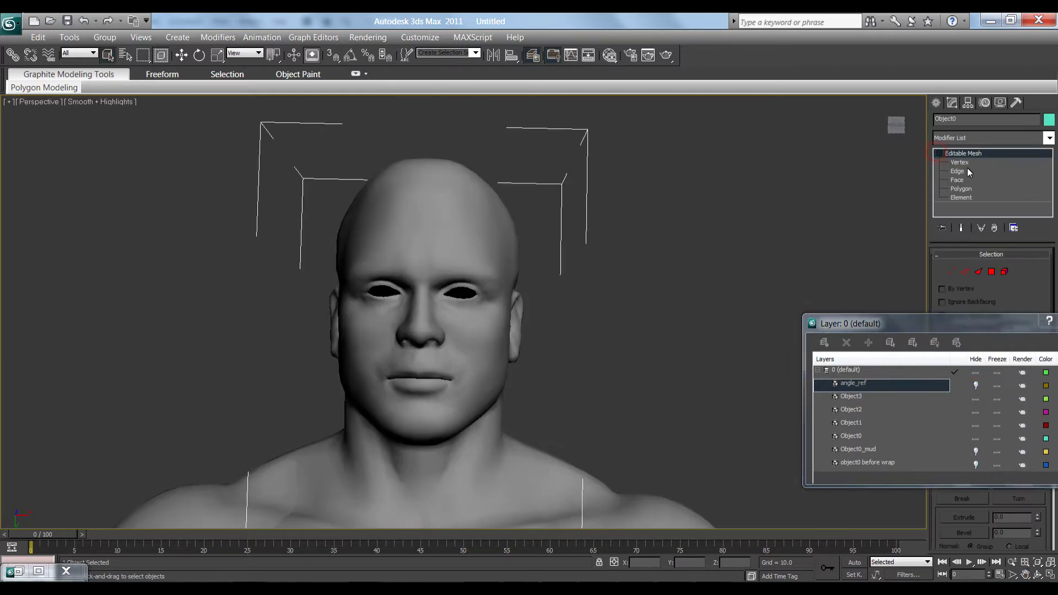
pyautogui.click(965, 163)
pyautogui.moveTo(891, 124); pyautogui.dragTo(887, 122)
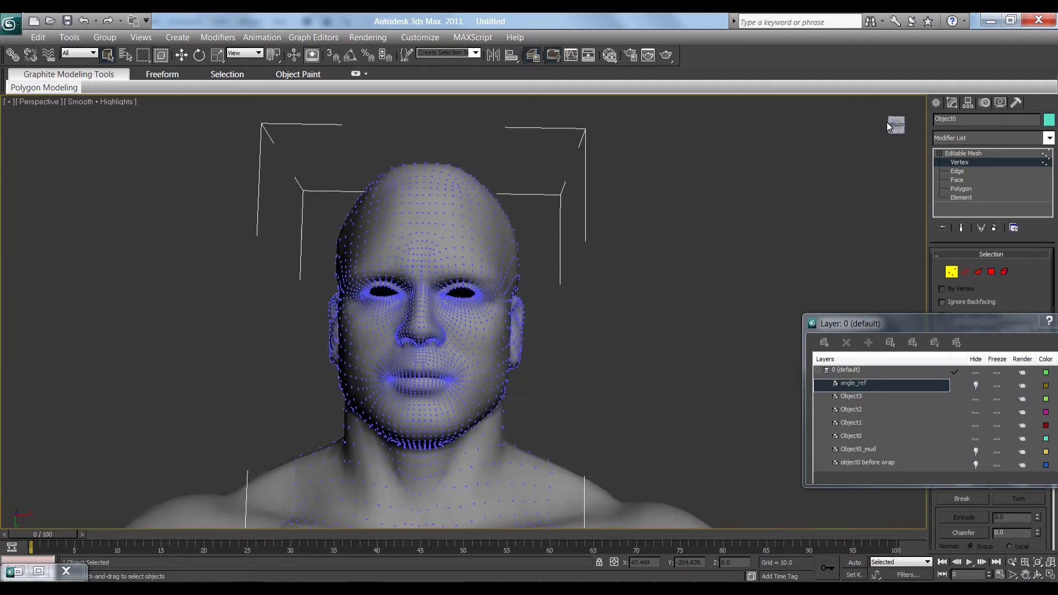
# Enable Soft Selection for Object0's vertices, keeping the layer list clear of the settings
pyautogui.moveTo(881, 321); pyautogui.dragTo(683, 446)
pyautogui.click(937, 443)
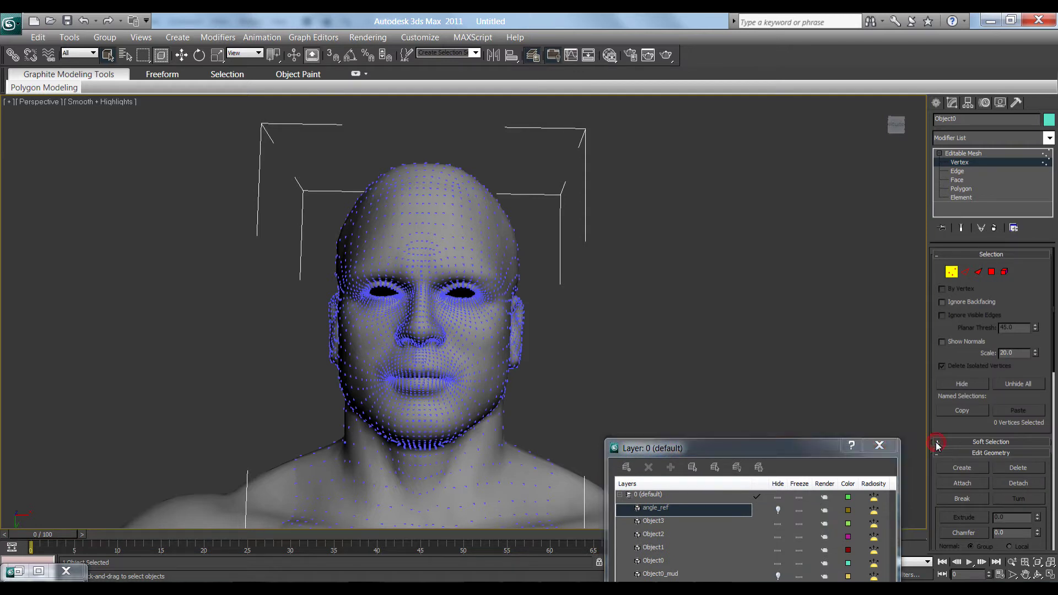
pyautogui.click(937, 443)
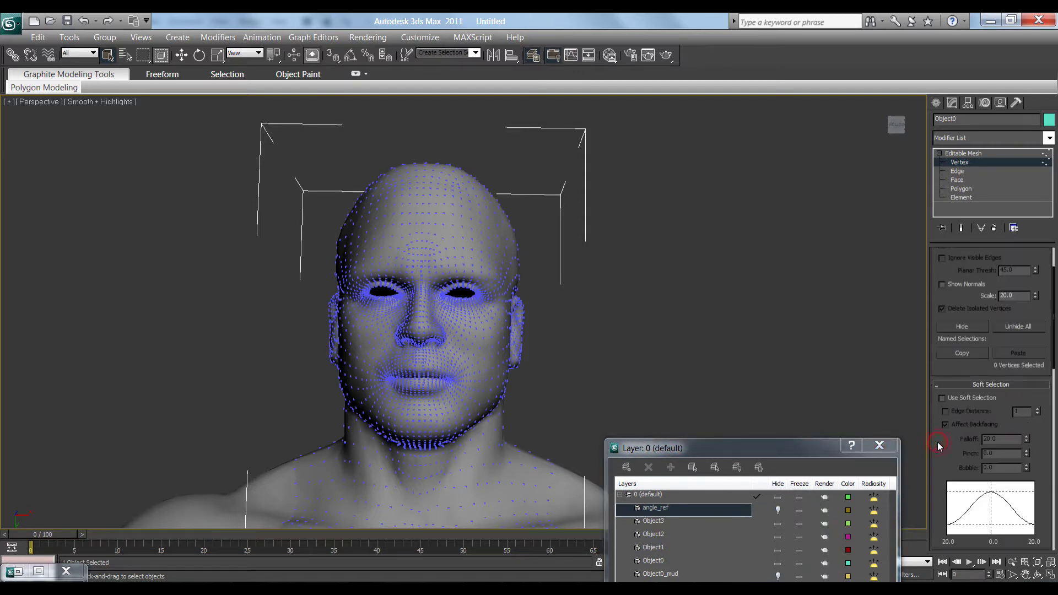
pyautogui.click(942, 398)
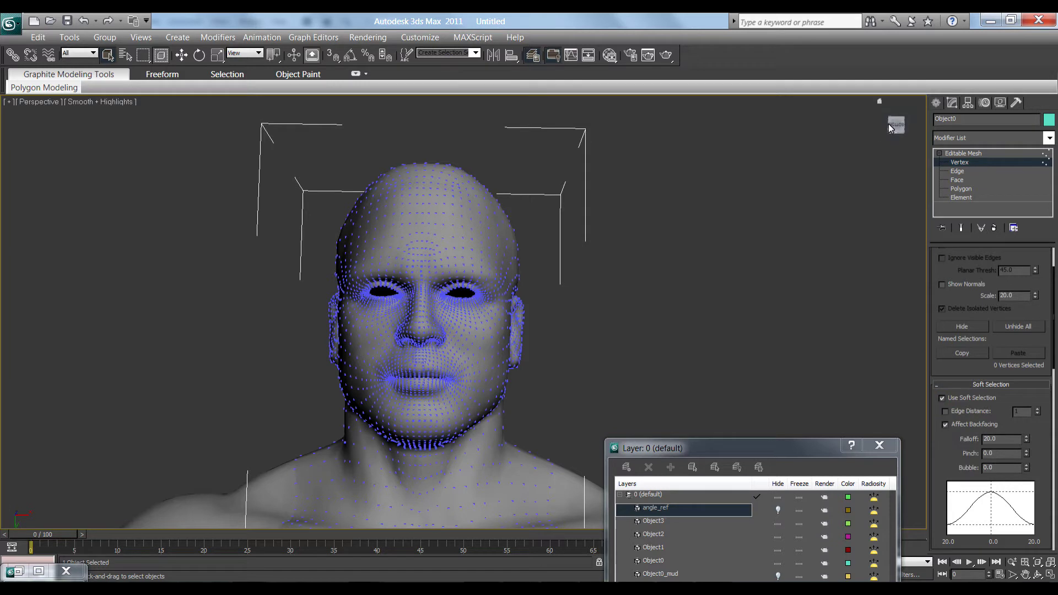
# Select all vertices of Object0's head and face, adding those under the chin
pyautogui.moveTo(894, 127); pyautogui.dragTo(893, 125)
pyautogui.moveTo(296, 134); pyautogui.dragTo(544, 434)
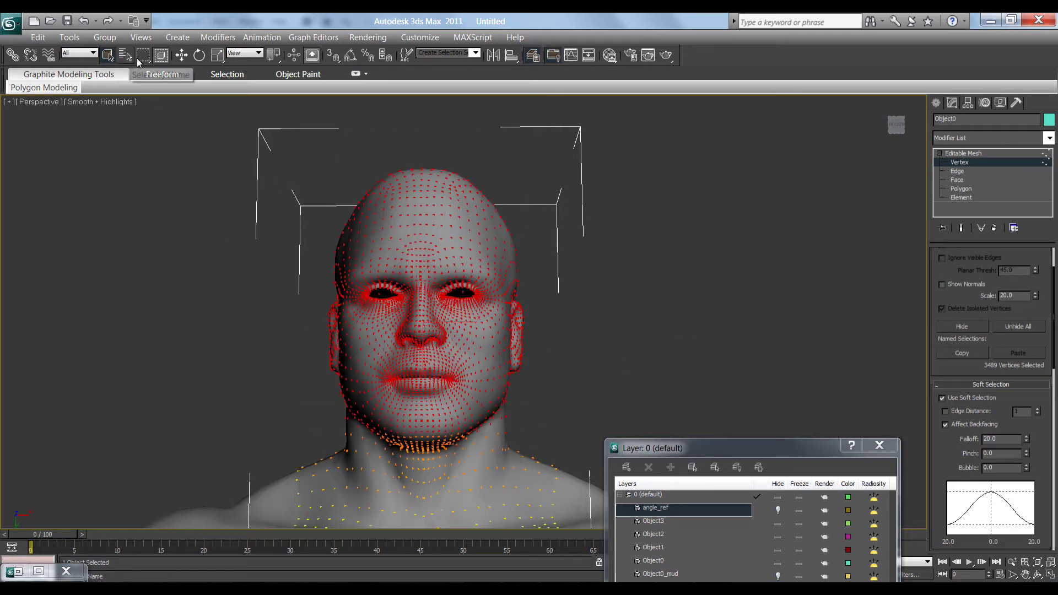
pyautogui.moveTo(367, 413); pyautogui.dragTo(463, 459)
pyautogui.click(670, 371)
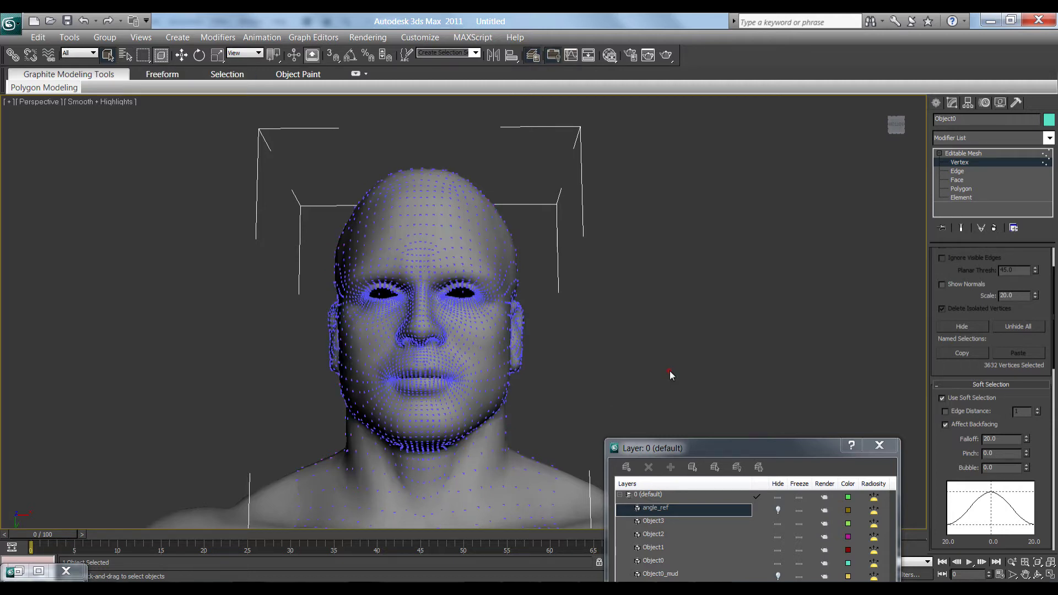
pyautogui.hotkey('ctrl', 'z')
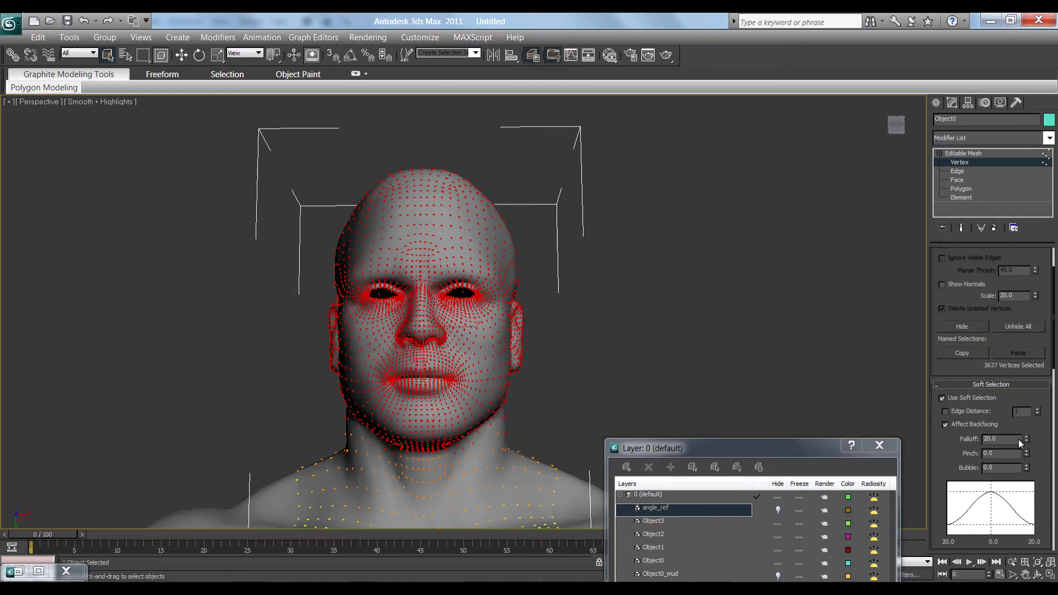
# Reduce the soft selection Falloff to 1.53 while checking its influence around the back of the neck
pyautogui.moveTo(1027, 442); pyautogui.dragTo(1029, 482)
pyautogui.moveTo(896, 130); pyautogui.dragTo(784, 265)
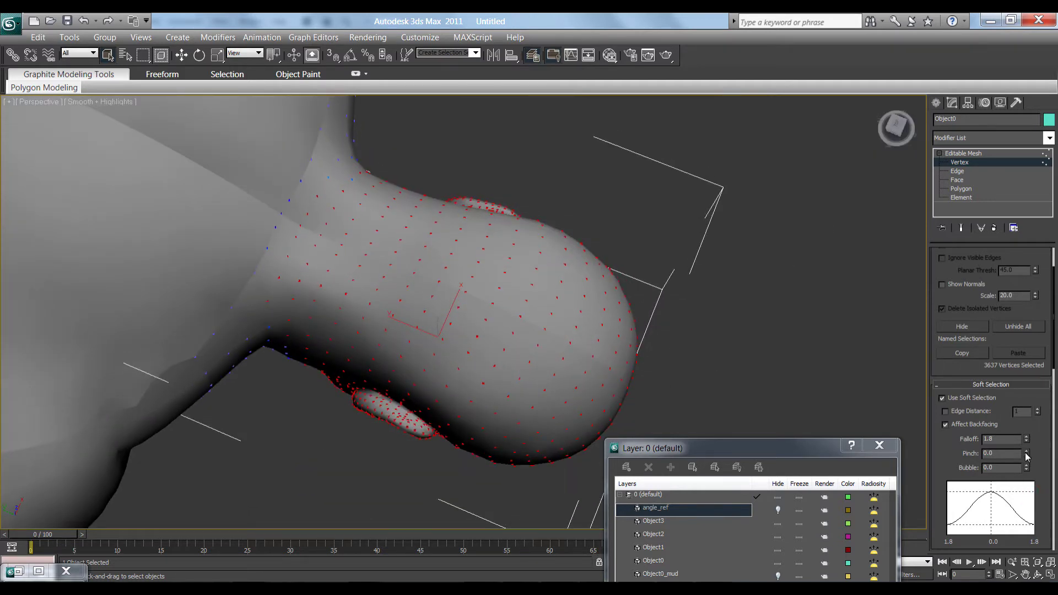
pyautogui.moveTo(1026, 440); pyautogui.dragTo(1027, 460)
pyautogui.moveTo(910, 124); pyautogui.dragTo(785, 446)
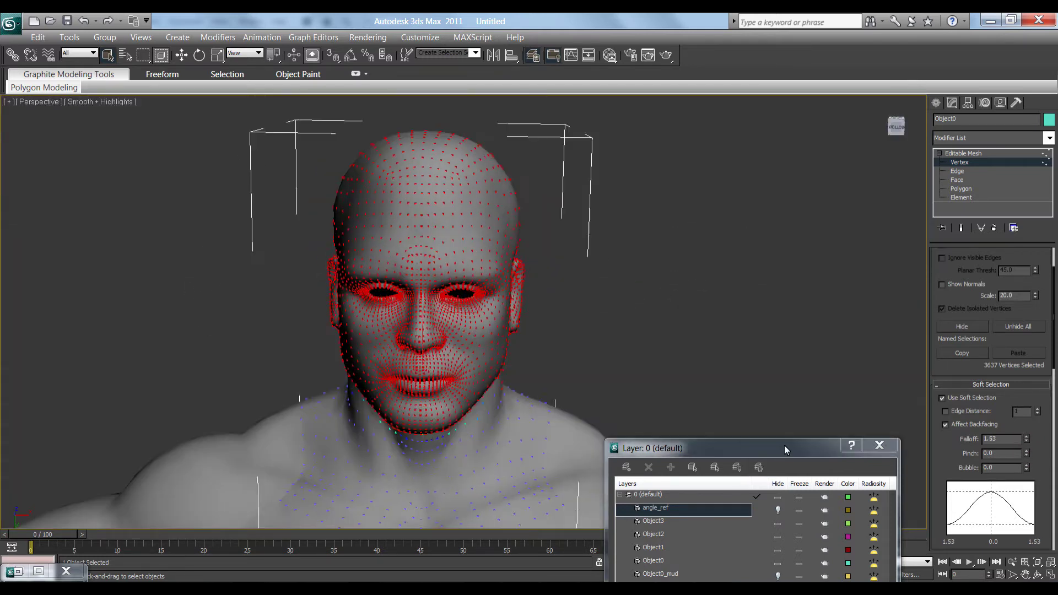
# Maximize the orthographic side wireframe view with the head vertices still selected, and unhide angle_ref
pyautogui.click(1049, 576)
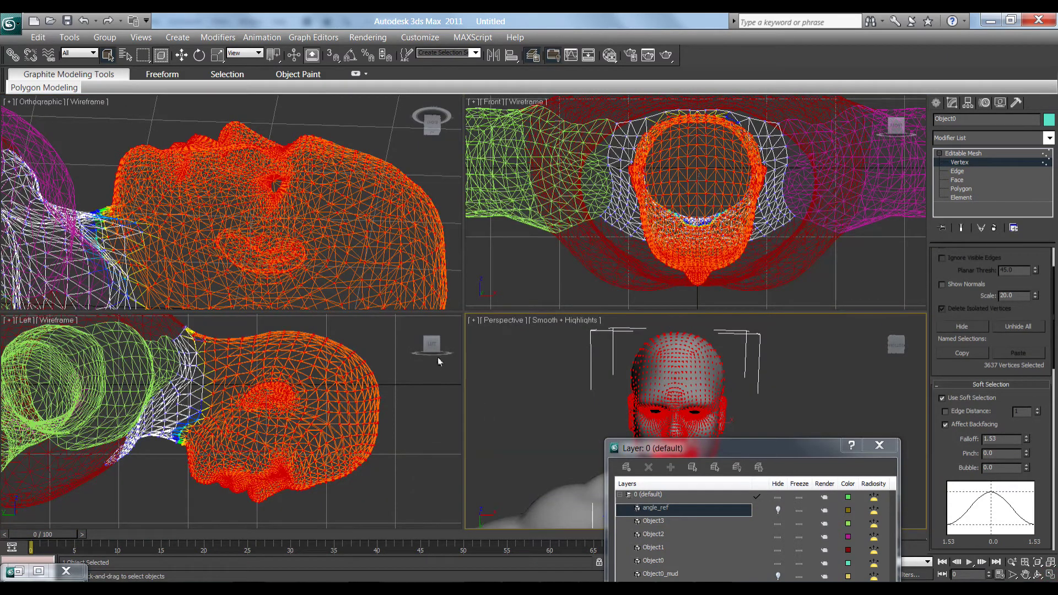
pyautogui.rightClick(430, 165)
pyautogui.click(431, 163)
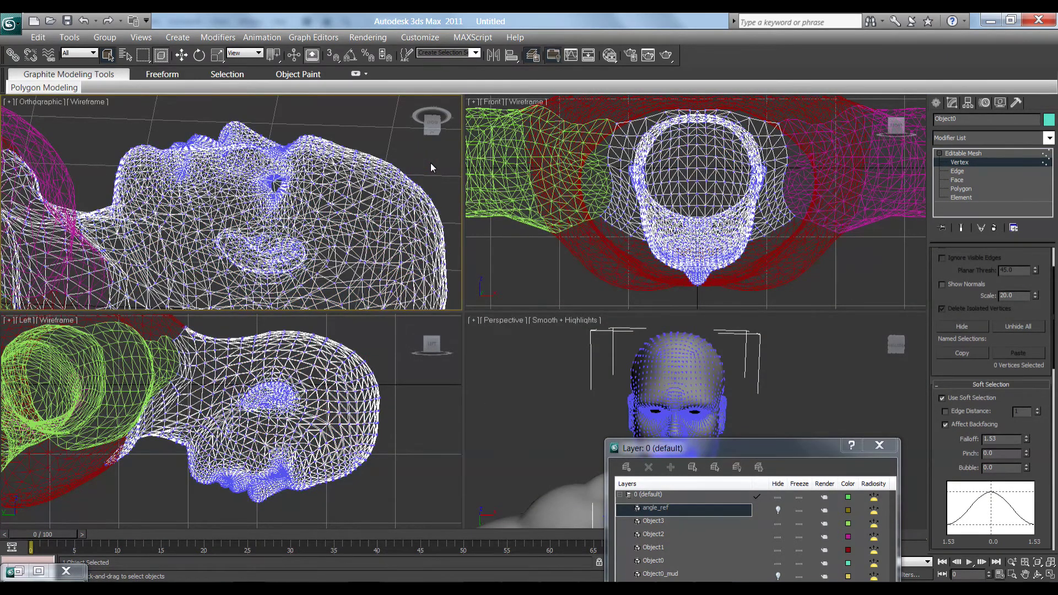
pyautogui.hotkey('ctrl', 'a')
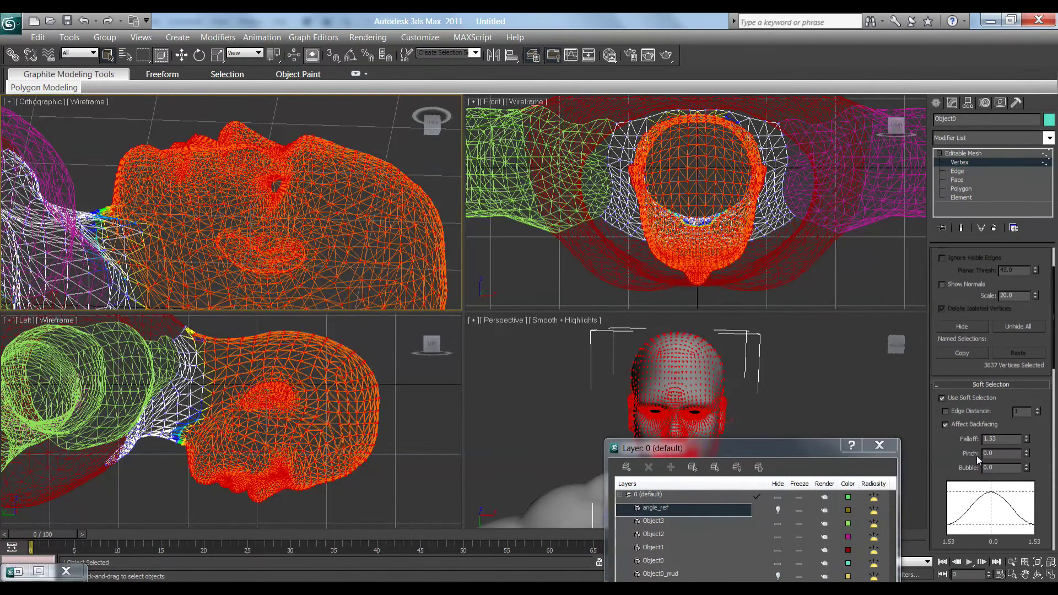
pyautogui.click(1050, 575)
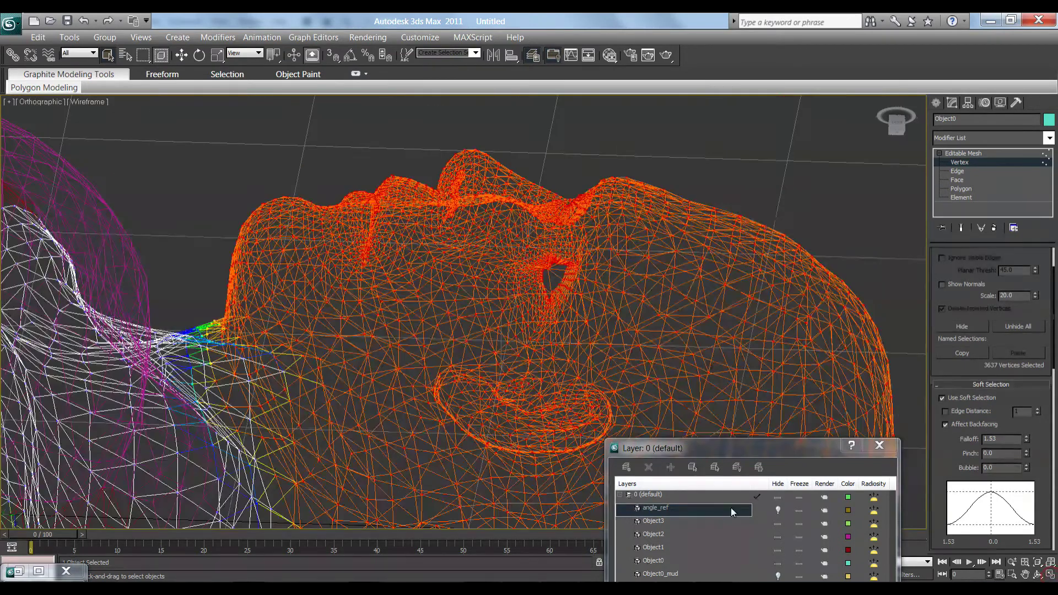
pyautogui.click(777, 510)
pyautogui.moveTo(752, 449); pyautogui.dragTo(935, 489)
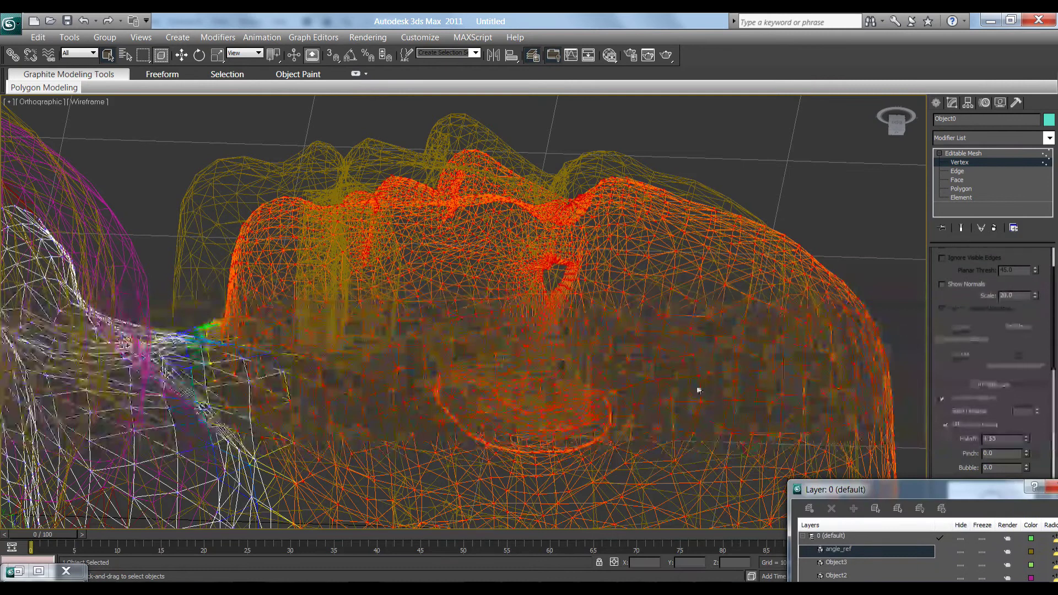
# Move the selected head vertices to about Y -180.38, Z -11.17 so the face profile lines up with angle_ref
pyautogui.click(179, 56)
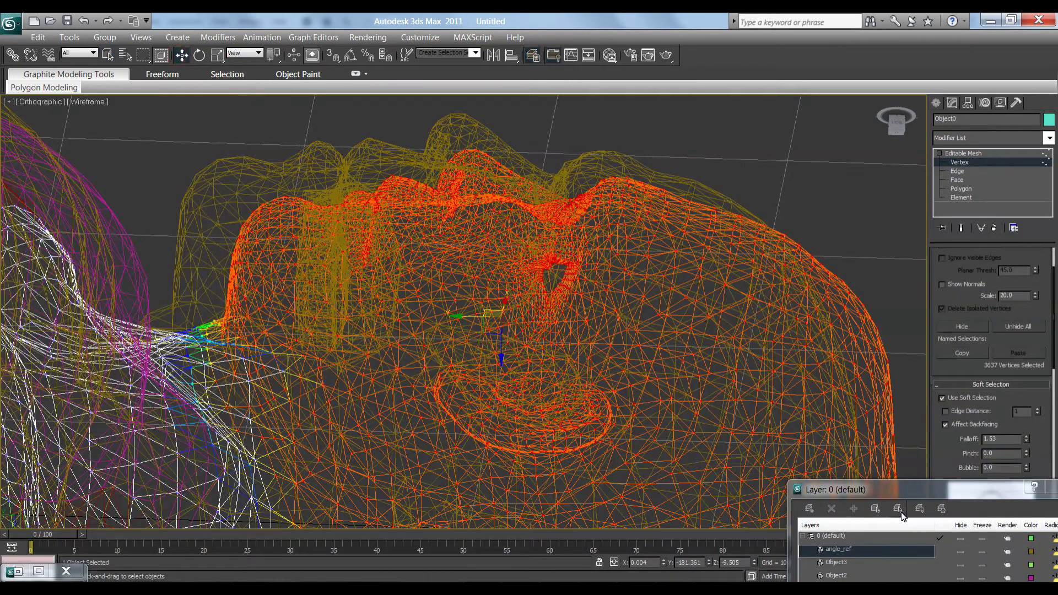
pyautogui.moveTo(902, 492); pyautogui.dragTo(886, 312)
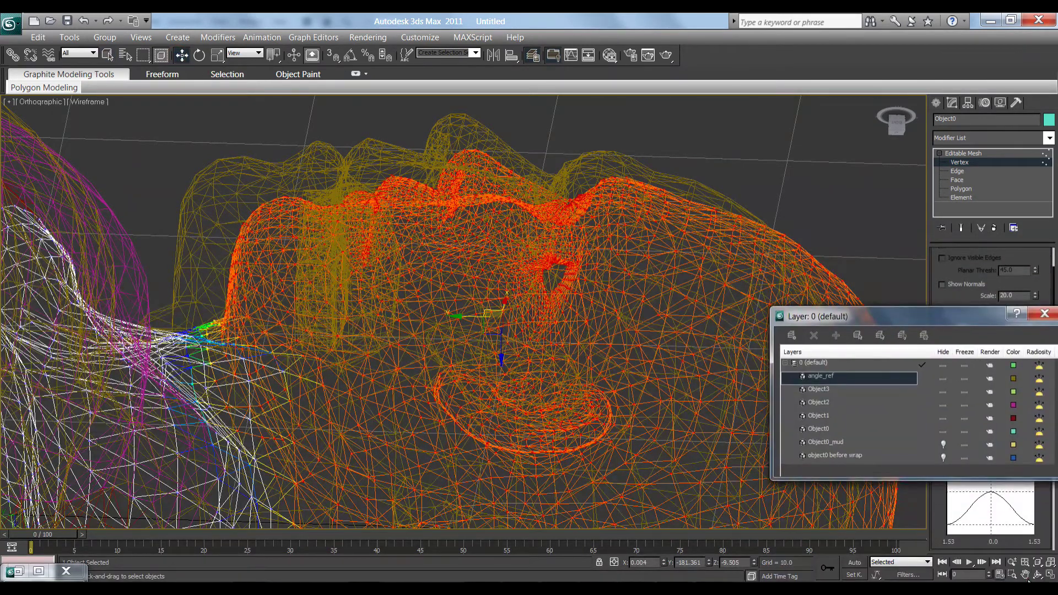
pyautogui.scroll(-6, 455, 270)
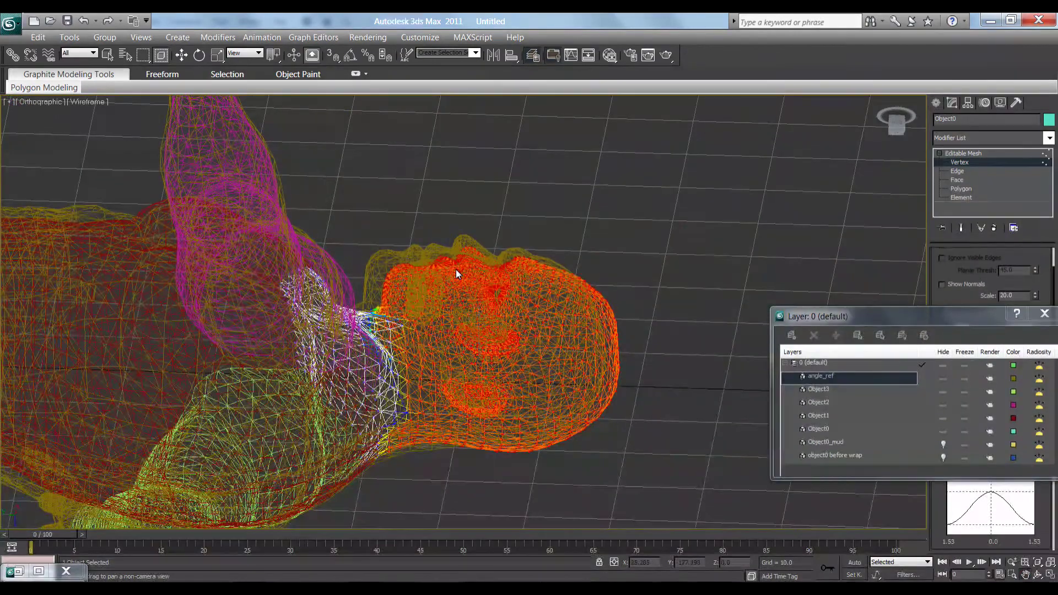
pyautogui.click(1013, 563)
pyautogui.moveTo(584, 418); pyautogui.dragTo(583, 399)
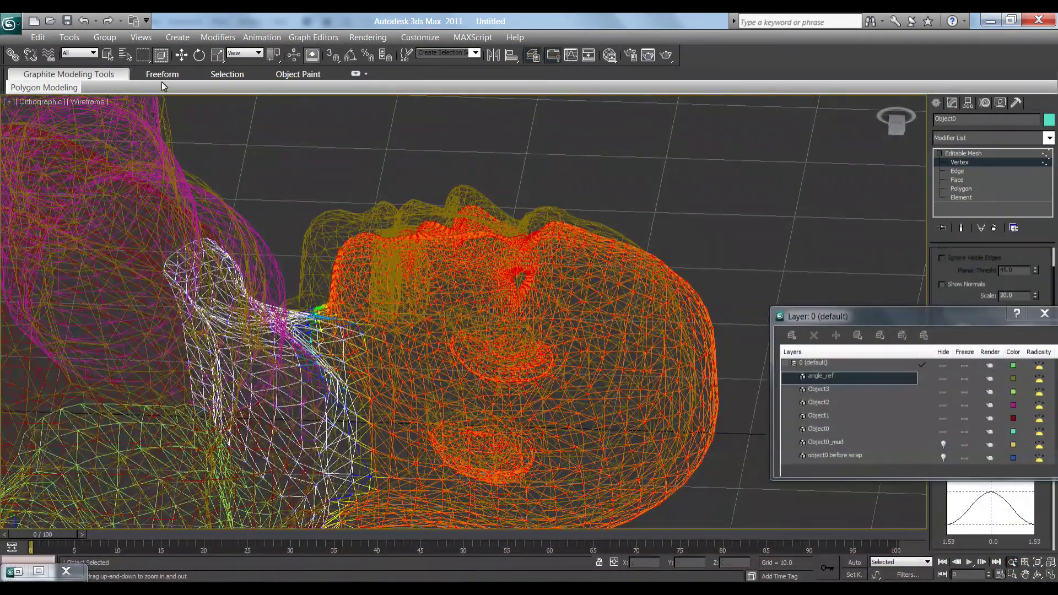
pyautogui.click(175, 55)
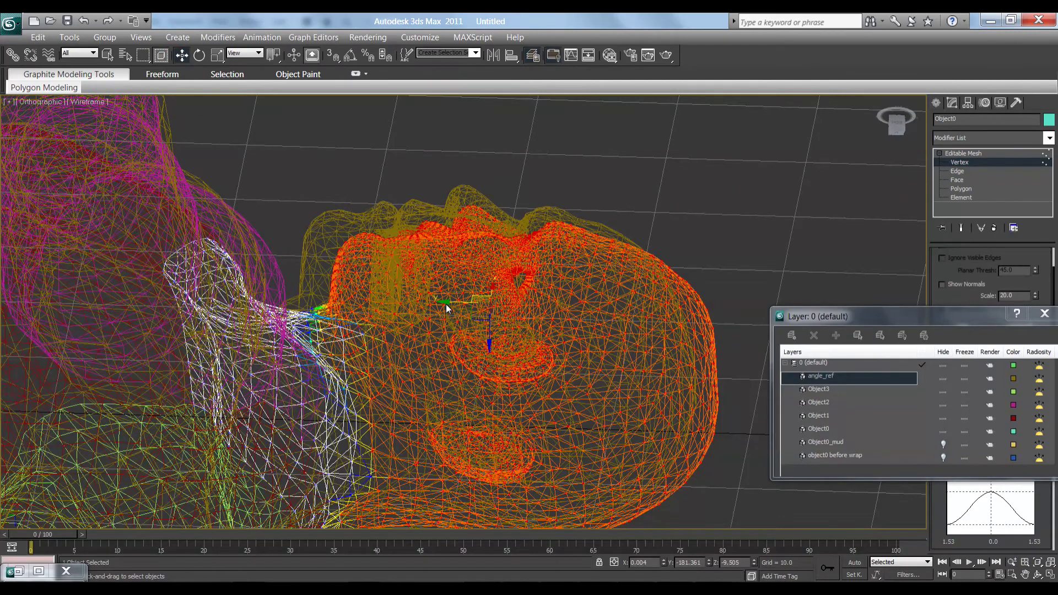
pyautogui.moveTo(445, 303); pyautogui.dragTo(426, 312)
pyautogui.moveTo(471, 345); pyautogui.dragTo(470, 326)
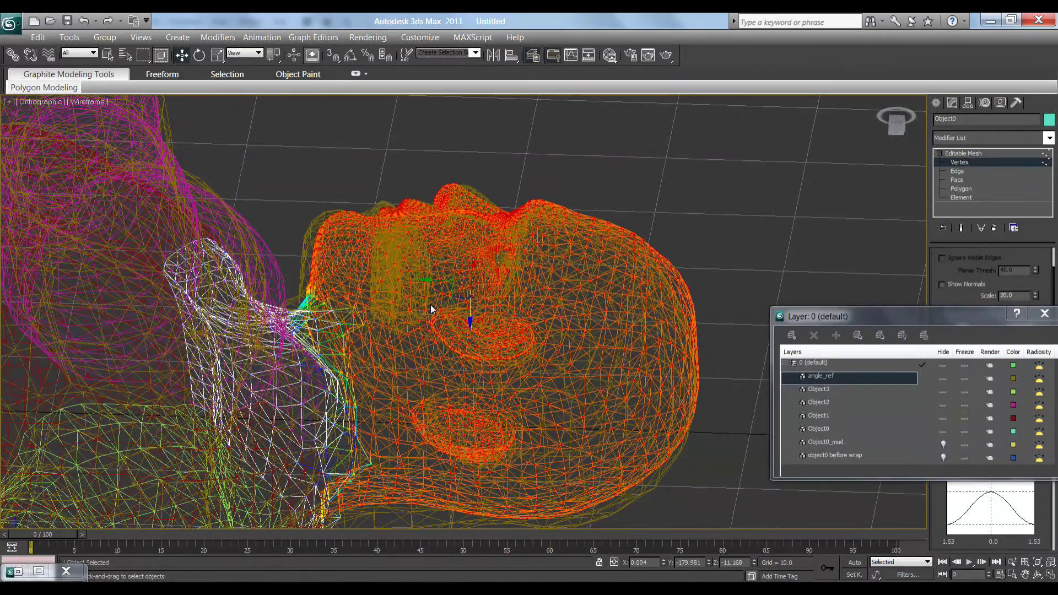
pyautogui.moveTo(431, 280); pyautogui.dragTo(437, 288)
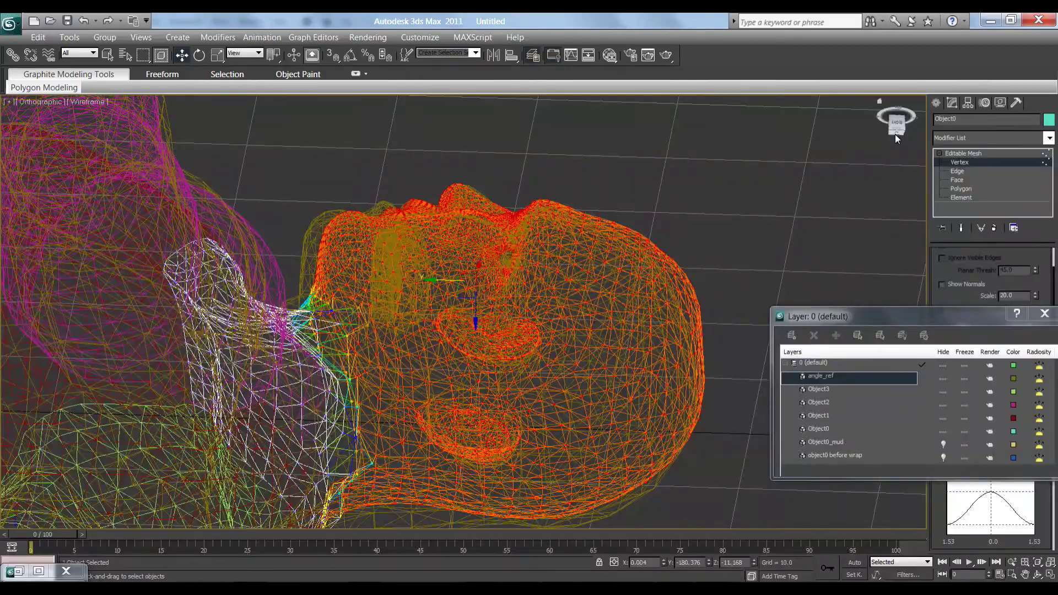
# Scale the selected head vertices to 105% along Y to match the length of angle_ref's head
pyautogui.moveTo(895, 134); pyautogui.dragTo(886, 153)
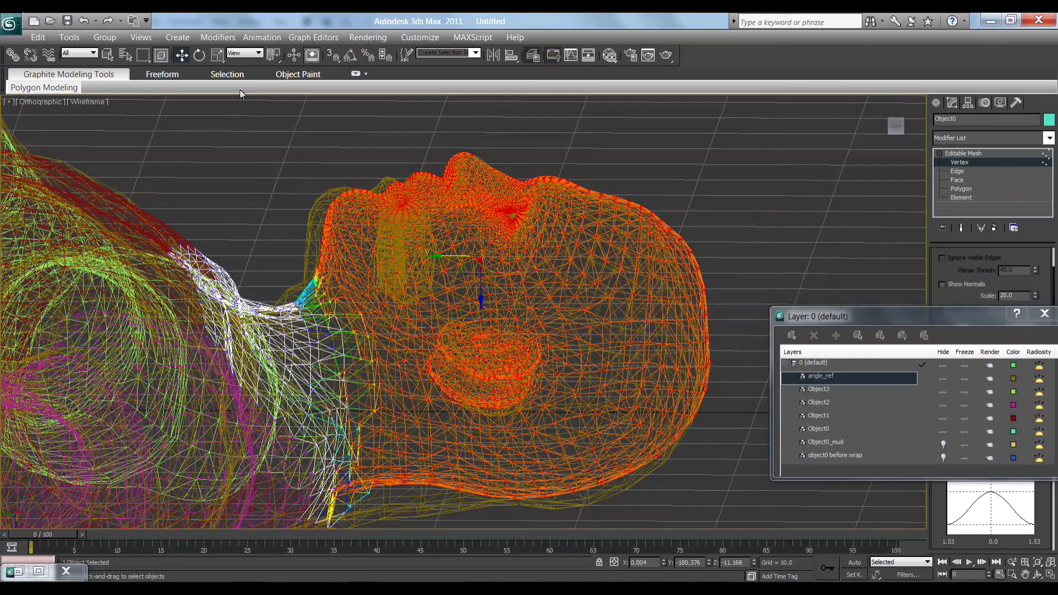
pyautogui.click(218, 56)
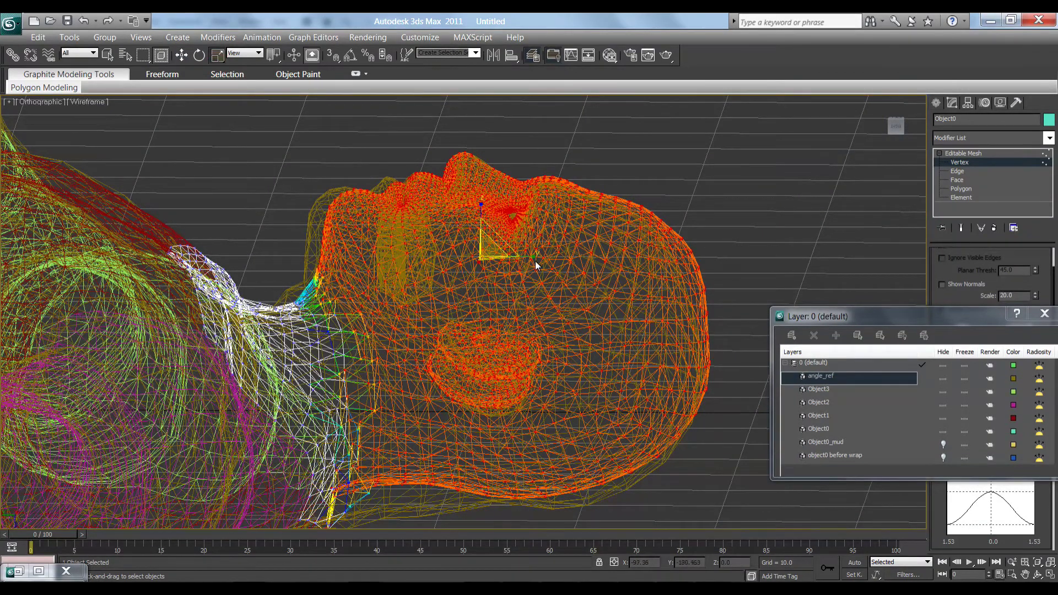
pyautogui.moveTo(534, 262); pyautogui.dragTo(535, 264)
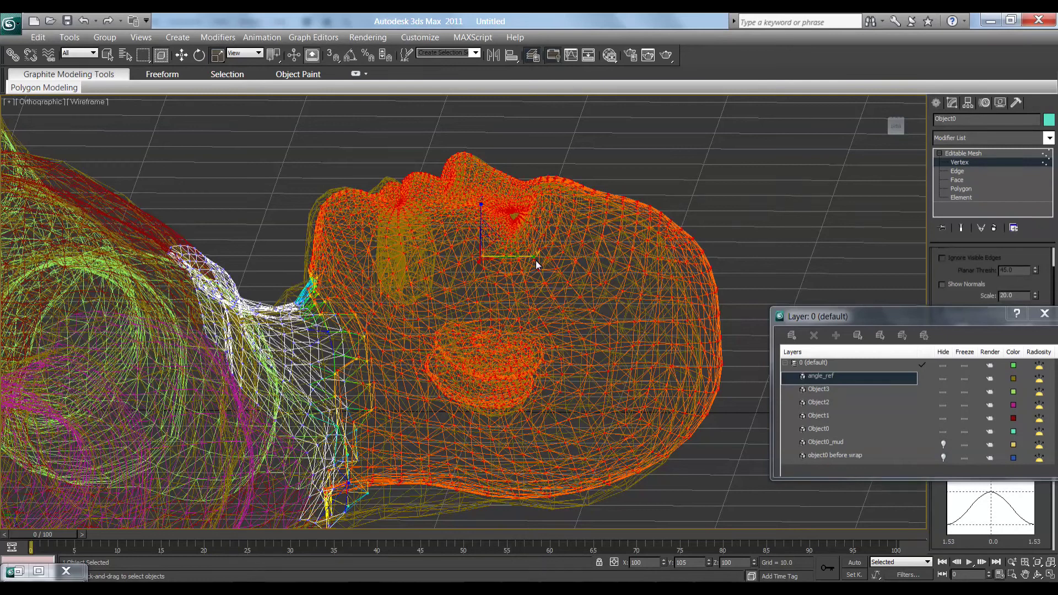
# Hide Object0 and unhide object0 before wrap to compare its head wireframe with angle_ref from the front
pyautogui.keyDown('alt'); pyautogui.moveTo(902, 180); pyautogui.dragTo(114, 200, button='middle'); pyautogui.keyUp('alt')
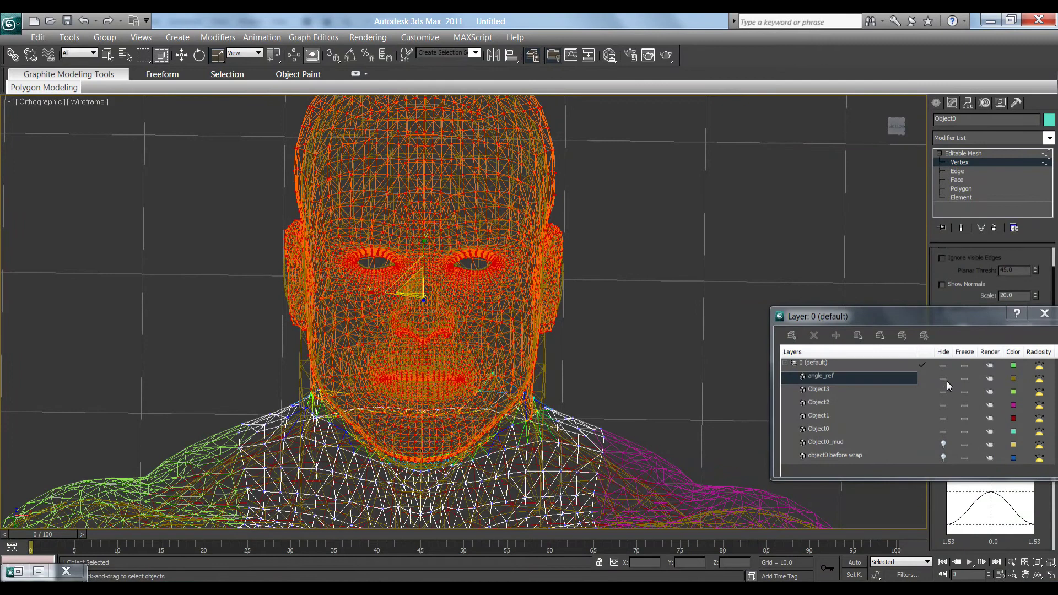
pyautogui.click(943, 432)
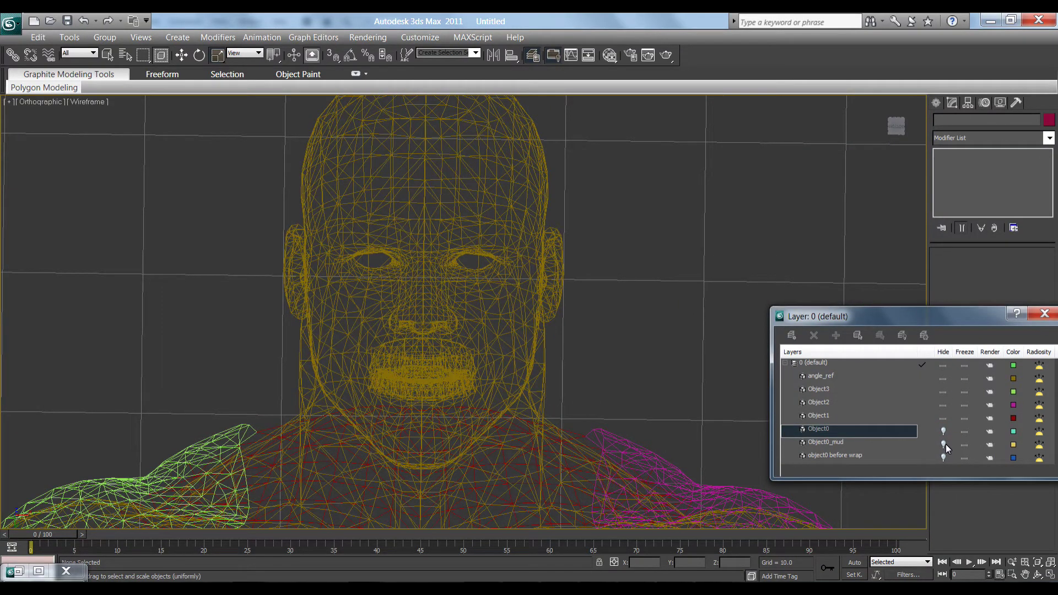
pyautogui.click(943, 458)
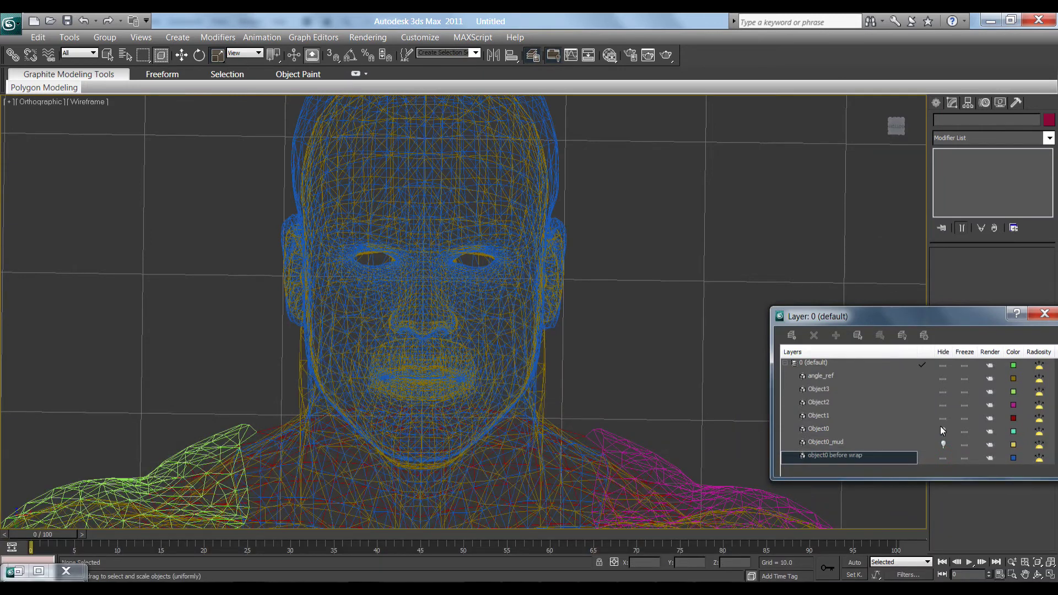
pyautogui.moveTo(894, 115); pyautogui.dragTo(873, 106)
pyautogui.click(890, 117)
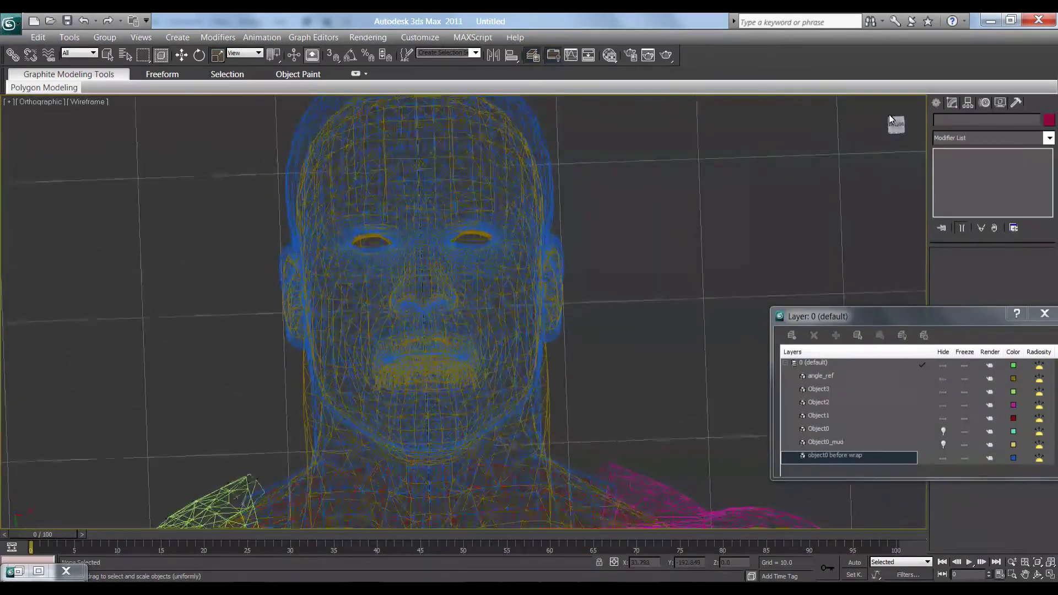
# Return to the maximized shaded perspective view to examine object0 before wrap overlaid on angle_ref
pyautogui.click(1052, 576)
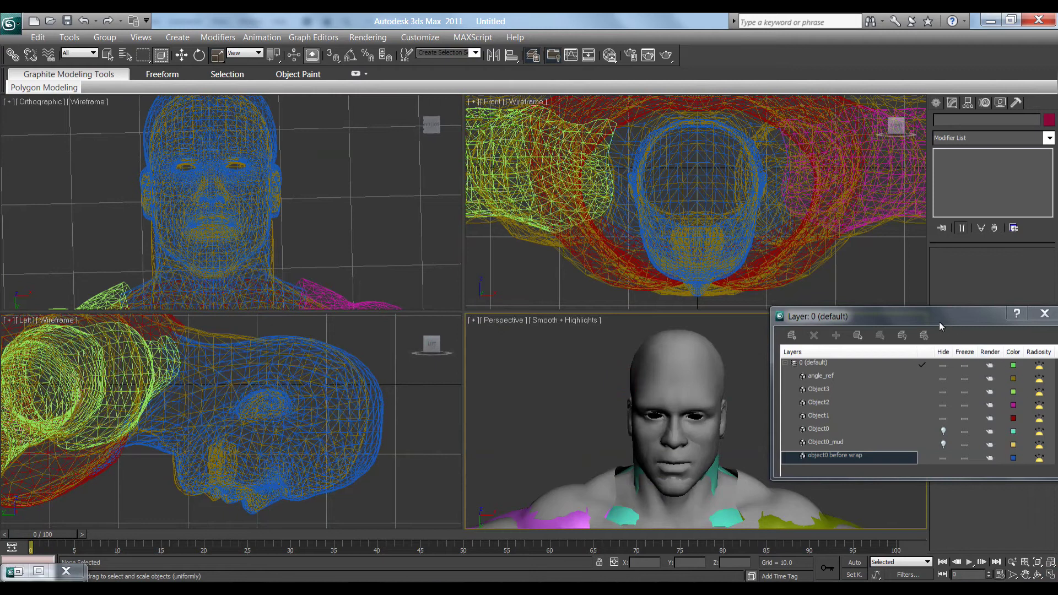
pyautogui.moveTo(940, 319); pyautogui.dragTo(979, 471)
pyautogui.click(903, 356)
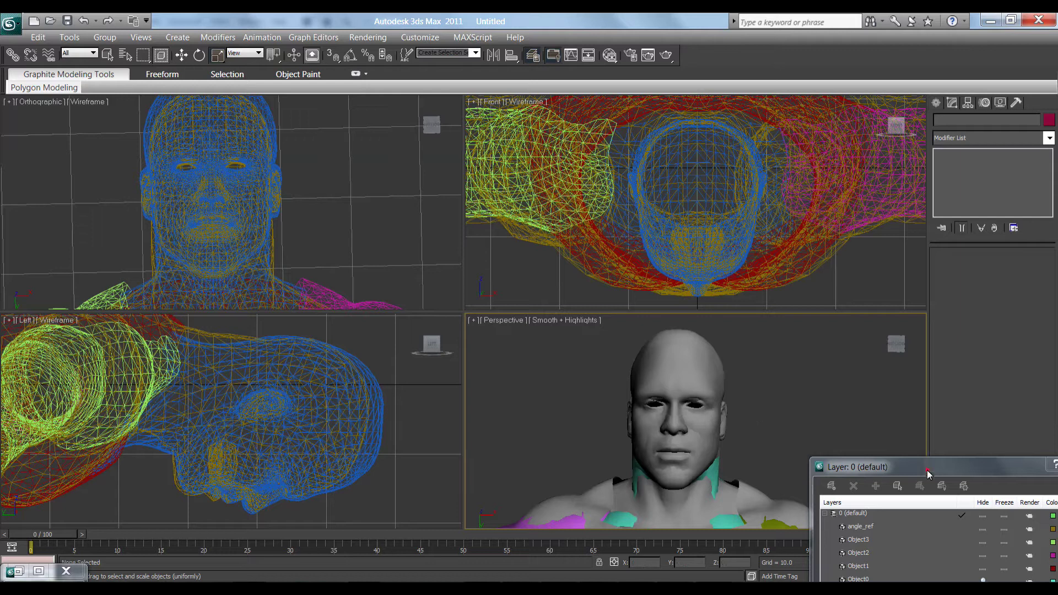
pyautogui.moveTo(927, 471); pyautogui.dragTo(901, 293)
pyautogui.click(1050, 575)
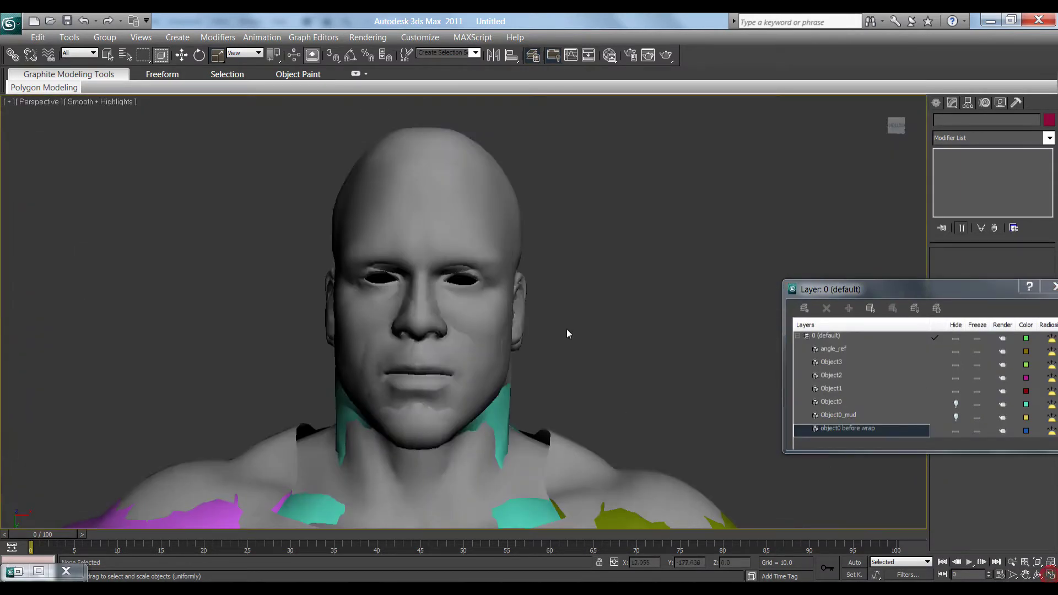
# Select the object0 before wrap mesh and export it to the tutorial folder as an OBJ, adding "before wrap" to the object0 file name
pyautogui.click(557, 296)
pyautogui.click(402, 174)
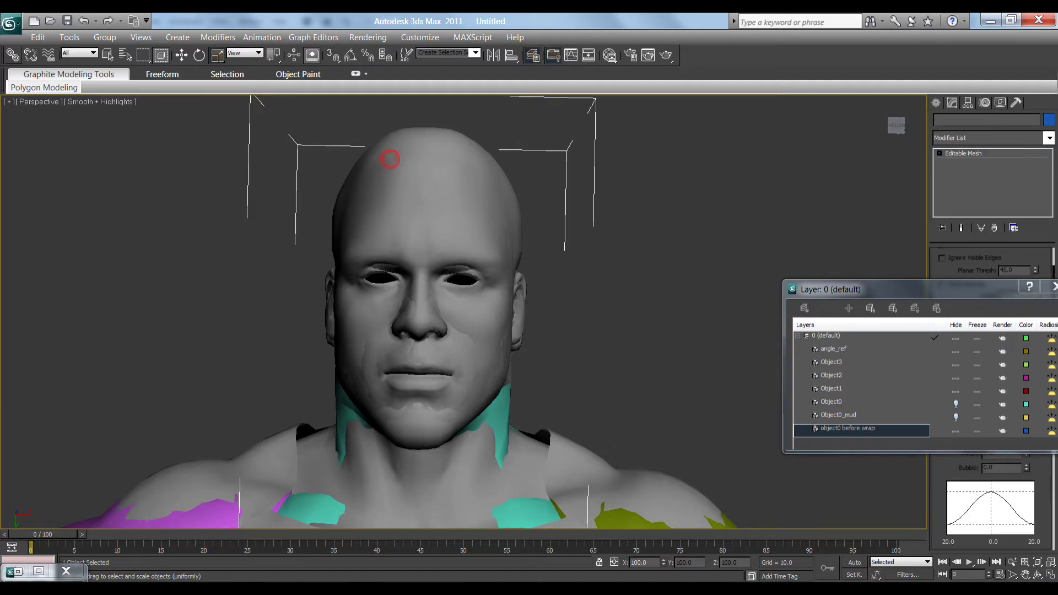
pyautogui.click(10, 23)
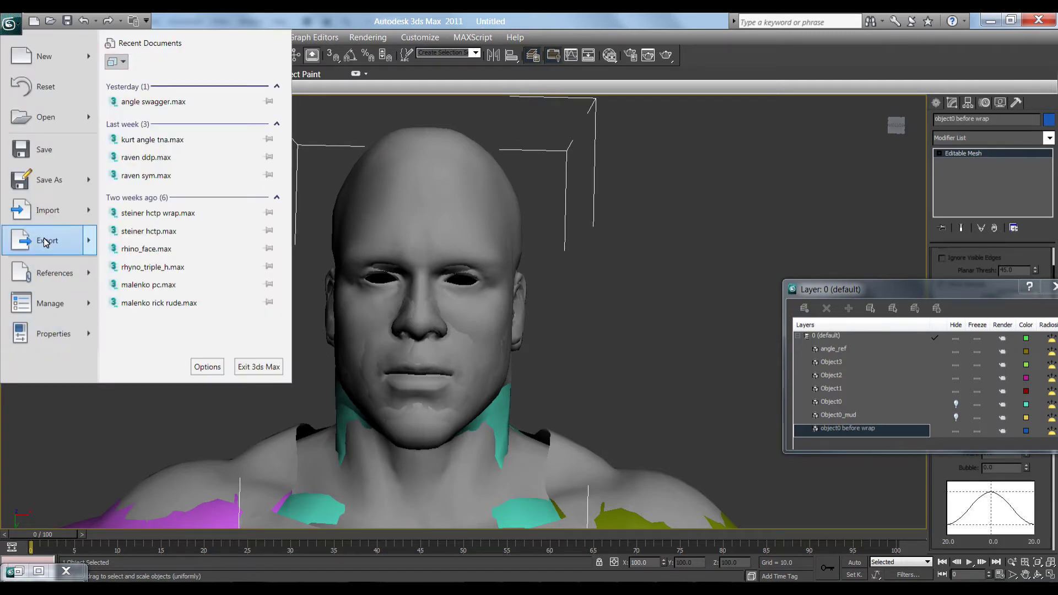
pyautogui.moveTo(47, 241)
pyautogui.click(110, 76)
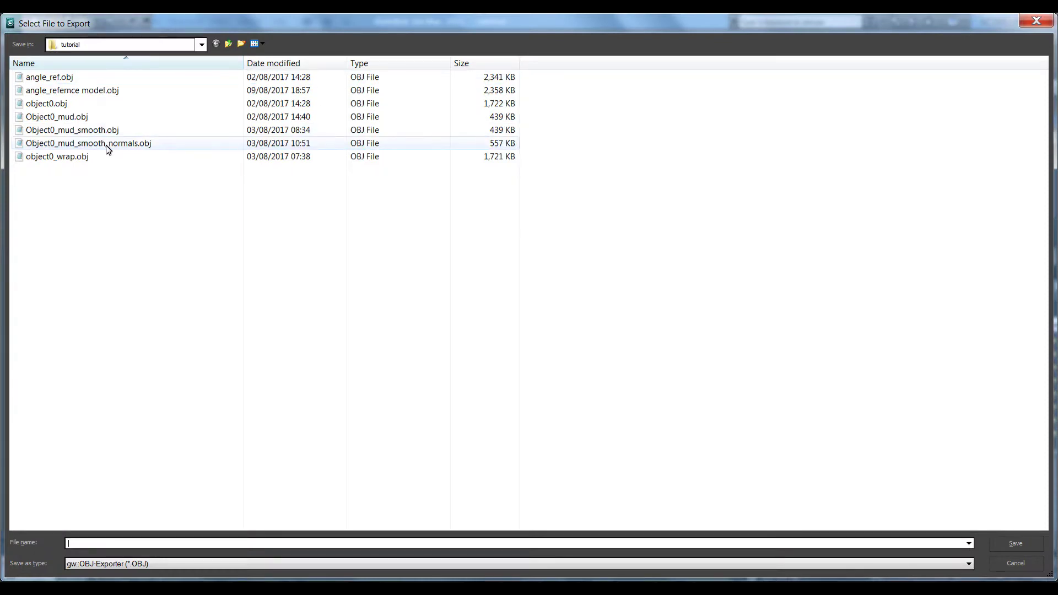
pyautogui.click(50, 104)
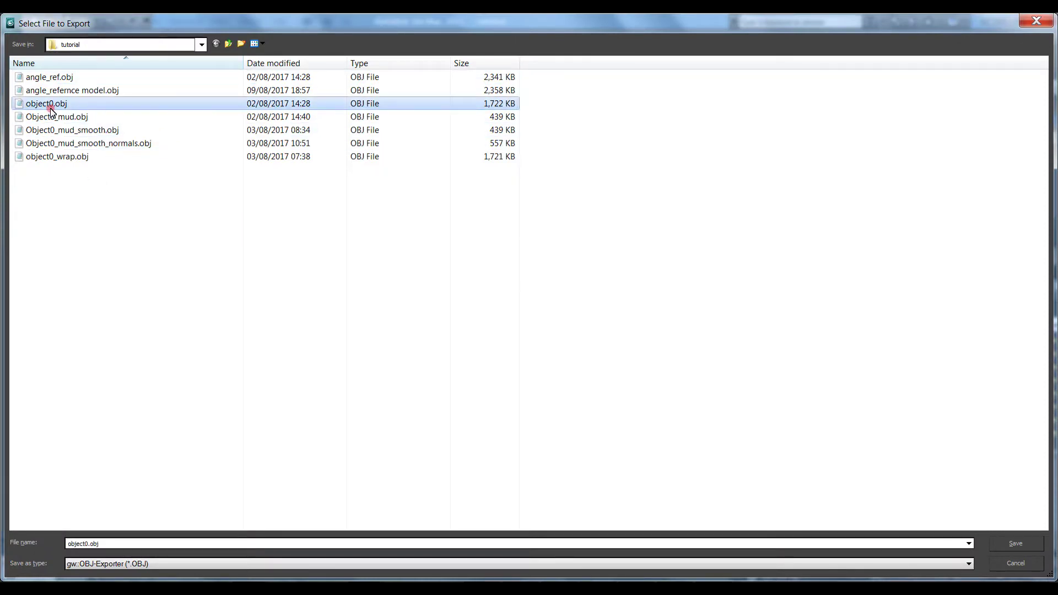
pyautogui.click(87, 544)
pyautogui.click(87, 544)
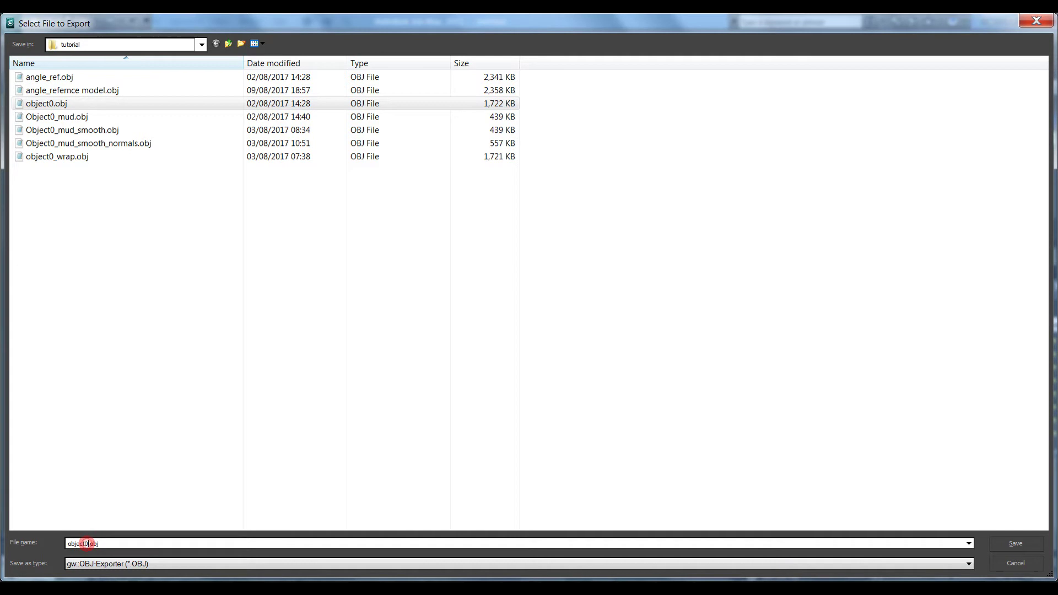
pyautogui.write('before wrap')
pyautogui.click(1016, 544)
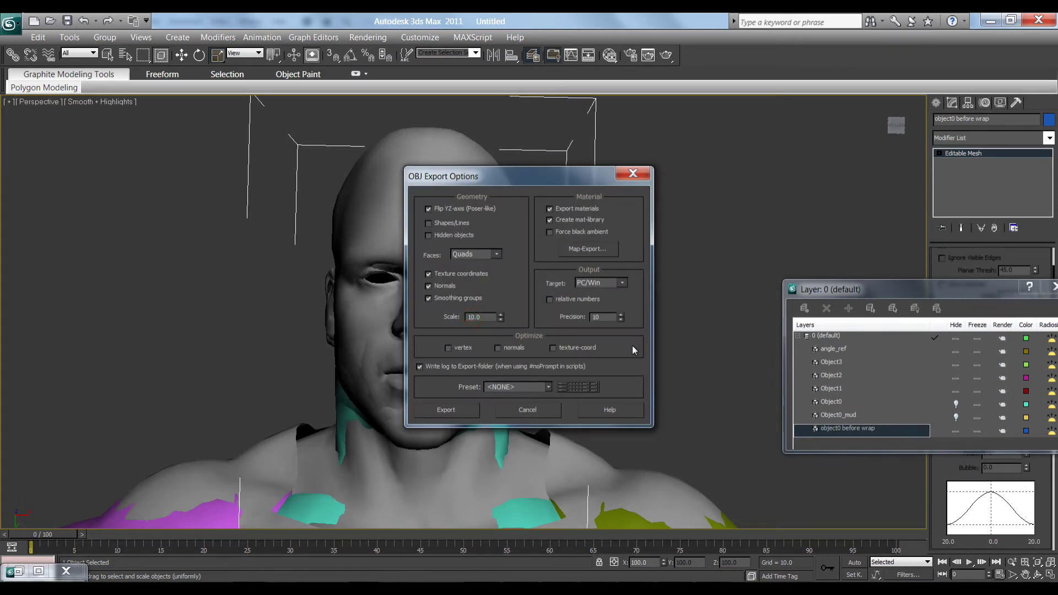
pyautogui.click(436, 412)
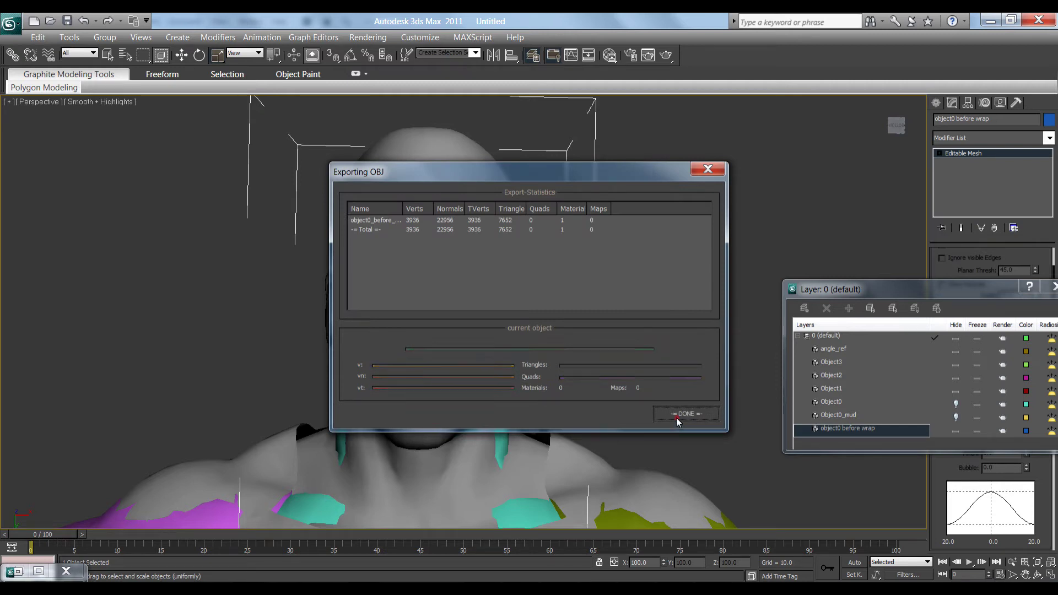
pyautogui.click(676, 417)
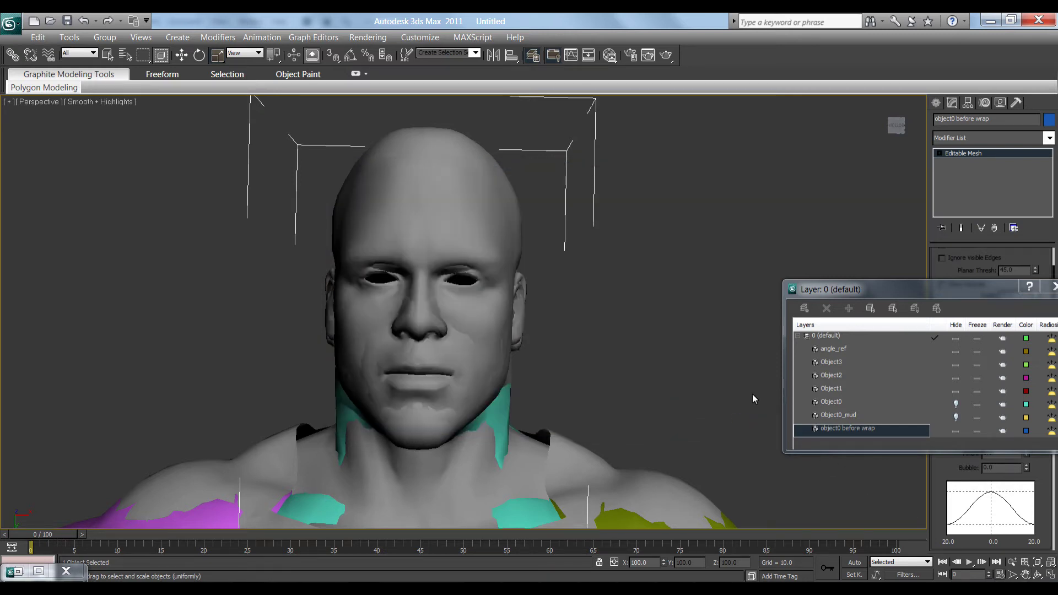
# Switch to Mudbox and import the angle_ref and before-wrap head OBJ meshes, framing the overlapping heads from the front
pyautogui.click(616, 292)
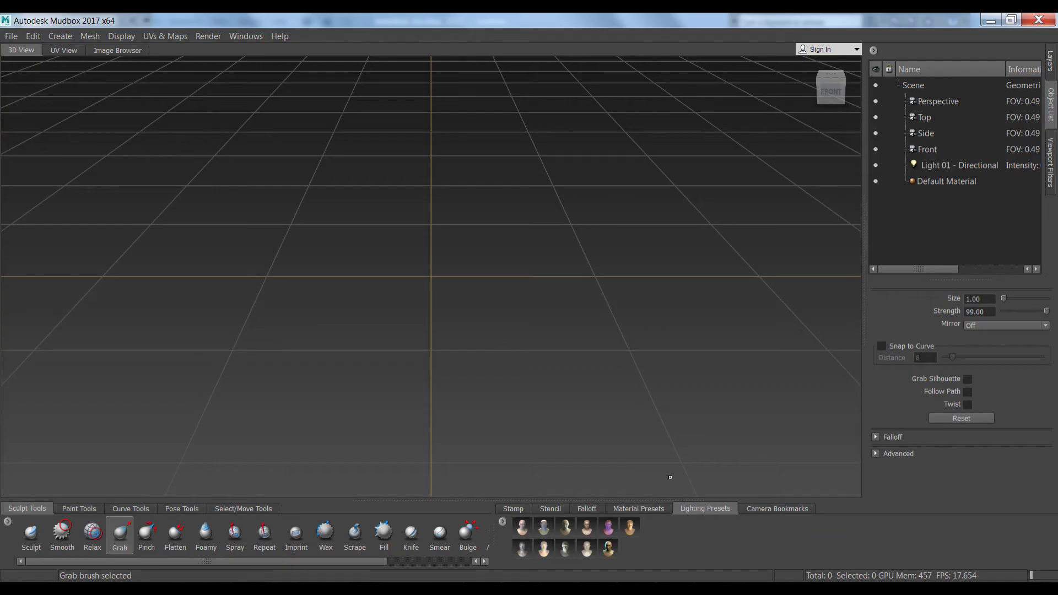
pyautogui.click(11, 36)
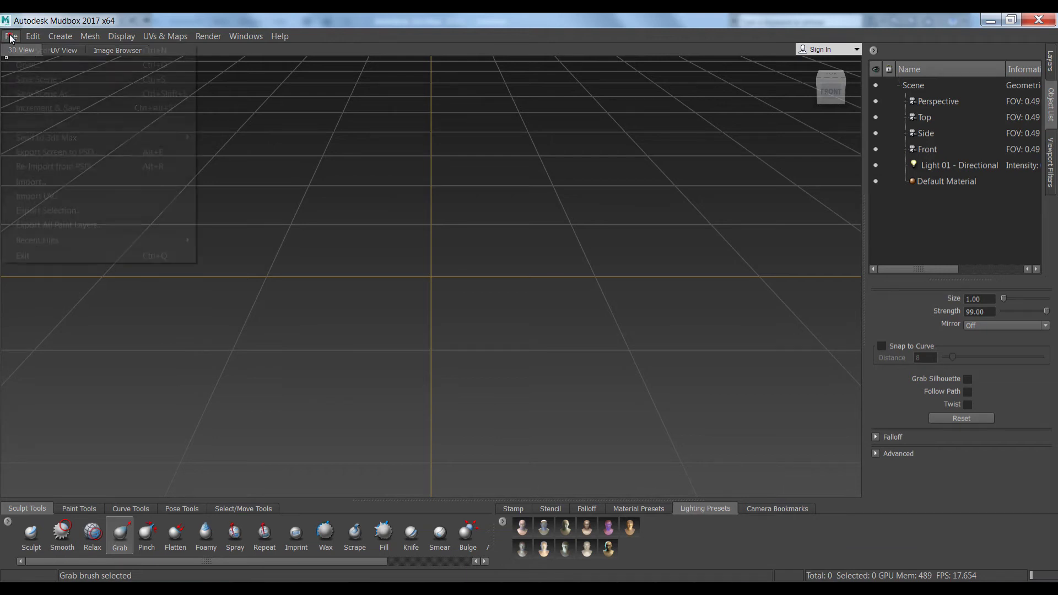
pyautogui.click(31, 181)
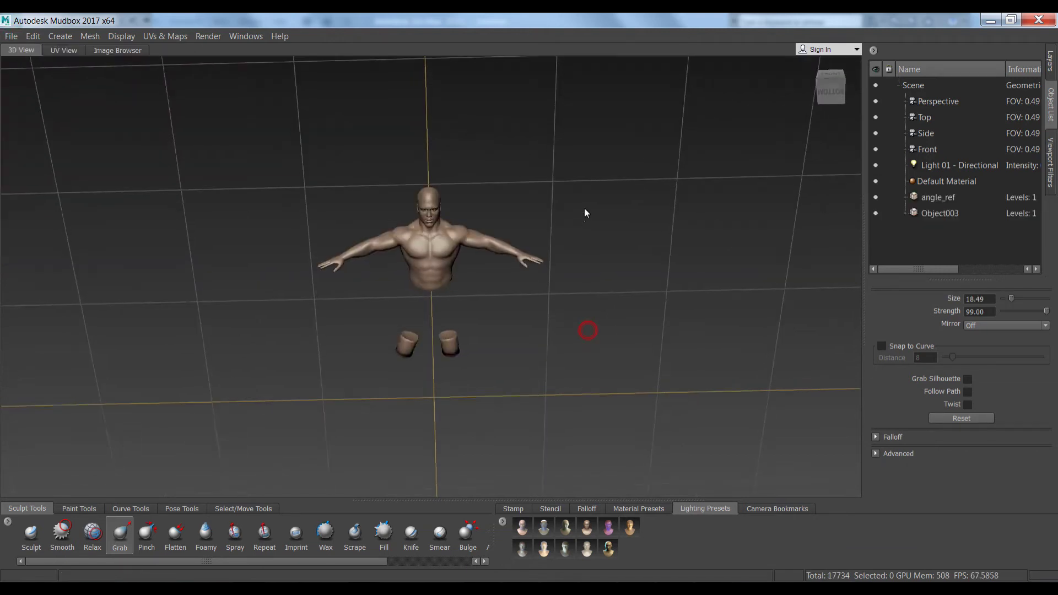
pyautogui.moveTo(584, 207)
pyautogui.keyDown('alt'); pyautogui.mouseDown()
pyautogui.moveTo(584, 188)
pyautogui.moveTo(587, 226)
pyautogui.mouseUp(); pyautogui.keyUp('alt')
pyautogui.keyDown('alt'); pyautogui.moveTo(589, 227); pyautogui.dragTo(588, 219, button='middle'); pyautogui.keyUp('alt')
pyautogui.keyDown('alt'); pyautogui.moveTo(587, 220); pyautogui.dragTo(665, 568, button='right'); pyautogui.keyUp('alt')
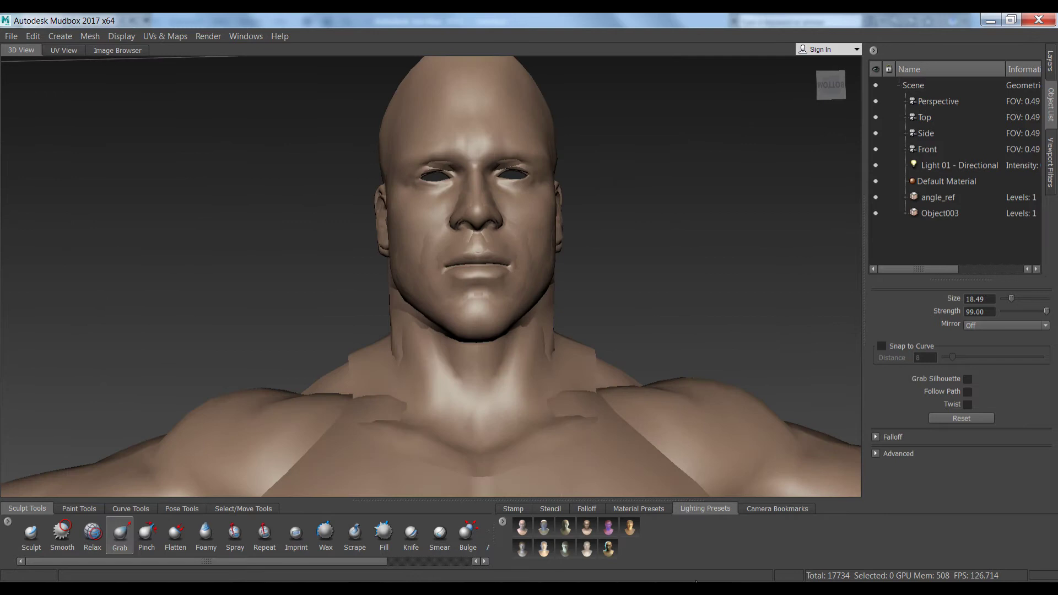
pyautogui.keyDown('alt'); pyautogui.moveTo(653, 201); pyautogui.dragTo(626, 226); pyautogui.keyUp('alt')
pyautogui.keyDown('alt'); pyautogui.moveTo(626, 230); pyautogui.dragTo(636, 296, button='right'); pyautogui.keyUp('alt')
pyautogui.keyDown('alt'); pyautogui.moveTo(636, 296); pyautogui.dragTo(688, 265); pyautogui.keyUp('alt')
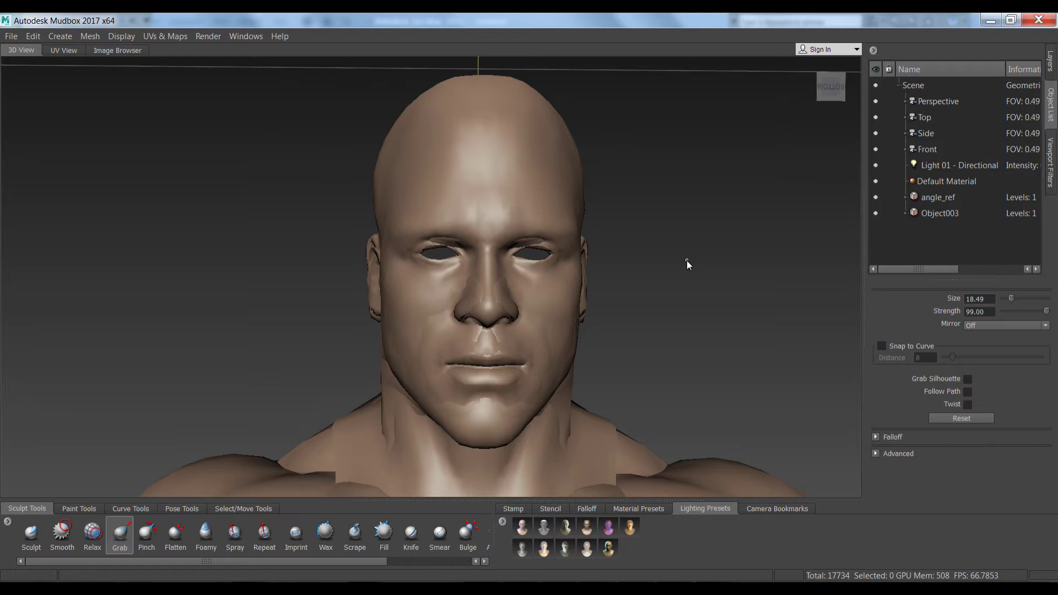
# Start the Paint Brush on the head and create Paint Layer 1 at size 1024, PNG [8 bit, RGBA], with the Opacity channel
pyautogui.click(79, 514)
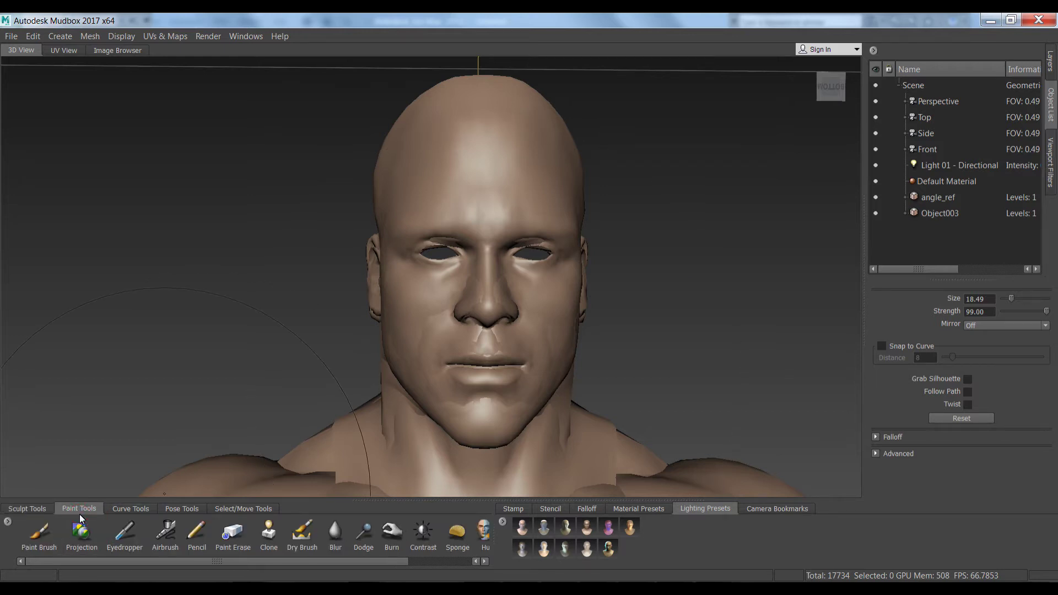
pyautogui.click(39, 535)
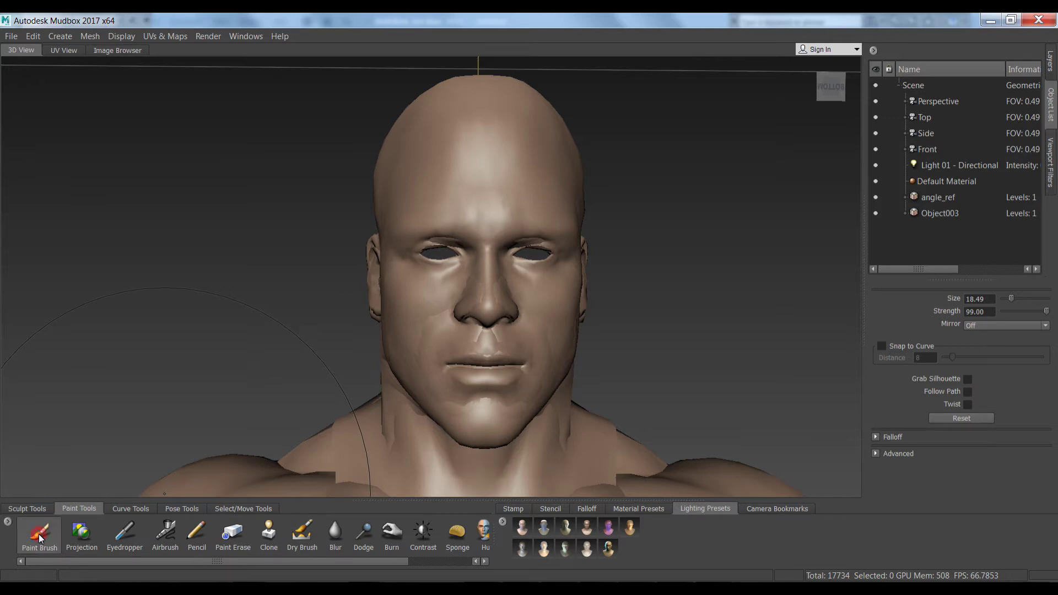
pyautogui.click(498, 196)
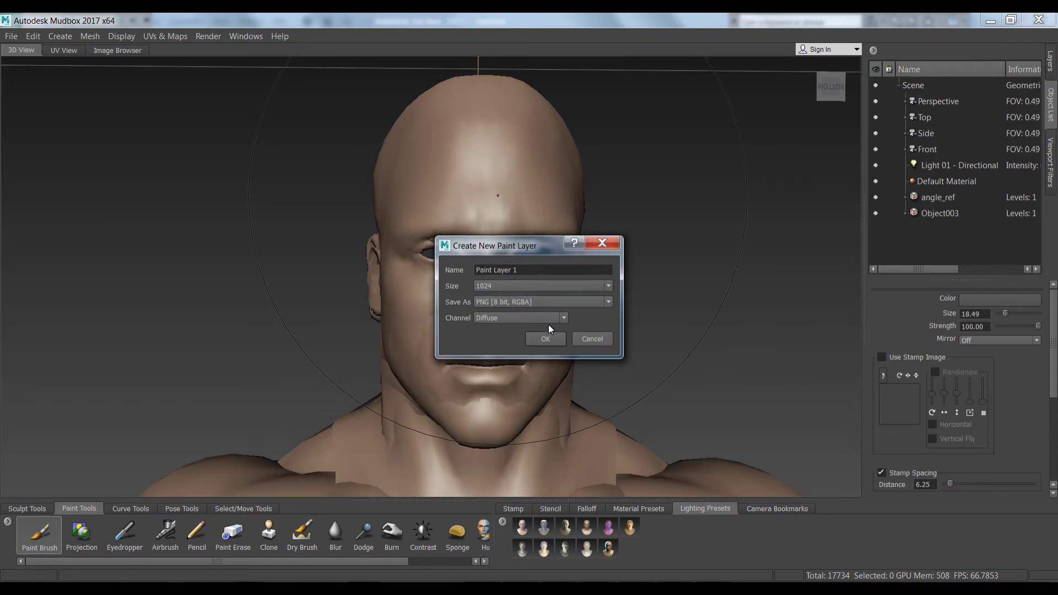
pyautogui.click(563, 320)
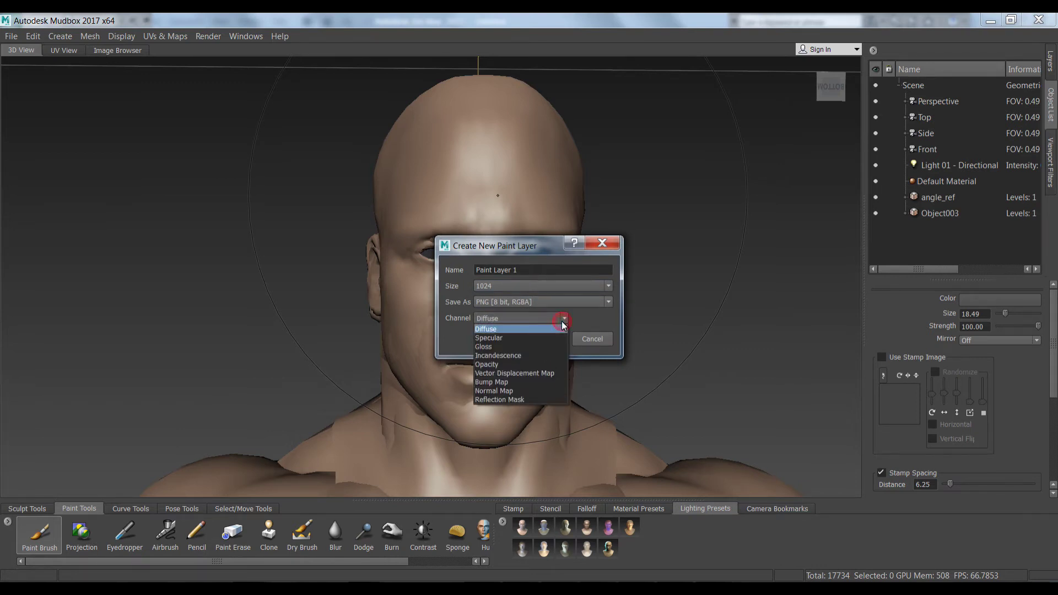
pyautogui.click(496, 365)
pyautogui.click(541, 339)
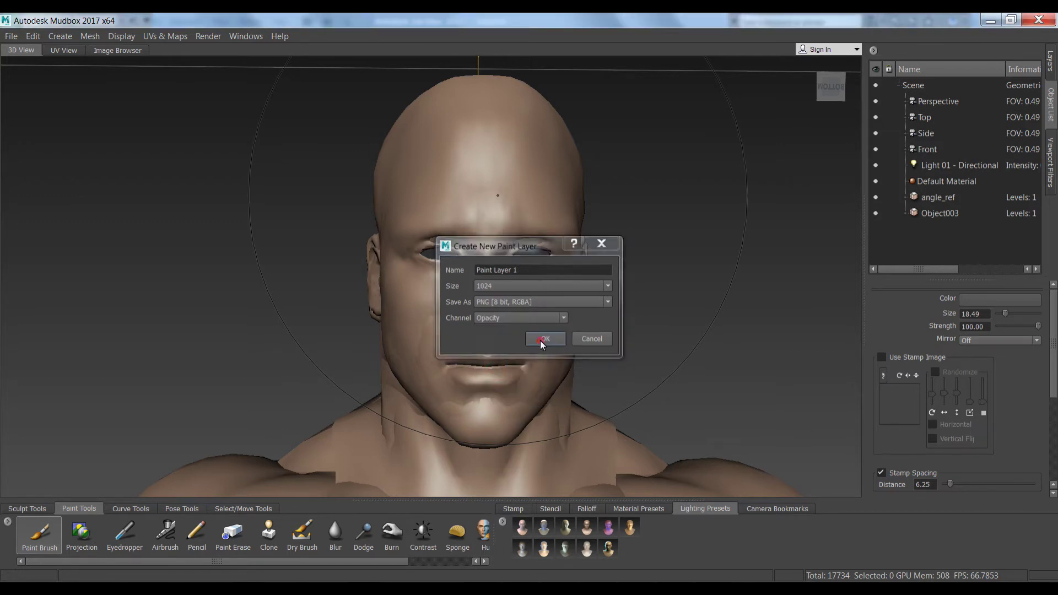
# Set the Paint Brush color to dark grey and its size to 100
pyautogui.click(992, 301)
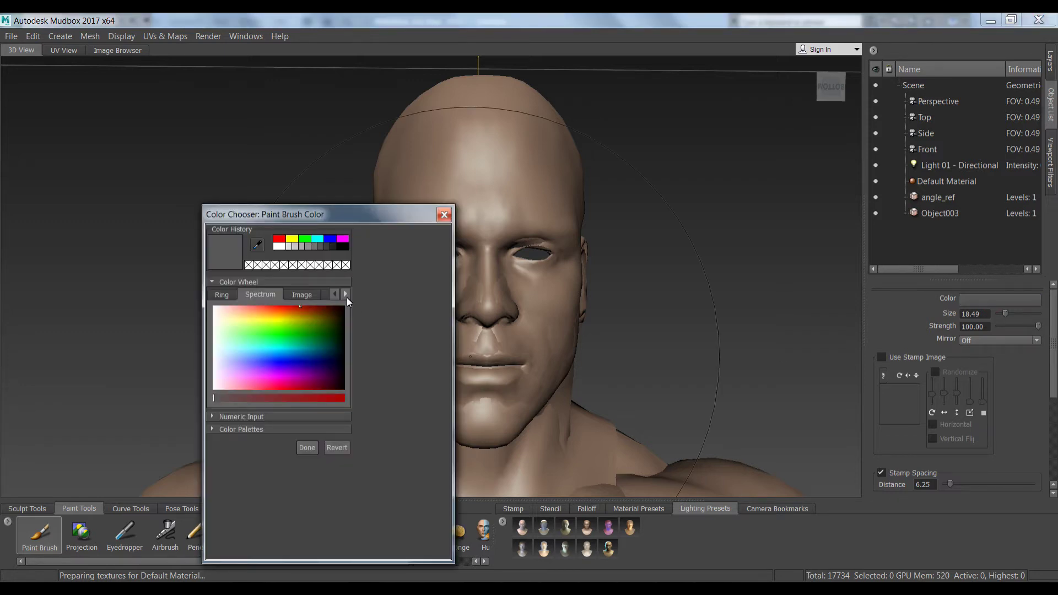
pyautogui.click(327, 248)
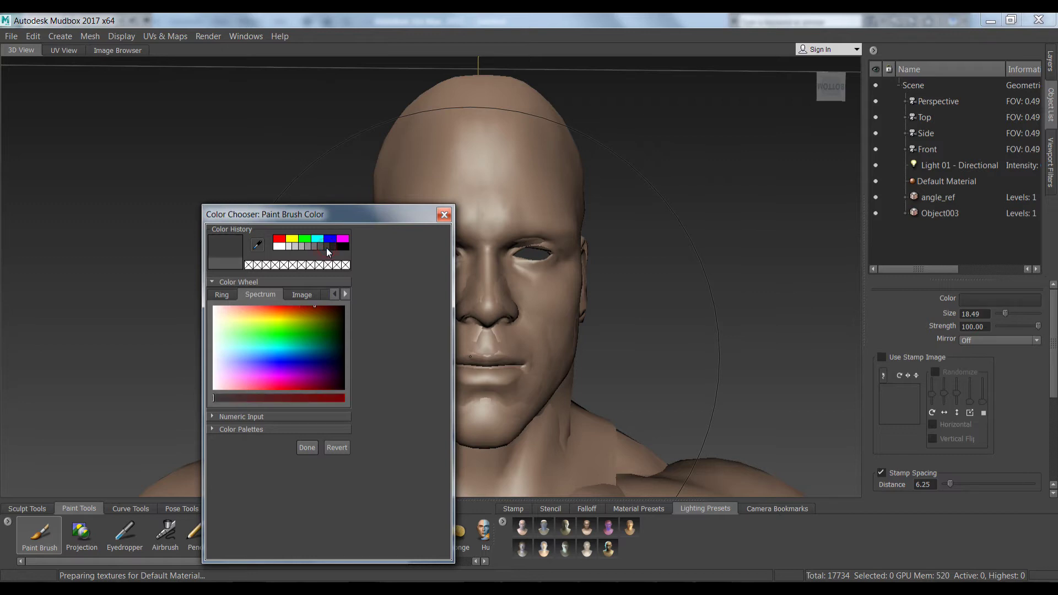
pyautogui.click(307, 448)
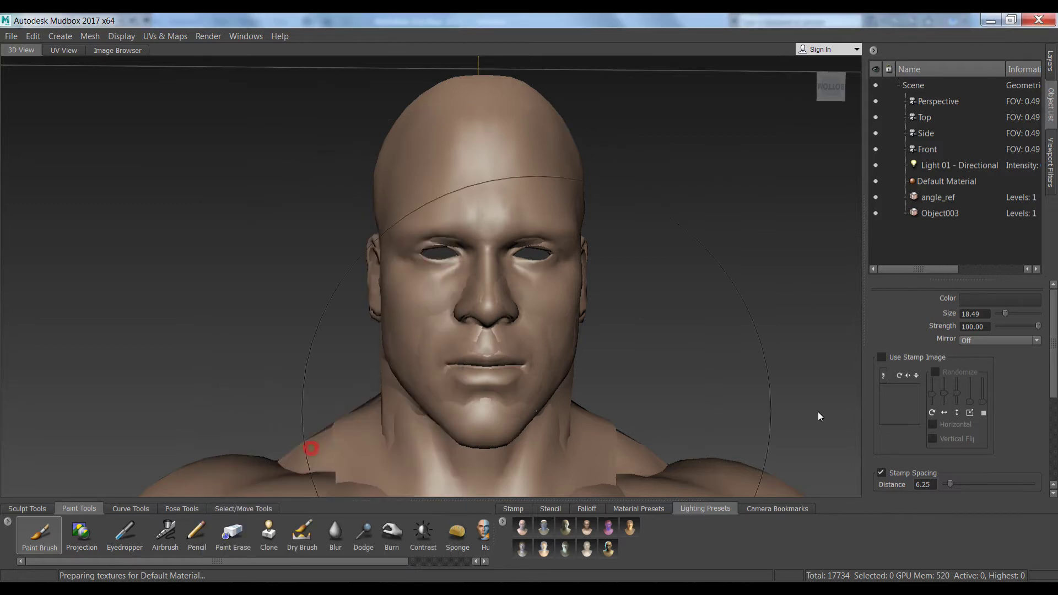
pyautogui.moveTo(1006, 314); pyautogui.dragTo(1042, 314)
# Paint opacity over the head, neck and upper chest to make the overlapping meshes semi-transparent
pyautogui.keyDown('alt'); pyautogui.moveTo(564, 289); pyautogui.dragTo(553, 181, button='right'); pyautogui.keyUp('alt')
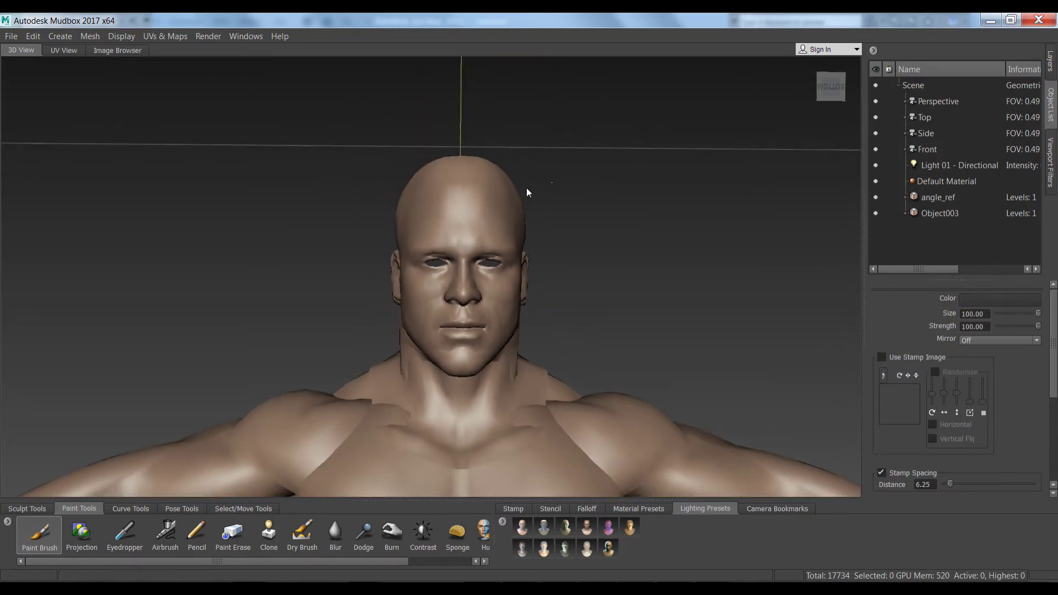
pyautogui.moveTo(456, 267); pyautogui.dragTo(524, 329)
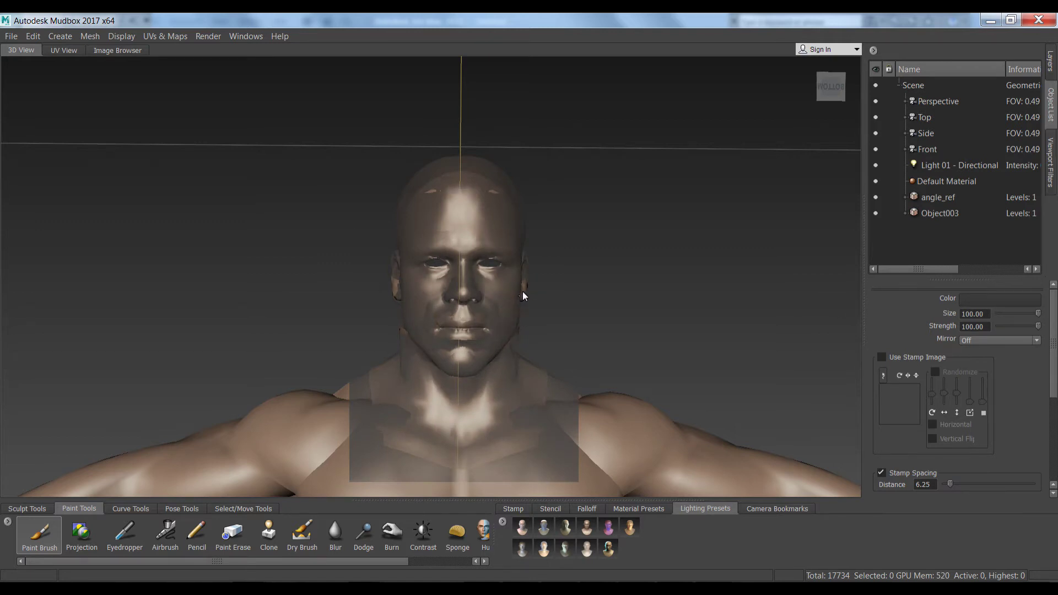
pyautogui.keyDown('alt'); pyautogui.moveTo(528, 290); pyautogui.dragTo(558, 434, button='right'); pyautogui.keyUp('alt')
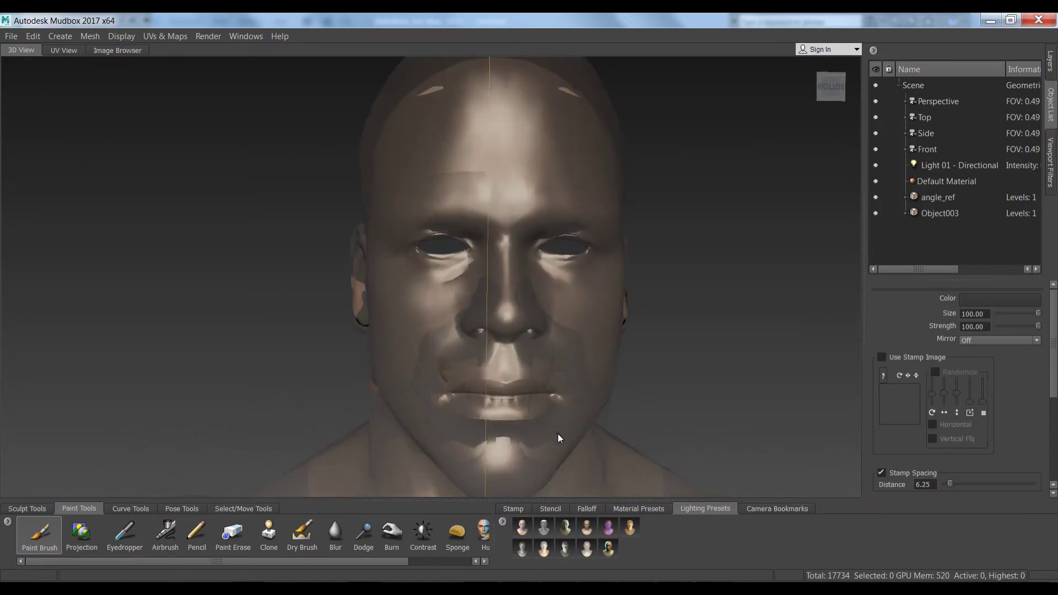
pyautogui.keyDown('alt'); pyautogui.moveTo(593, 291); pyautogui.dragTo(599, 332, button='right'); pyautogui.keyUp('alt')
pyautogui.keyDown('alt'); pyautogui.moveTo(600, 332); pyautogui.dragTo(560, 319, button='middle'); pyautogui.keyUp('alt')
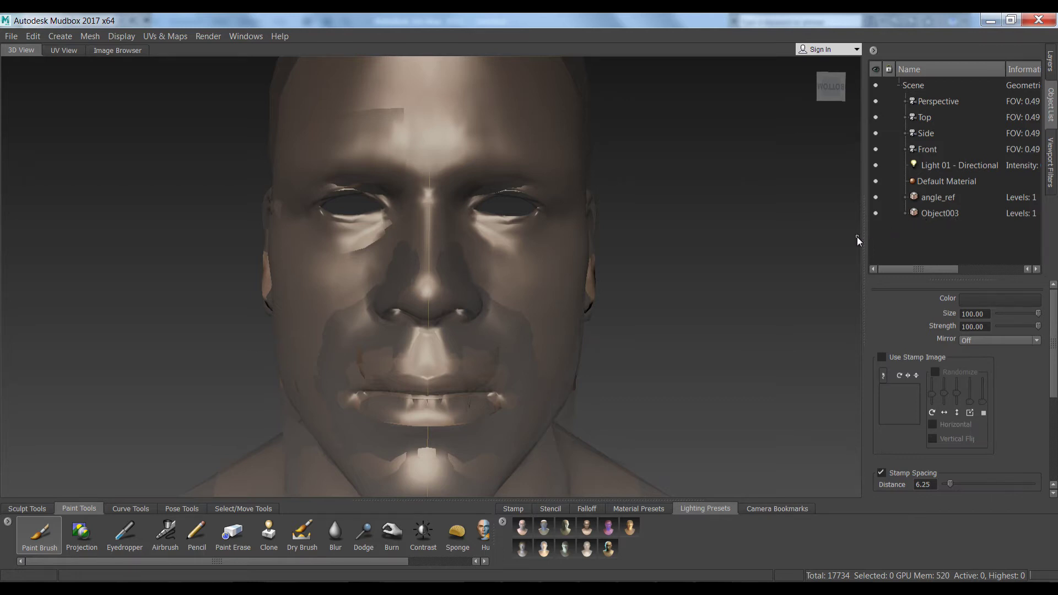
# Lock the angle_ref mesh and select Object003 for editing
pyautogui.click(890, 197)
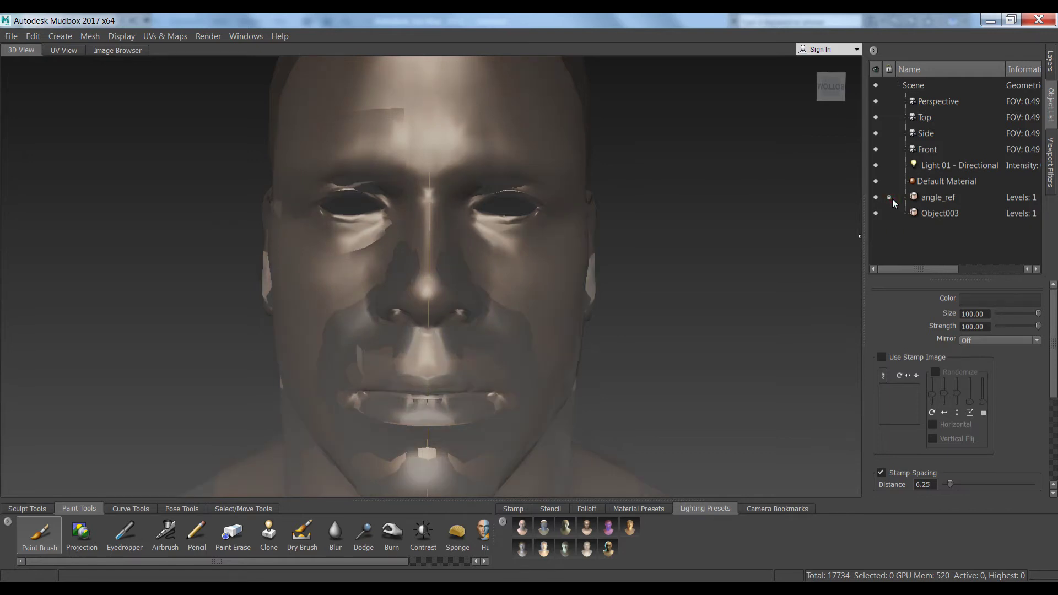
pyautogui.click(941, 216)
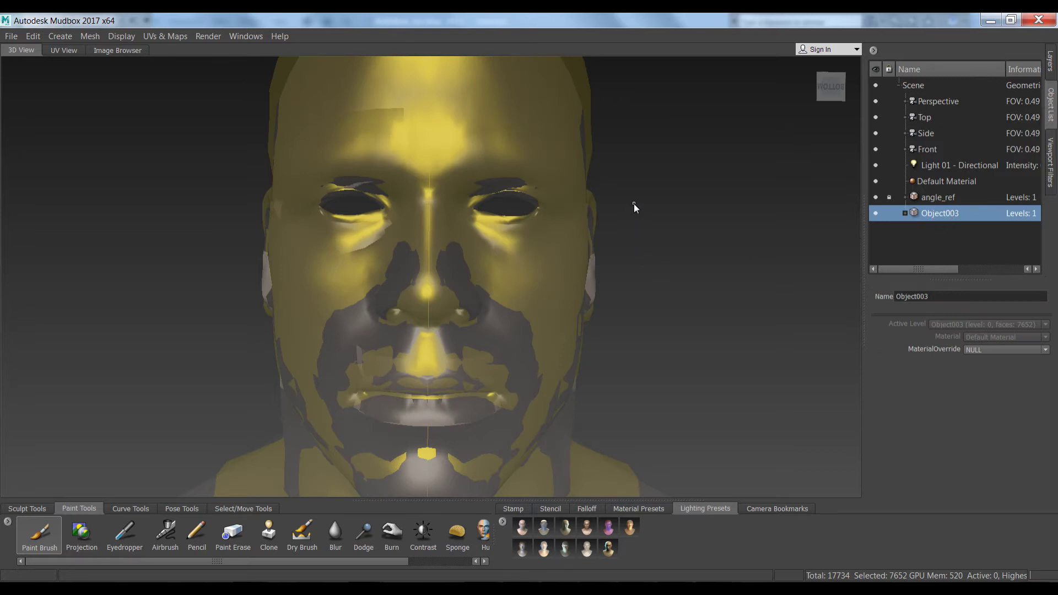
# Examine where the highlighted Object003 and angle_ref surfaces overlap around the face, ear, jaw and neck from the front and side
pyautogui.keyDown('alt'); pyautogui.moveTo(634, 204); pyautogui.dragTo(635, 227); pyautogui.keyUp('alt')
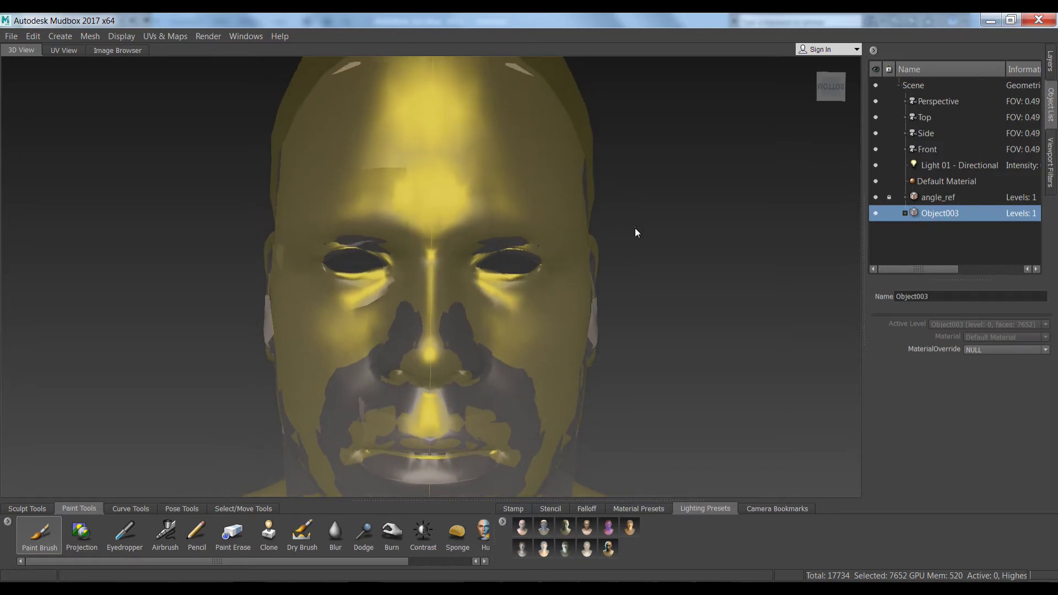
pyautogui.keyDown('alt'); pyautogui.moveTo(635, 230); pyautogui.dragTo(668, 389, button='right'); pyautogui.keyUp('alt')
pyautogui.keyDown('alt'); pyautogui.moveTo(668, 388); pyautogui.dragTo(669, 312); pyautogui.keyUp('alt')
pyautogui.keyDown('alt'); pyautogui.moveTo(669, 312); pyautogui.dragTo(607, 134, button='right'); pyautogui.keyUp('alt')
pyautogui.keyDown('alt'); pyautogui.moveTo(606, 133); pyautogui.dragTo(391, 248); pyautogui.keyUp('alt')
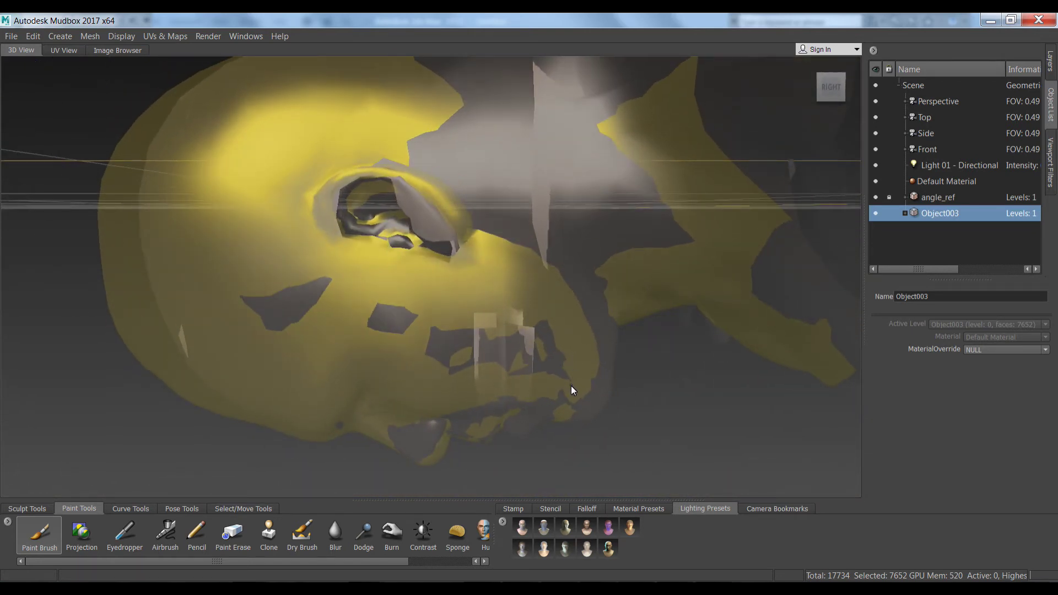
pyautogui.keyDown('alt'); pyautogui.moveTo(571, 385); pyautogui.dragTo(562, 167); pyautogui.keyUp('alt')
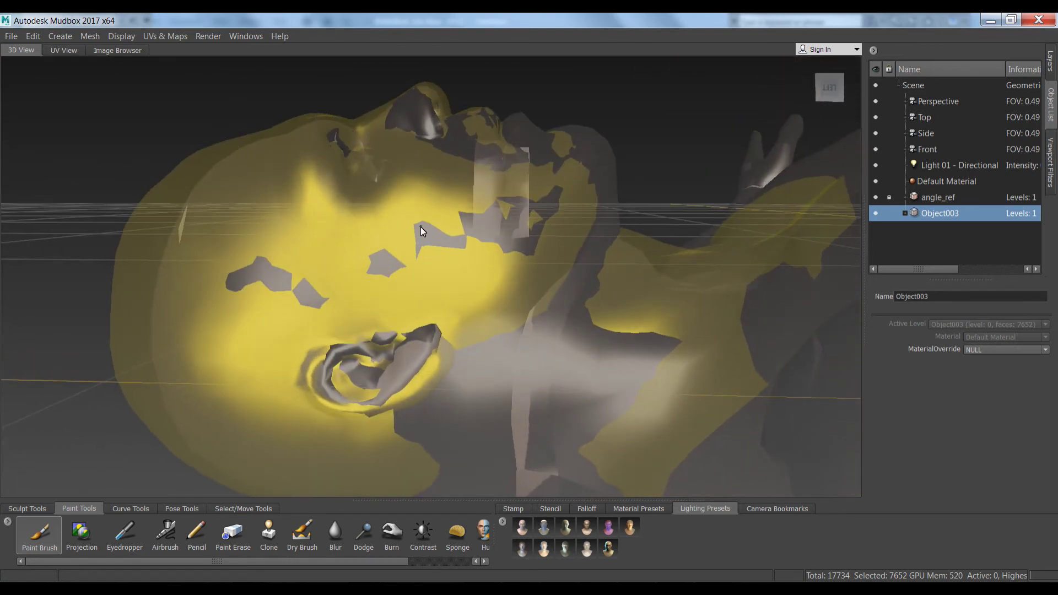
pyautogui.keyDown('alt'); pyautogui.moveTo(511, 217); pyautogui.dragTo(612, 329); pyautogui.keyUp('alt')
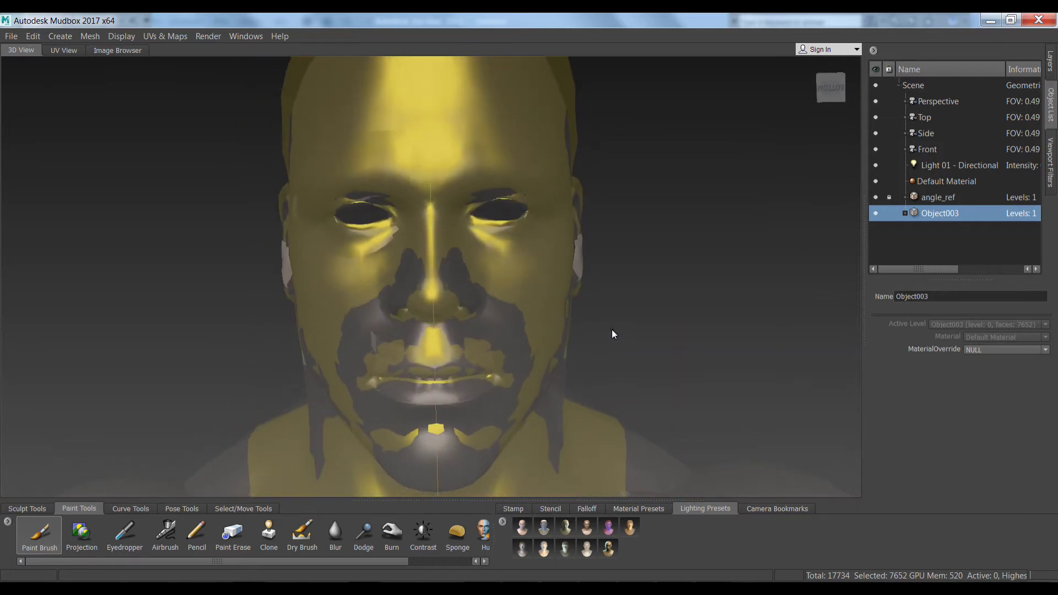
pyautogui.keyDown('alt'); pyautogui.moveTo(524, 167); pyautogui.dragTo(540, 240, button='right'); pyautogui.keyUp('alt')
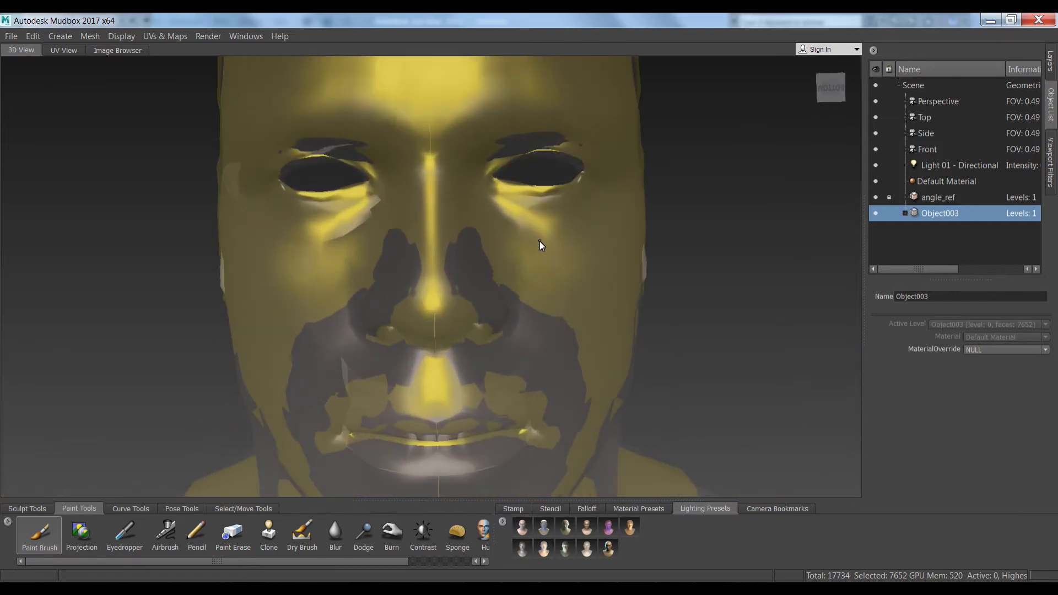
# Activate the Grab sculpt brush and set its size to 2
pyautogui.click(18, 509)
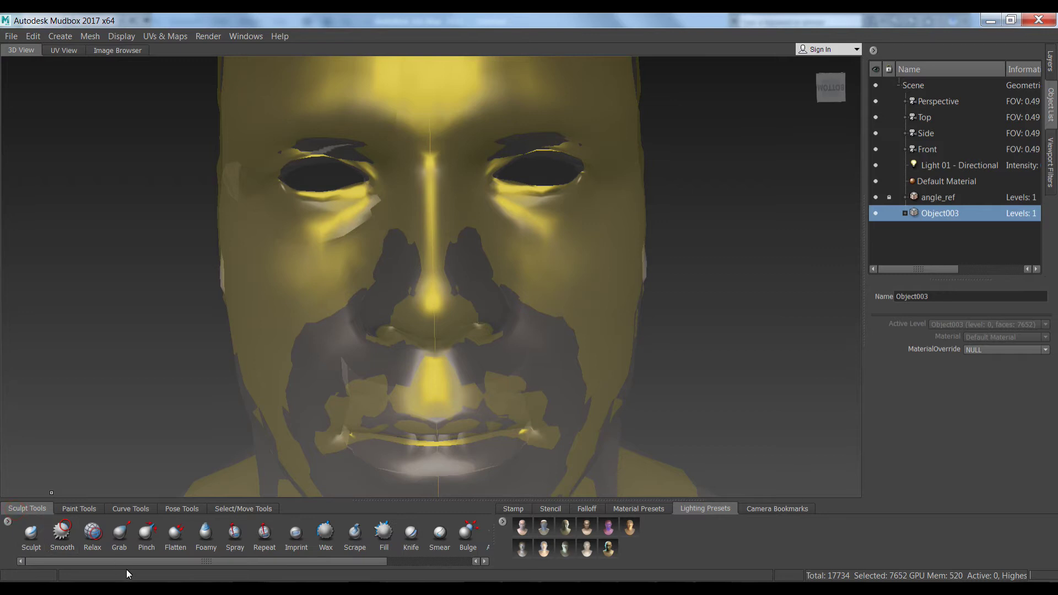
pyautogui.click(120, 533)
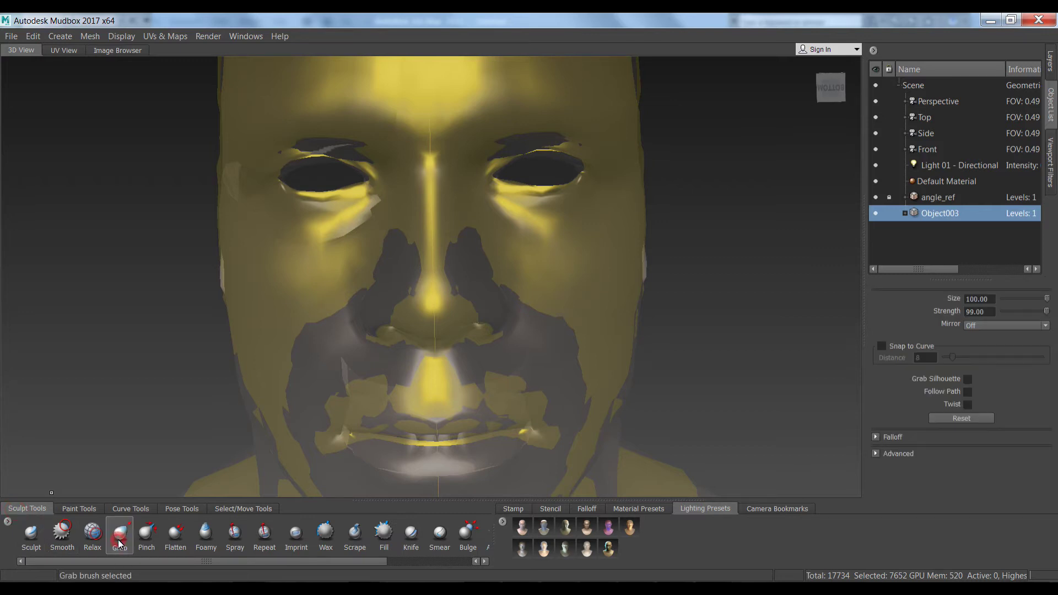
pyautogui.click(991, 303)
pyautogui.write('2')
pyautogui.press('Return')
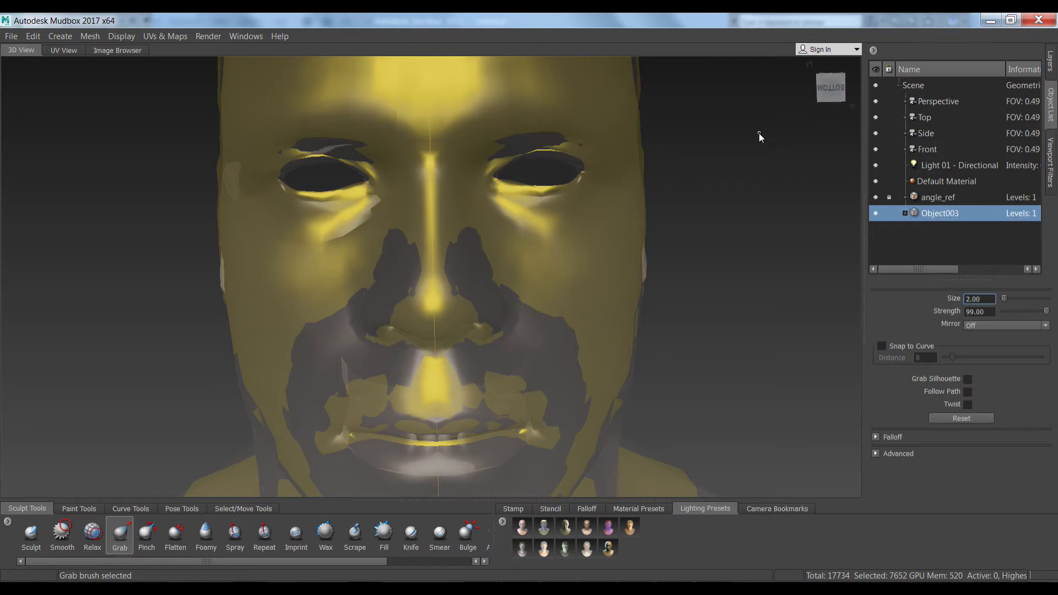
# Reshape the outer and upper edges of both eye openings with short Grab strokes to match the reference
pyautogui.moveTo(557, 151); pyautogui.dragTo(558, 158)
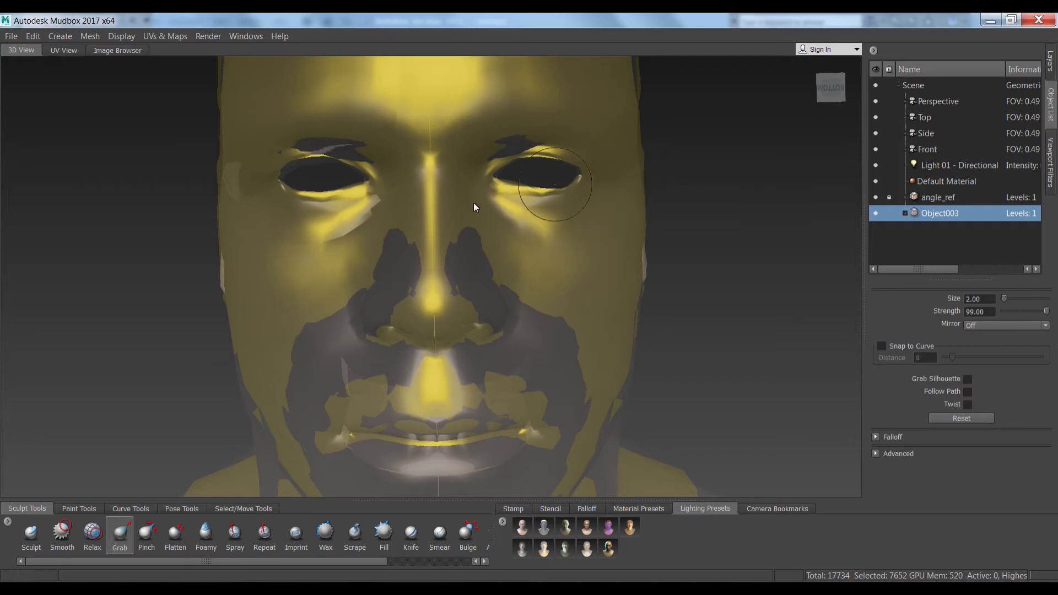
pyautogui.moveTo(280, 160)
pyautogui.mouseDown()
pyautogui.moveTo(280, 168)
pyautogui.moveTo(325, 159)
pyautogui.mouseUp()
pyautogui.moveTo(281, 192); pyautogui.dragTo(287, 192)
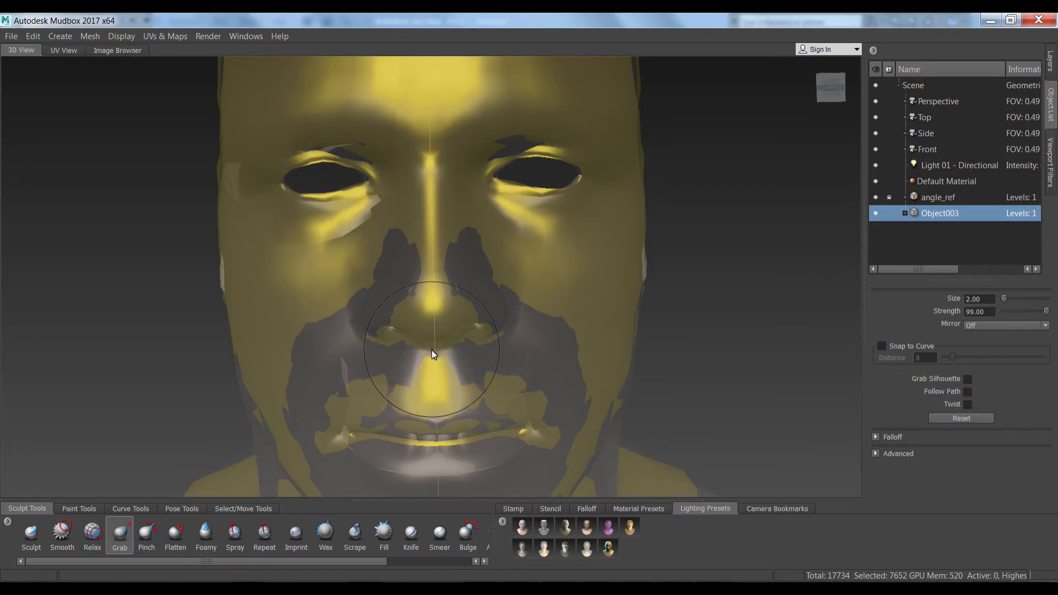
# Pull the base of the nose and the nostril sides with Grab strokes to follow the reference
pyautogui.moveTo(433, 359); pyautogui.dragTo(432, 354)
pyautogui.moveTo(435, 352); pyautogui.dragTo(435, 345)
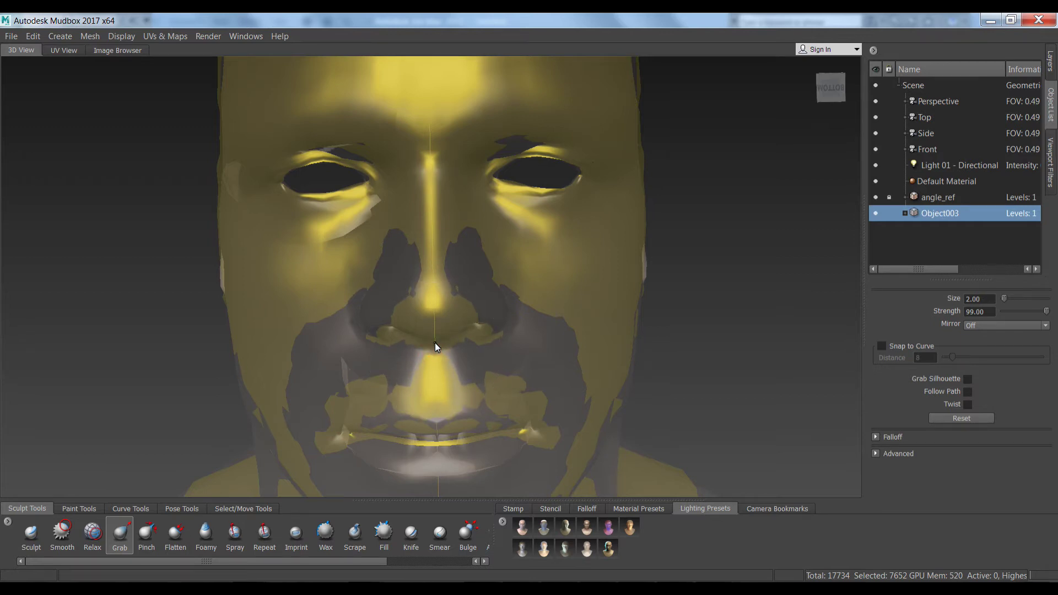
pyautogui.moveTo(366, 318); pyautogui.dragTo(358, 316)
pyautogui.moveTo(491, 315)
pyautogui.mouseDown()
pyautogui.moveTo(502, 314)
pyautogui.moveTo(468, 347)
pyautogui.moveTo(314, 408)
pyautogui.moveTo(281, 385)
pyautogui.moveTo(296, 277)
pyautogui.moveTo(253, 248)
pyautogui.moveTo(260, 212)
pyautogui.mouseUp()
# Hide Object003, import the already sculpted version of the head mesh, and select Object003_0
pyautogui.moveTo(548, 257)
pyautogui.keyDown('alt'); pyautogui.mouseDown(button='middle')
pyautogui.moveTo(572, 329)
pyautogui.moveTo(548, 275)
pyautogui.mouseUp(button='middle'); pyautogui.keyUp('alt')
pyautogui.keyDown('alt'); pyautogui.moveTo(548, 275); pyautogui.dragTo(526, 101, button='right'); pyautogui.keyUp('alt')
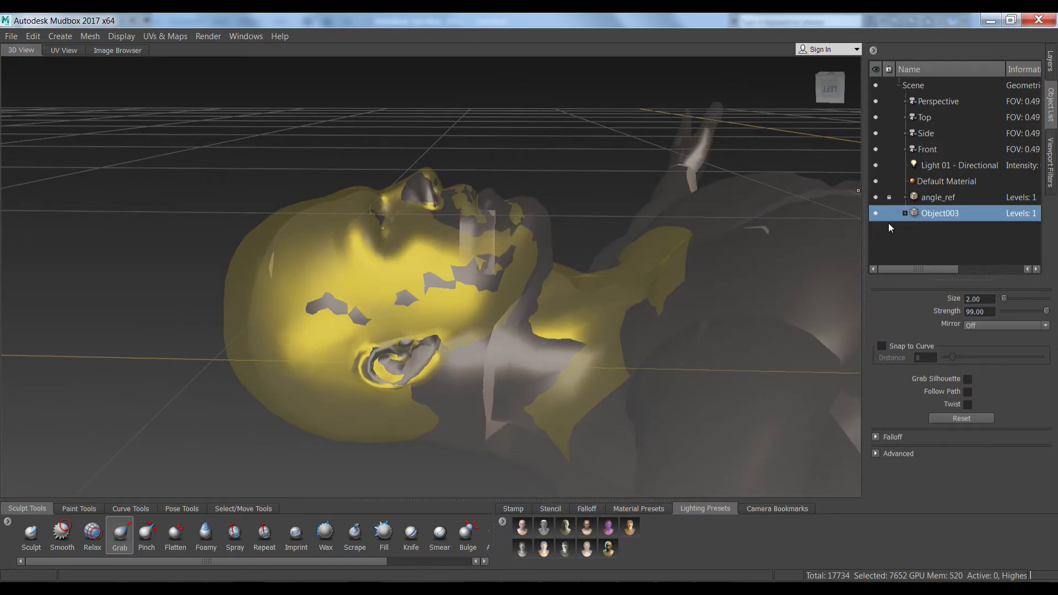
pyautogui.click(877, 214)
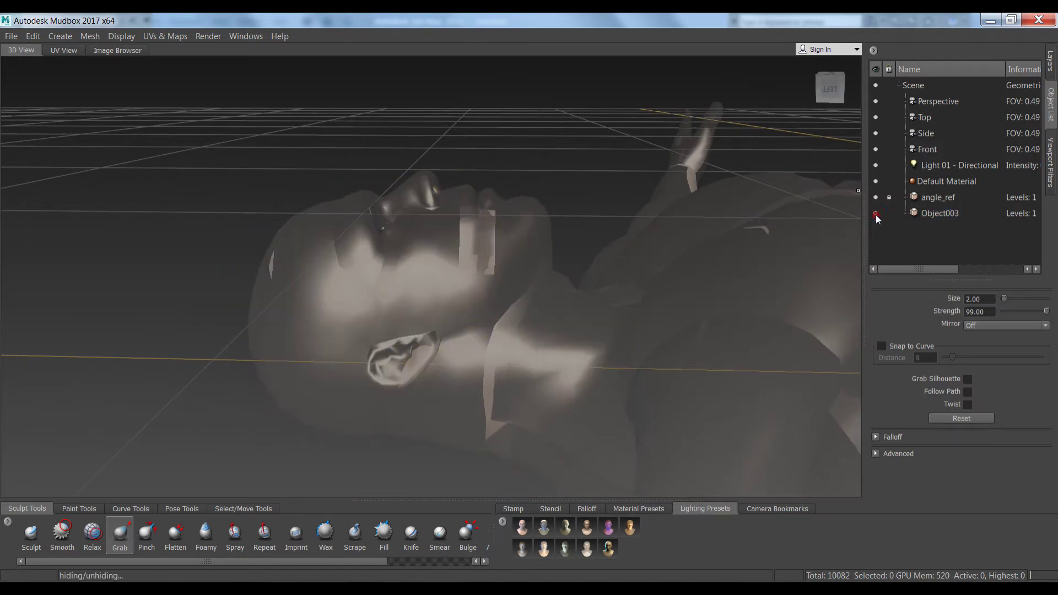
pyautogui.click(11, 38)
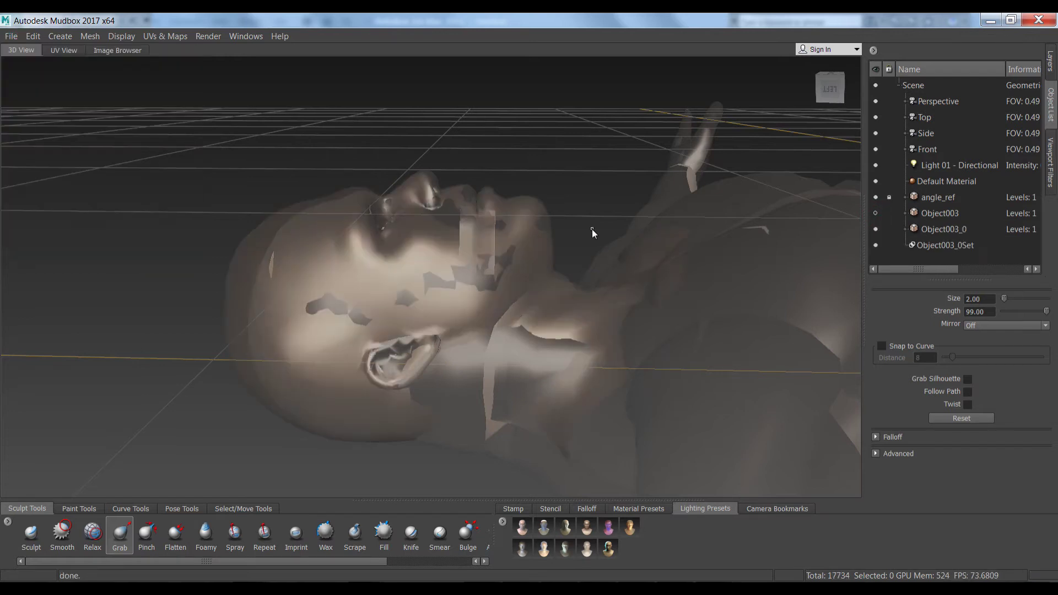
pyautogui.click(931, 229)
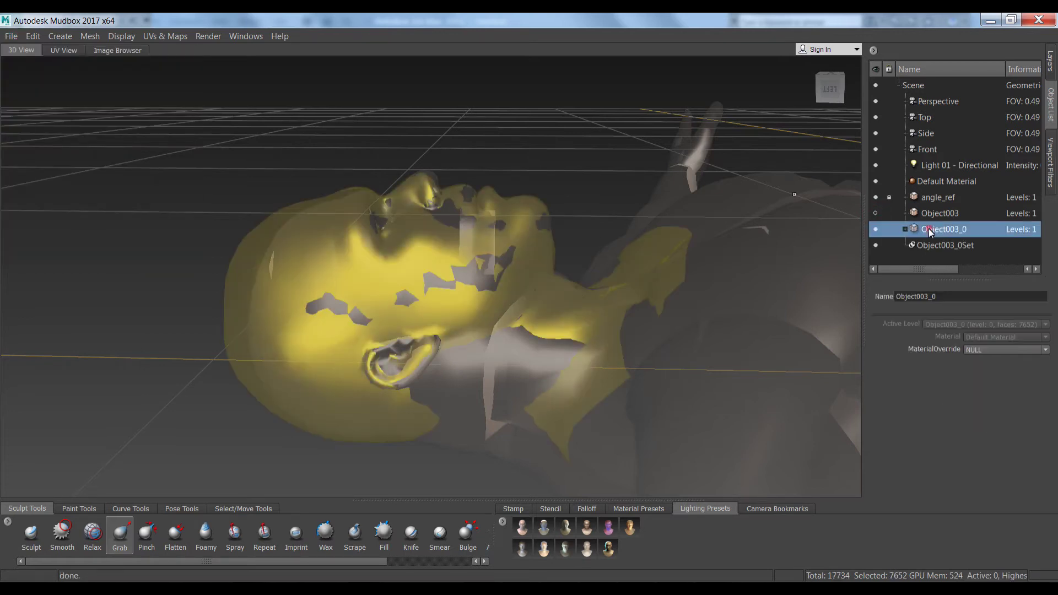
# Compare the sculpted head with angle_ref from the side and front, temporarily hiding angle_ref to inspect the head alone
pyautogui.keyDown('alt'); pyautogui.moveTo(557, 311); pyautogui.dragTo(596, 415, button='right'); pyautogui.keyUp('alt')
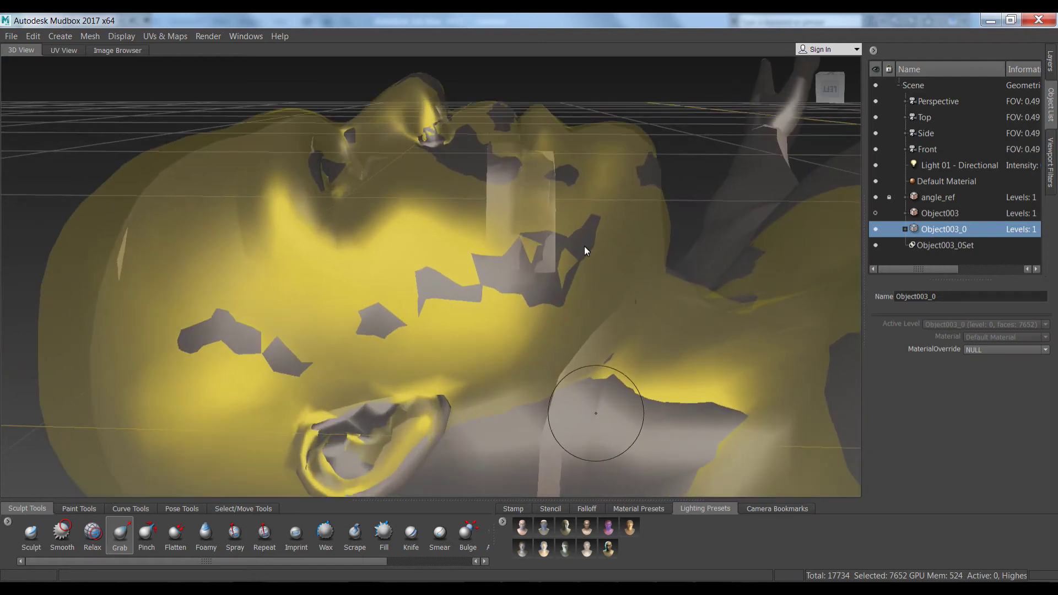
pyautogui.keyDown('alt'); pyautogui.moveTo(561, 272); pyautogui.dragTo(547, 277, button='middle'); pyautogui.keyUp('alt')
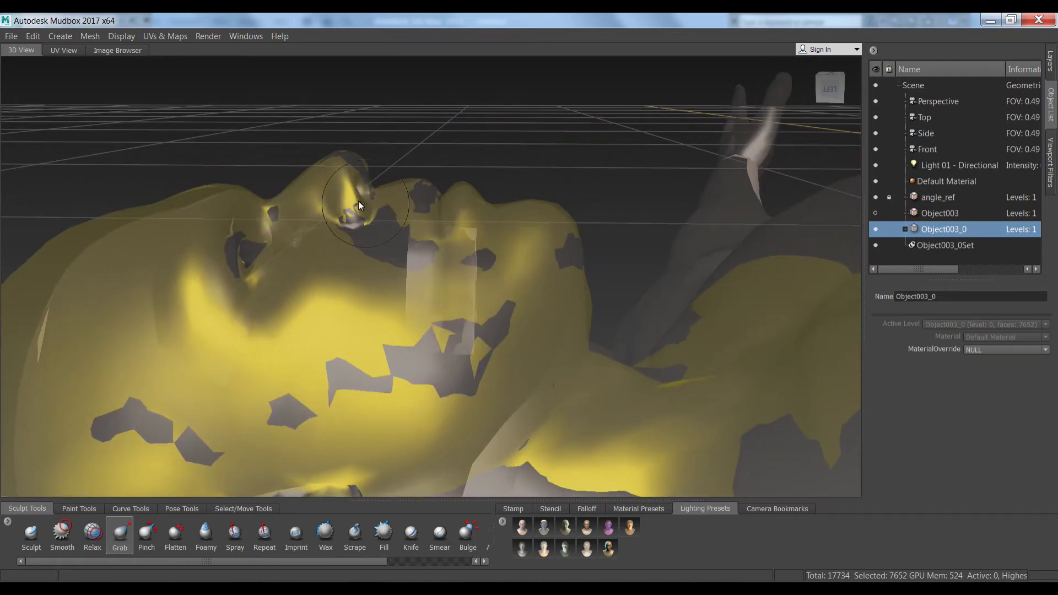
pyautogui.keyDown('alt'); pyautogui.moveTo(355, 192); pyautogui.dragTo(372, 191); pyautogui.keyUp('alt')
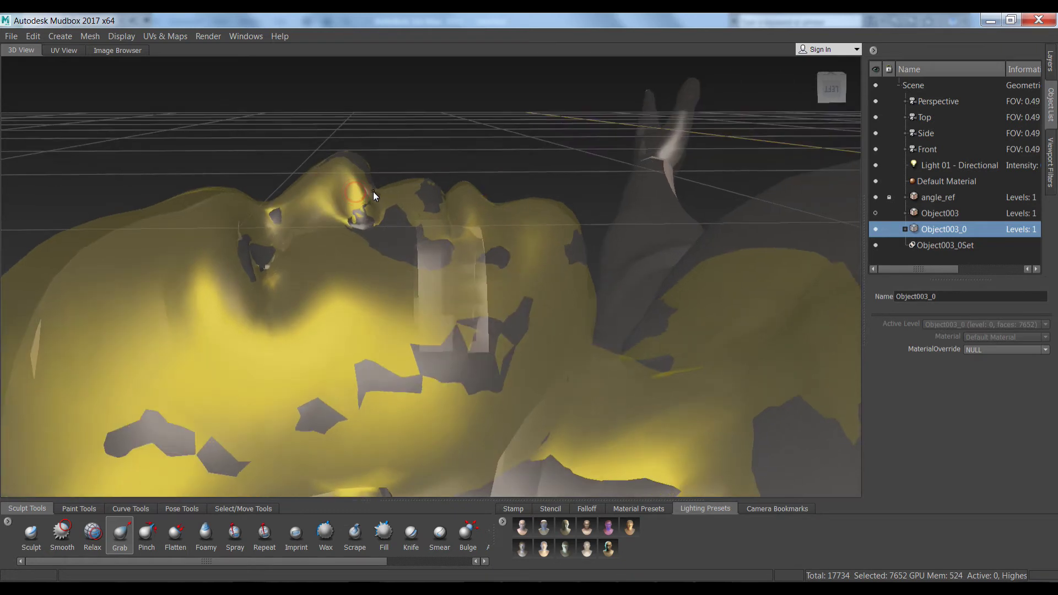
pyautogui.moveTo(249, 209)
pyautogui.keyDown('alt'); pyautogui.mouseDown()
pyautogui.moveTo(141, 358)
pyautogui.moveTo(305, 291)
pyautogui.moveTo(408, 302)
pyautogui.moveTo(375, 347)
pyautogui.moveTo(589, 301)
pyautogui.mouseUp(); pyautogui.keyUp('alt')
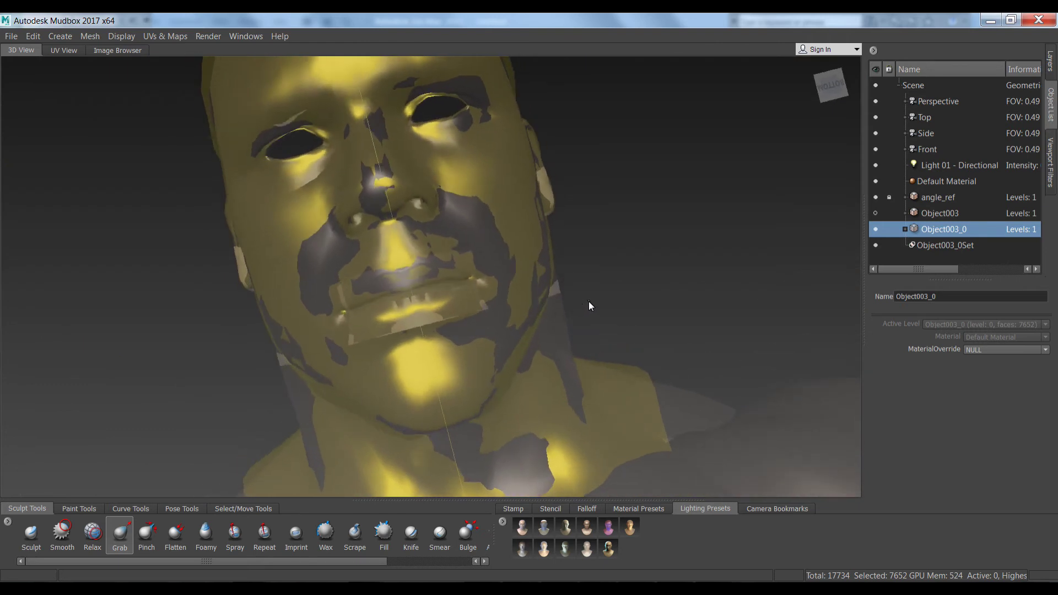
pyautogui.keyDown('alt'); pyautogui.moveTo(527, 226); pyautogui.dragTo(550, 231); pyautogui.keyUp('alt')
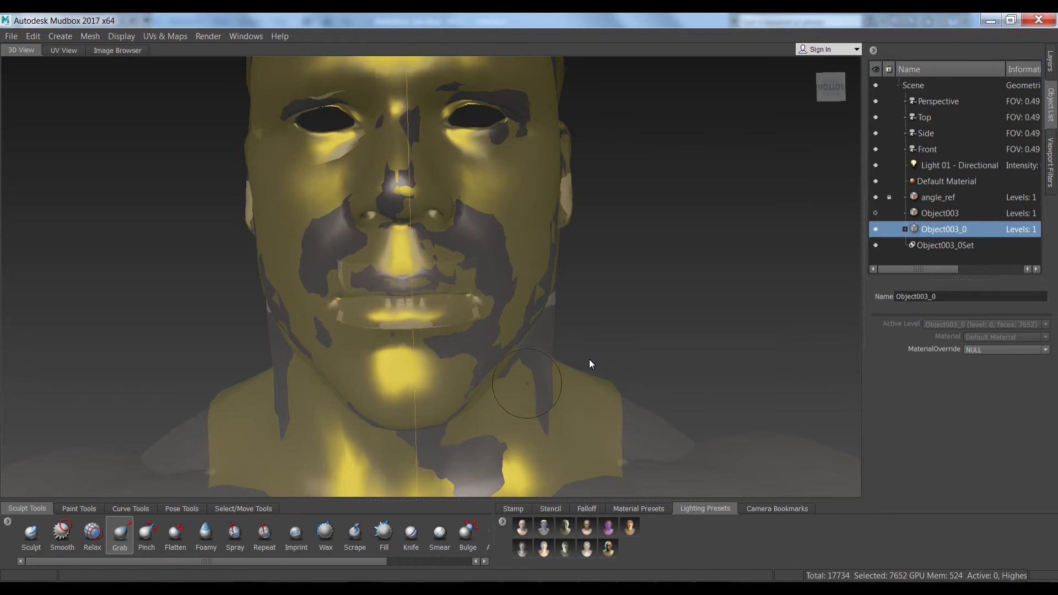
pyautogui.keyDown('alt'); pyautogui.moveTo(592, 358); pyautogui.dragTo(537, 193, button='right'); pyautogui.keyUp('alt')
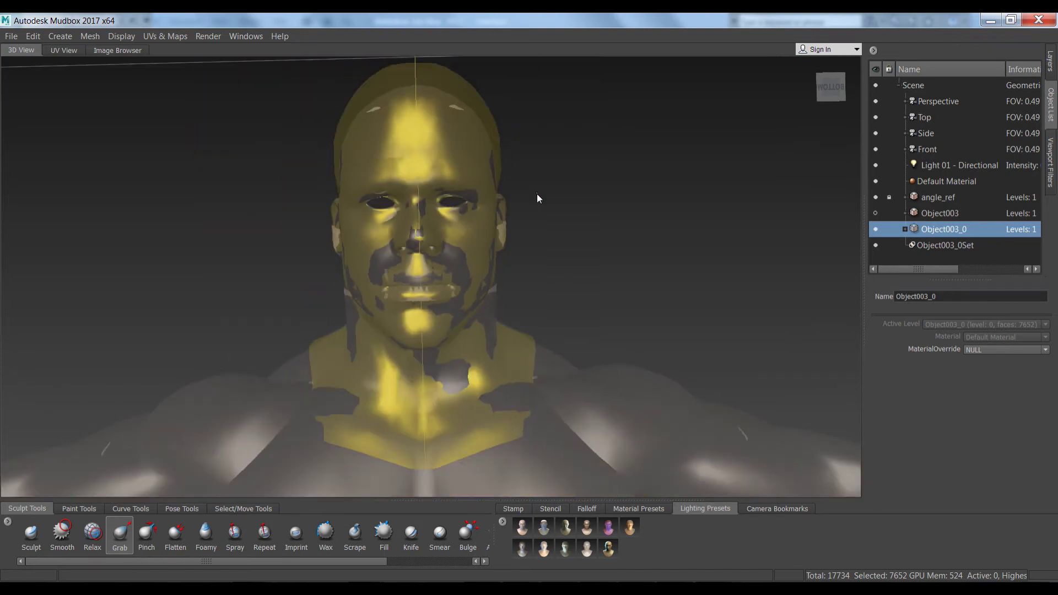
pyautogui.click(876, 198)
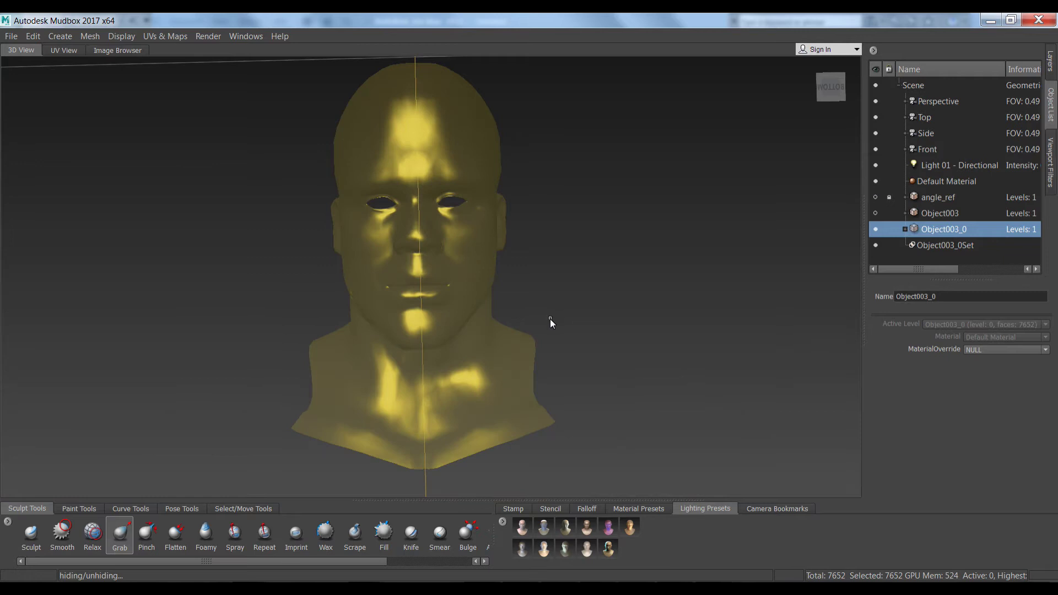
pyautogui.keyDown('alt'); pyautogui.moveTo(550, 319); pyautogui.dragTo(547, 366, button='right'); pyautogui.keyUp('alt')
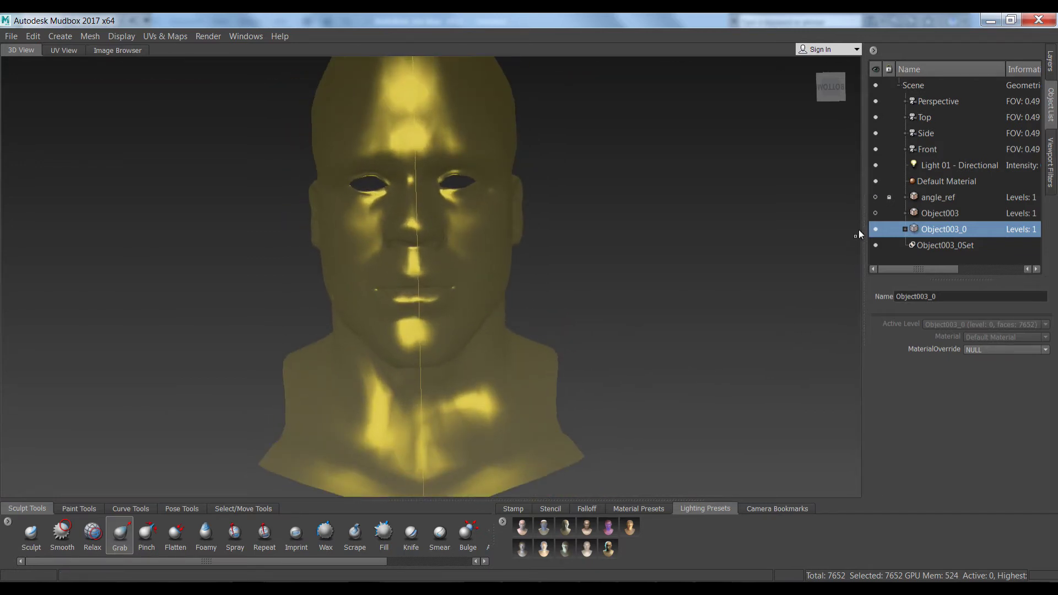
pyautogui.click(876, 197)
pyautogui.keyDown('alt'); pyautogui.moveTo(688, 217); pyautogui.dragTo(650, 33, button='right'); pyautogui.keyUp('alt')
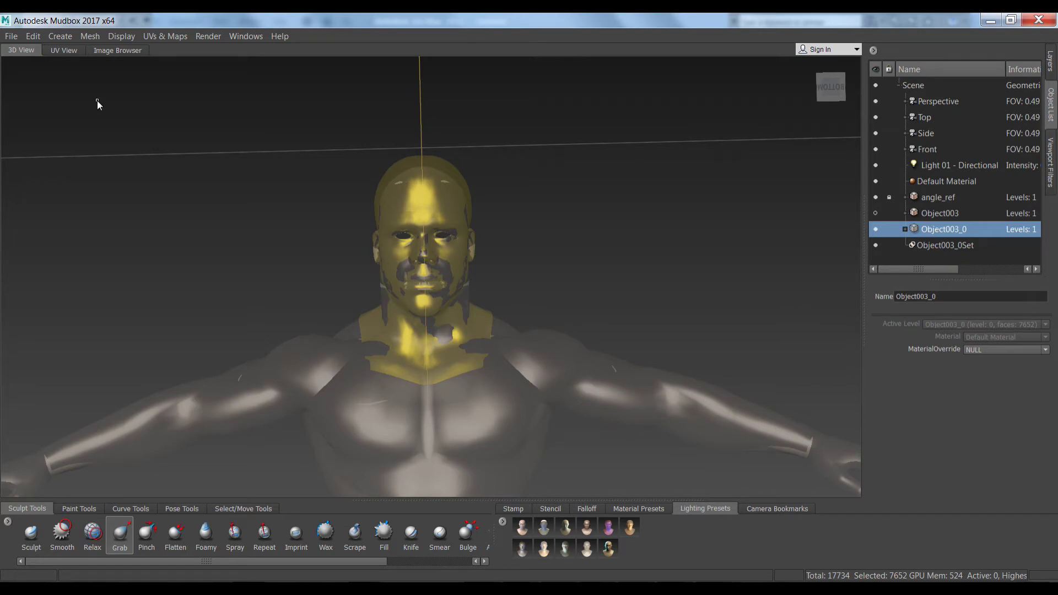
# Export the selected Object003_0 head mesh for use in 3ds Max
pyautogui.click(11, 35)
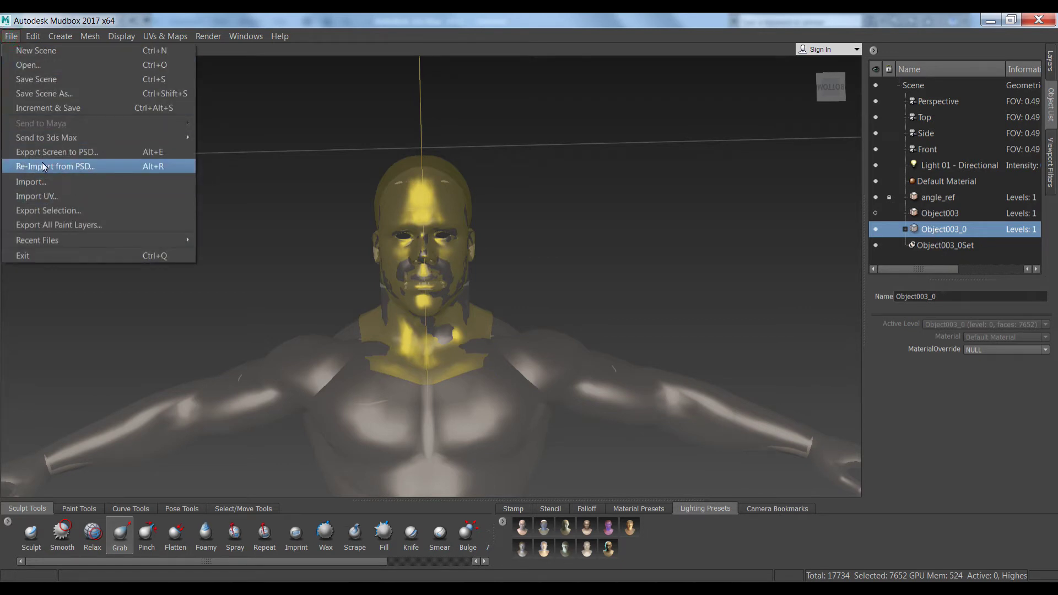
pyautogui.moveTo(42, 143)
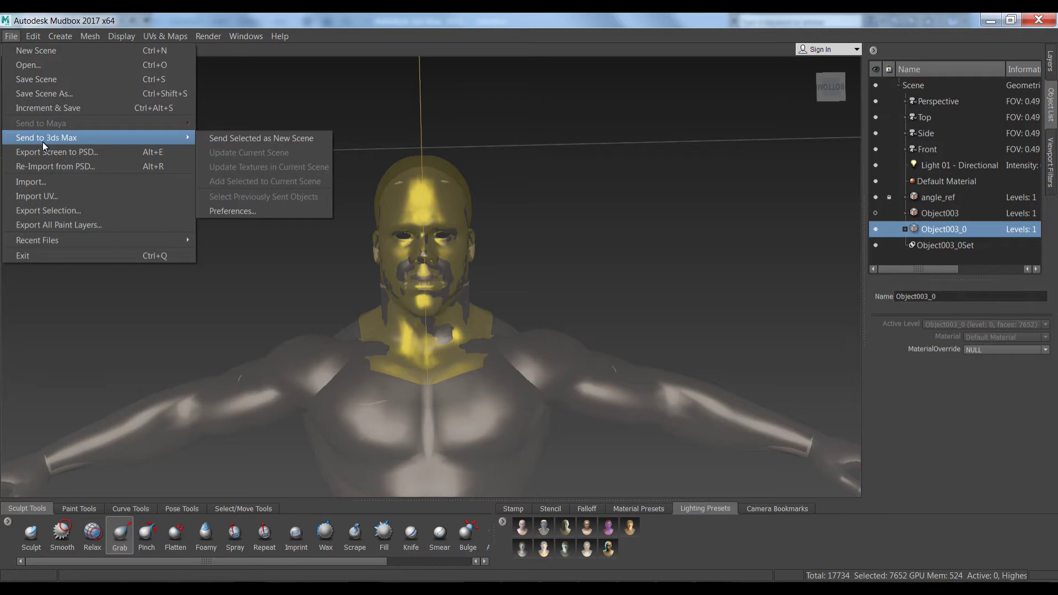
pyautogui.click(217, 142)
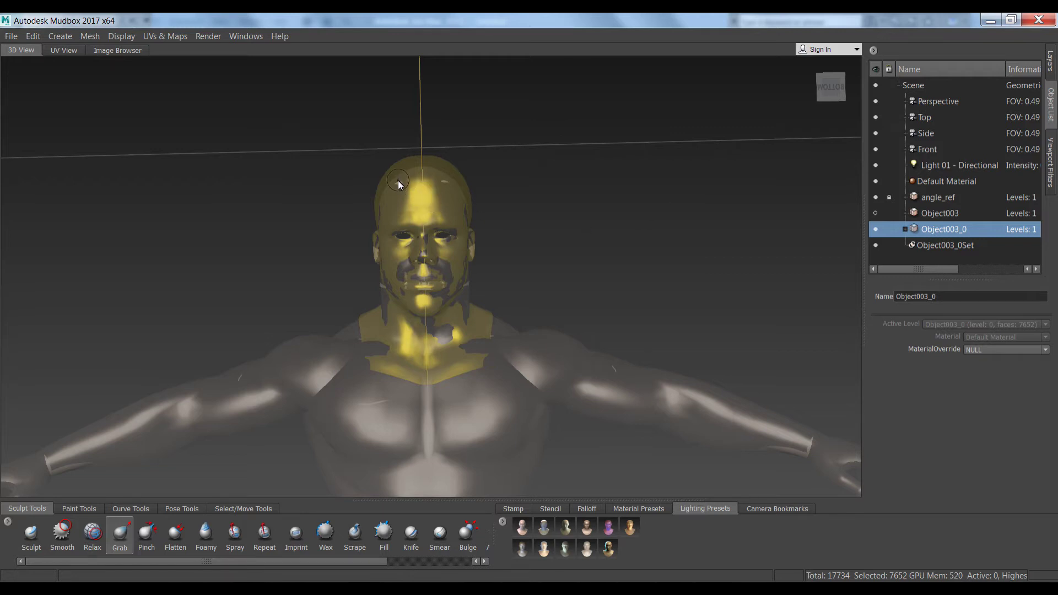
pyautogui.click(11, 36)
pyautogui.click(35, 218)
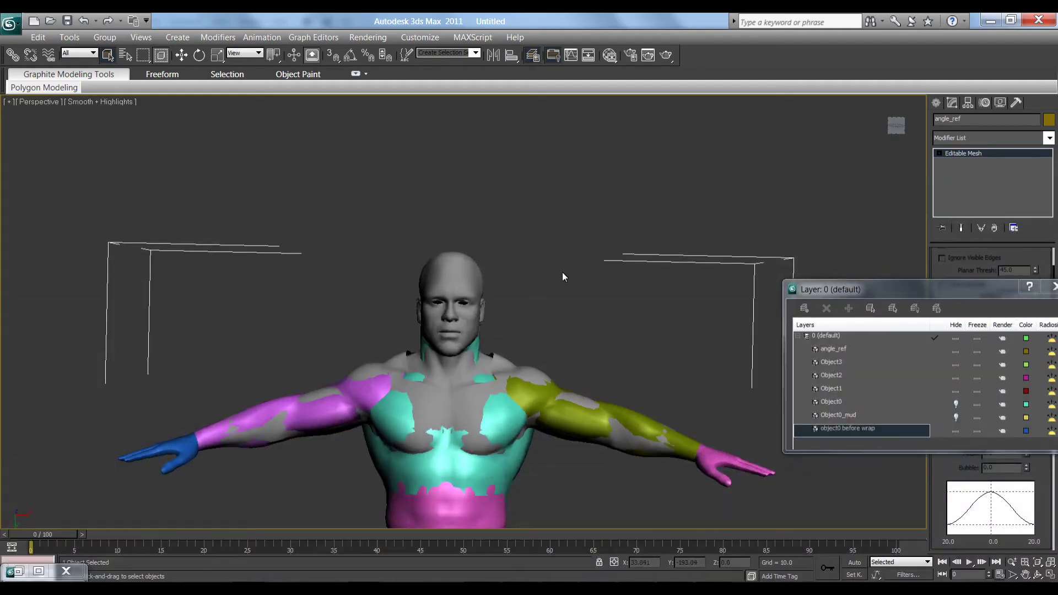
# Switch to 3ds Max, hide the object0 before wrap mesh, and import Object0_mud.obj
pyautogui.click(561, 273)
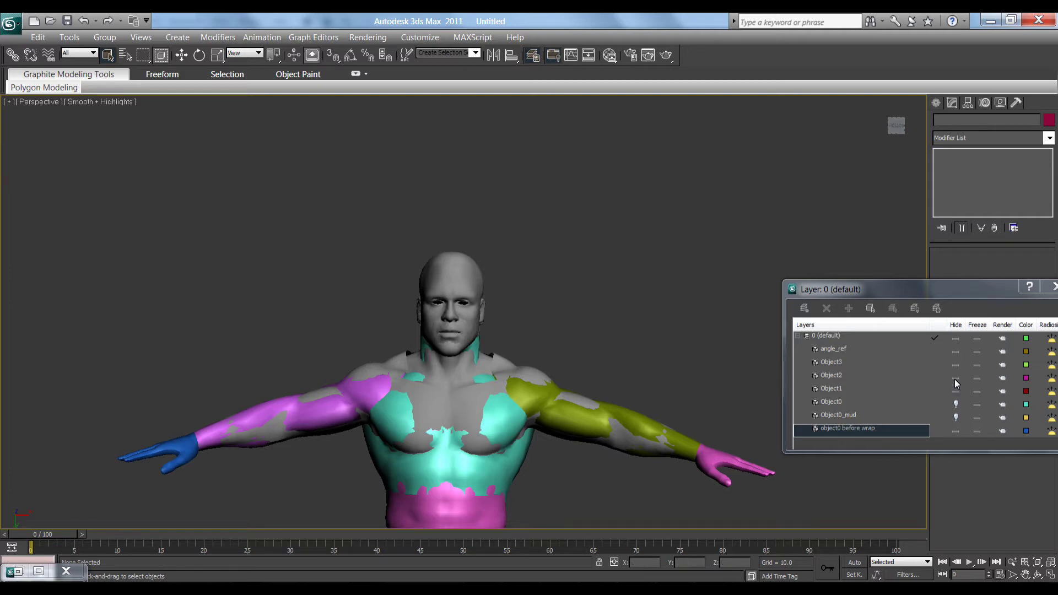
pyautogui.click(956, 431)
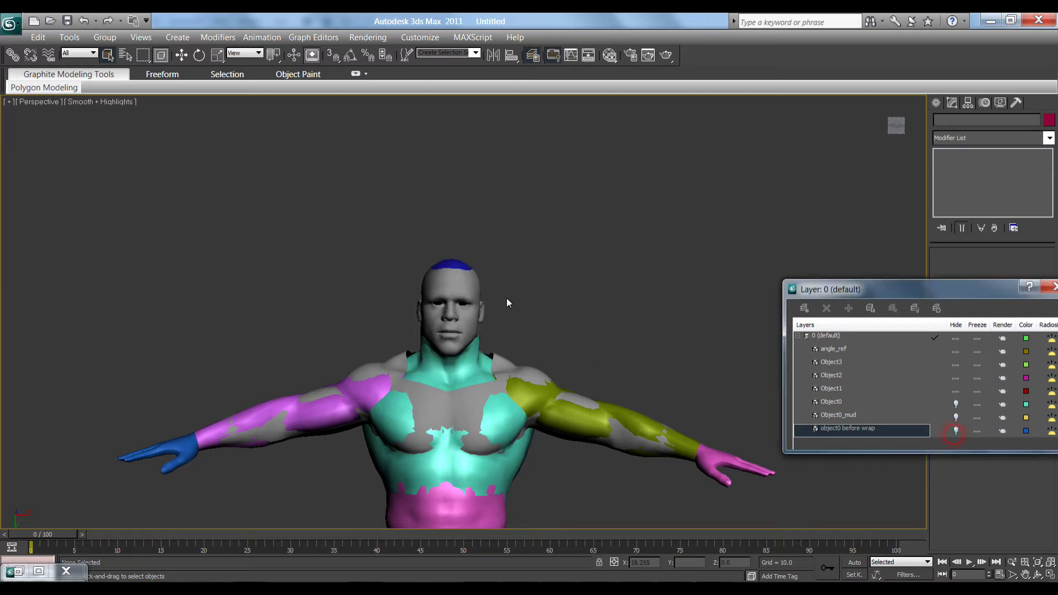
pyautogui.click(10, 24)
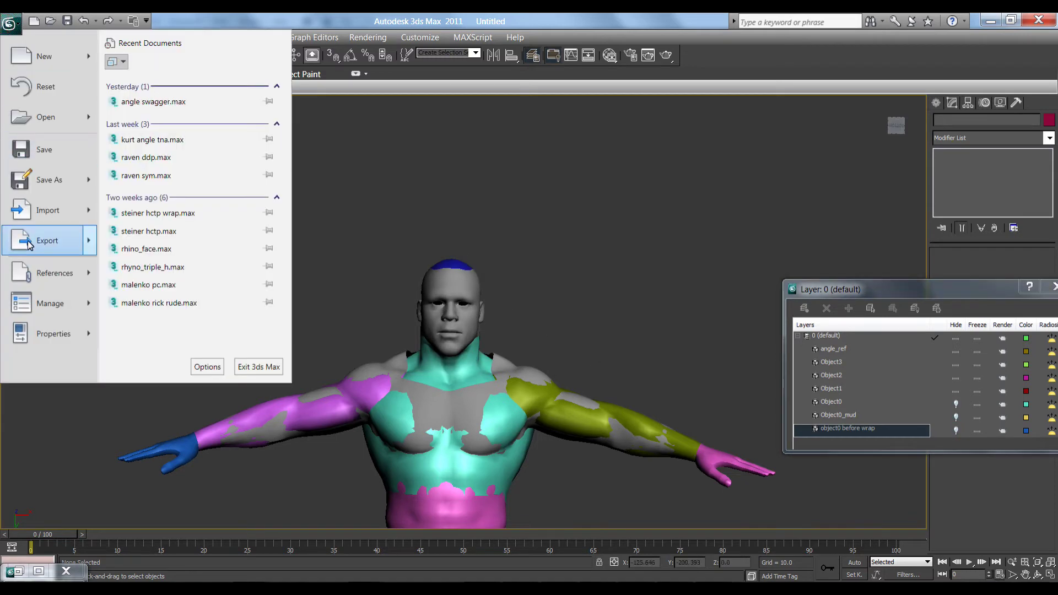
pyautogui.click(28, 216)
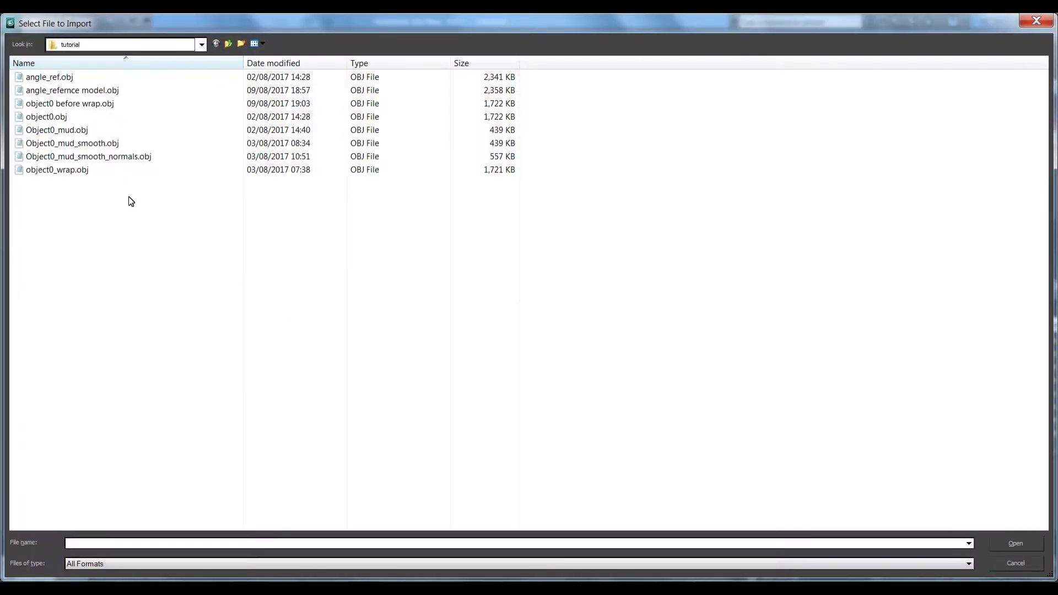
pyautogui.doubleClick(55, 131)
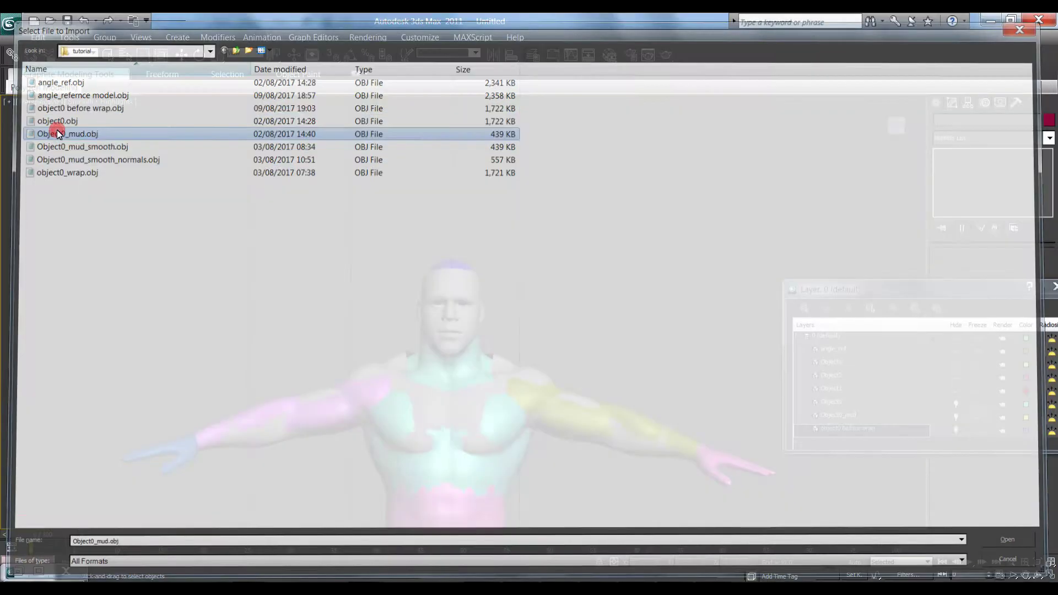
pyautogui.click(446, 529)
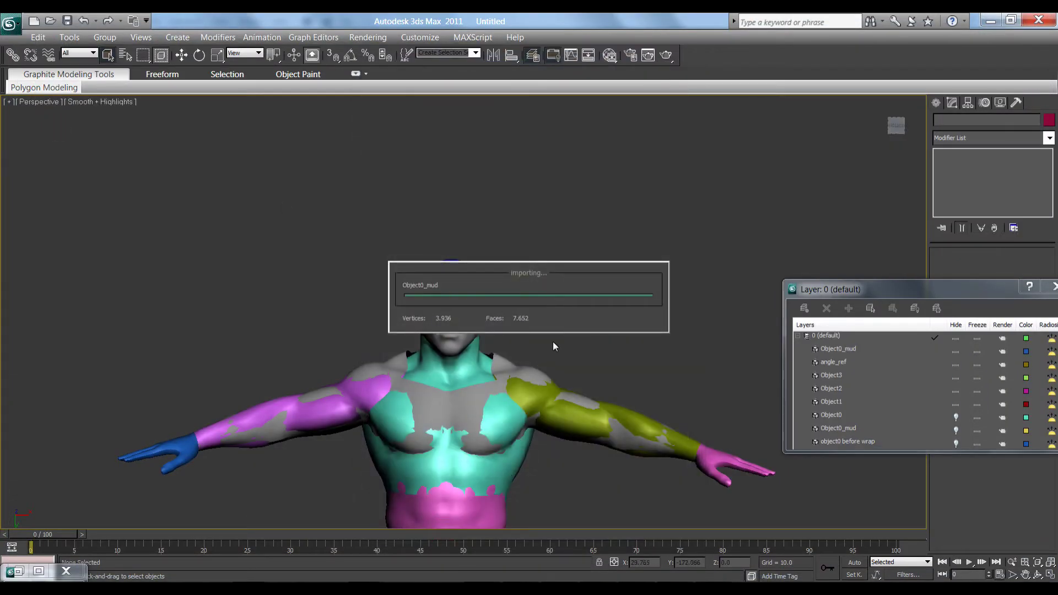
pyautogui.click(602, 333)
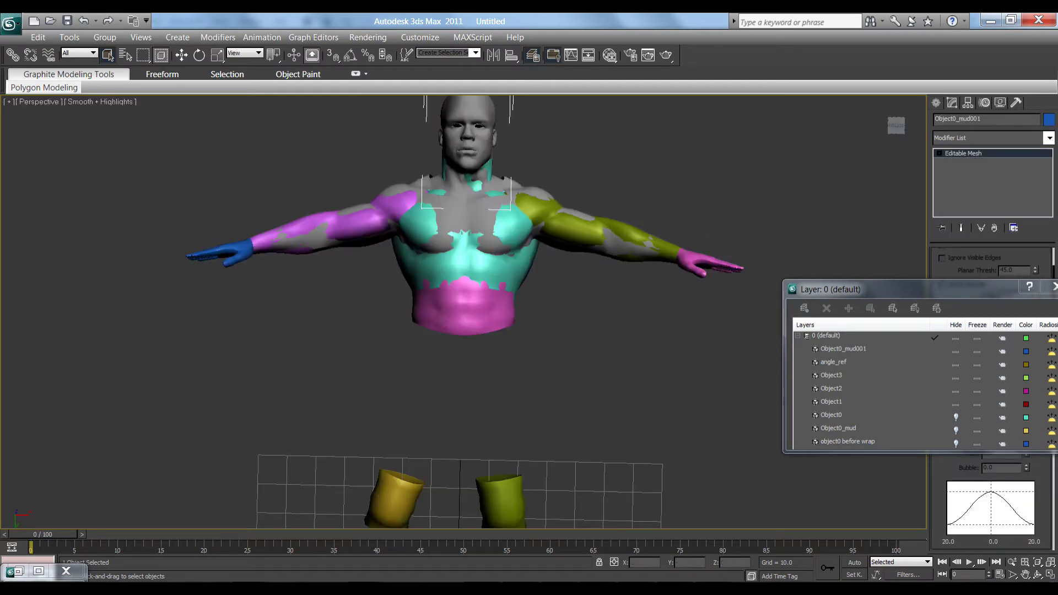
# Examine the imported sculpted head on the body, both close up at the face and from a distance
pyautogui.moveTo(511, 353); pyautogui.dragTo(511, 405, button='middle')
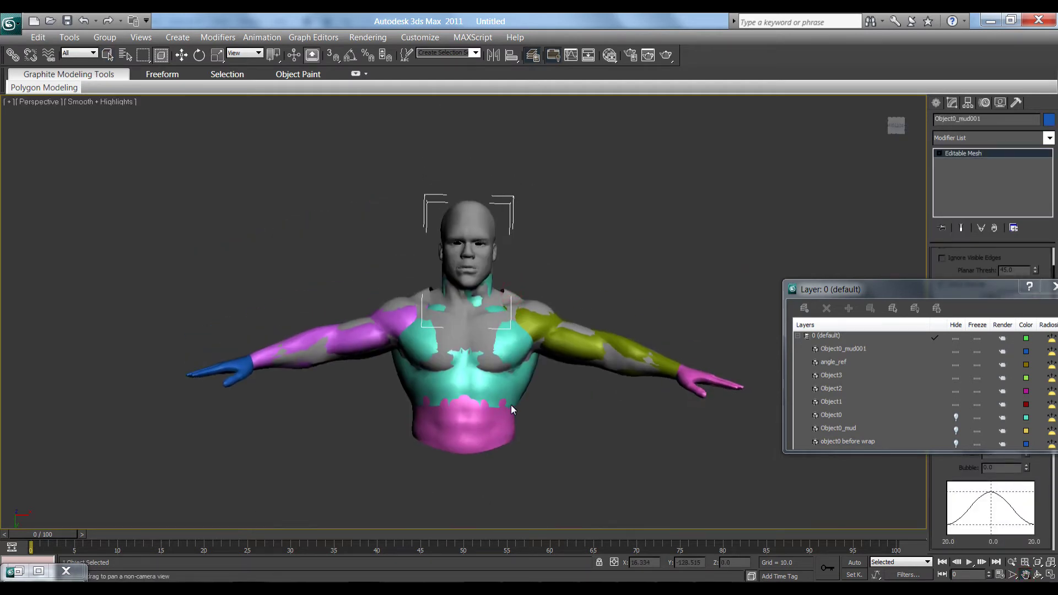
pyautogui.rightClick(516, 400)
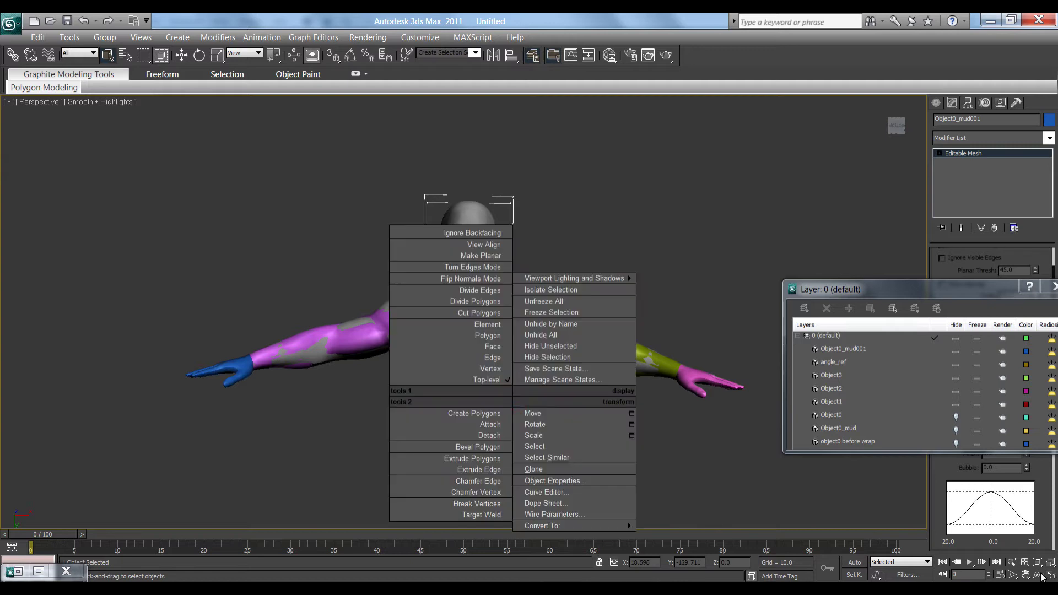
pyautogui.click(1012, 563)
pyautogui.moveTo(554, 385); pyautogui.dragTo(550, 338)
pyautogui.click(1025, 575)
pyautogui.moveTo(590, 225); pyautogui.dragTo(564, 427)
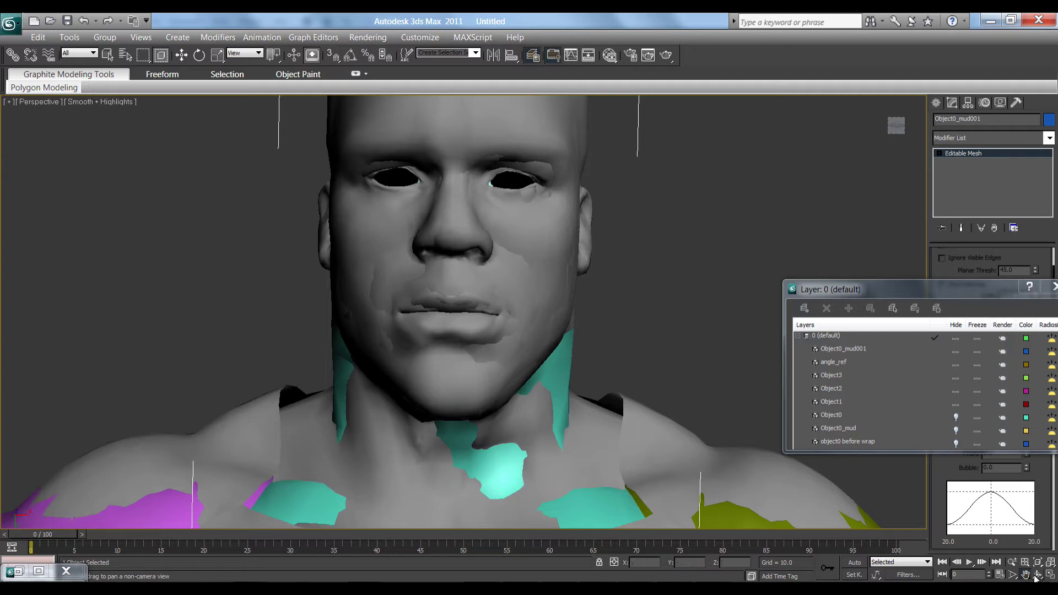
pyautogui.click(1013, 562)
pyautogui.moveTo(598, 251); pyautogui.dragTo(646, 421)
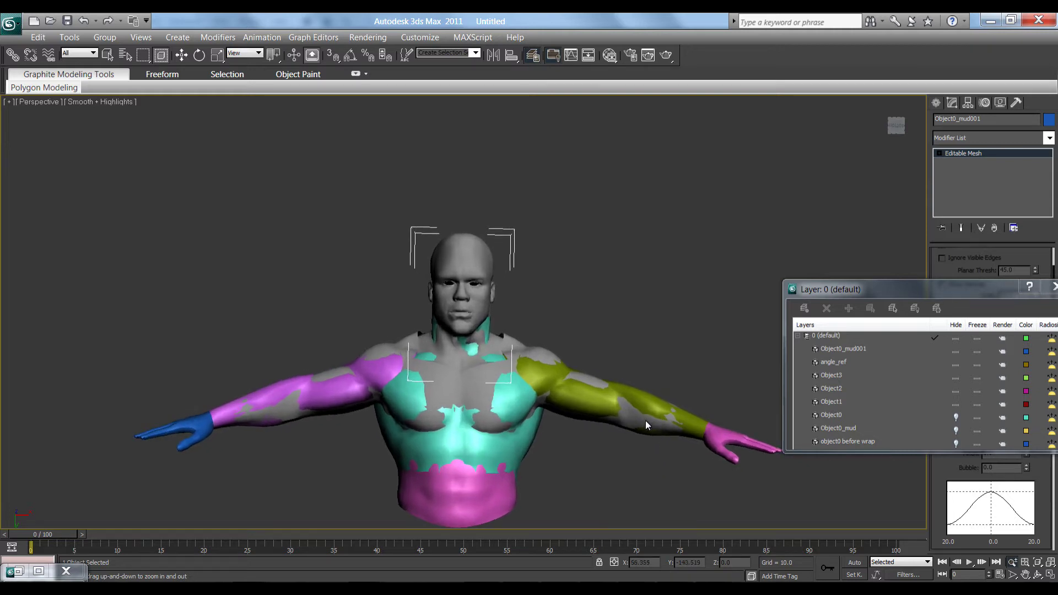
pyautogui.moveTo(894, 122); pyautogui.dragTo(889, 121)
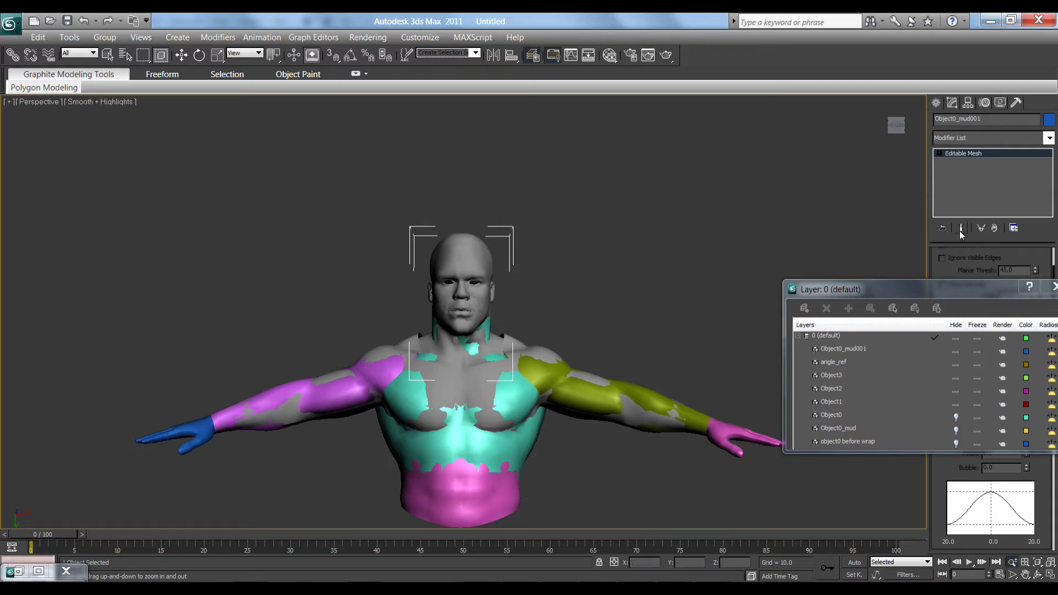
# Move the layer manager clear of the model and hide the angle_ref mesh
pyautogui.moveTo(884, 290); pyautogui.dragTo(583, 402)
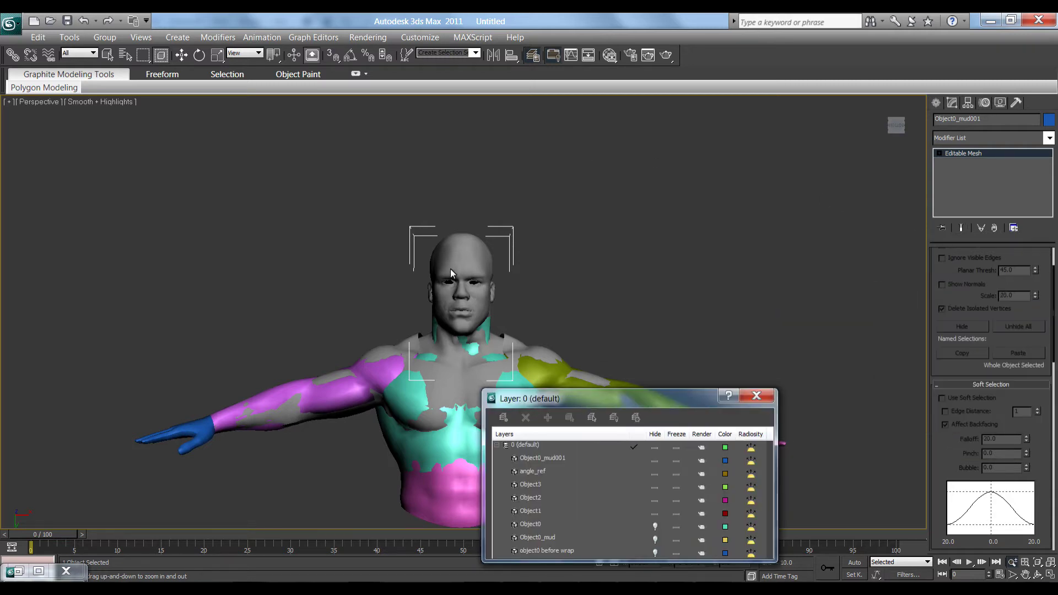
pyautogui.click(107, 55)
pyautogui.click(689, 400)
pyautogui.moveTo(688, 399); pyautogui.dragTo(752, 389)
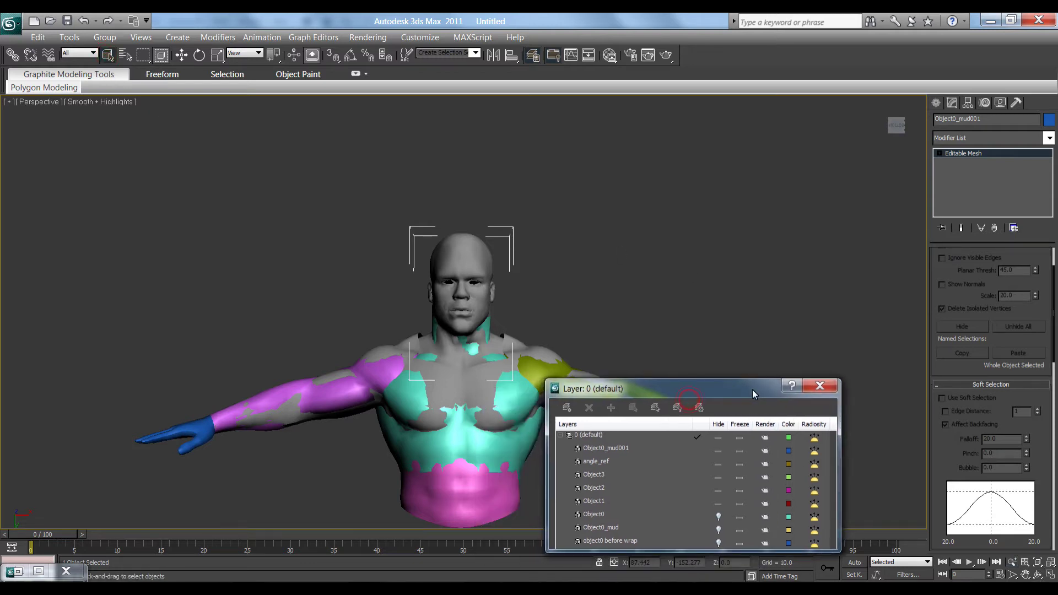
pyautogui.click(718, 465)
pyautogui.moveTo(695, 395); pyautogui.dragTo(712, 462)
pyautogui.click(1024, 573)
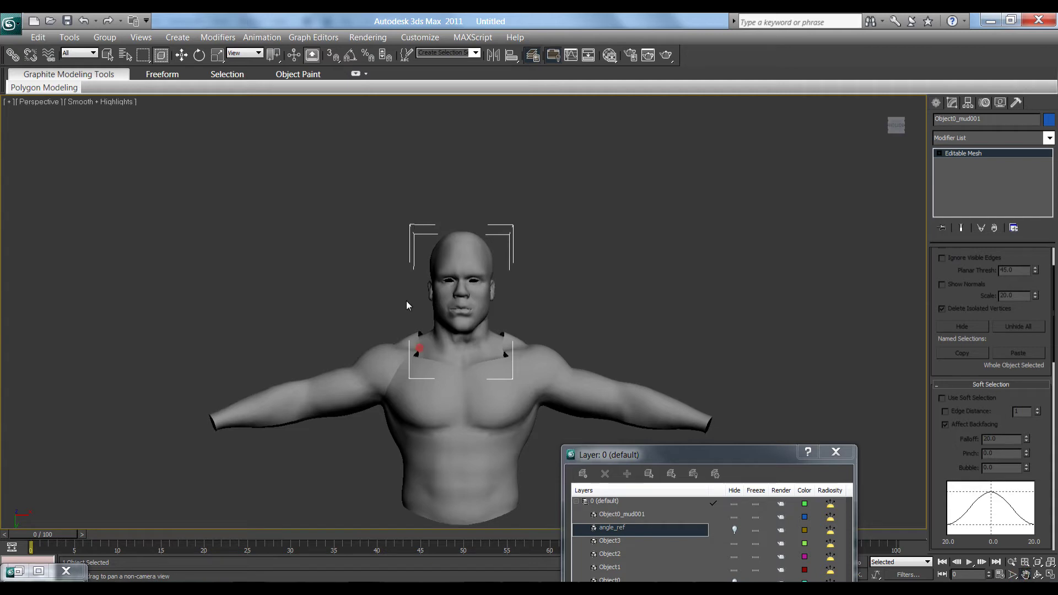
# Attach the torso to the Object0_mud001 head mesh at element level, choosing Do Not Modify Mat IDs or Material
pyautogui.moveTo(419, 342); pyautogui.dragTo(405, 292)
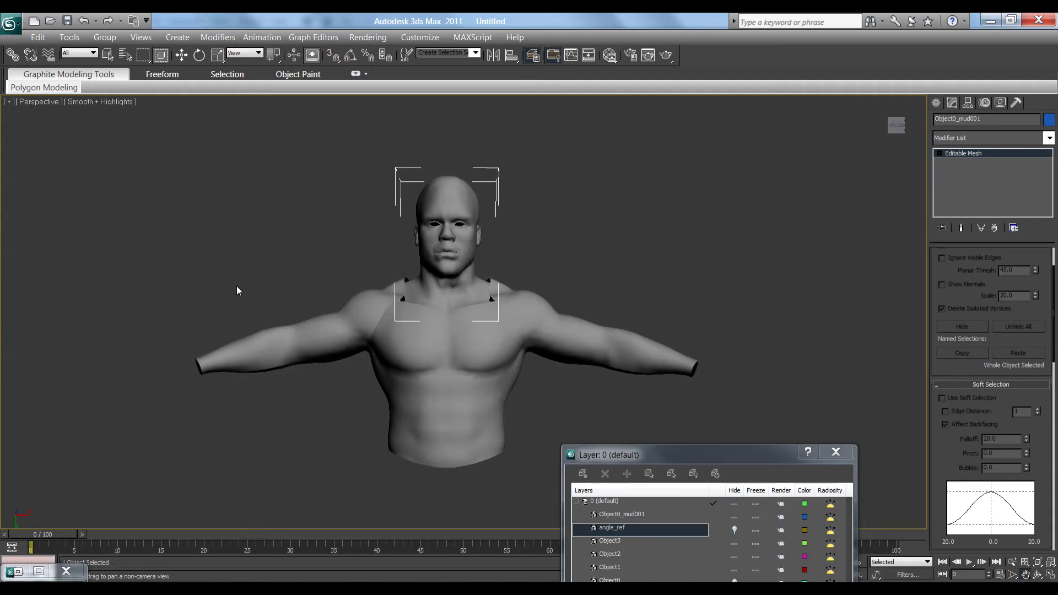
pyautogui.click(937, 154)
pyautogui.click(960, 197)
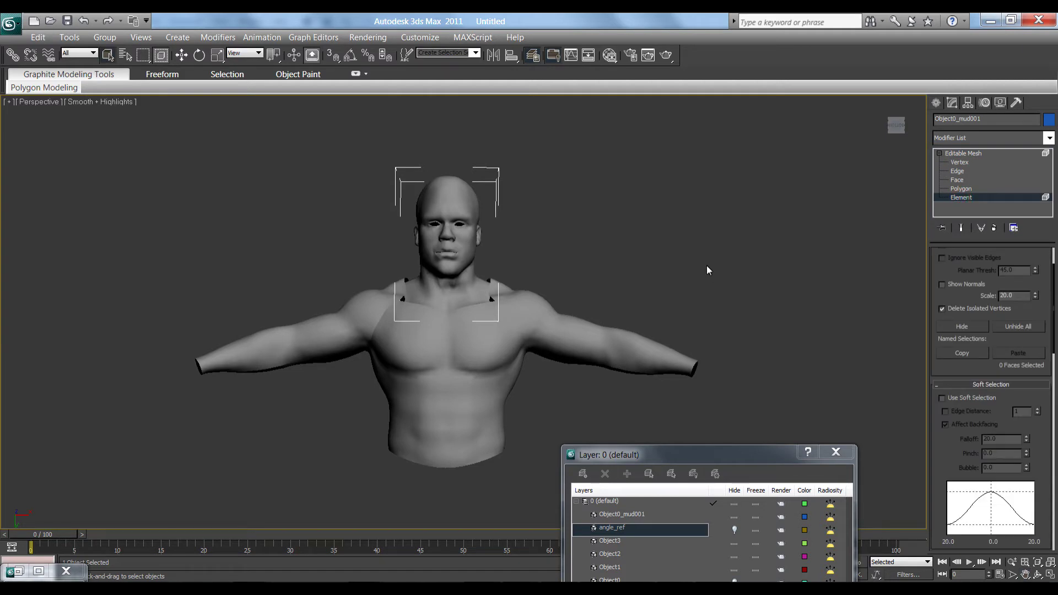
pyautogui.hotkey('ctrl', 'a')
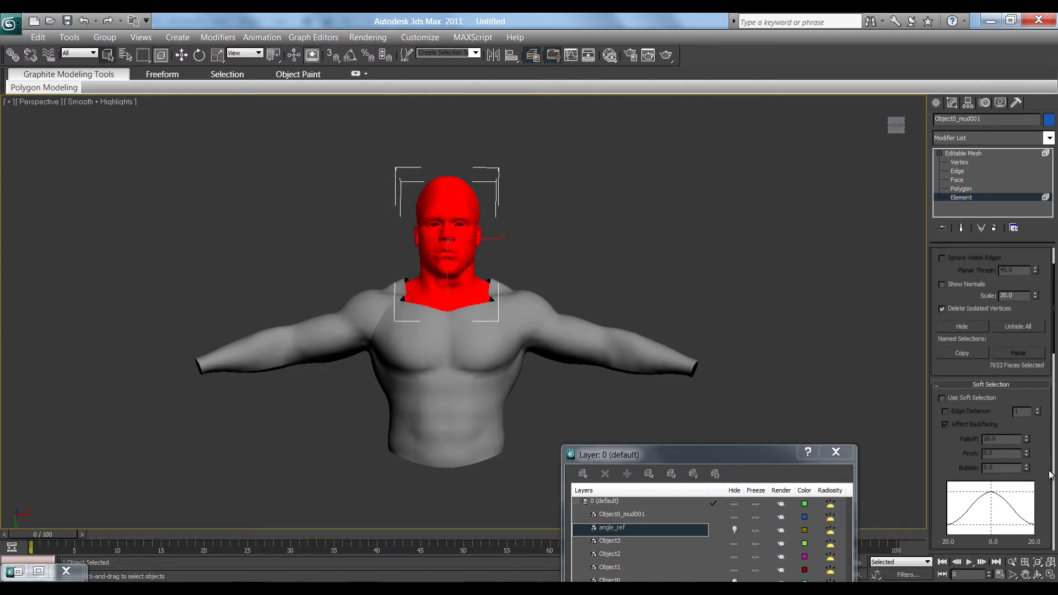
pyautogui.scroll(-5, 966, 344)
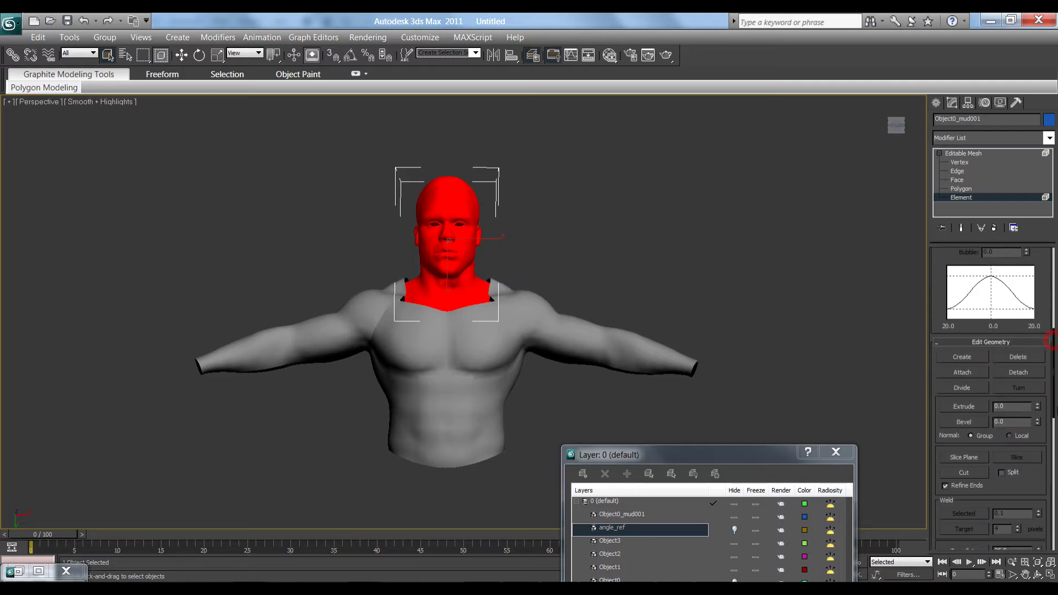
pyautogui.click(949, 369)
pyautogui.click(418, 376)
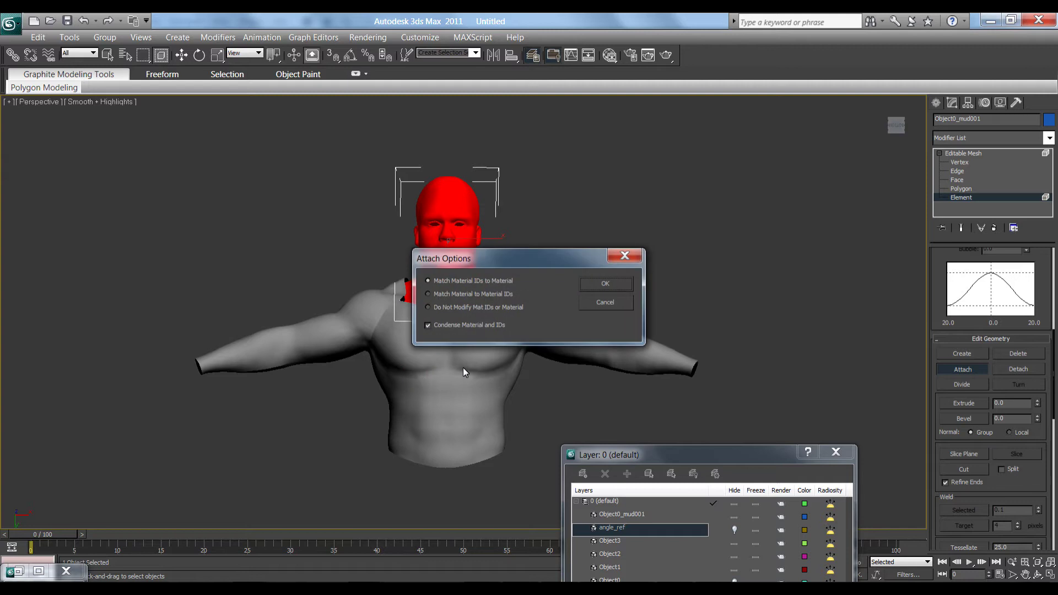
pyautogui.moveTo(477, 259); pyautogui.dragTo(682, 241)
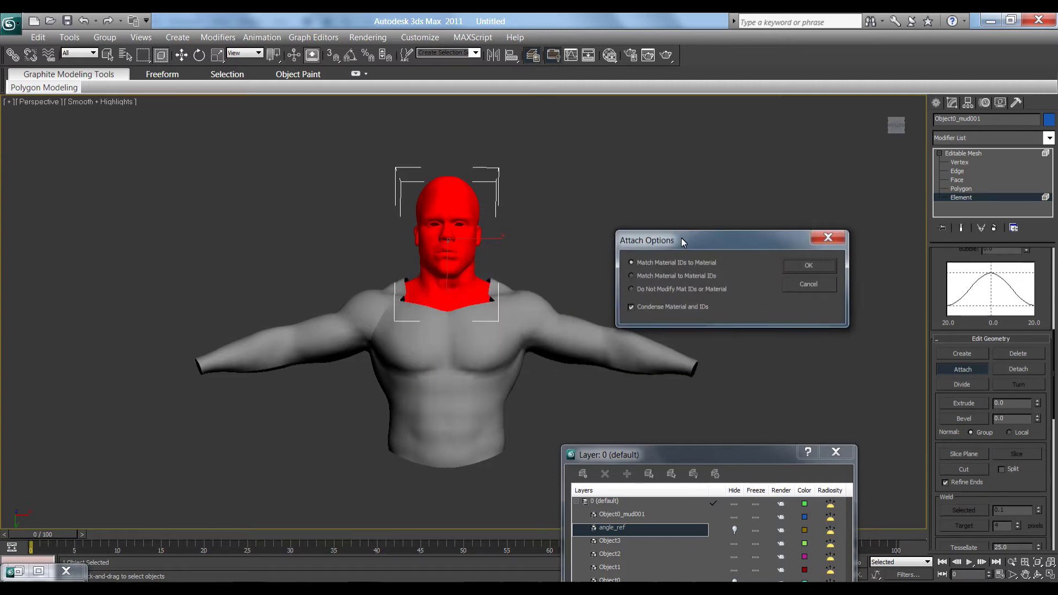
pyautogui.click(664, 290)
pyautogui.click(800, 268)
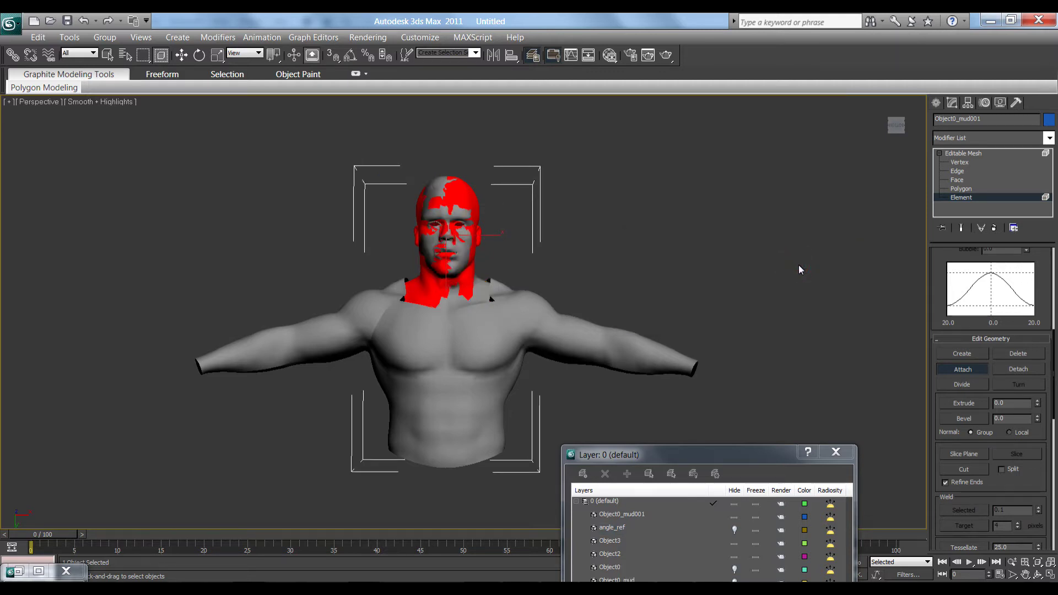
# Attach both arm meshes to the combined head and torso, accepting the attach options for each
pyautogui.click(610, 358)
pyautogui.click(585, 286)
pyautogui.click(310, 340)
pyautogui.click(605, 283)
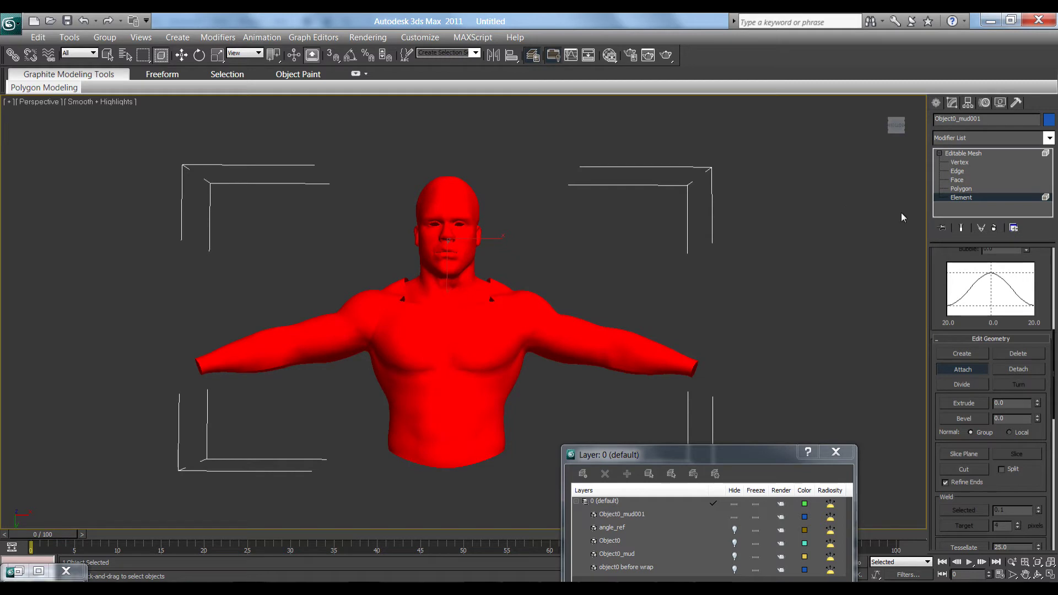
# Unhide the angle_ref mesh and move the layer manager clear of the model
pyautogui.moveTo(893, 134)
pyautogui.mouseDown()
pyautogui.moveTo(879, 206)
pyautogui.moveTo(873, 147)
pyautogui.moveTo(895, 138)
pyautogui.mouseUp()
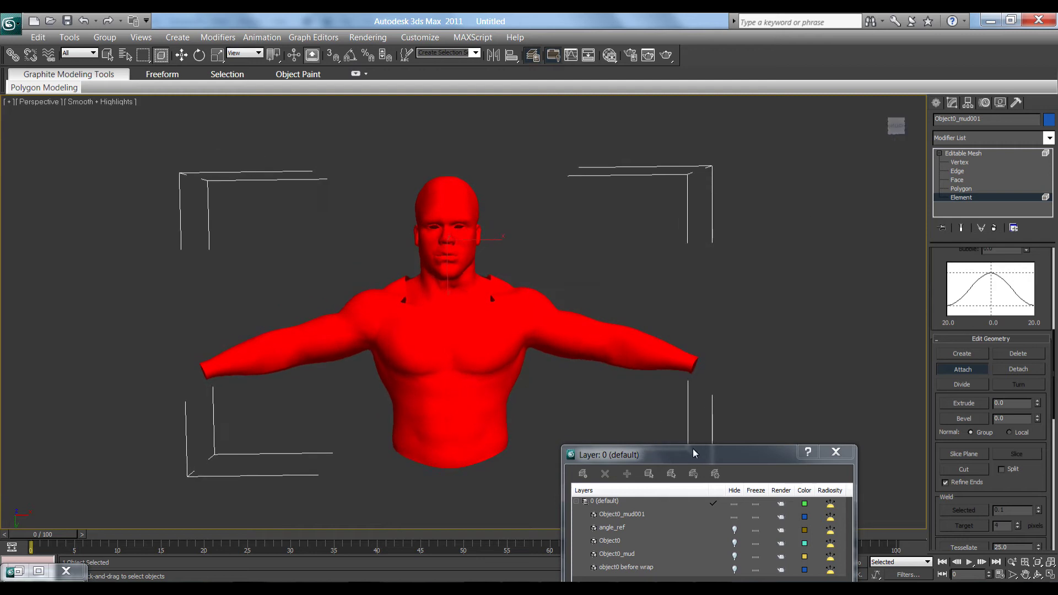
pyautogui.moveTo(693, 460); pyautogui.dragTo(798, 287)
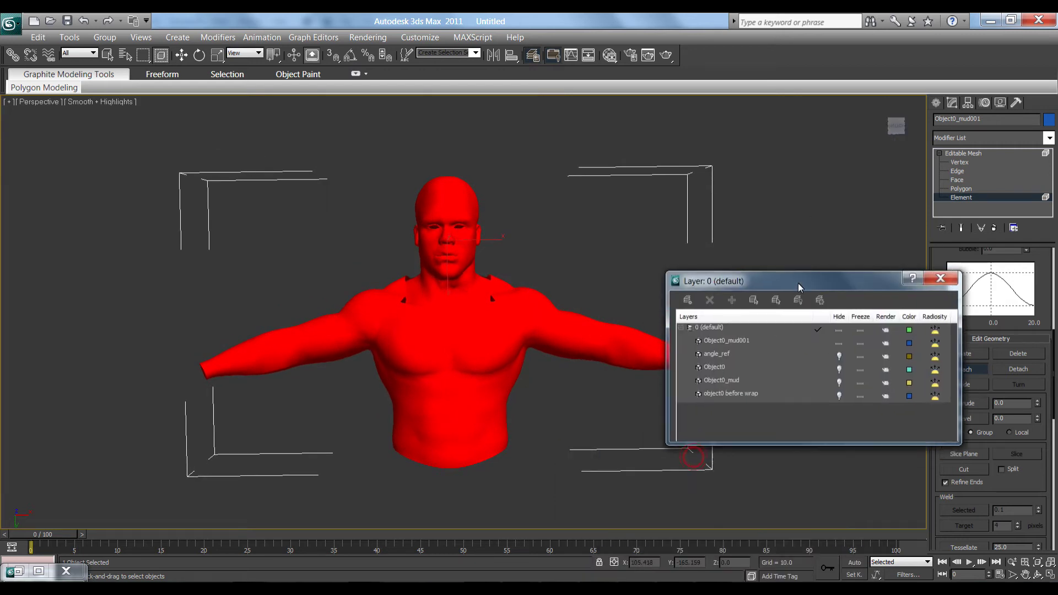
pyautogui.click(840, 358)
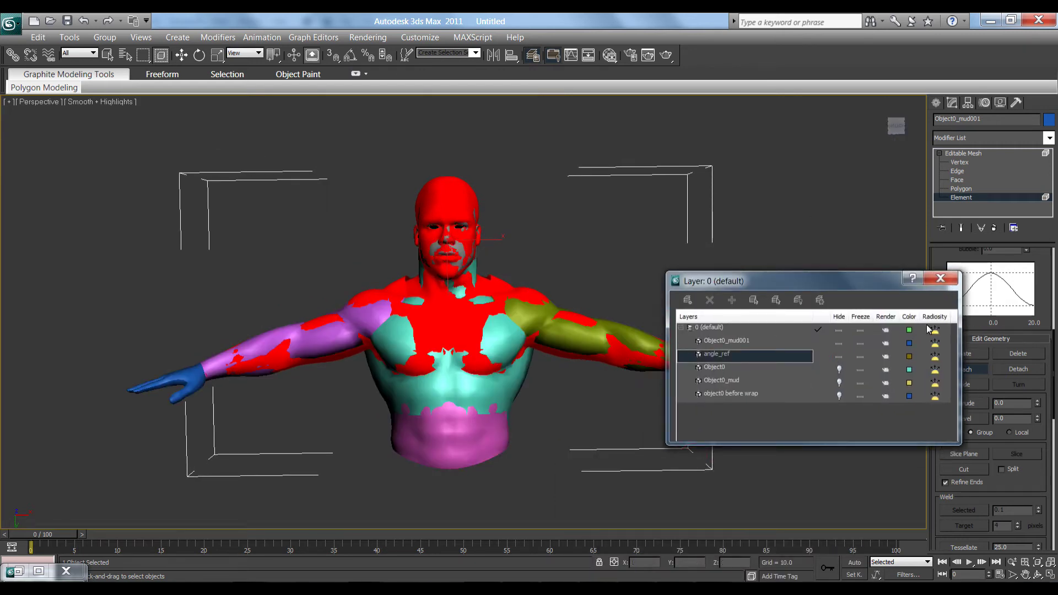
pyautogui.moveTo(768, 281); pyautogui.dragTo(867, 337)
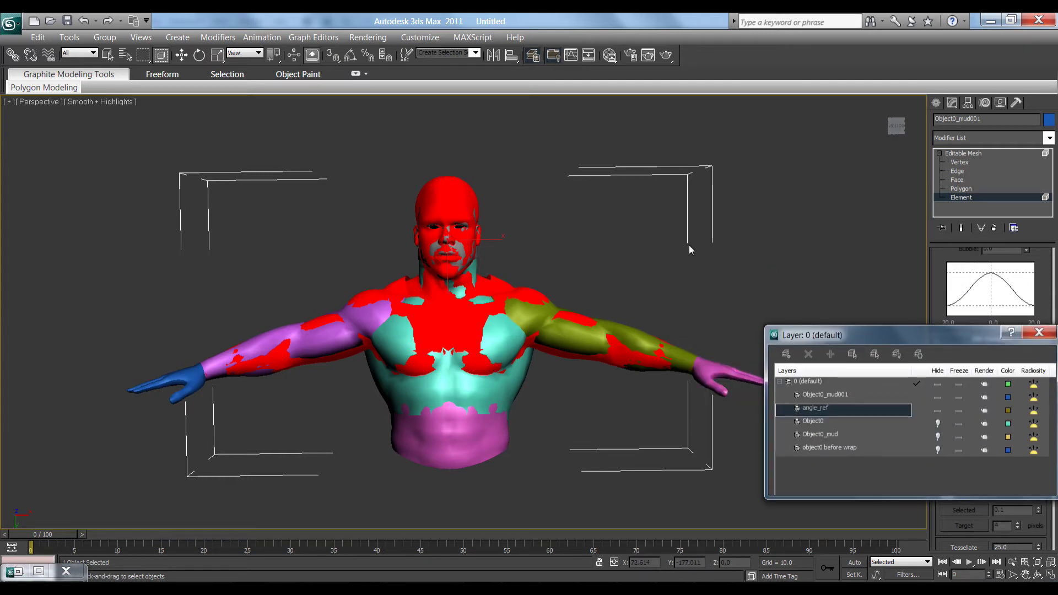
# Open Wrapit and assign angle_ref as the high poly object and the combined Object0_mud001 mesh as the low poly object
pyautogui.hotkey('shift', 'w')
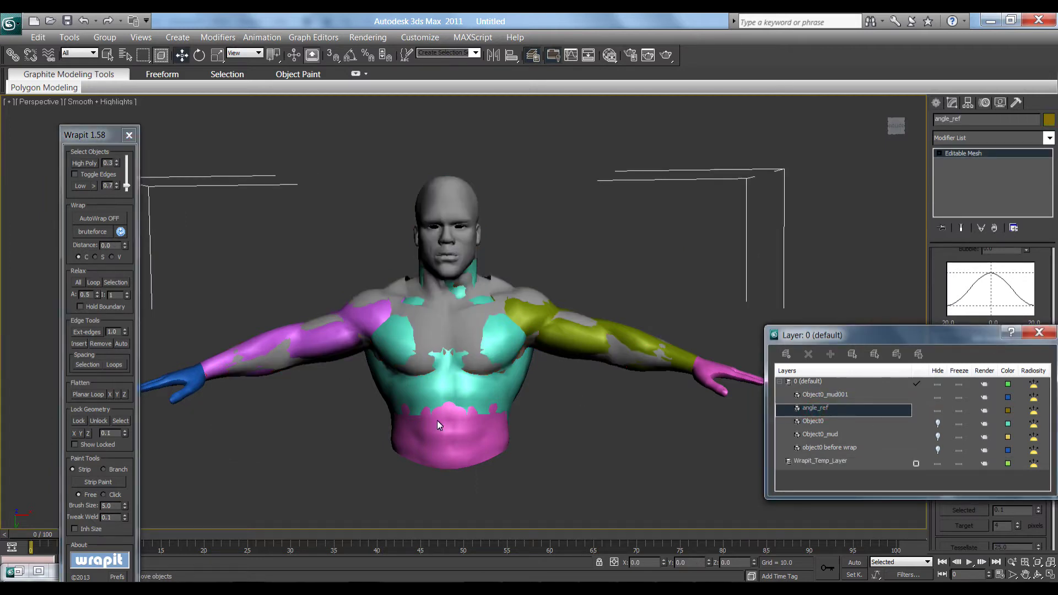
pyautogui.click(422, 405)
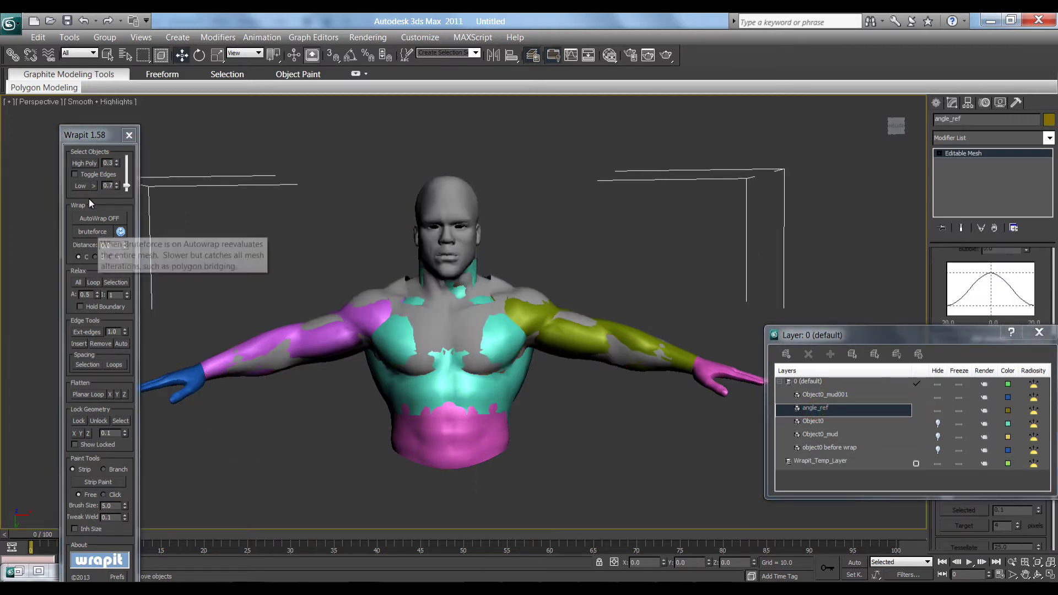
pyautogui.click(82, 163)
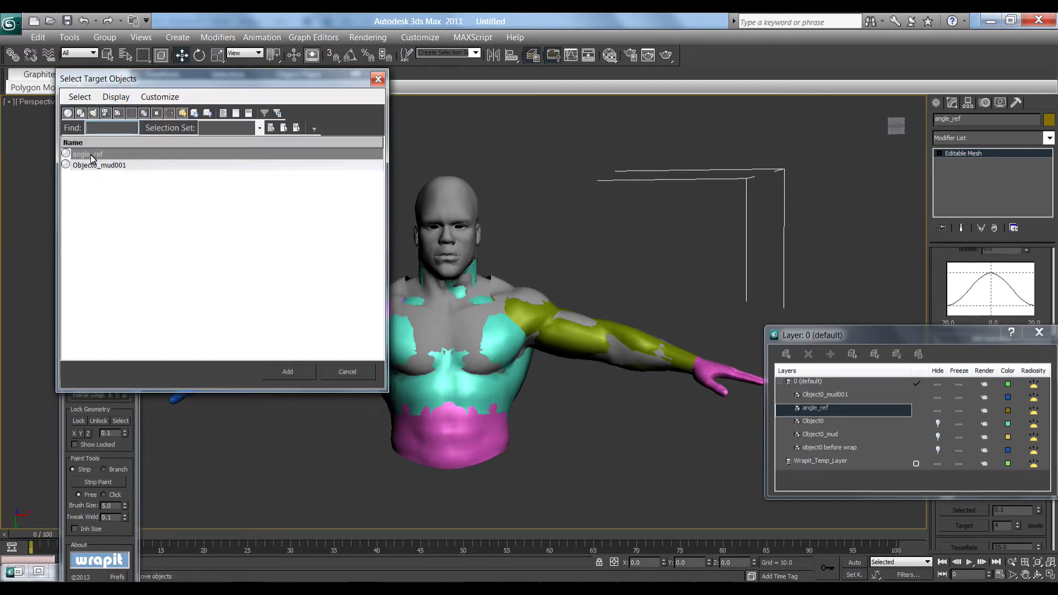
pyautogui.doubleClick(91, 159)
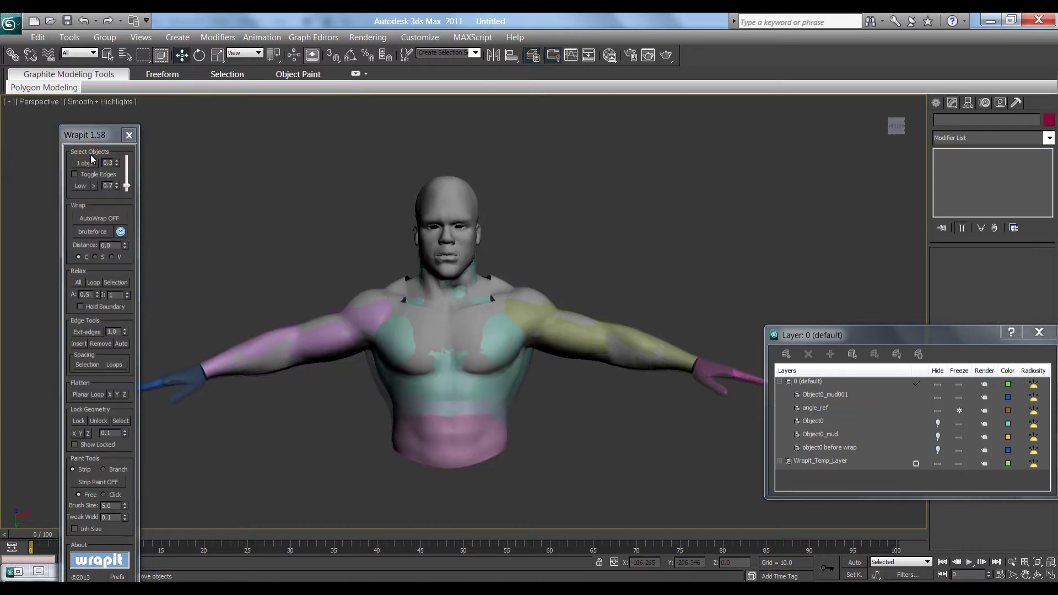
pyautogui.click(79, 186)
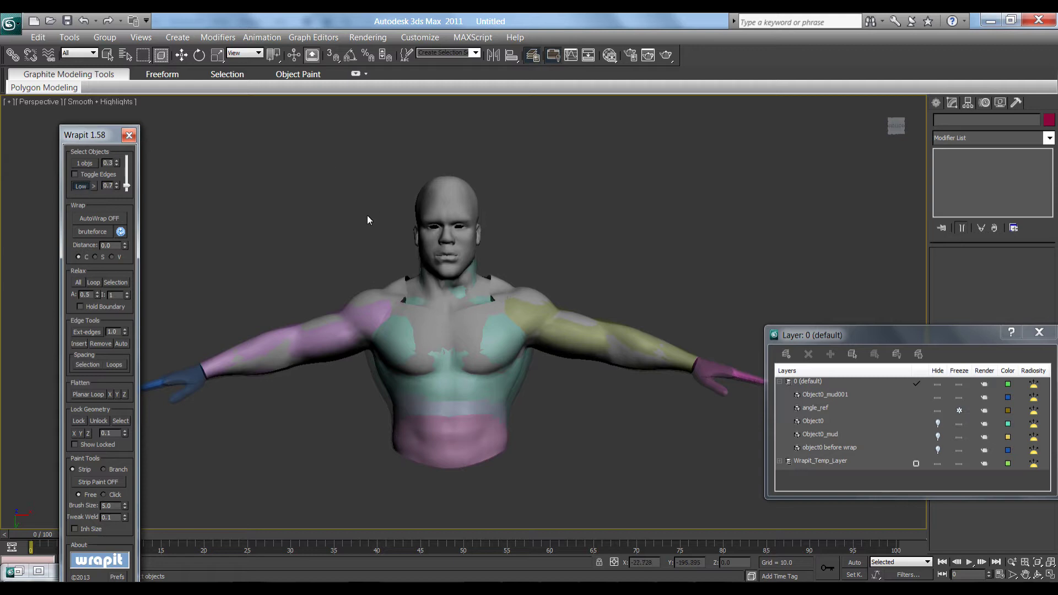
pyautogui.click(437, 207)
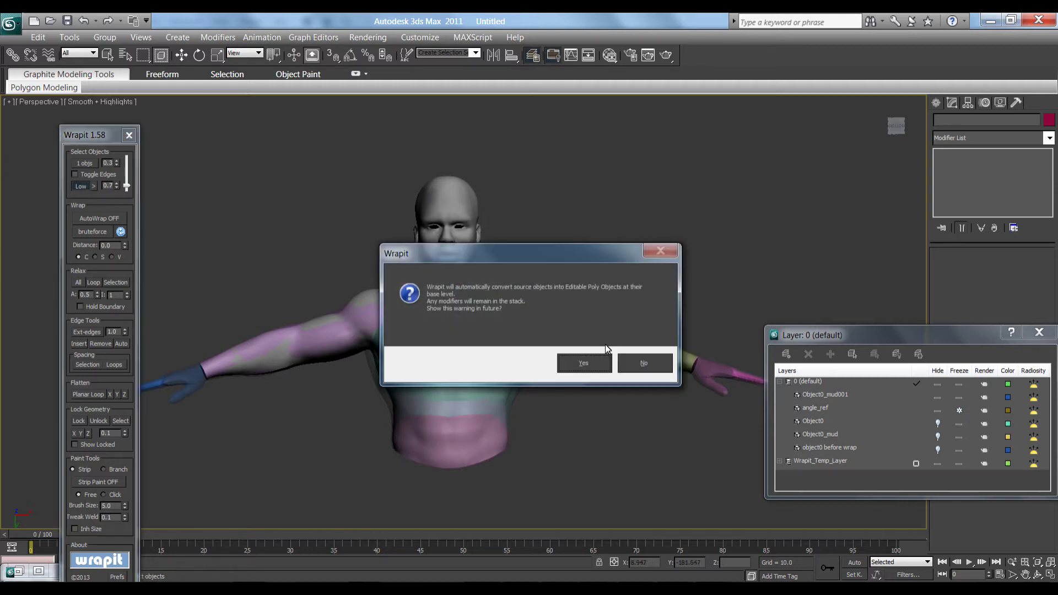
pyautogui.click(583, 367)
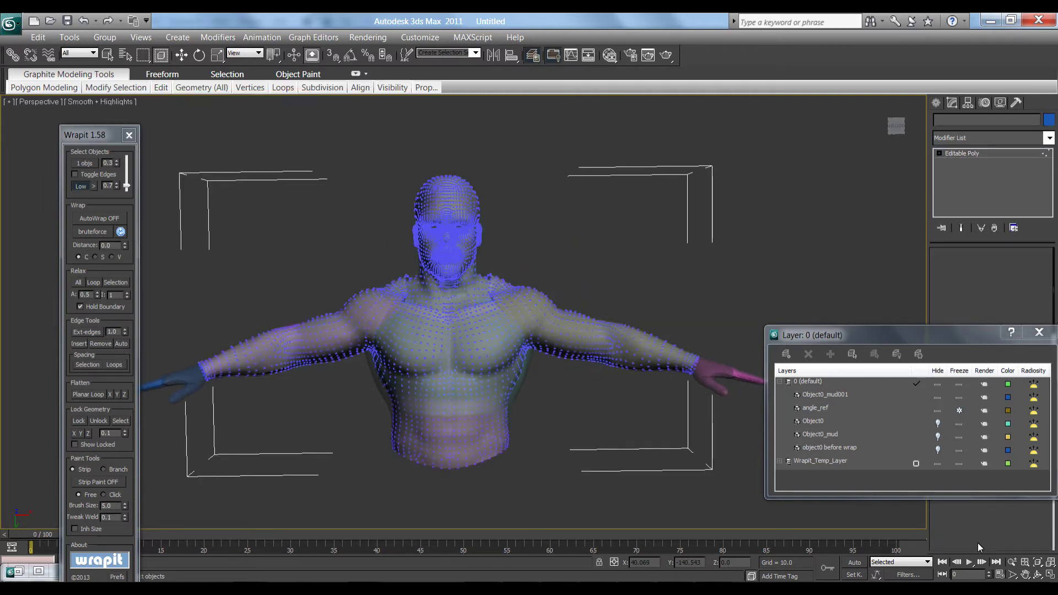
# Set Wrapit's visibility balance to 0.0 for the high poly and 1.0 for the low poly object, checking the face vertices
pyautogui.click(1013, 562)
pyautogui.moveTo(563, 300); pyautogui.dragTo(563, 246)
pyautogui.click(1026, 574)
pyautogui.moveTo(539, 239); pyautogui.dragTo(574, 441)
pyautogui.moveTo(126, 186)
pyautogui.mouseDown()
pyautogui.moveTo(126, 155)
pyautogui.moveTo(127, 198)
pyautogui.mouseUp()
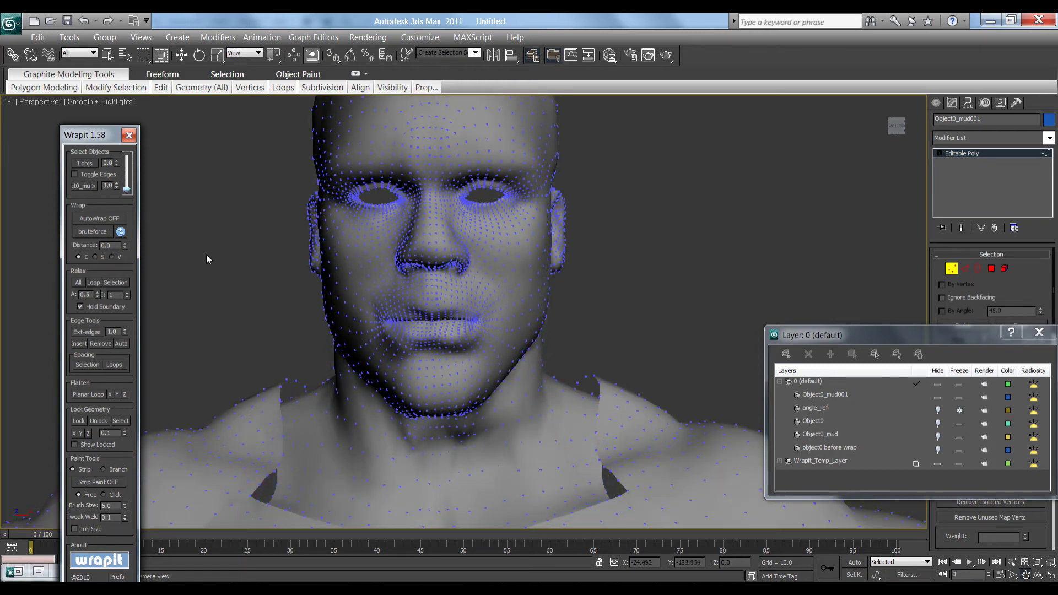
pyautogui.click(1013, 562)
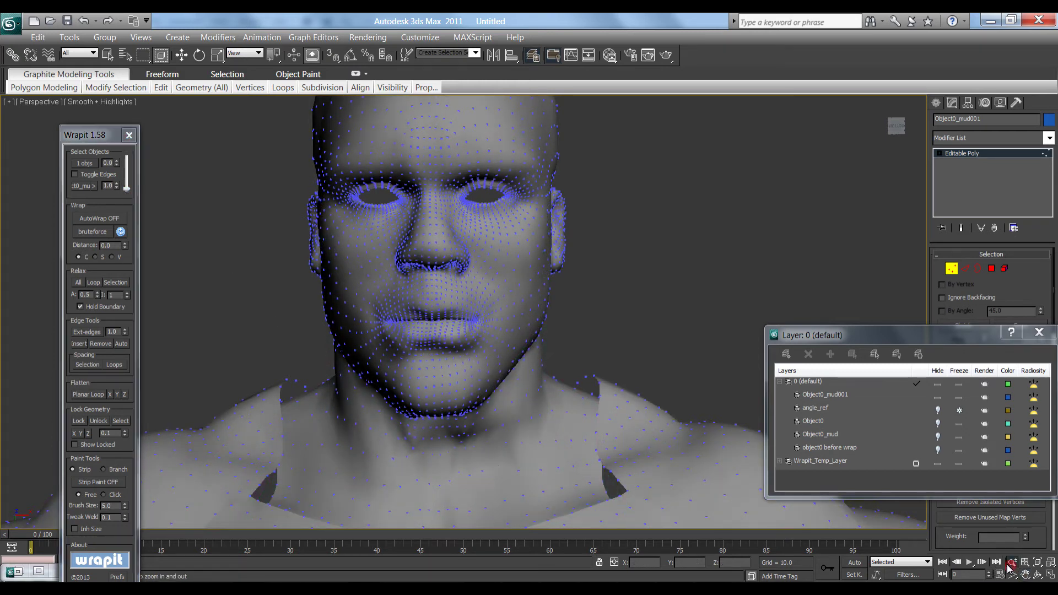
pyautogui.moveTo(655, 174); pyautogui.dragTo(693, 326)
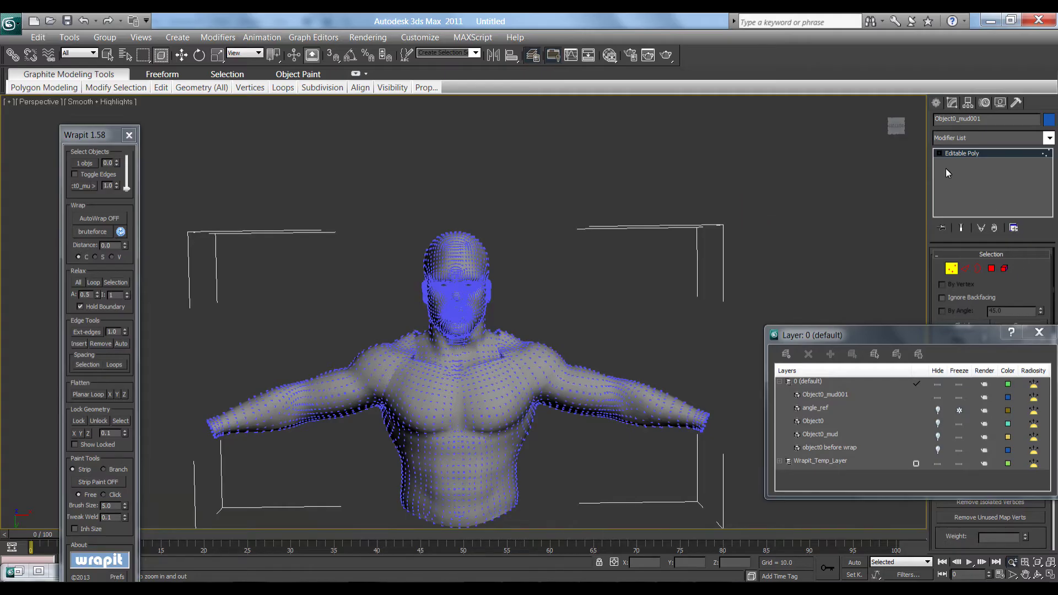
# Leave the vertex sub-object level and turn on AutoWrap to conform the combined mesh to angle_ref
pyautogui.click(939, 156)
pyautogui.click(962, 161)
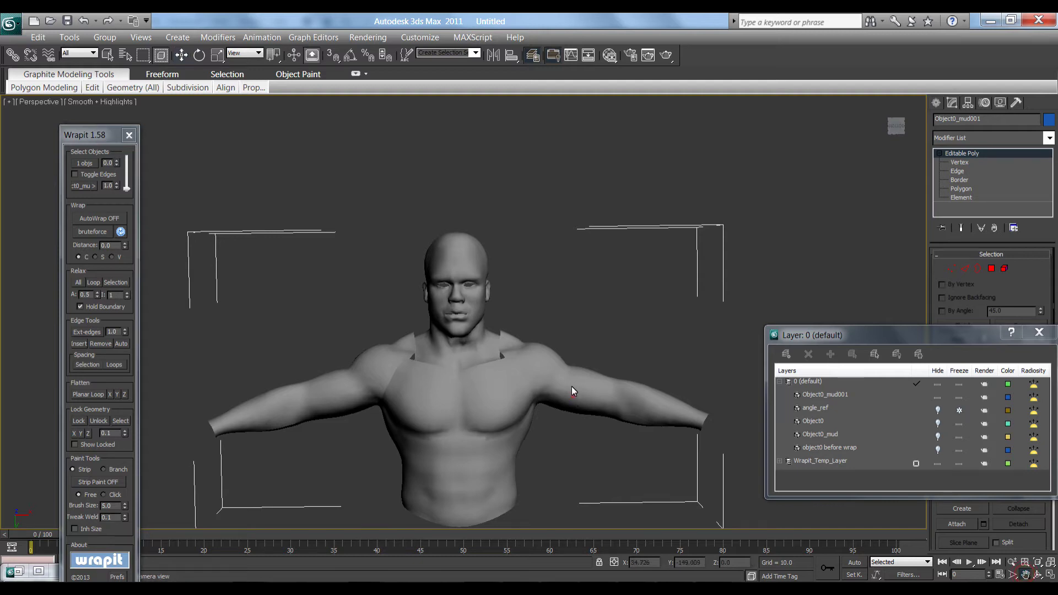
pyautogui.moveTo(572, 392); pyautogui.dragTo(570, 323, button='middle')
pyautogui.click(1014, 564)
pyautogui.moveTo(580, 361); pyautogui.dragTo(576, 325)
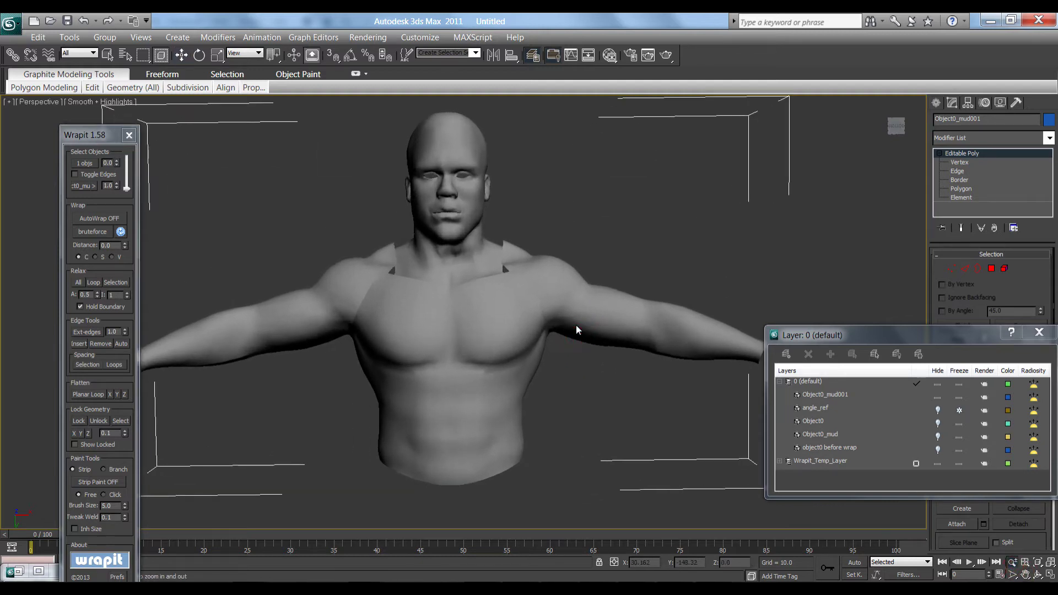
pyautogui.click(93, 220)
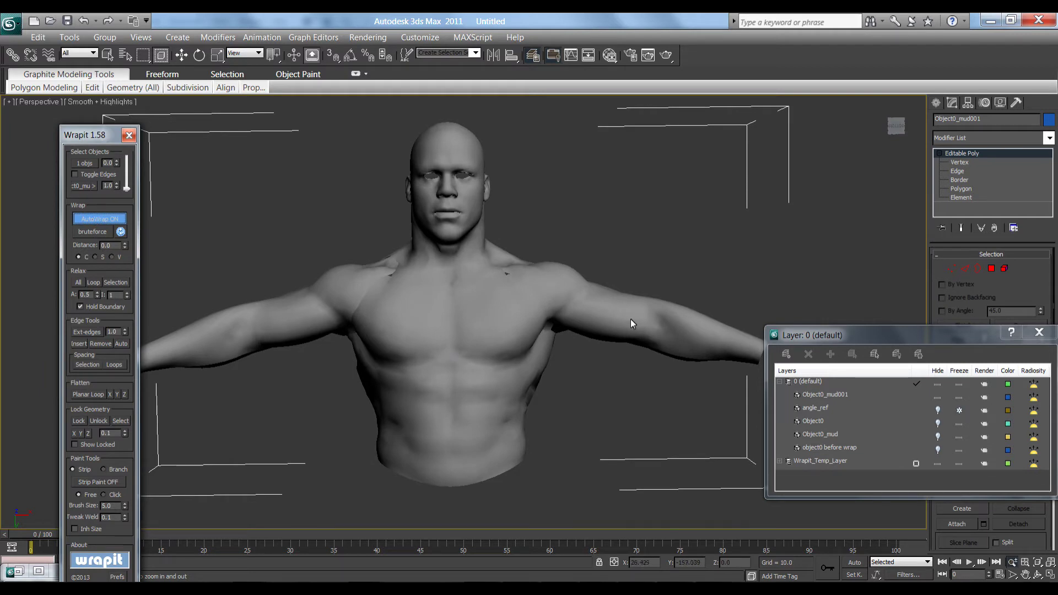
# Inspect the wrapped mesh from below and the front, and apply Wrapit's Relax to the entire mesh
pyautogui.moveTo(127, 189)
pyautogui.mouseDown()
pyautogui.moveTo(125, 147)
pyautogui.moveTo(128, 192)
pyautogui.mouseUp()
pyautogui.moveTo(897, 129); pyautogui.dragTo(897, 113)
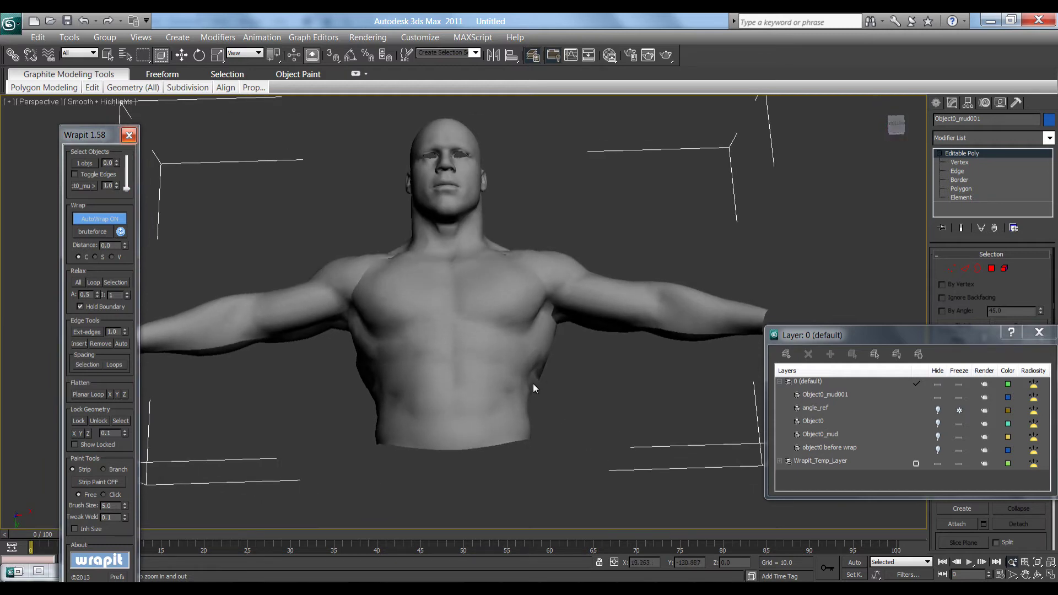
pyautogui.moveTo(904, 136)
pyautogui.mouseDown()
pyautogui.moveTo(875, 197)
pyautogui.moveTo(839, 183)
pyautogui.moveTo(883, 144)
pyautogui.moveTo(875, 173)
pyautogui.moveTo(892, 145)
pyautogui.mouseUp()
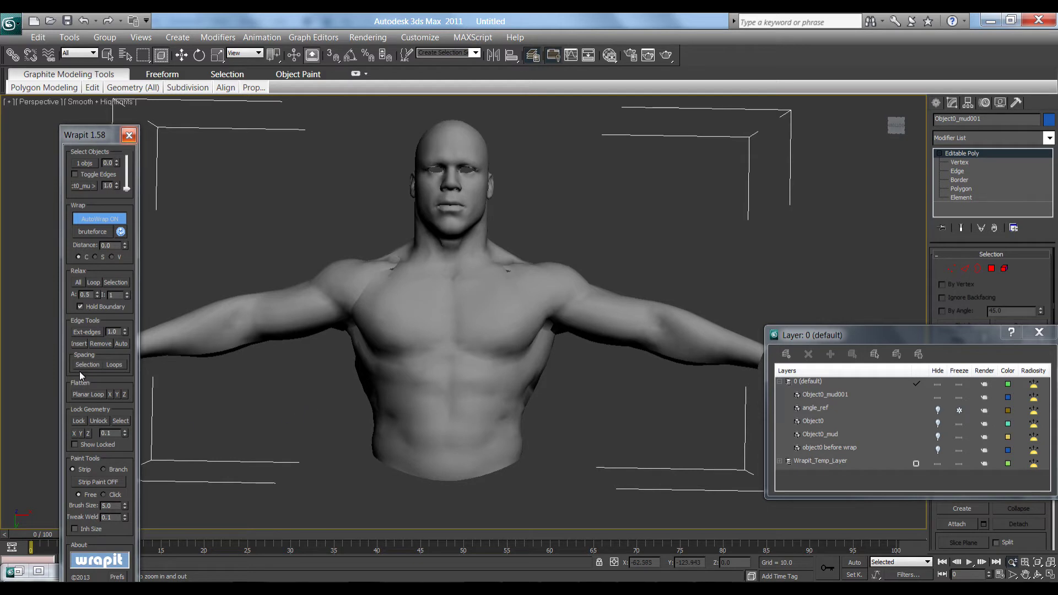
pyautogui.click(75, 283)
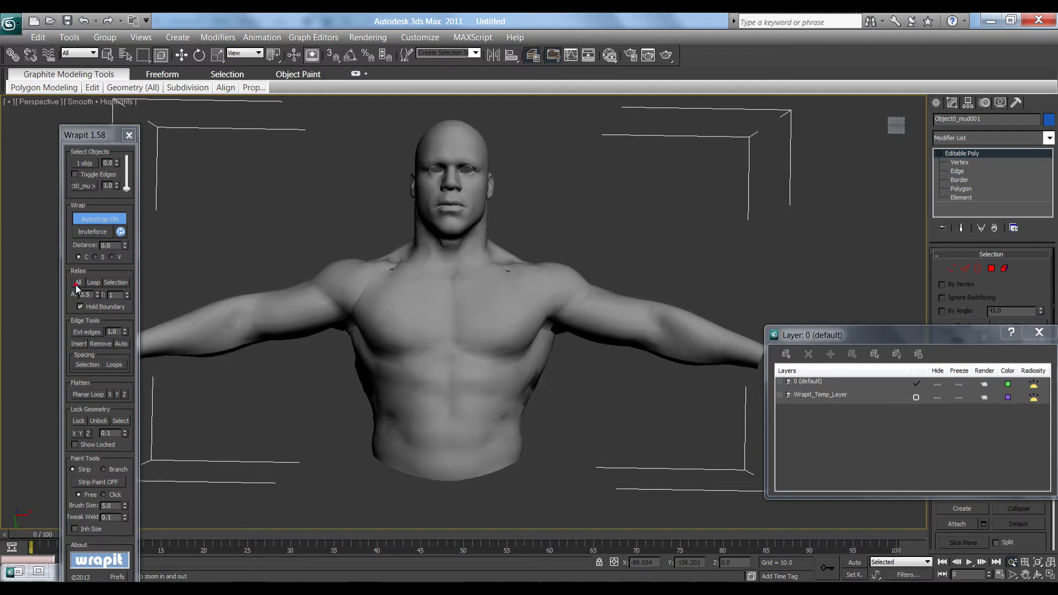
pyautogui.click(76, 285)
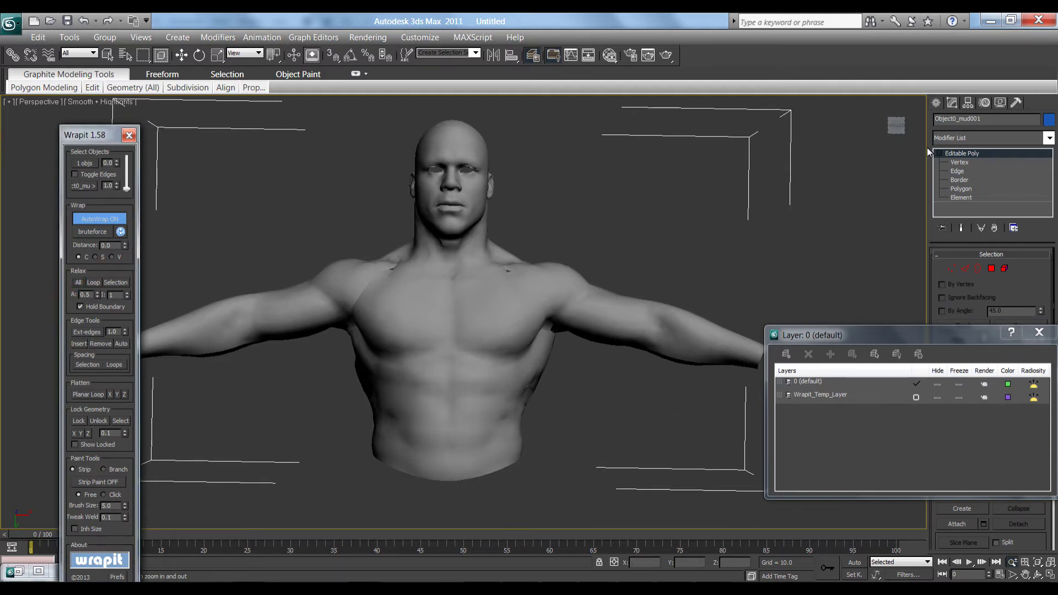
# Examine the wrapped model from several angles, checking the body, the gaps near the shoulders, the face and the mouth
pyautogui.click(894, 126)
pyautogui.moveTo(857, 127); pyautogui.dragTo(828, 104)
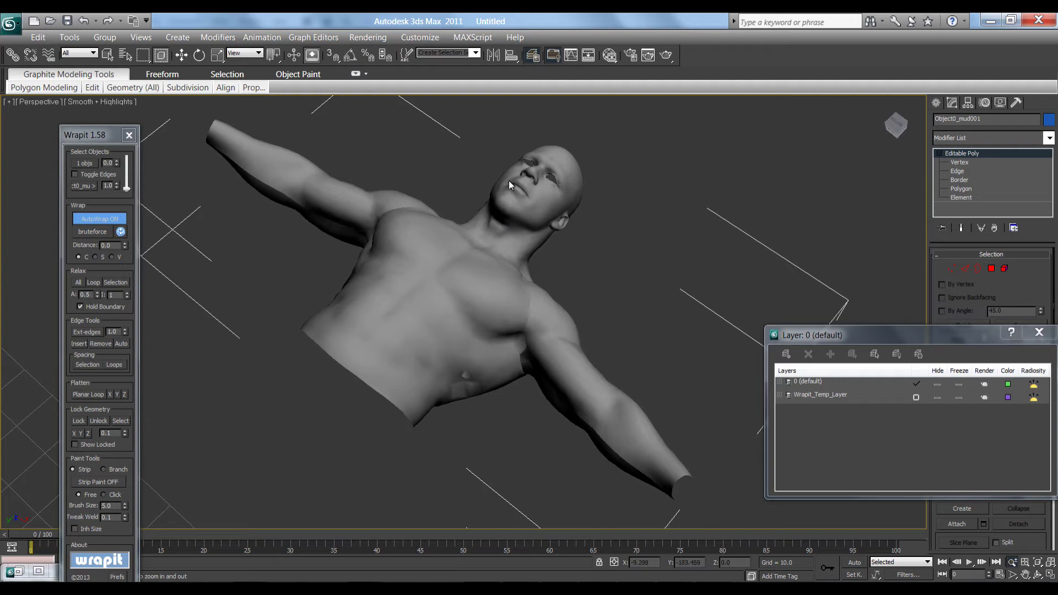
pyautogui.click(896, 123)
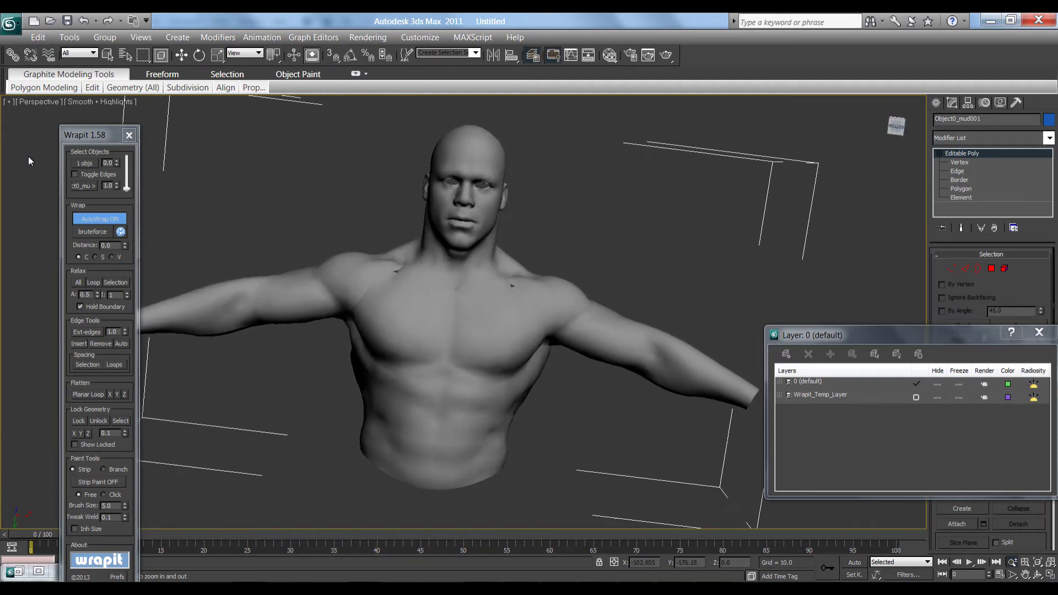
pyautogui.moveTo(584, 246); pyautogui.dragTo(595, 210)
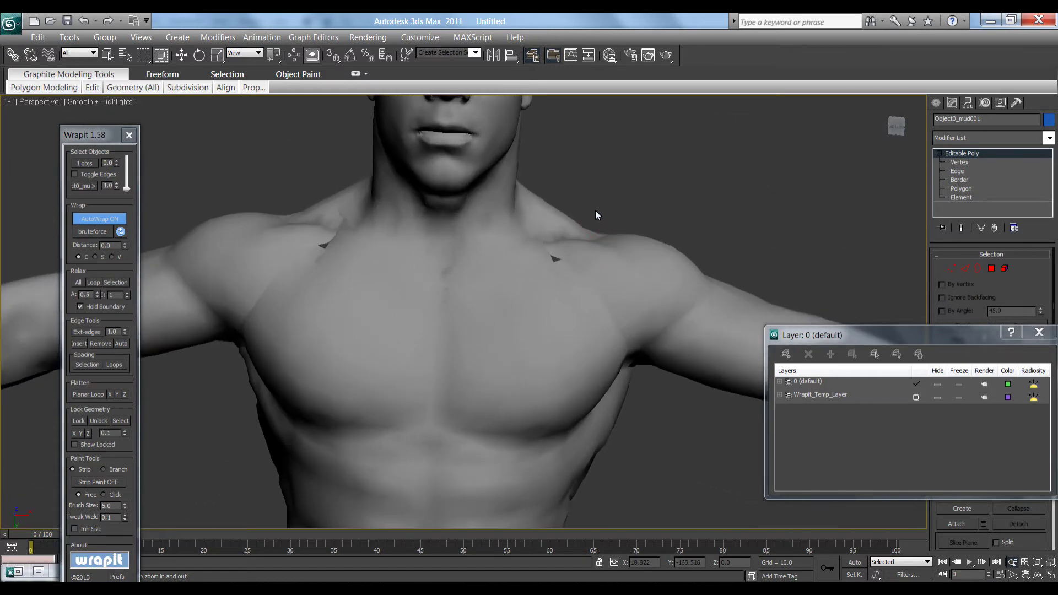
pyautogui.click(1025, 575)
pyautogui.moveTo(555, 295); pyautogui.dragTo(559, 439)
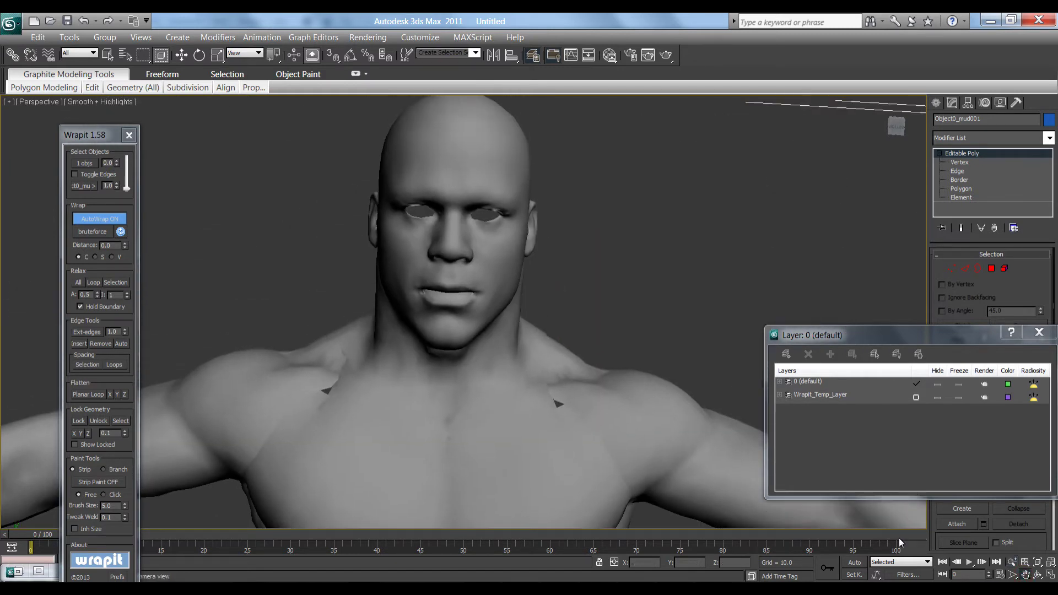
pyautogui.click(1013, 564)
pyautogui.moveTo(572, 353); pyautogui.dragTo(490, 329)
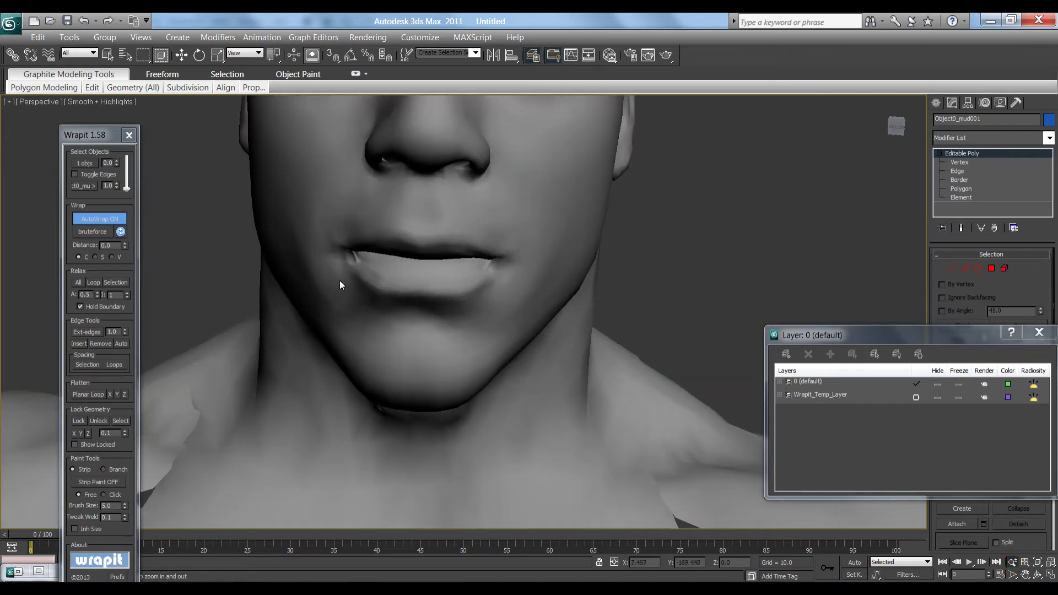
pyautogui.moveTo(726, 233); pyautogui.dragTo(733, 303)
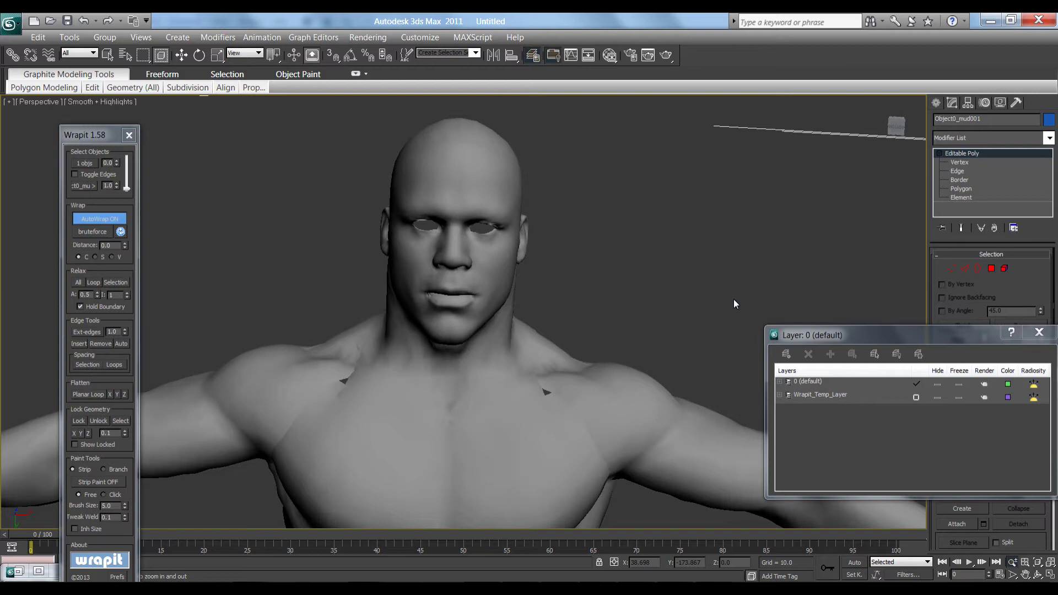
# Close Wrapit and hide angle_ref among the default layer's objects
pyautogui.moveTo(899, 131); pyautogui.dragTo(893, 127)
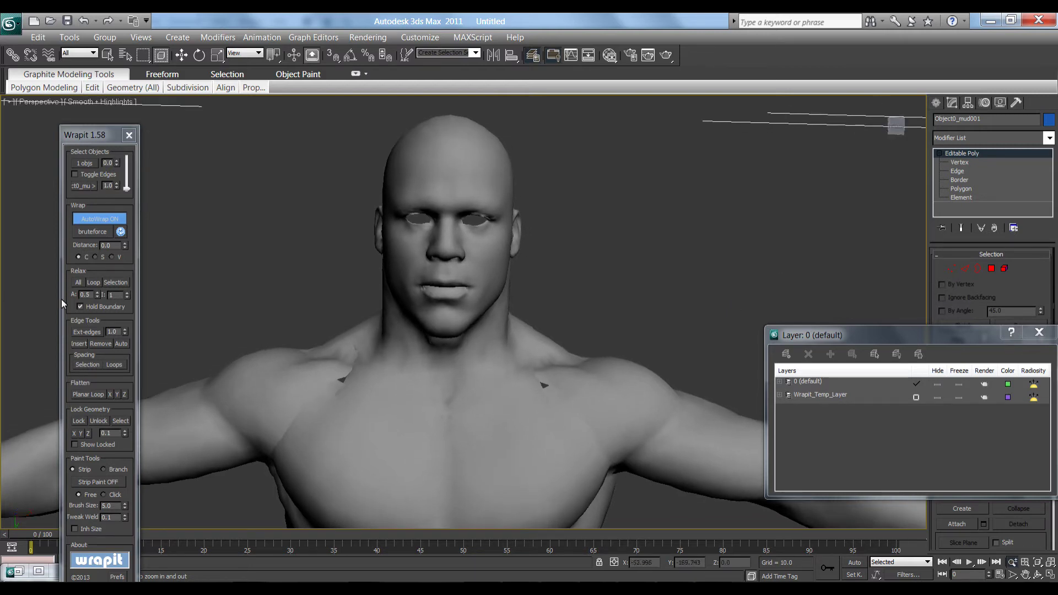
pyautogui.click(129, 135)
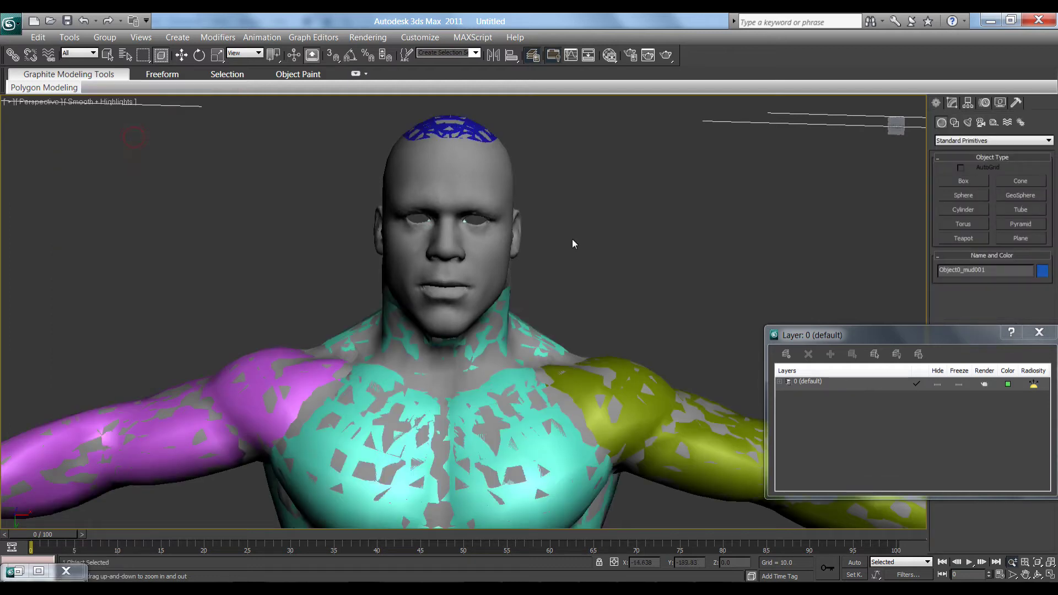
pyautogui.click(779, 381)
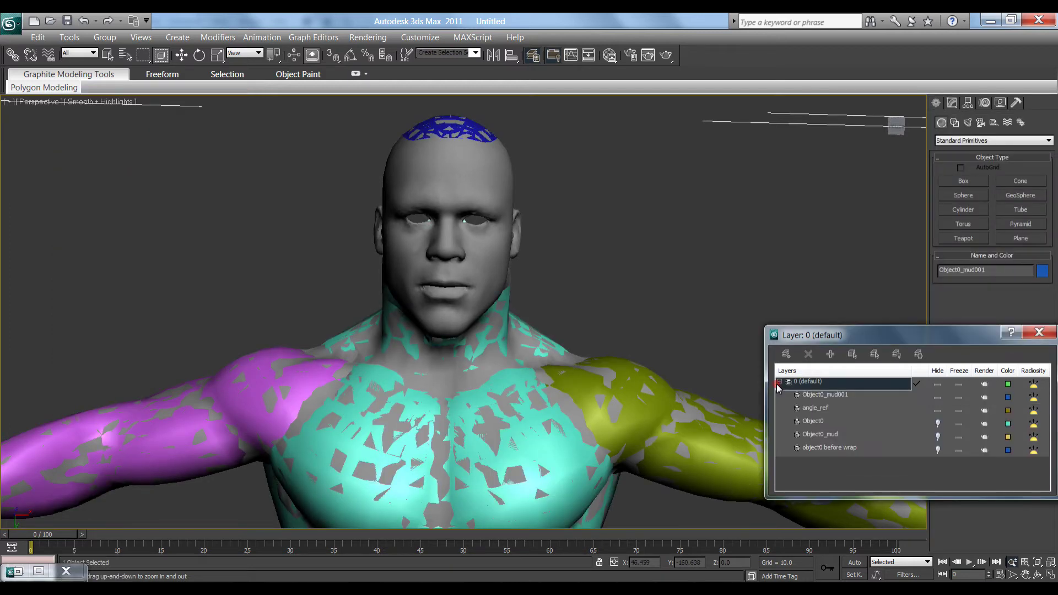
pyautogui.click(938, 412)
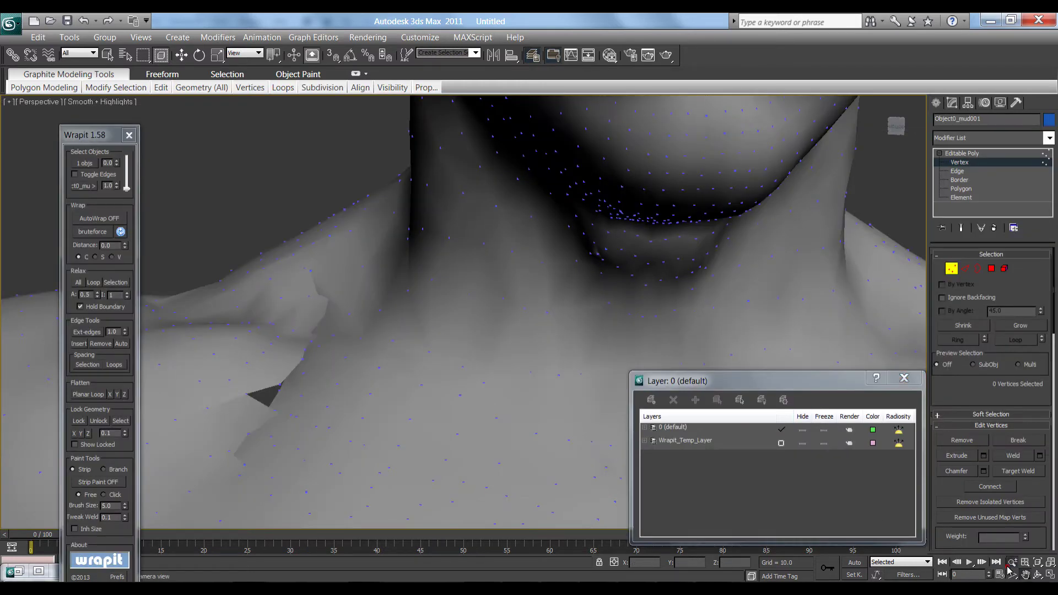
# Examine the wrapped mesh's vertices around the neck, the shoulder gaps and the head from the front
pyautogui.click(1008, 567)
pyautogui.moveTo(498, 358); pyautogui.dragTo(509, 457)
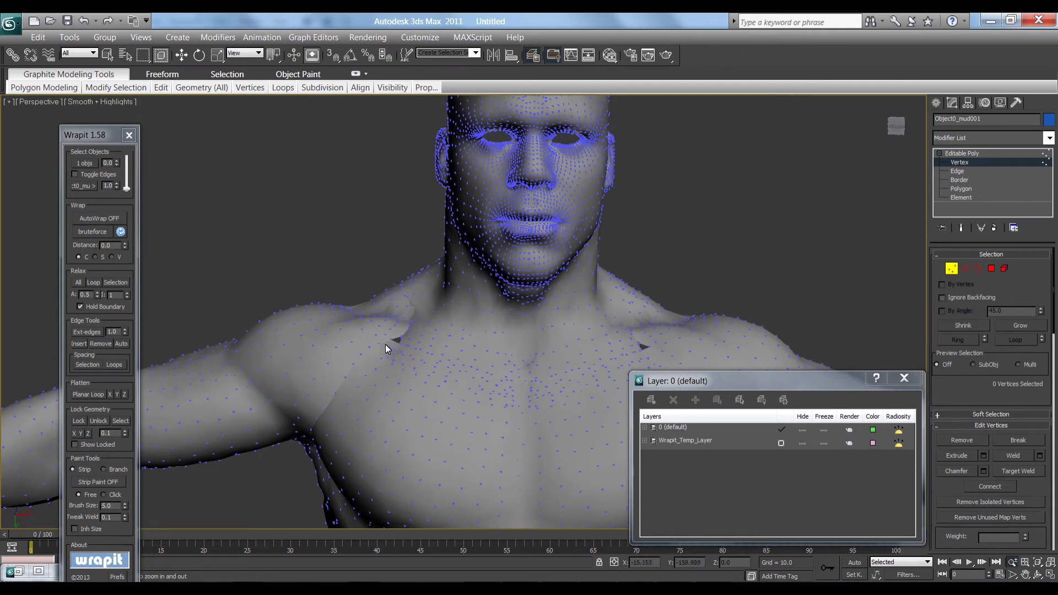
pyautogui.moveTo(709, 254); pyautogui.dragTo(713, 314)
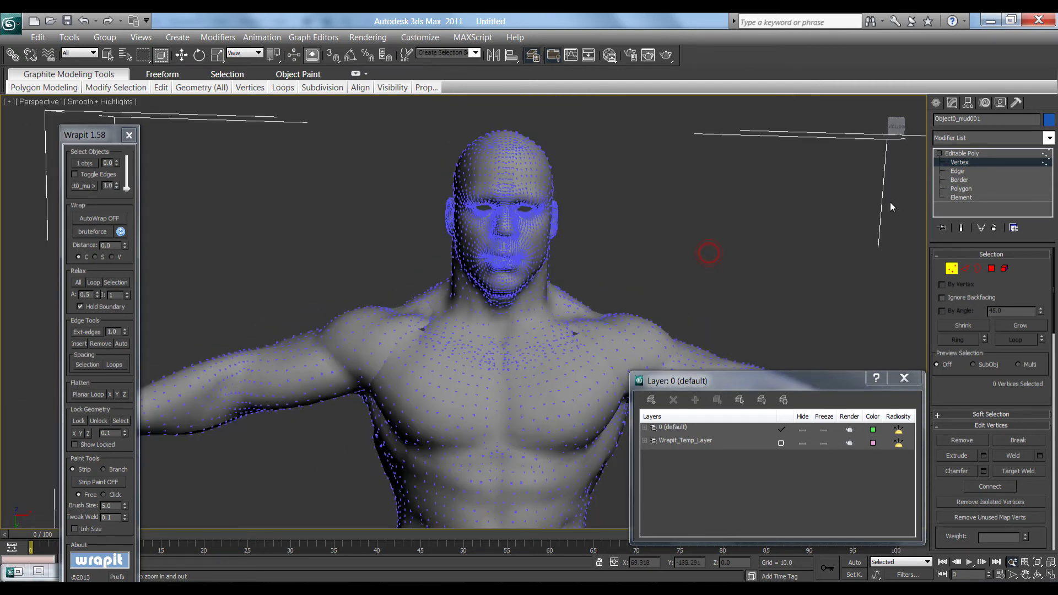
pyautogui.moveTo(890, 158); pyautogui.dragTo(883, 197)
pyautogui.moveTo(900, 134); pyautogui.dragTo(901, 127)
pyautogui.click(900, 127)
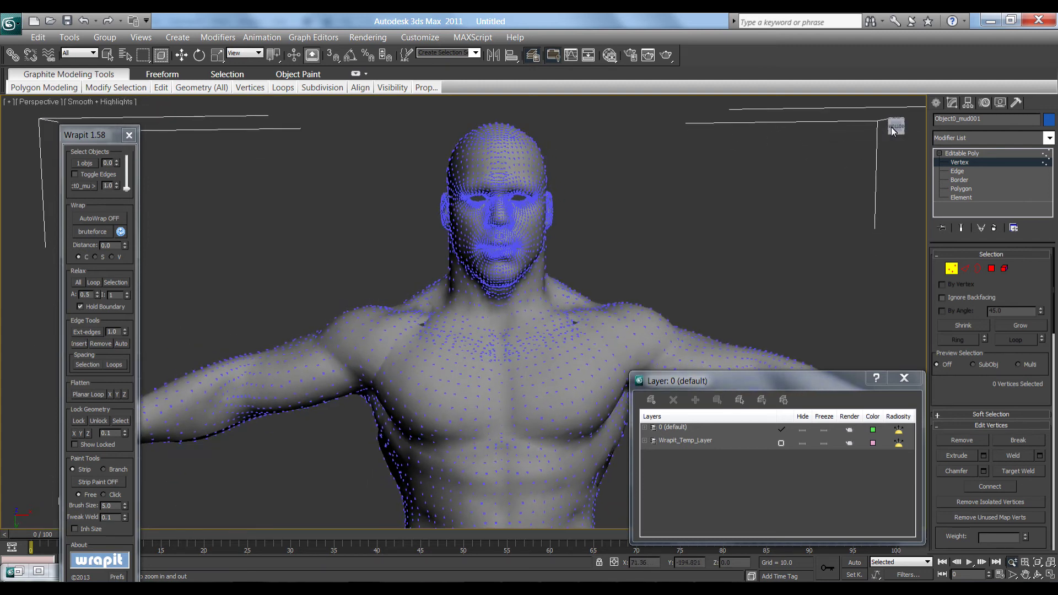
pyautogui.moveTo(608, 226); pyautogui.dragTo(608, 209)
# Exit Wrapit, expand layer 0 (default) and hide the angle_ref object
pyautogui.click(129, 135)
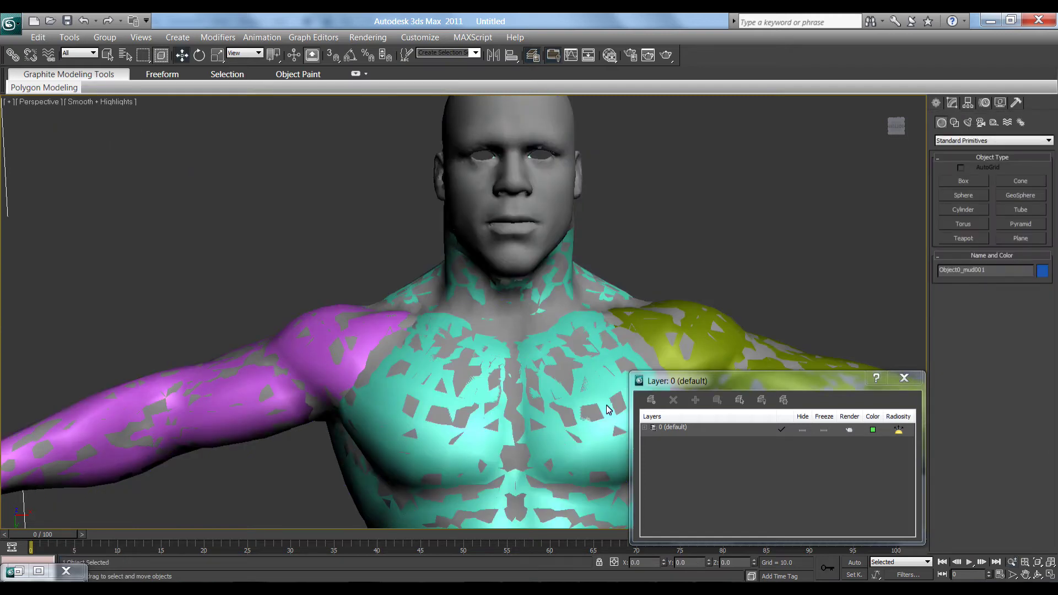
pyautogui.click(645, 428)
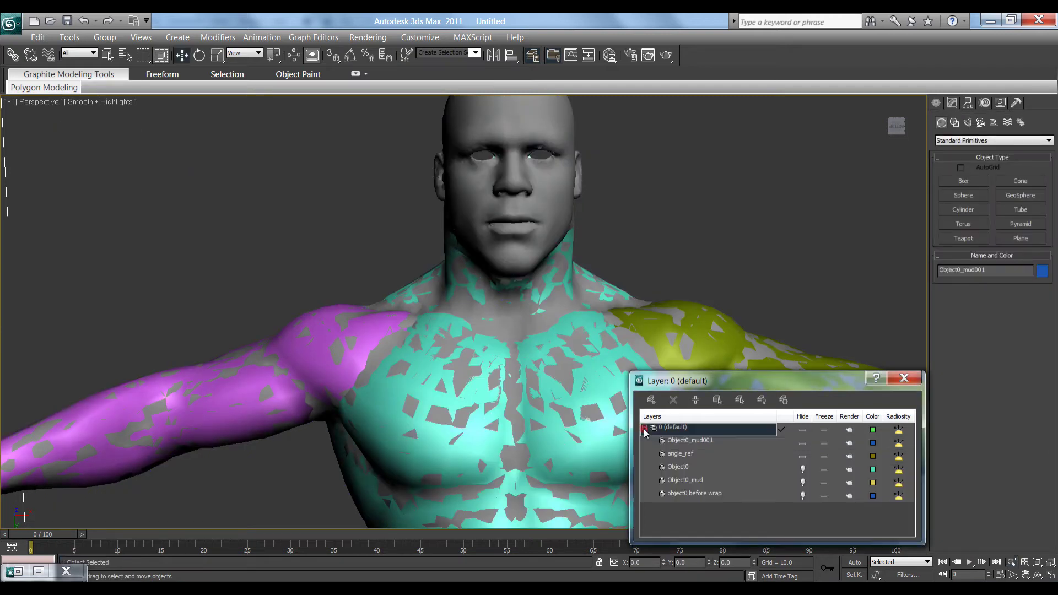
pyautogui.click(803, 457)
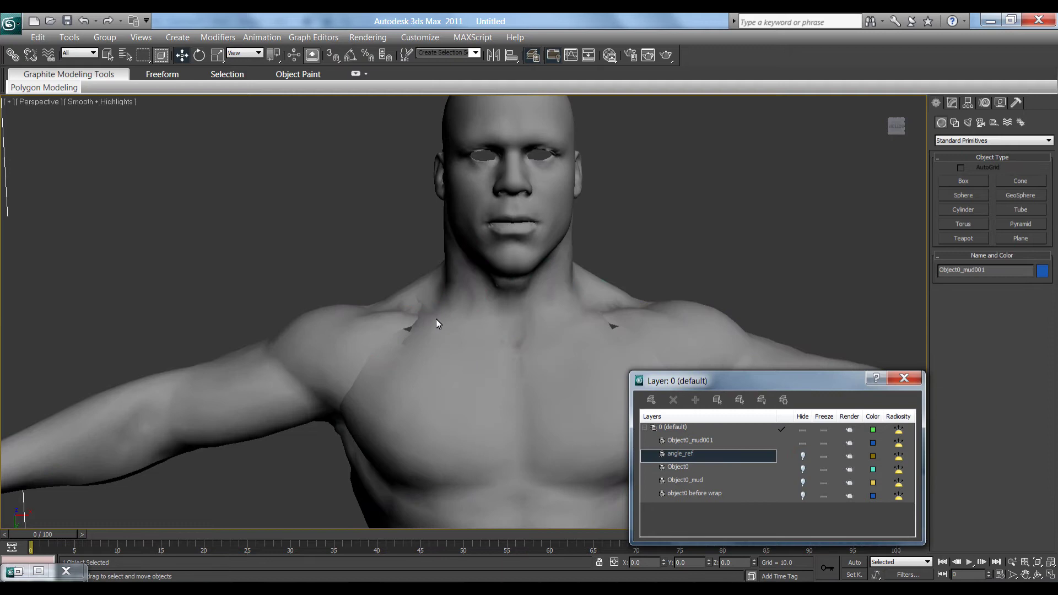
# Detach the head and neck element of Object0_mud001 as a separate object with the default name
pyautogui.click(494, 196)
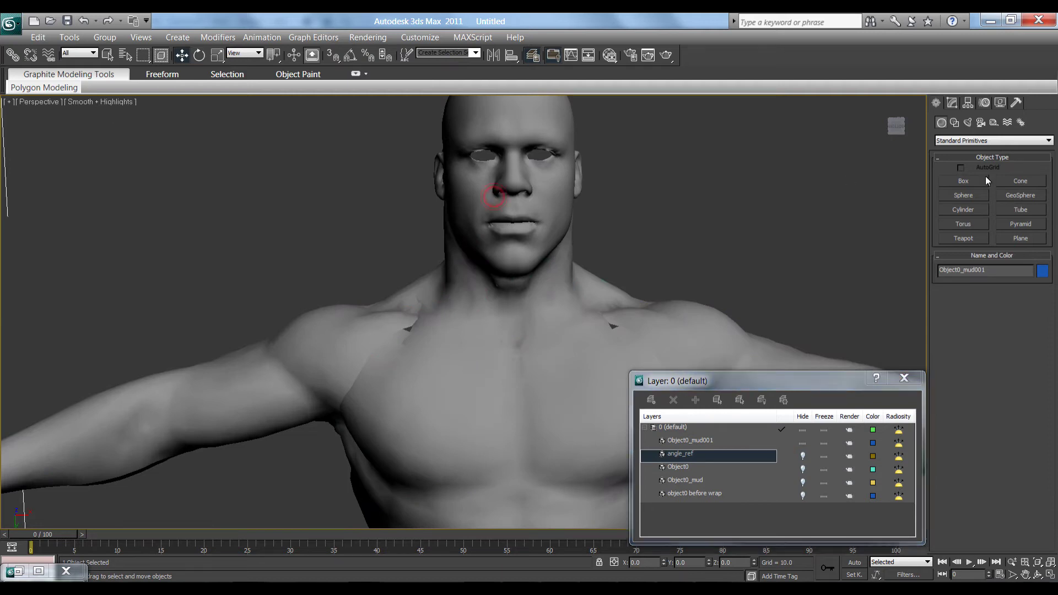
pyautogui.click(952, 103)
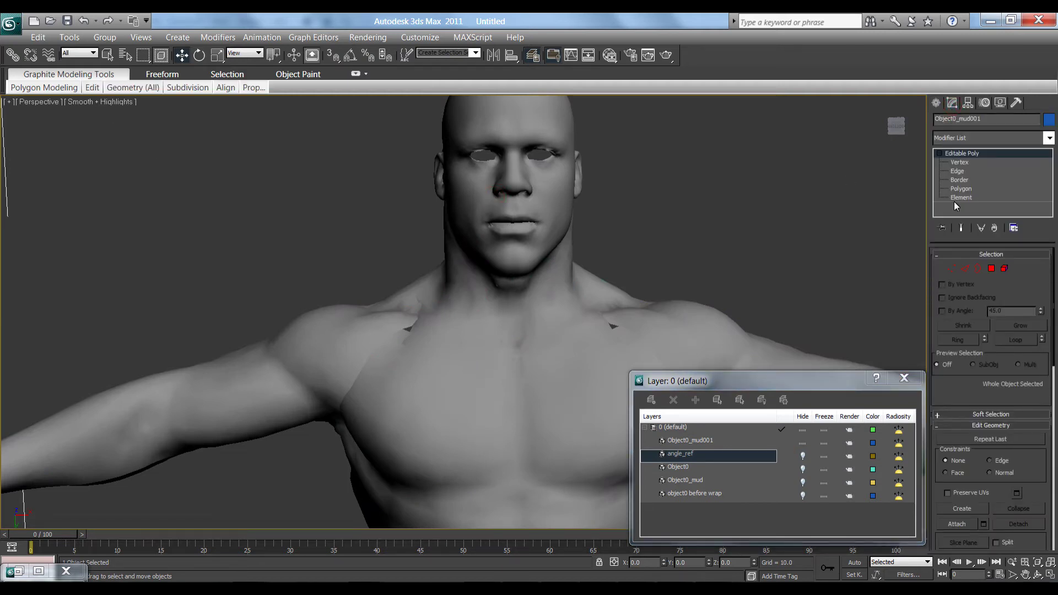
pyautogui.click(955, 198)
pyautogui.click(484, 165)
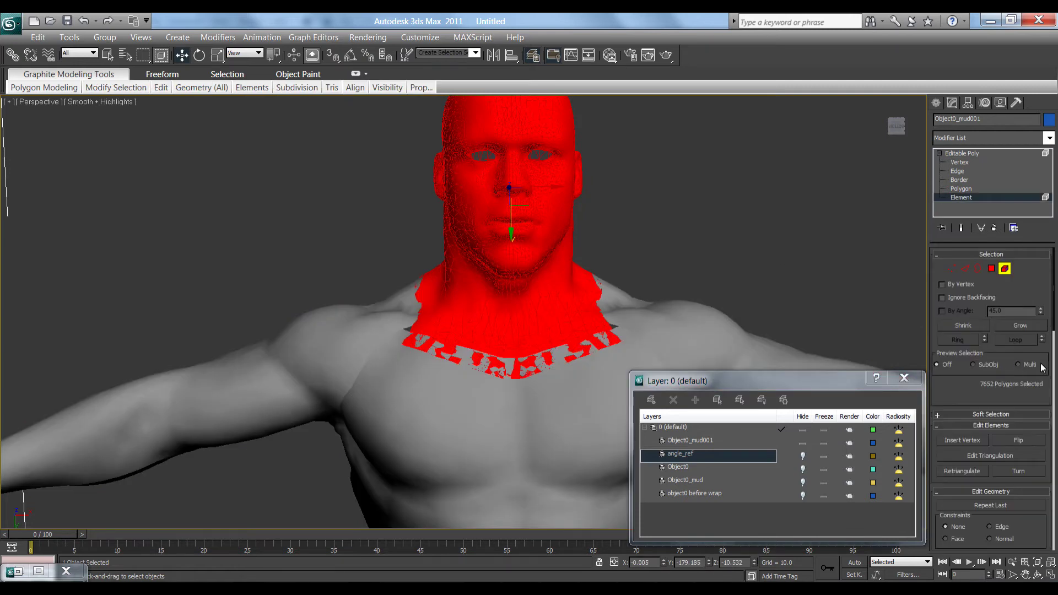
pyautogui.click(1053, 309)
pyautogui.moveTo(1057, 337); pyautogui.dragTo(1057, 354)
pyautogui.click(1010, 427)
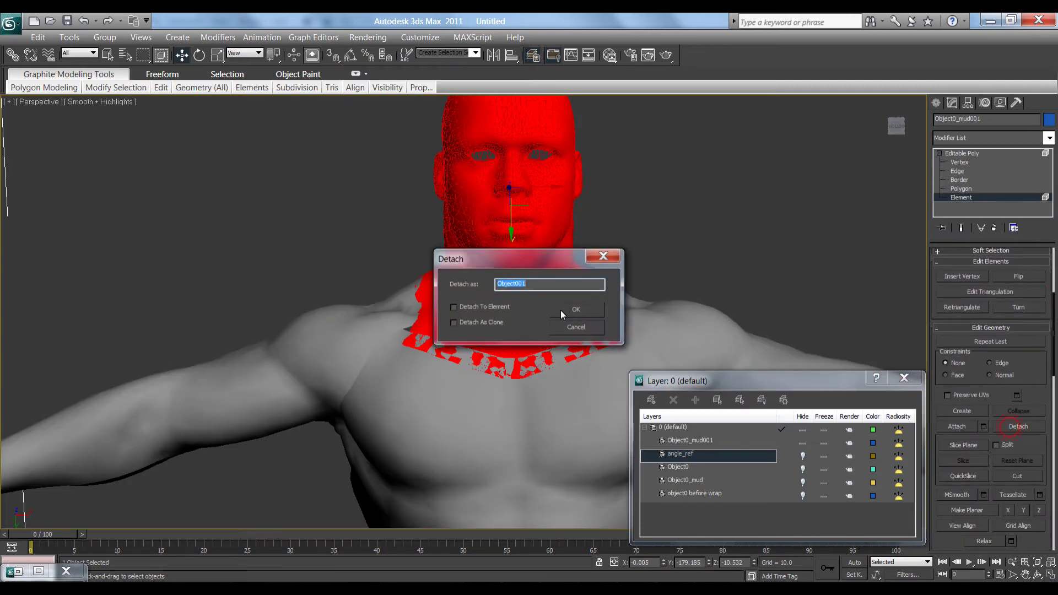
pyautogui.click(567, 314)
# Detach the torso element of Object0_mud001 as a separate object with the default name
pyautogui.click(550, 437)
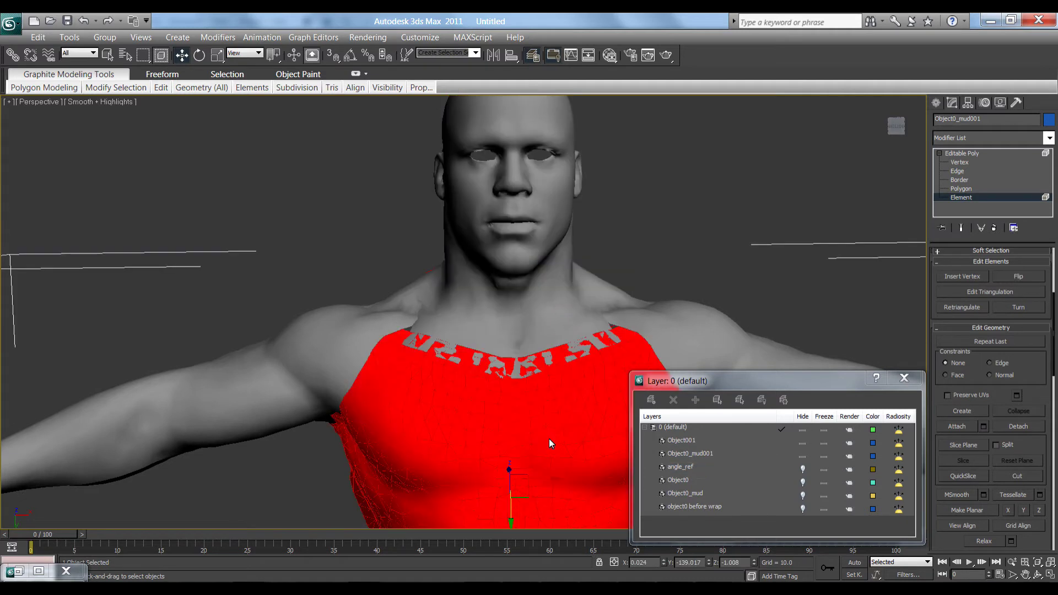
pyautogui.click(1016, 428)
pyautogui.click(565, 306)
# Detach each of the two arm elements of Object0_mud001 as its own object, keeping the default names
pyautogui.click(720, 338)
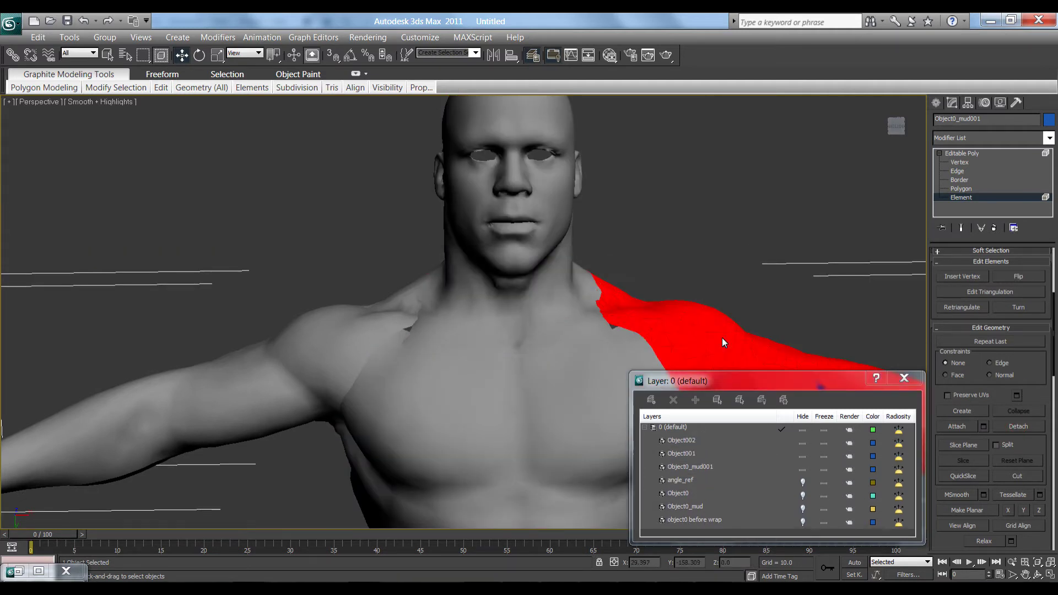
pyautogui.click(1016, 428)
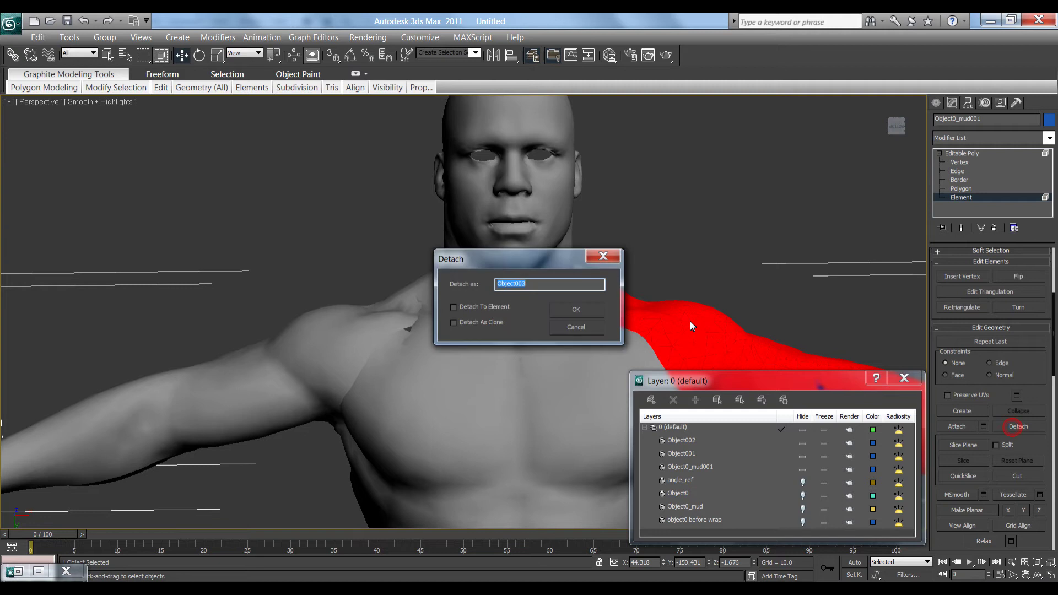
pyautogui.click(584, 313)
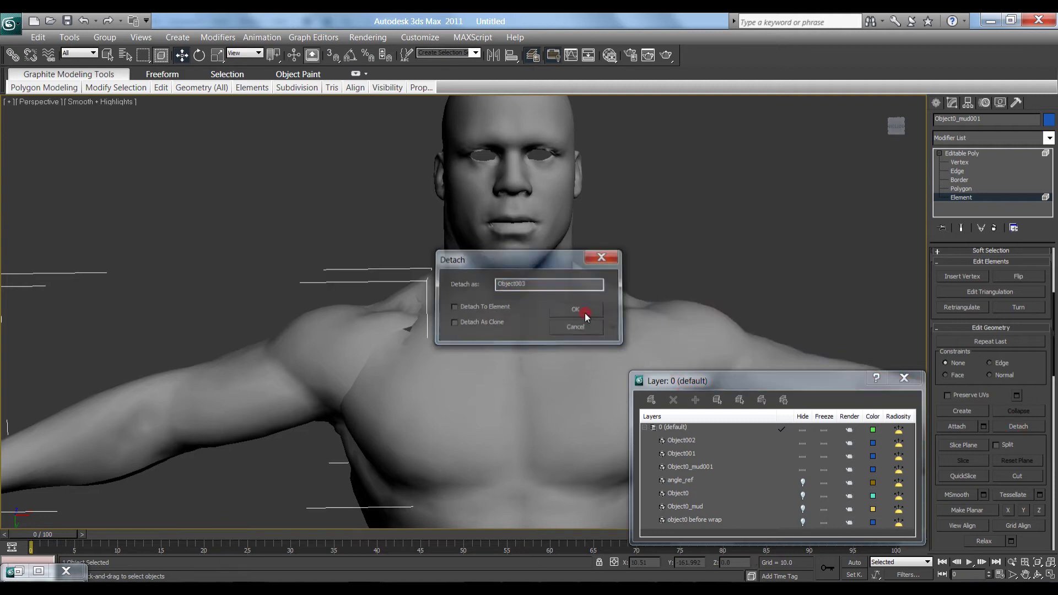
pyautogui.click(294, 367)
pyautogui.click(1019, 427)
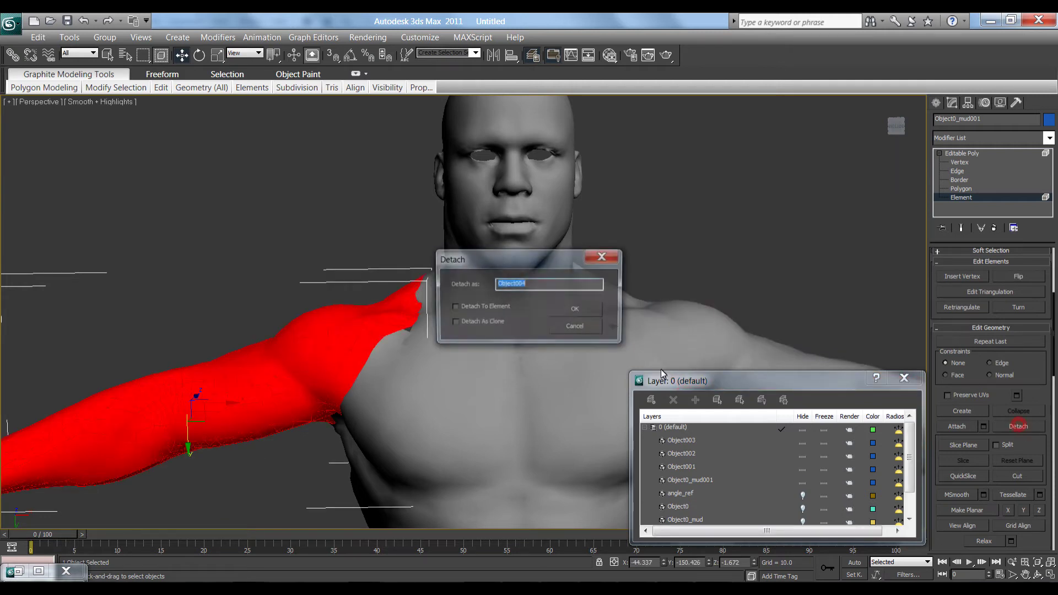
pyautogui.click(563, 307)
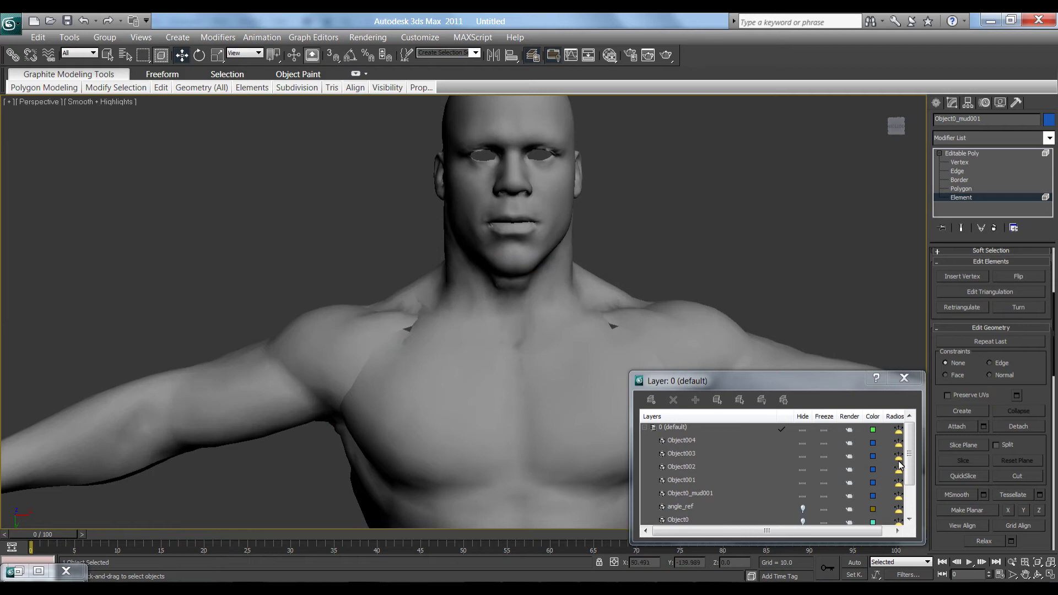
# Leave the Element sub-object level, unhide angle_ref and clear the object selection
pyautogui.moveTo(909, 470); pyautogui.dragTo(909, 487)
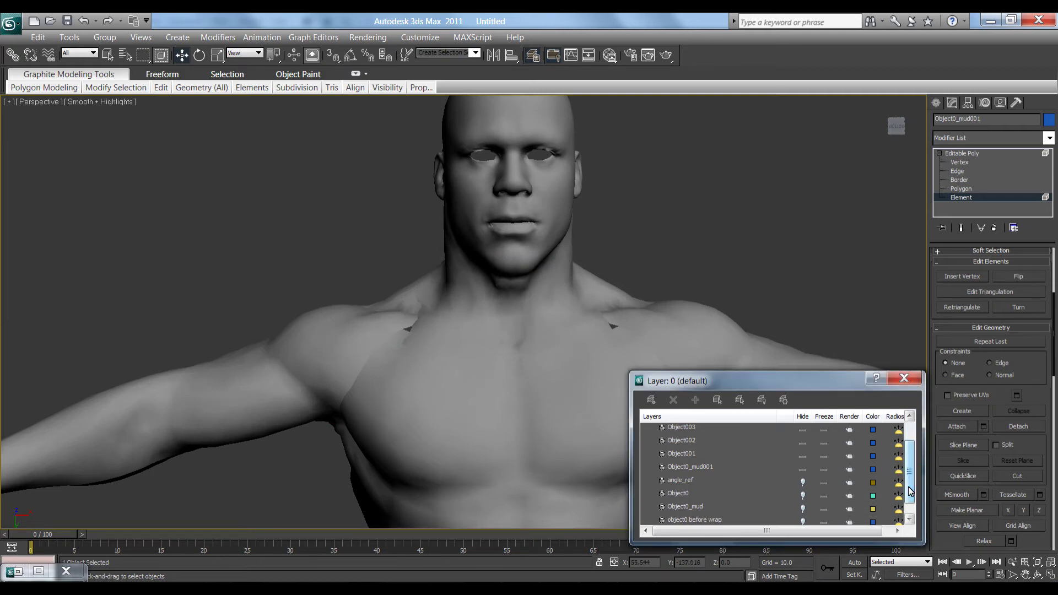
pyautogui.click(475, 220)
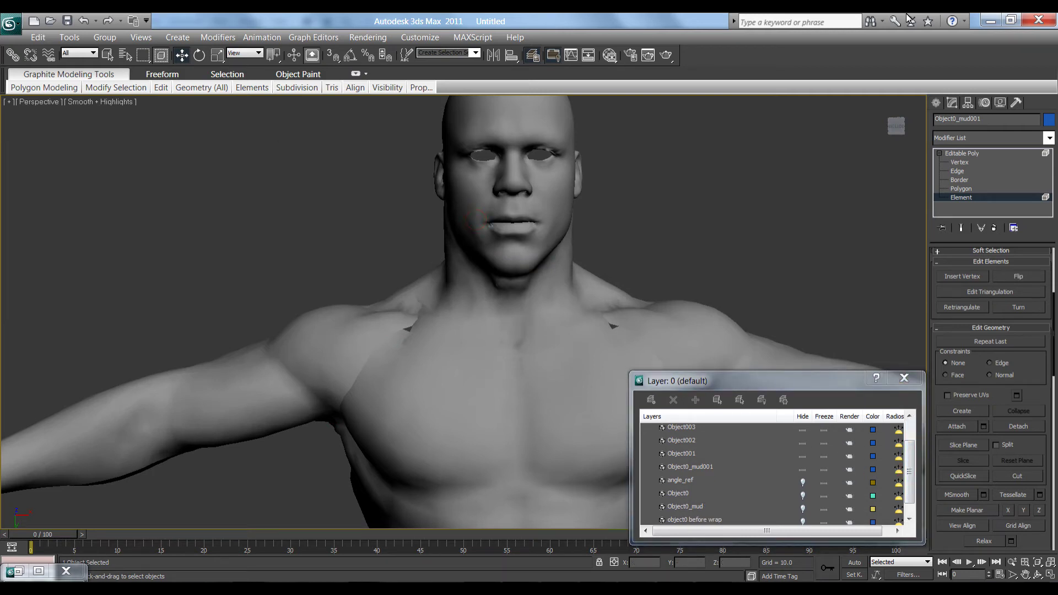
pyautogui.click(977, 154)
pyautogui.click(480, 198)
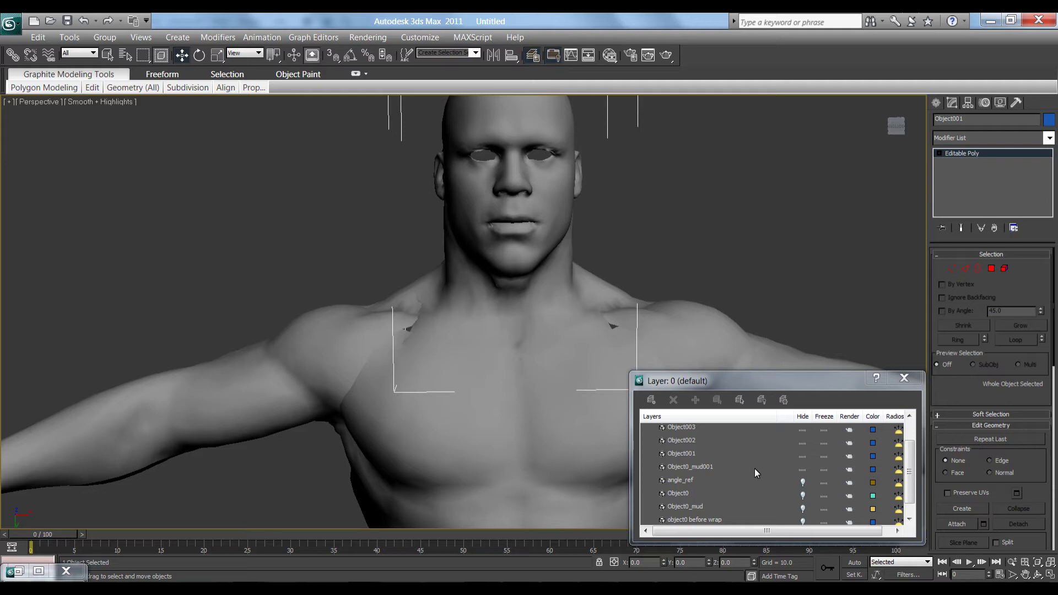
pyautogui.click(802, 483)
pyautogui.click(697, 193)
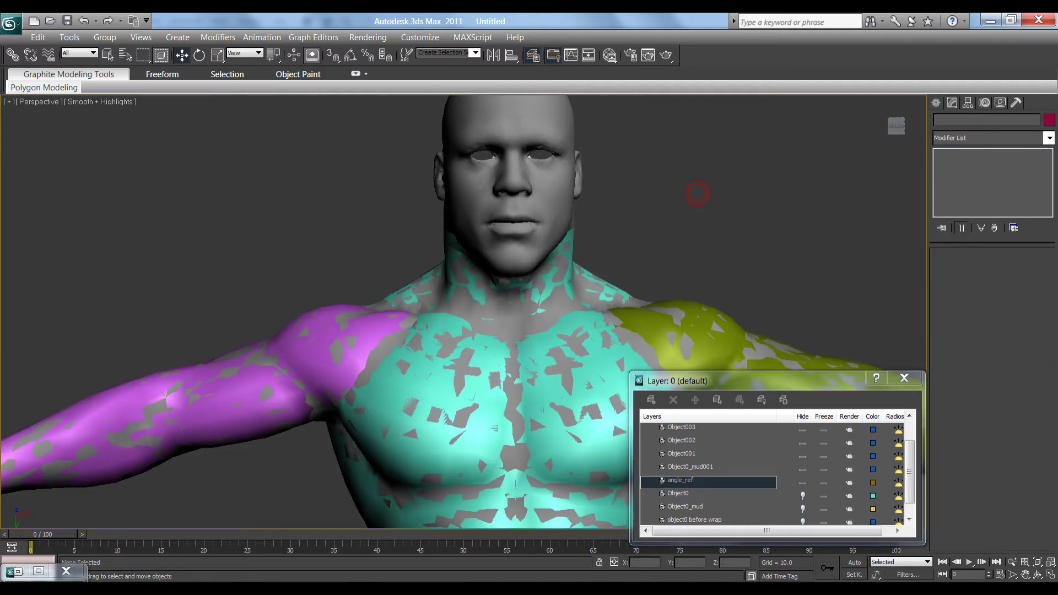
# Launch Wrapit again and assign angle_ref as its high poly target
pyautogui.click(1023, 575)
pyautogui.moveTo(633, 253); pyautogui.dragTo(611, 312)
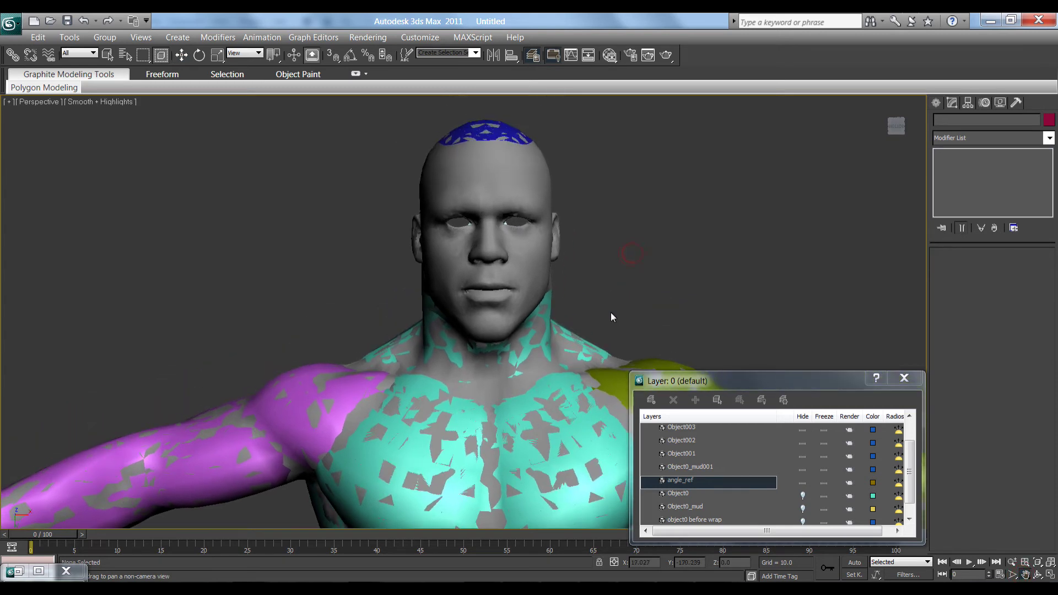
pyautogui.hotkey('ctrl', 'c')
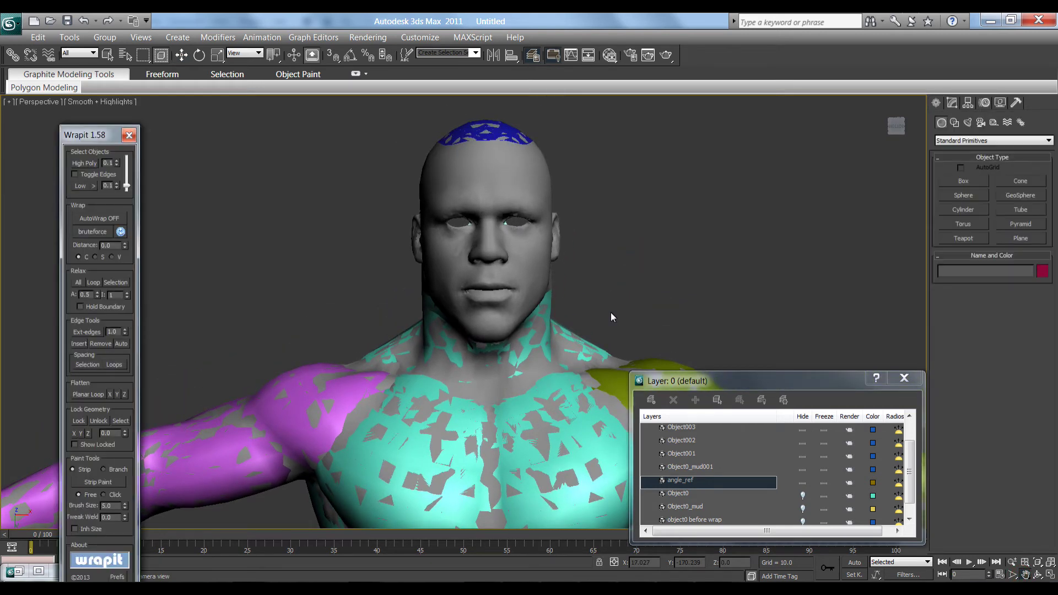
pyautogui.click(90, 165)
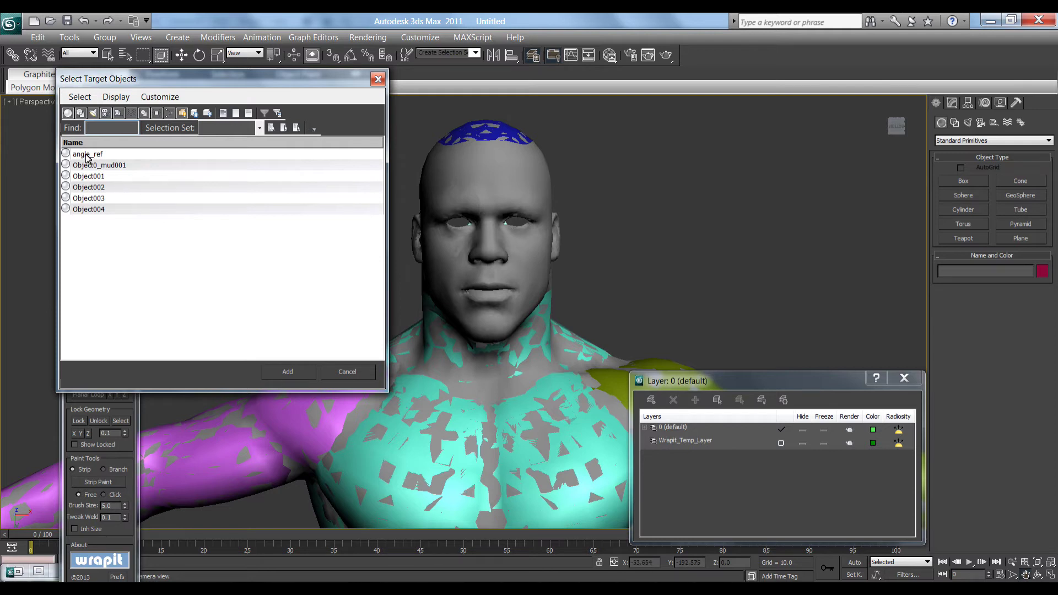
pyautogui.doubleClick(86, 155)
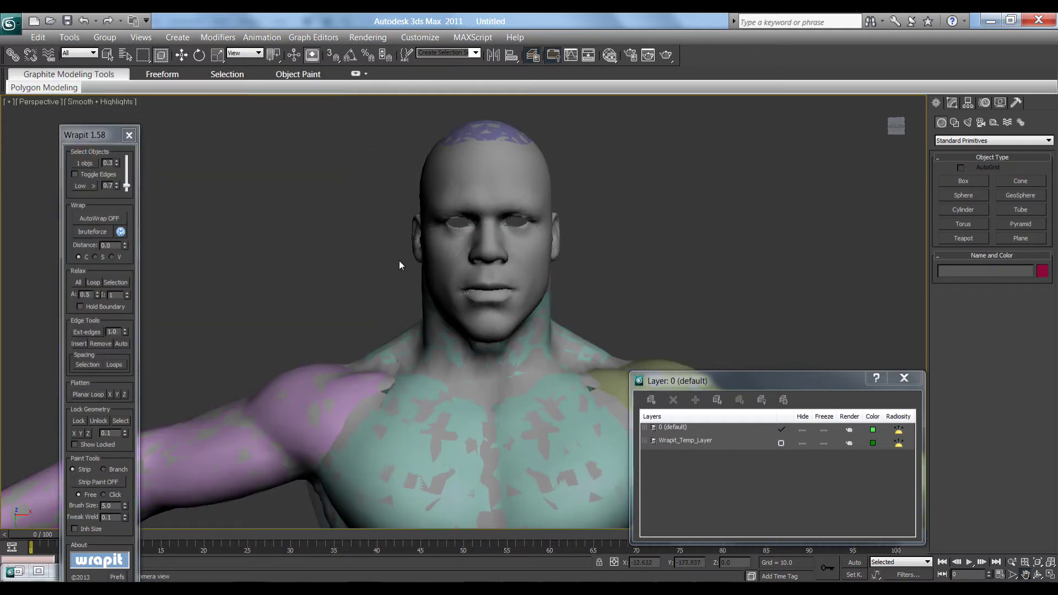
# Select the detached head object and assign it as Wrapit's low poly object
pyautogui.click(107, 55)
pyautogui.click(479, 172)
pyautogui.click(951, 102)
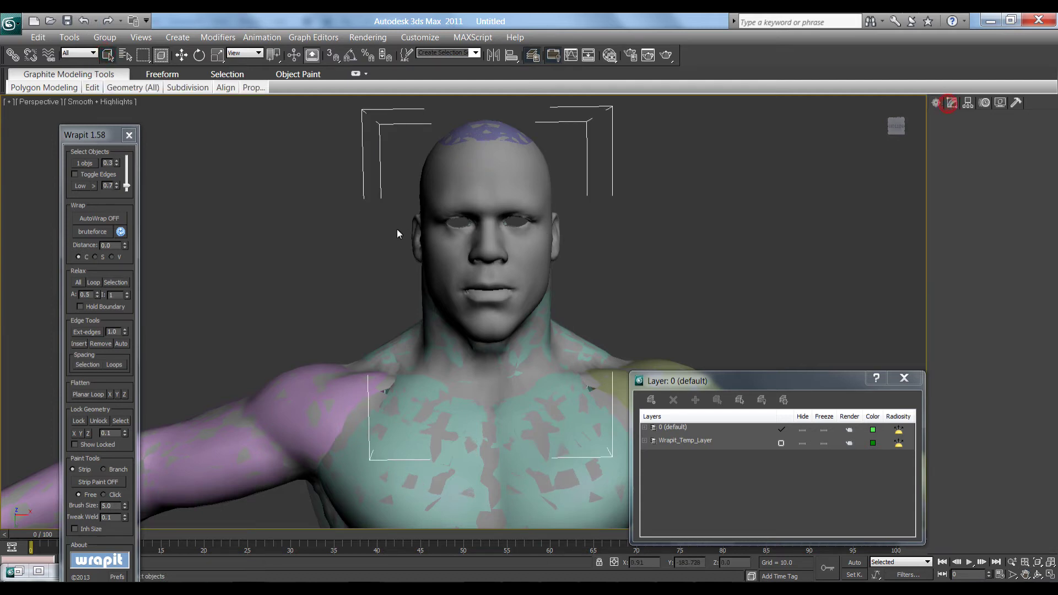
pyautogui.click(78, 185)
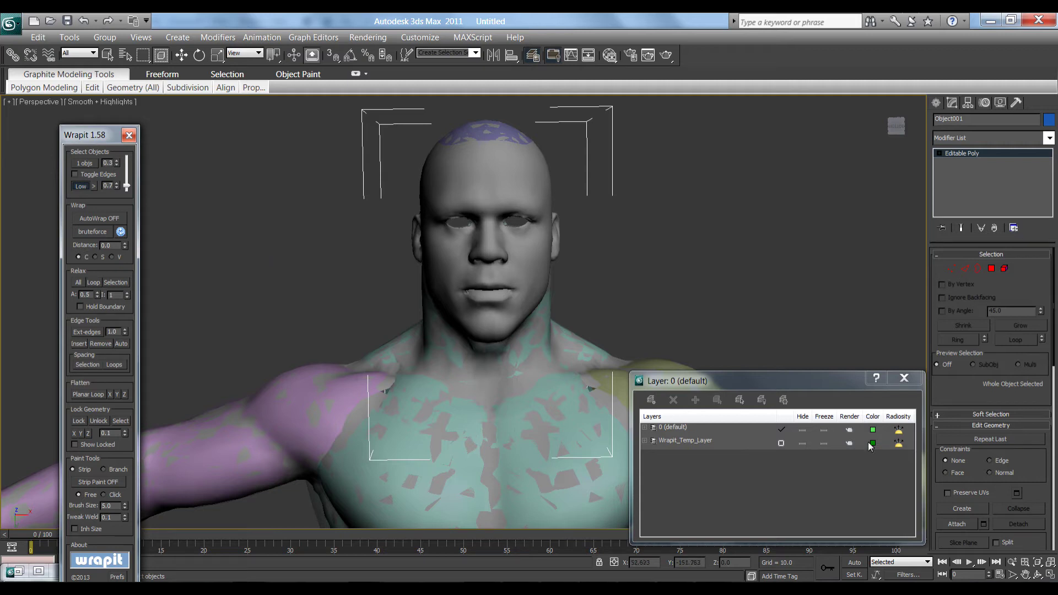
pyautogui.click(80, 188)
pyautogui.click(80, 188)
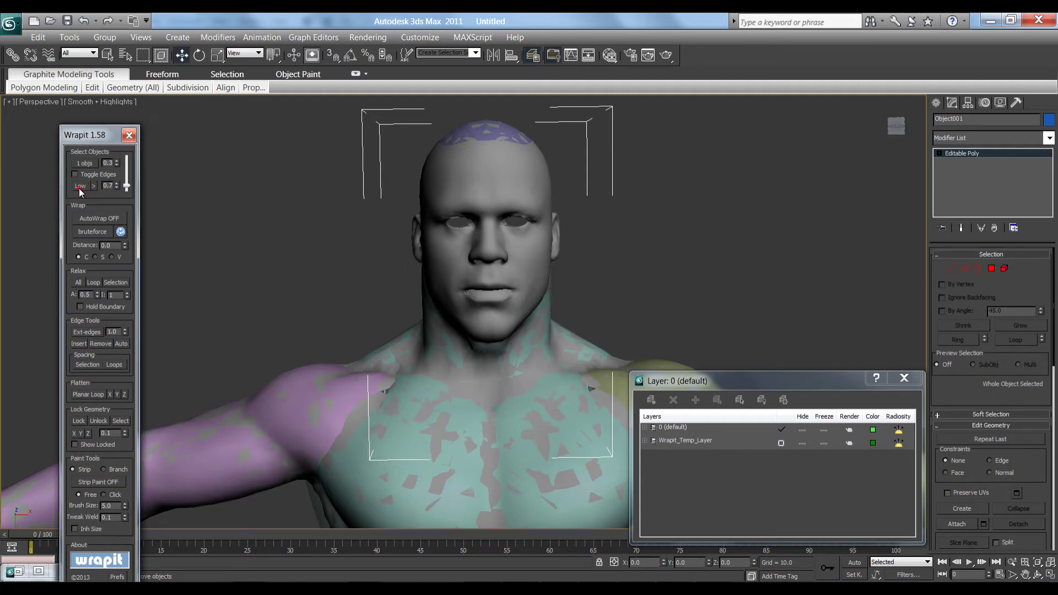
pyautogui.click(462, 251)
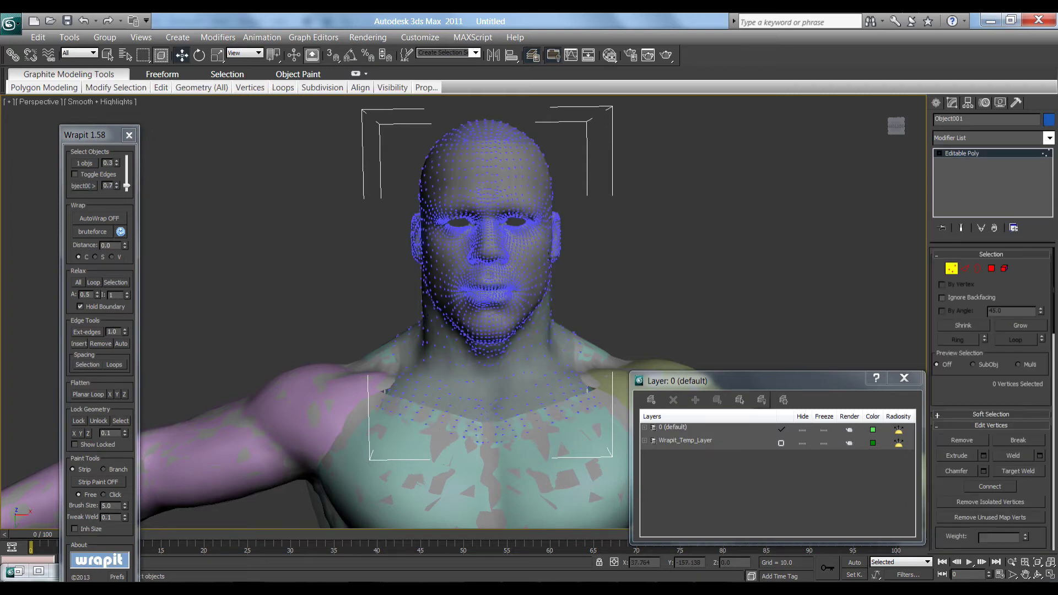
# Turn on AutoWrap for the head mesh and activate object selection at the neckline gap near the shoulder
pyautogui.click(1012, 562)
pyautogui.moveTo(524, 372); pyautogui.dragTo(524, 350)
pyautogui.click(1025, 577)
pyautogui.moveTo(512, 386); pyautogui.dragTo(502, 240)
pyautogui.click(1005, 460)
pyautogui.click(1012, 563)
pyautogui.moveTo(524, 356); pyautogui.dragTo(516, 330)
pyautogui.click(1025, 575)
pyautogui.moveTo(453, 326); pyautogui.dragTo(550, 321)
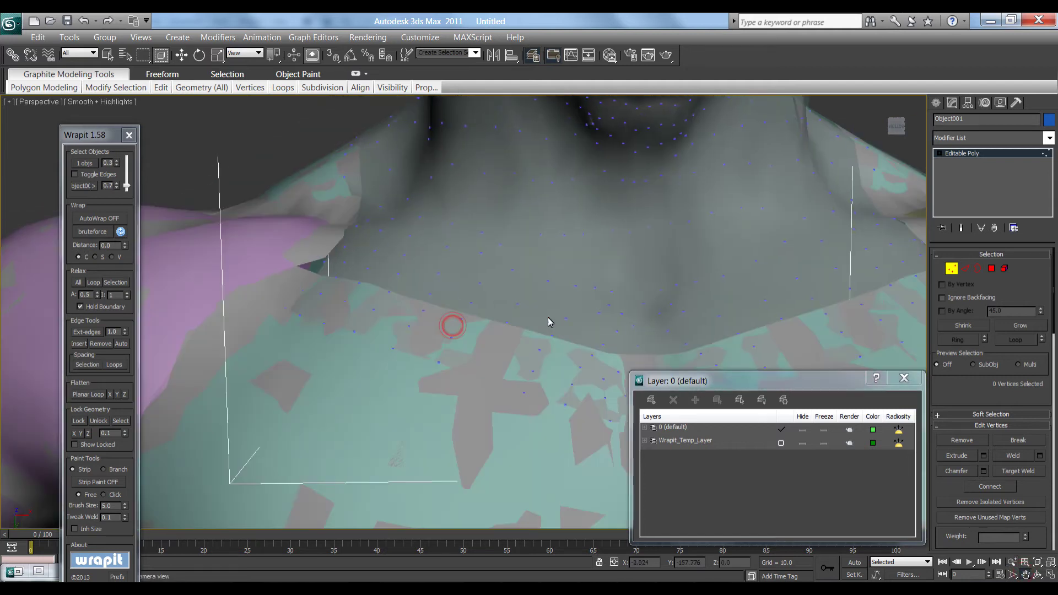
pyautogui.click(87, 220)
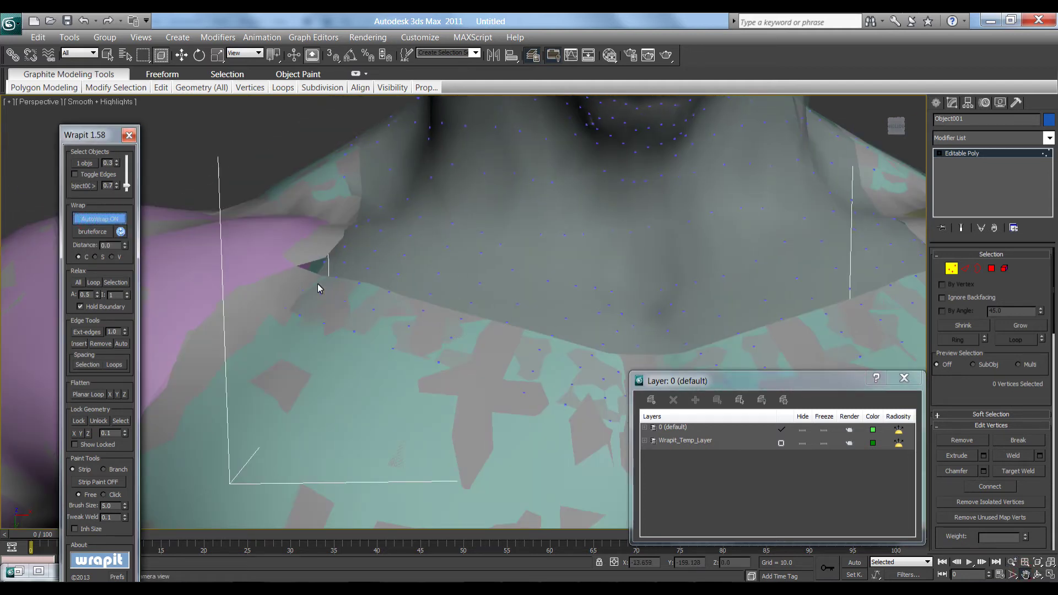
pyautogui.click(109, 58)
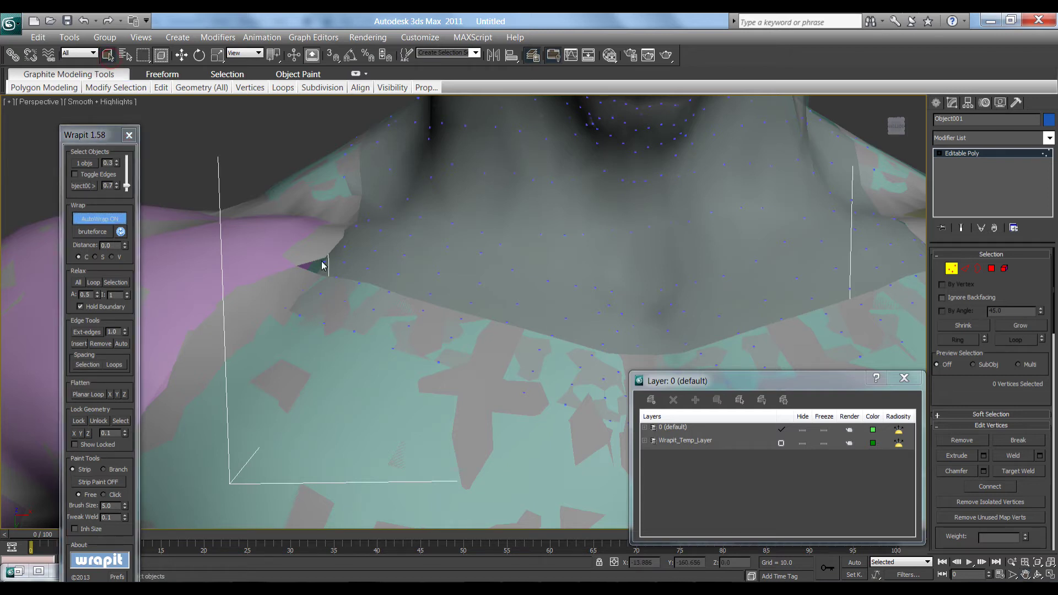
# Select the head's border vertices at the gap beside the purple arm and move them outward along X to close it
pyautogui.moveTo(306, 253); pyautogui.dragTo(338, 289)
pyautogui.moveTo(275, 245); pyautogui.dragTo(343, 305)
pyautogui.click(181, 55)
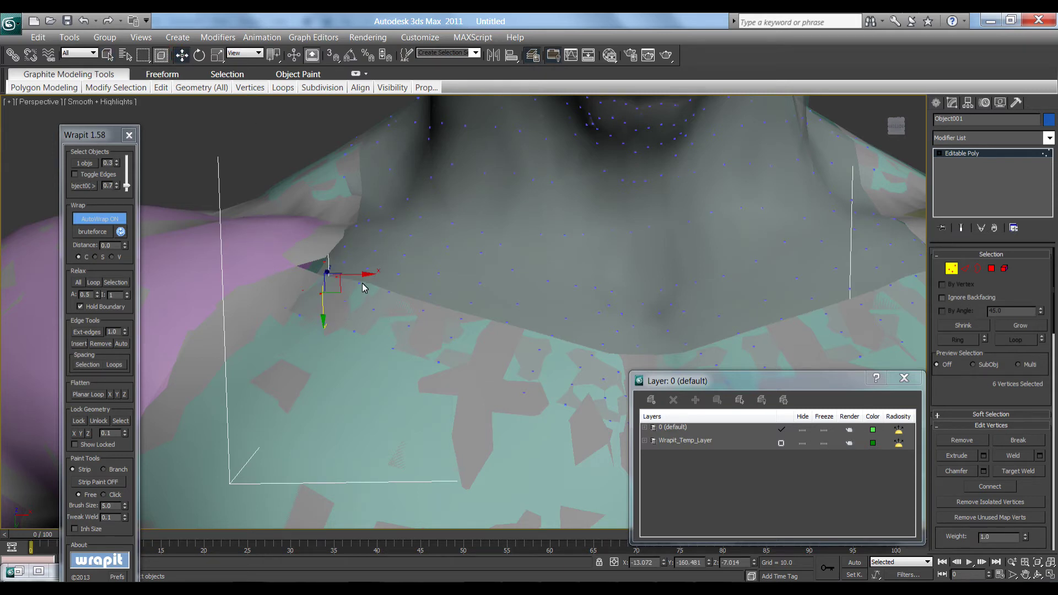
pyautogui.moveTo(364, 280); pyautogui.dragTo(333, 282)
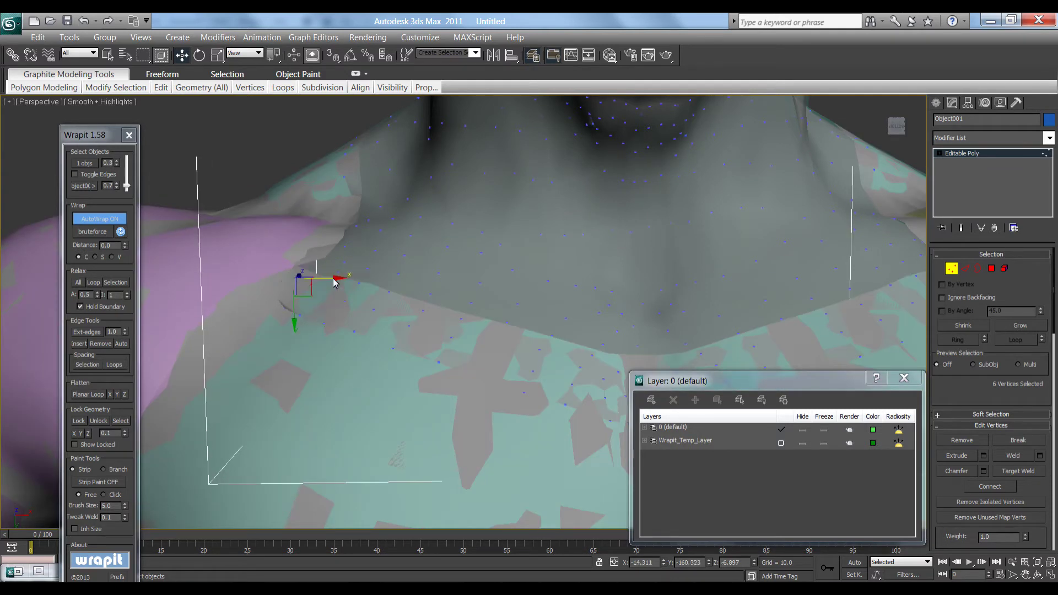
# Select the head's border vertices at the matching gap beside the olive arm, move them outward along X and clear the selection
pyautogui.click(1026, 575)
pyautogui.moveTo(602, 264); pyautogui.dragTo(402, 282)
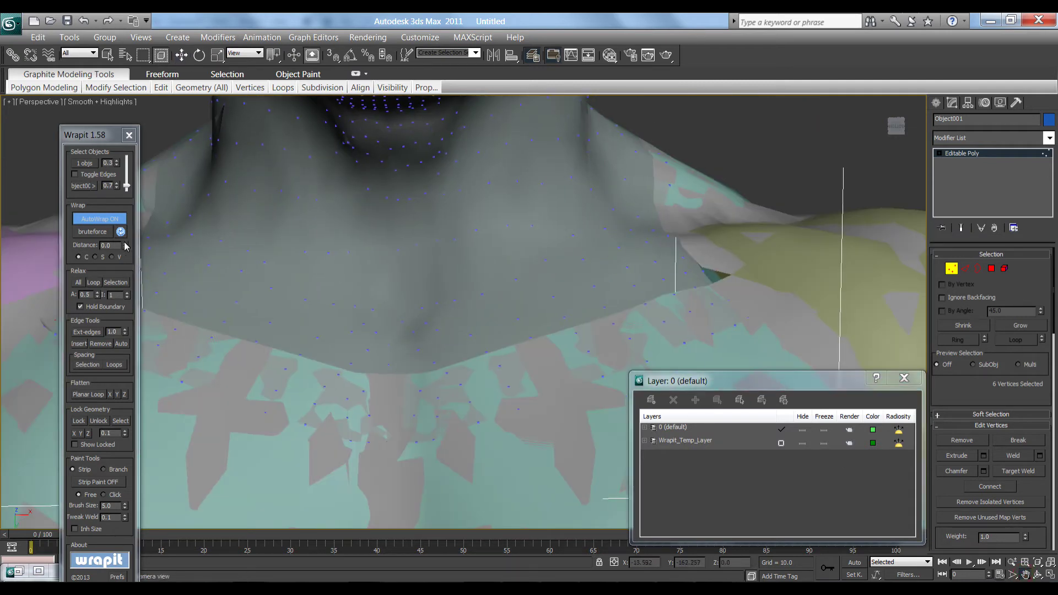
pyautogui.click(113, 56)
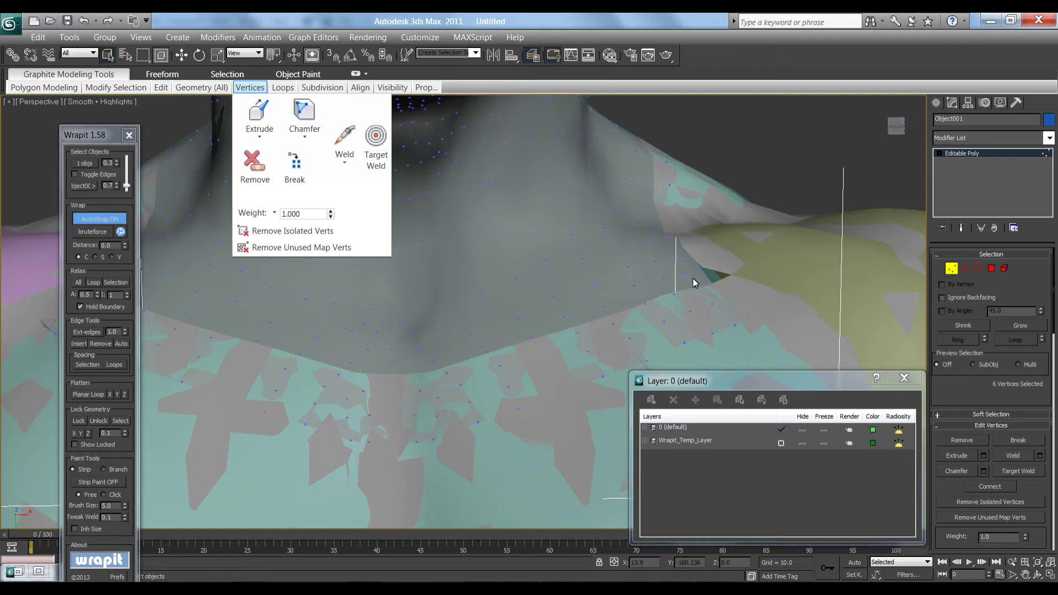
pyautogui.click(681, 258)
pyautogui.moveTo(715, 289); pyautogui.dragTo(732, 301)
pyautogui.click(181, 56)
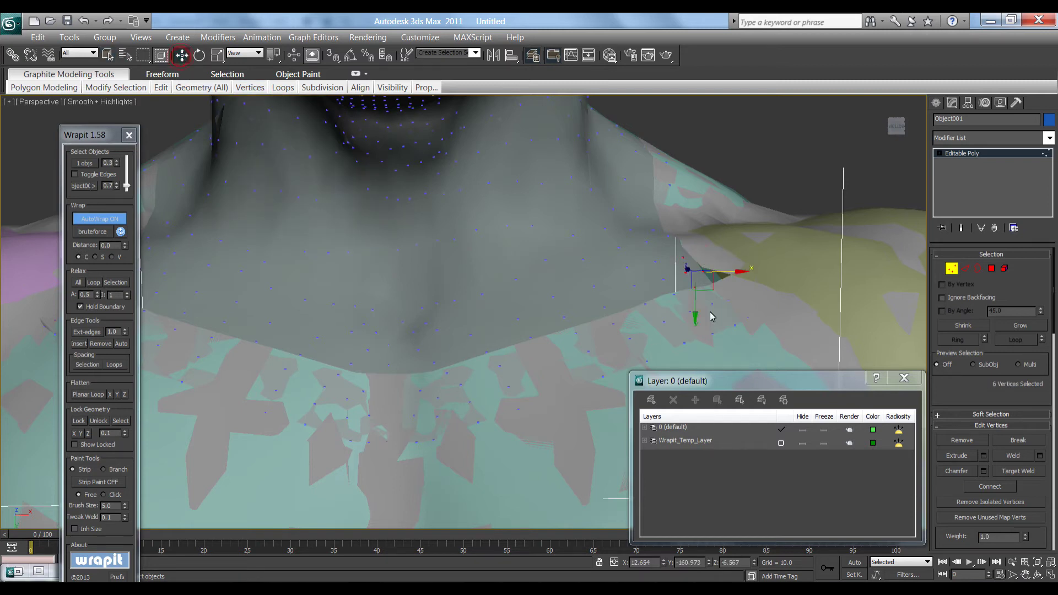
pyautogui.moveTo(737, 270); pyautogui.dragTo(776, 275)
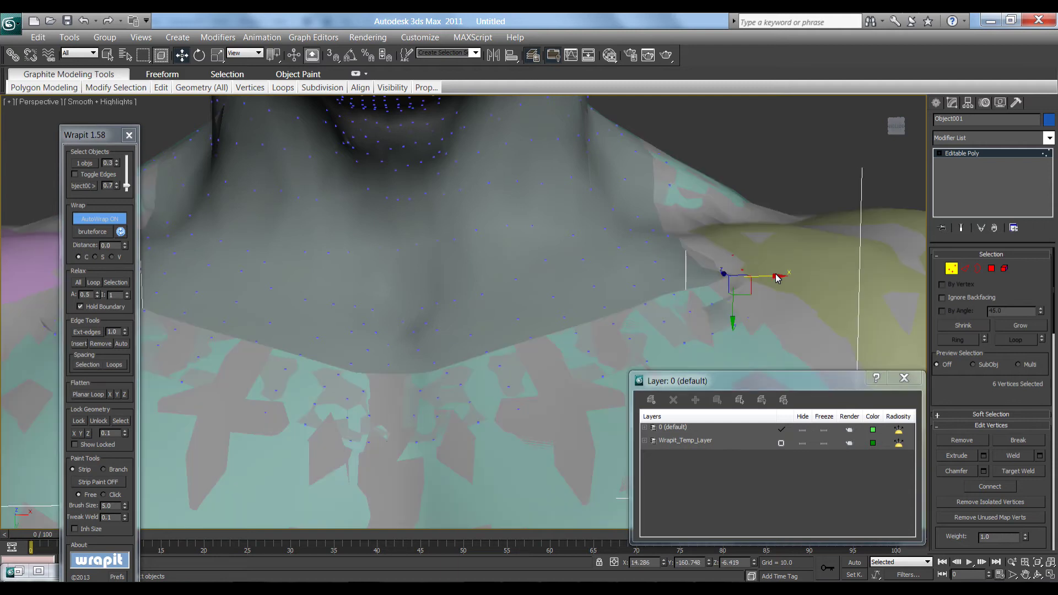
pyautogui.click(803, 314)
# Set Wrapit's visibility slider to 0.0 for angle_ref and 1.0 for the head, and inspect the head and neckline
pyautogui.moveTo(126, 189)
pyautogui.mouseDown()
pyautogui.moveTo(126, 157)
pyautogui.moveTo(126, 189)
pyautogui.mouseUp()
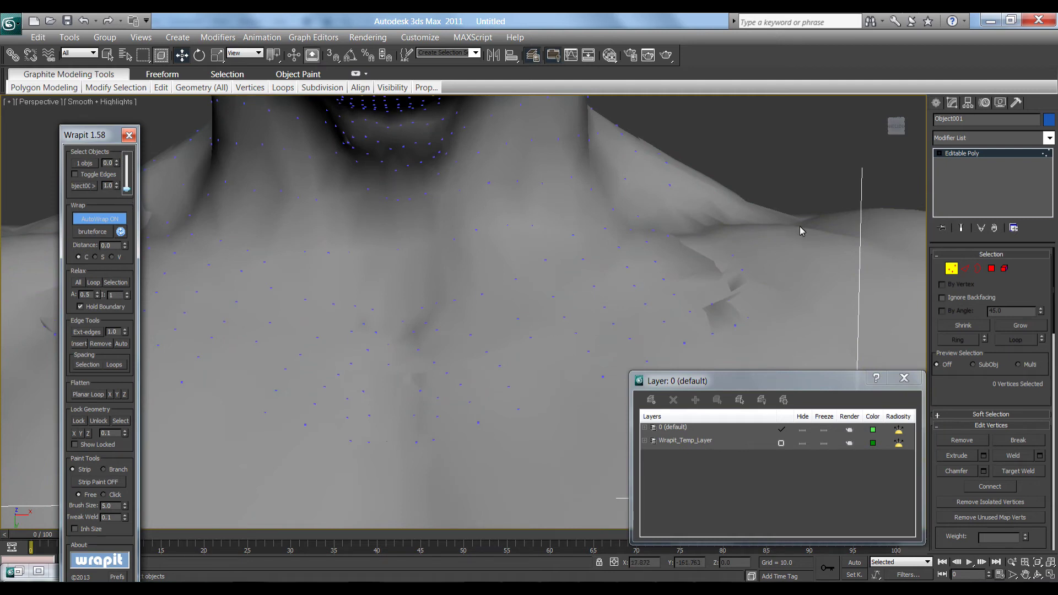
pyautogui.click(1012, 562)
pyautogui.moveTo(724, 283); pyautogui.dragTo(747, 337)
pyautogui.moveTo(900, 124); pyautogui.dragTo(888, 162)
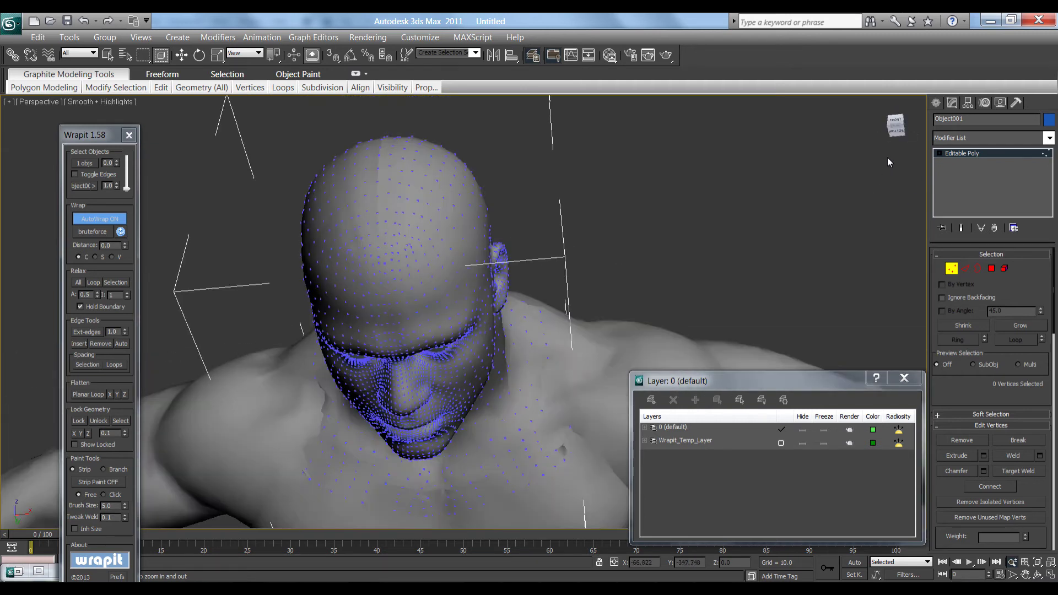
pyautogui.click(888, 128)
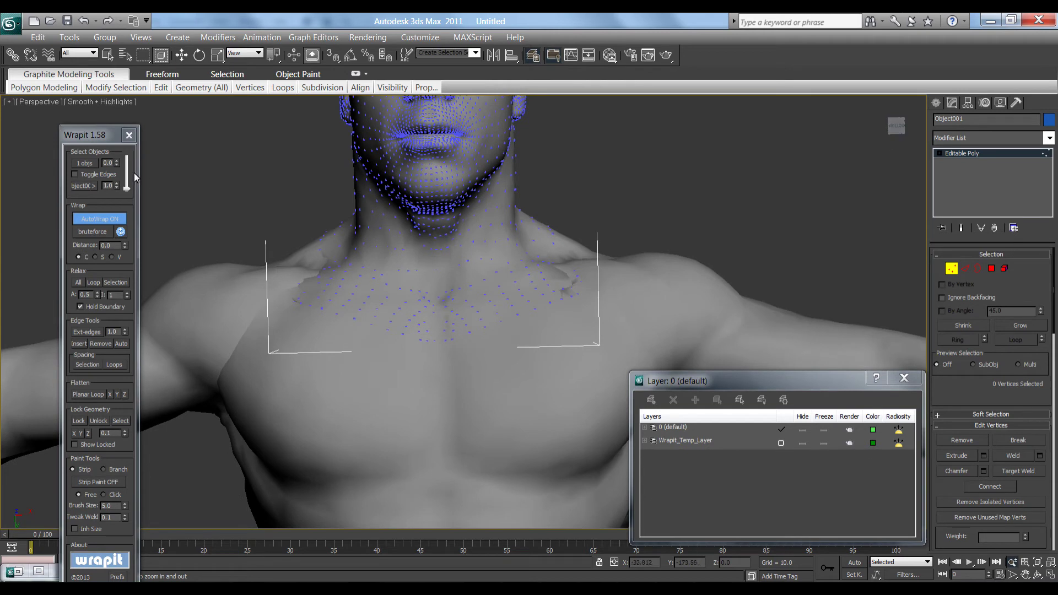
# Close Wrapit and hide angle_ref in the default layer, leaving the detached body parts on show
pyautogui.click(129, 135)
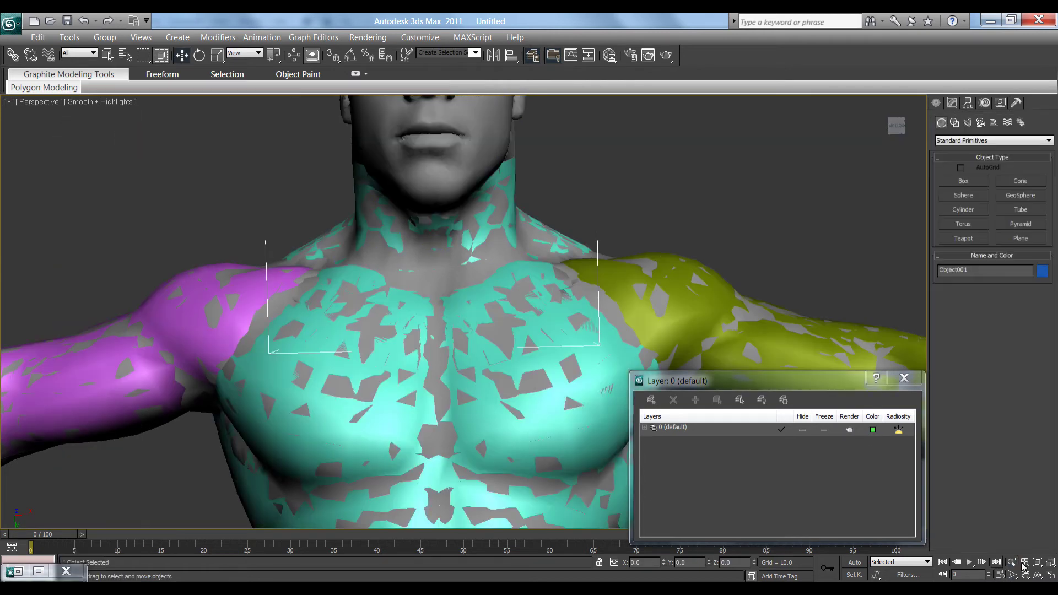
pyautogui.click(644, 428)
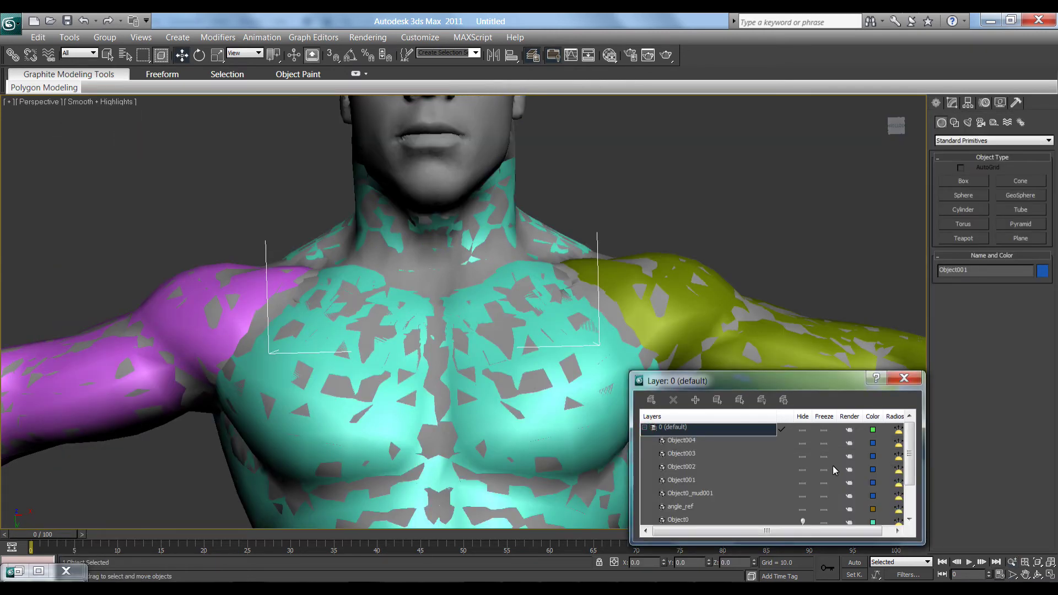
pyautogui.click(802, 508)
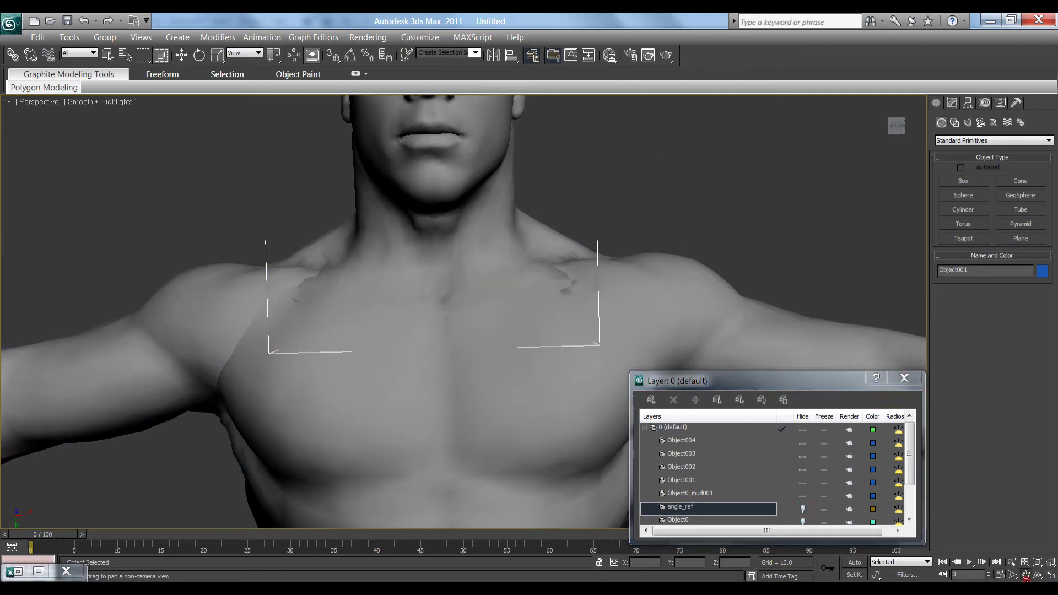
pyautogui.moveTo(622, 194); pyautogui.dragTo(602, 329, button='middle')
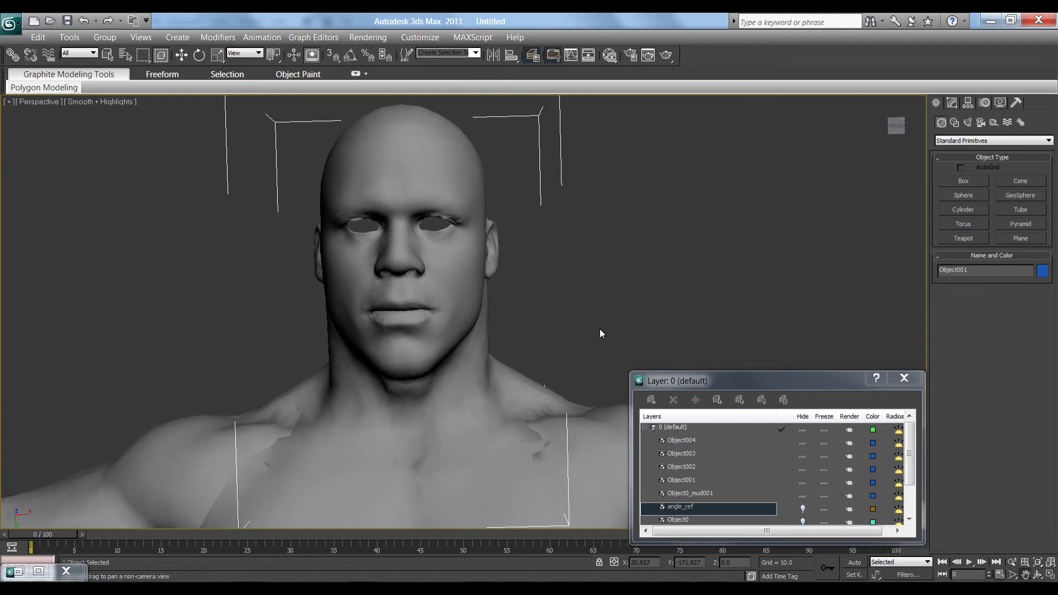
pyautogui.click(108, 56)
pyautogui.click(10, 23)
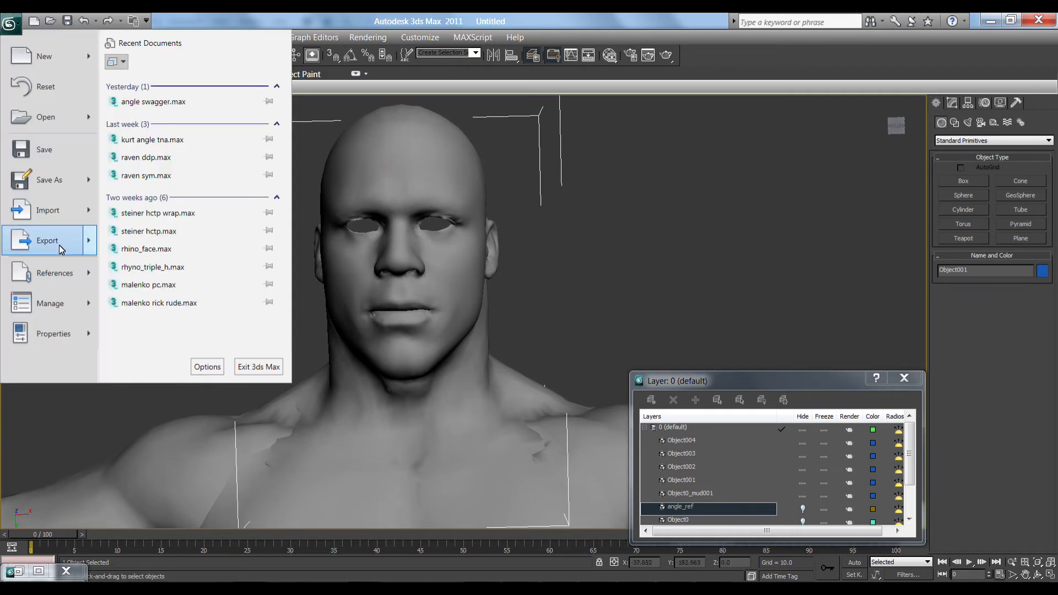
pyautogui.moveTo(59, 250)
pyautogui.click(151, 145)
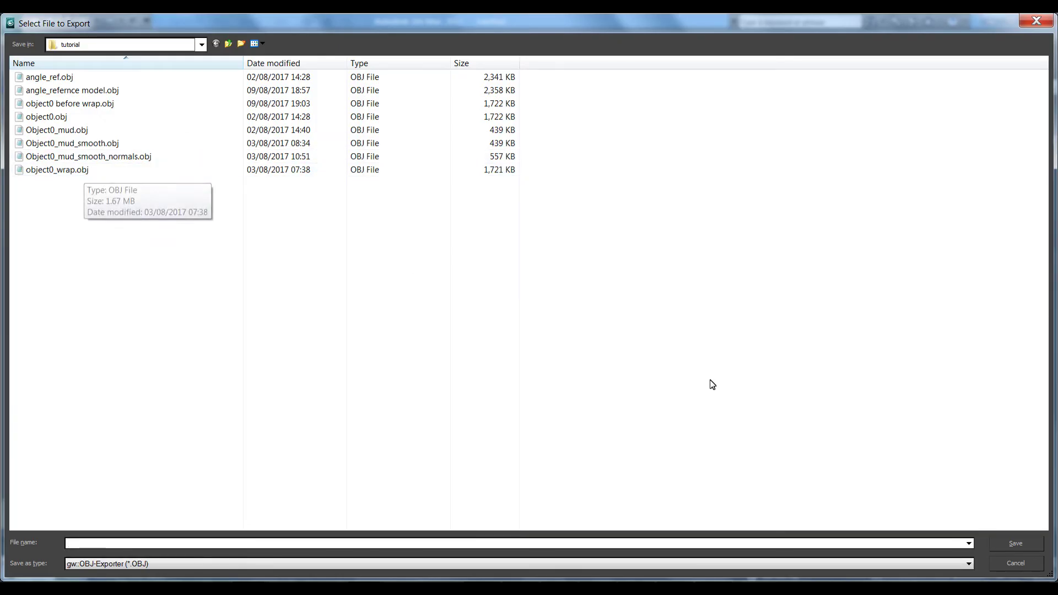
pyautogui.click(998, 561)
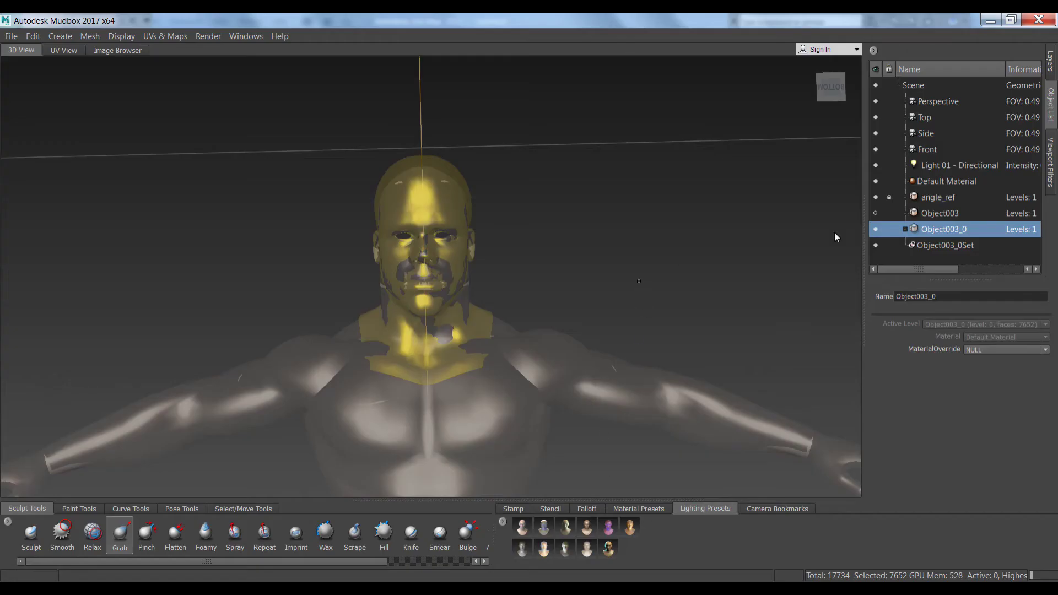
# Switch to Mudbox, hide the Object003_0 mesh and turn off the visibility of its Paint Layer 1
pyautogui.click(876, 229)
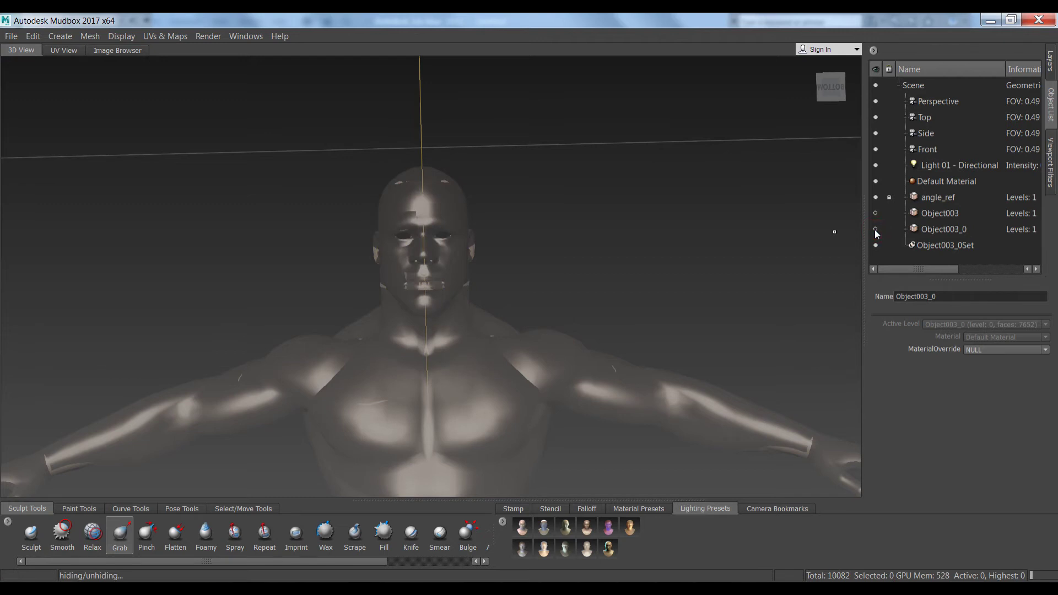
pyautogui.click(1049, 68)
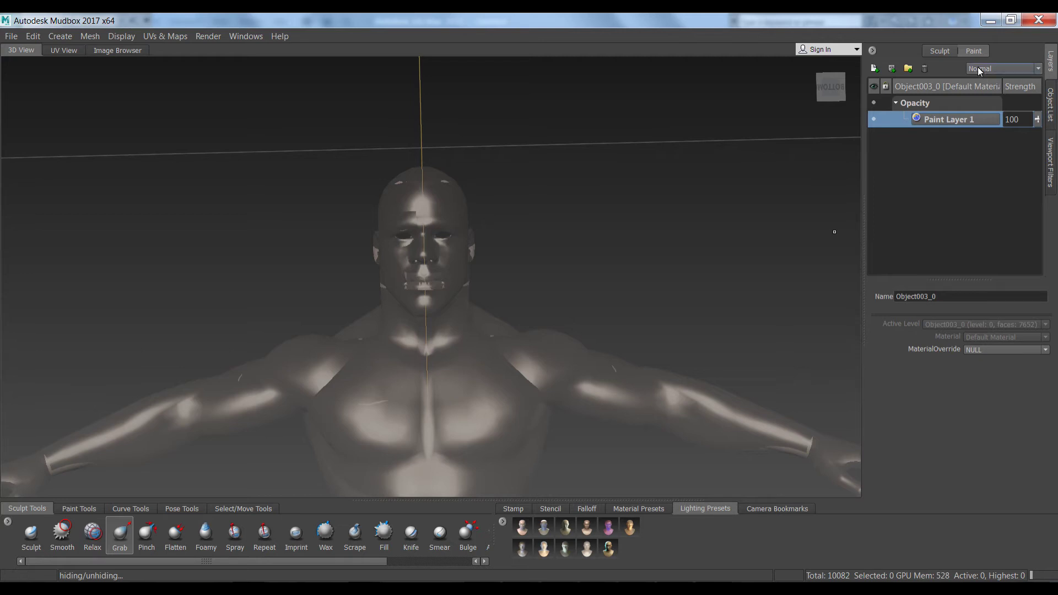
pyautogui.click(874, 120)
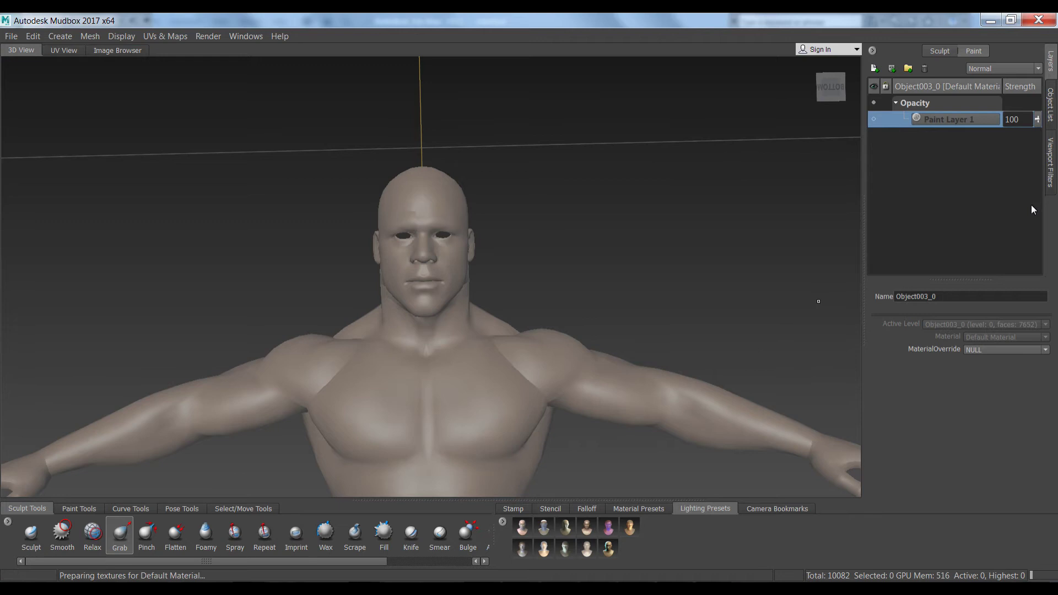
# Unlock the angle_ref mesh and select it as a whole object with the Objects selection tool
pyautogui.click(1051, 105)
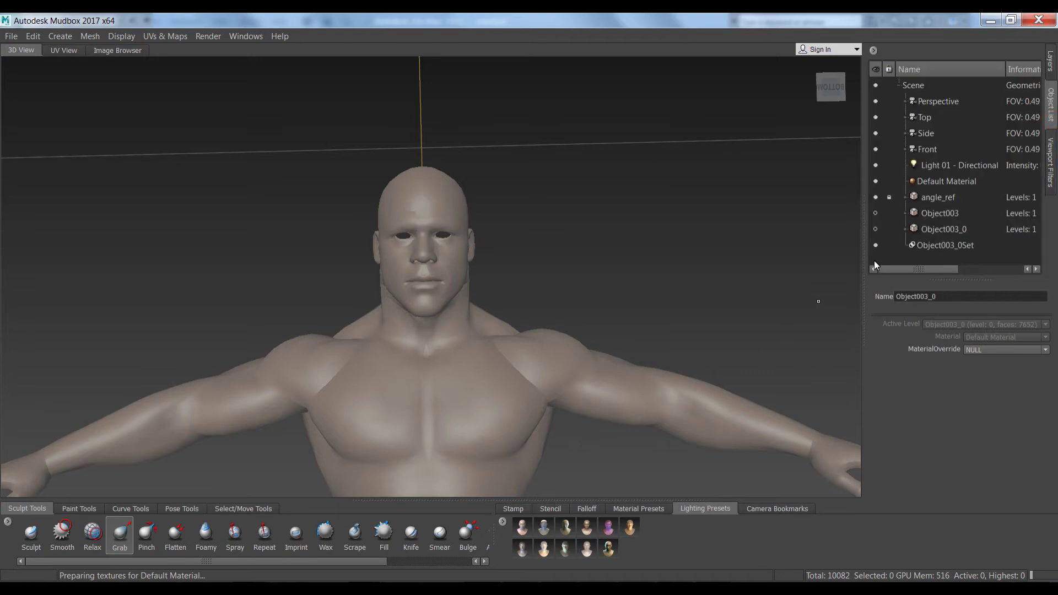
pyautogui.click(888, 196)
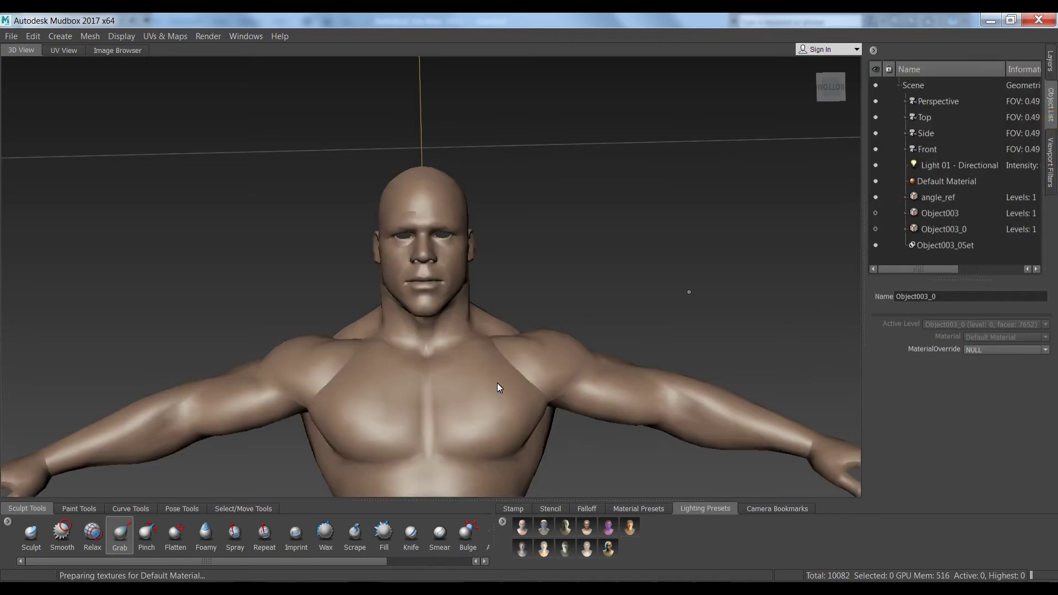
pyautogui.click(222, 510)
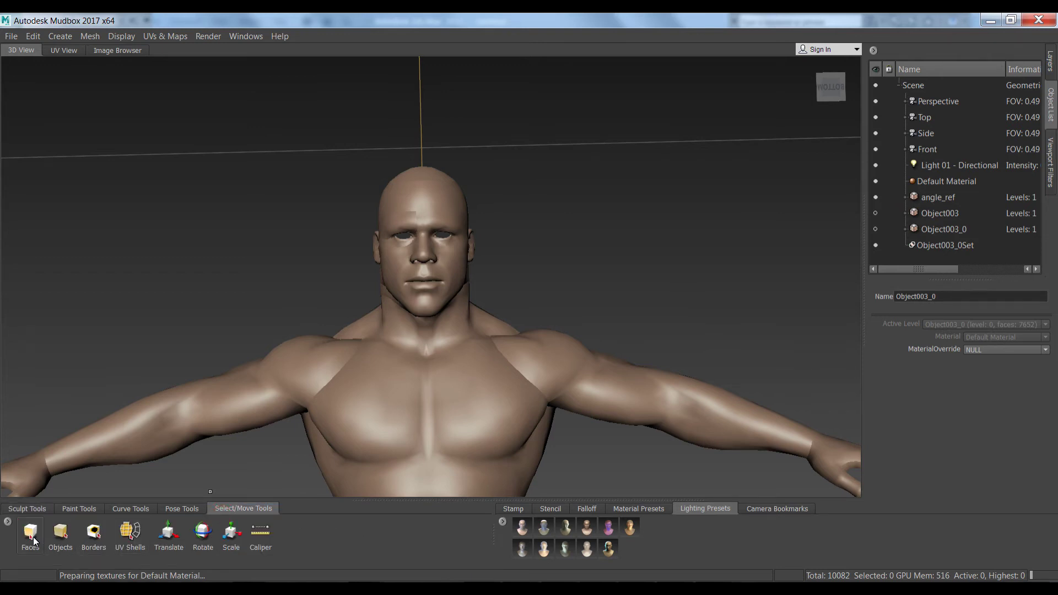
pyautogui.click(61, 533)
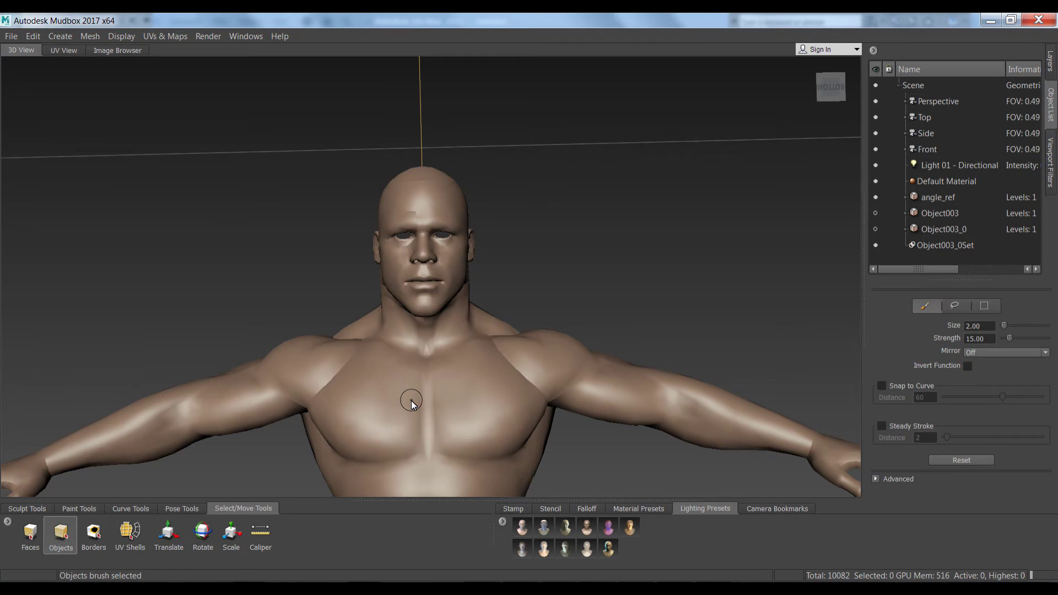
pyautogui.click(411, 401)
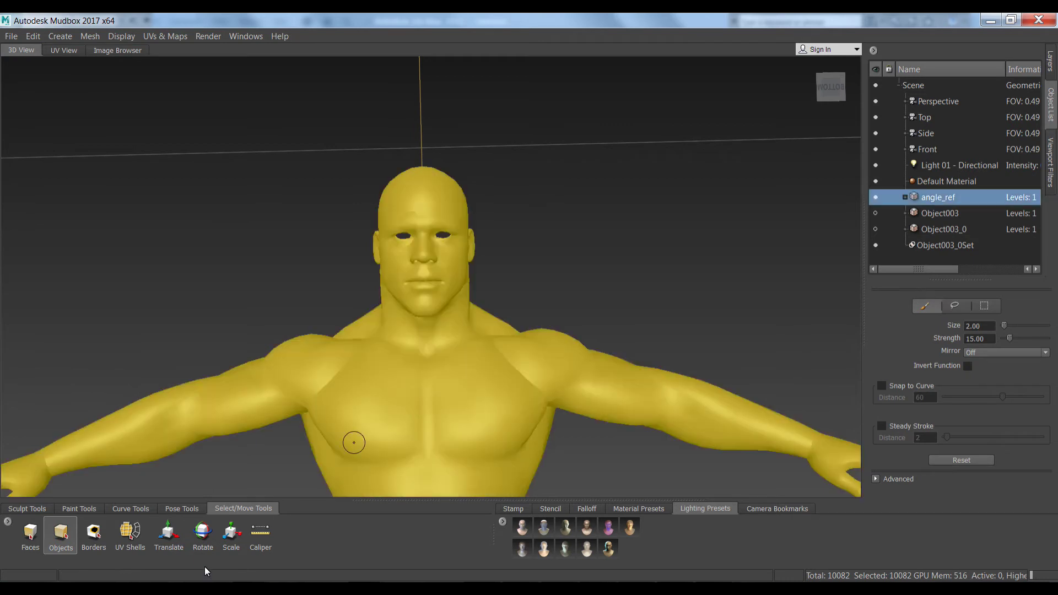
# Move the angle_ref body sideways along X to about -18.07, clear of the original position
pyautogui.click(168, 533)
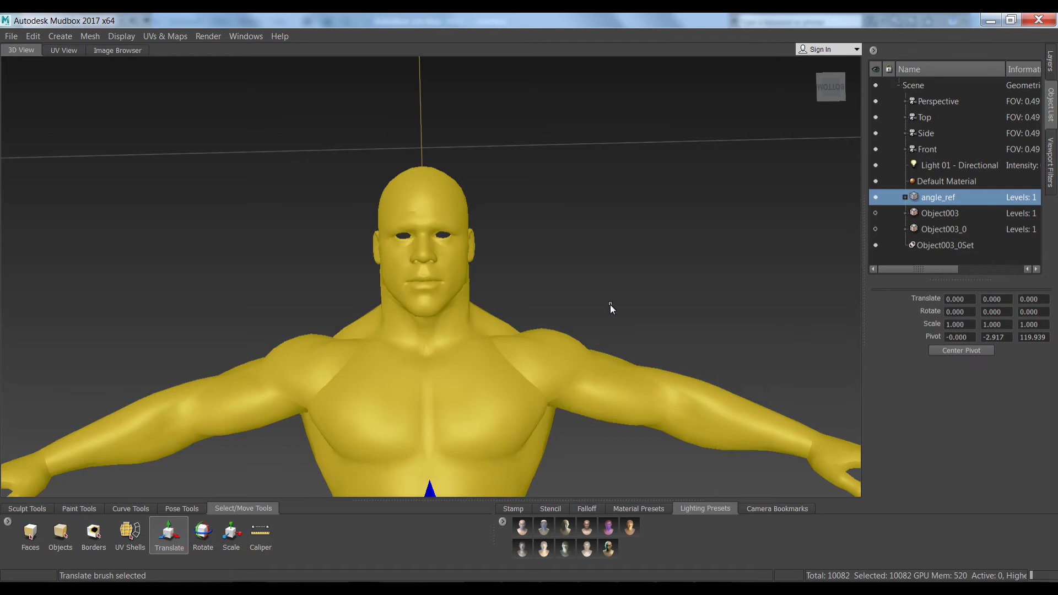
pyautogui.keyDown('alt'); pyautogui.moveTo(617, 322); pyautogui.dragTo(613, 198, button='right'); pyautogui.keyUp('alt')
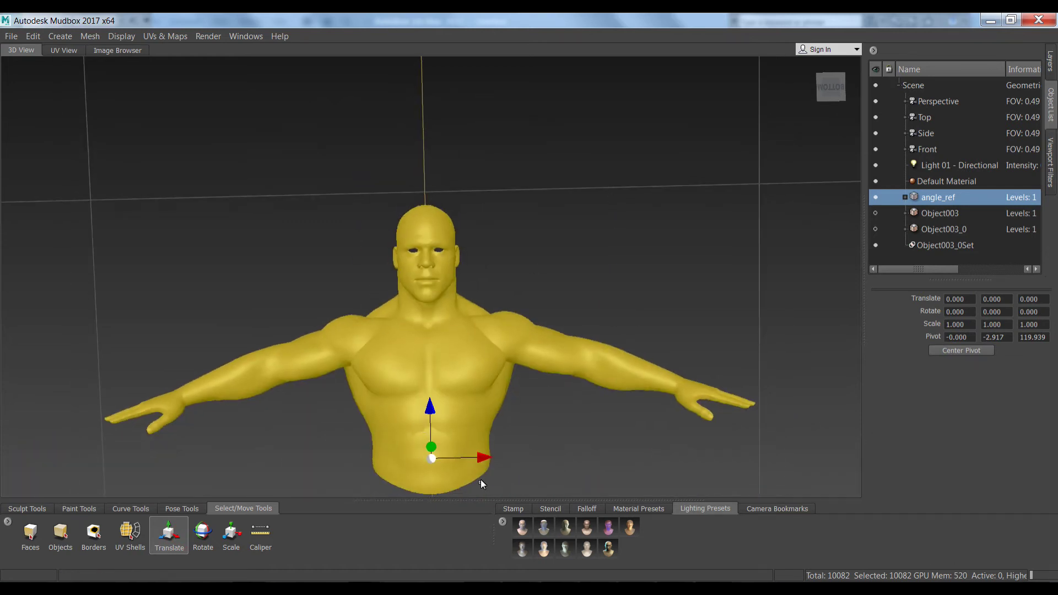
pyautogui.moveTo(480, 462); pyautogui.dragTo(423, 471)
# Import the head mesh Object0_mud and keep it despite its degenerated faces
pyautogui.click(11, 36)
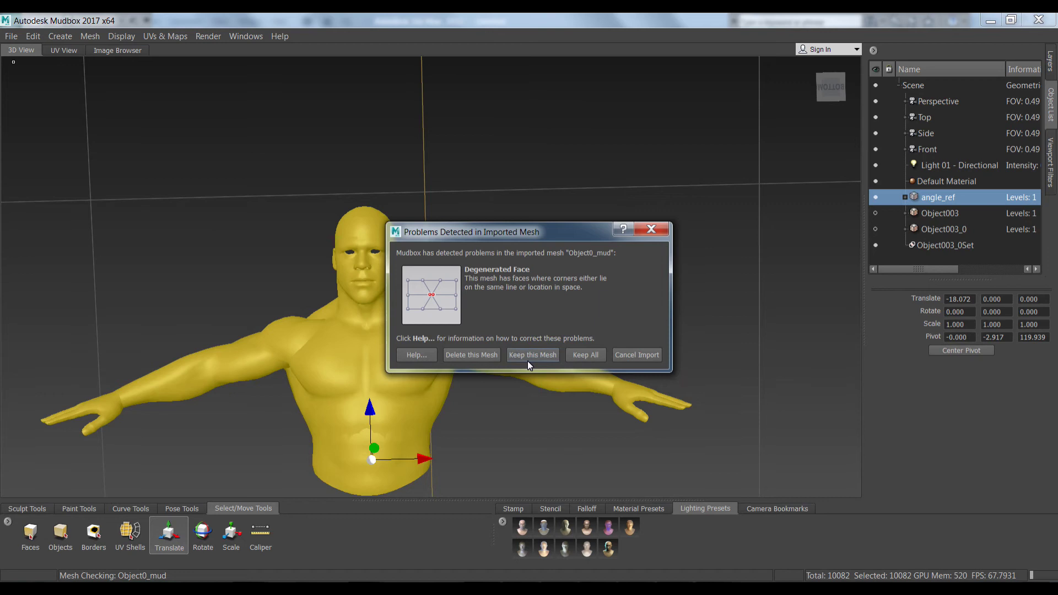
pyautogui.click(527, 356)
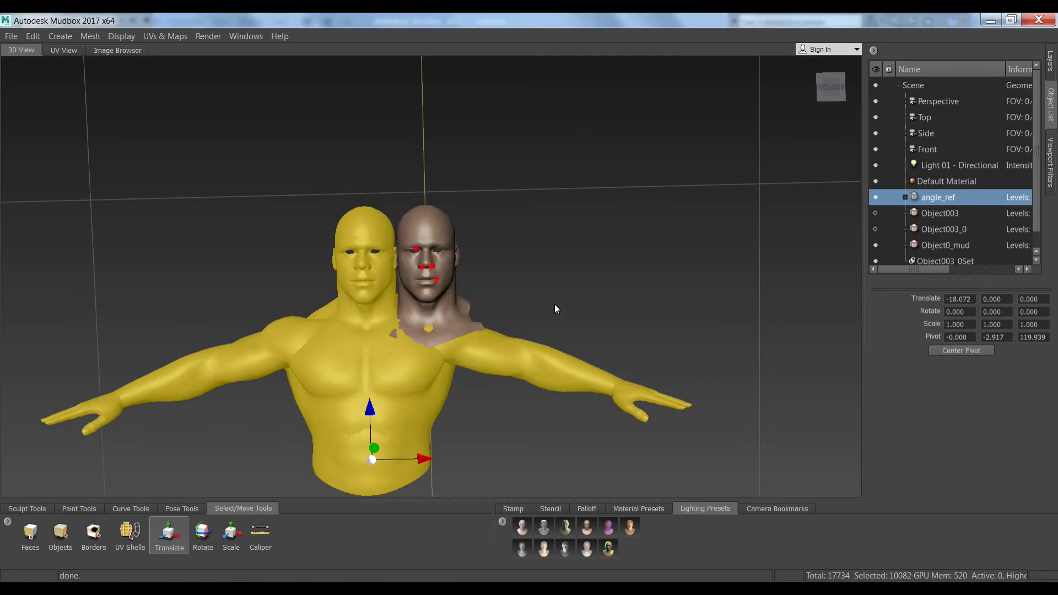
pyautogui.moveTo(548, 282)
pyautogui.keyDown('alt'); pyautogui.mouseDown(button='right')
pyautogui.moveTo(562, 339)
pyautogui.moveTo(553, 301)
pyautogui.mouseUp(button='right'); pyautogui.keyUp('alt')
# Move the angle_ref body along X to about -21.25 and rotate it around Z to about 353 degrees
pyautogui.moveTo(414, 490); pyautogui.dragTo(403, 485)
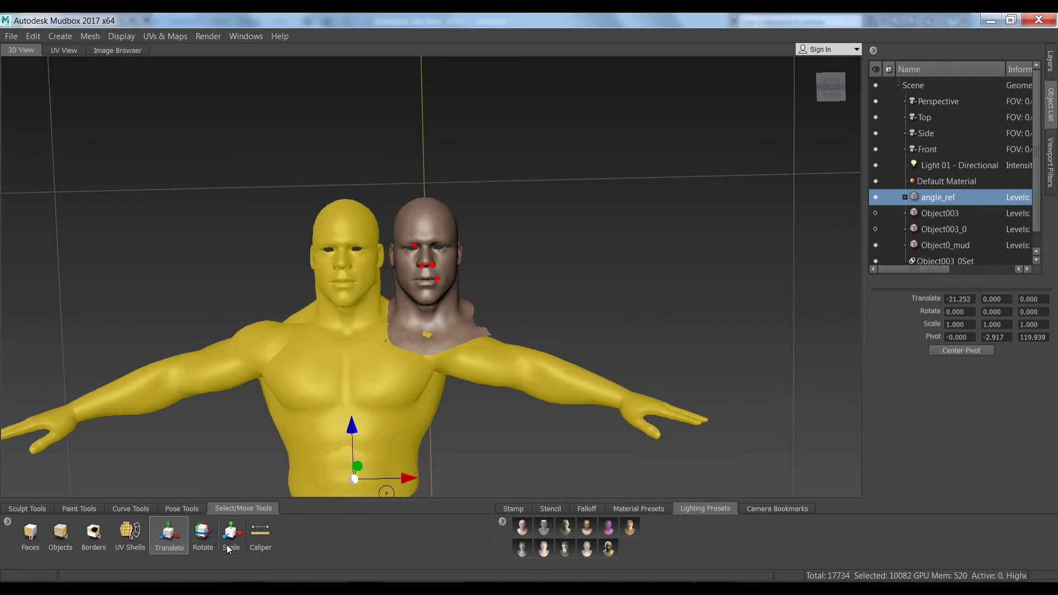
pyautogui.click(203, 535)
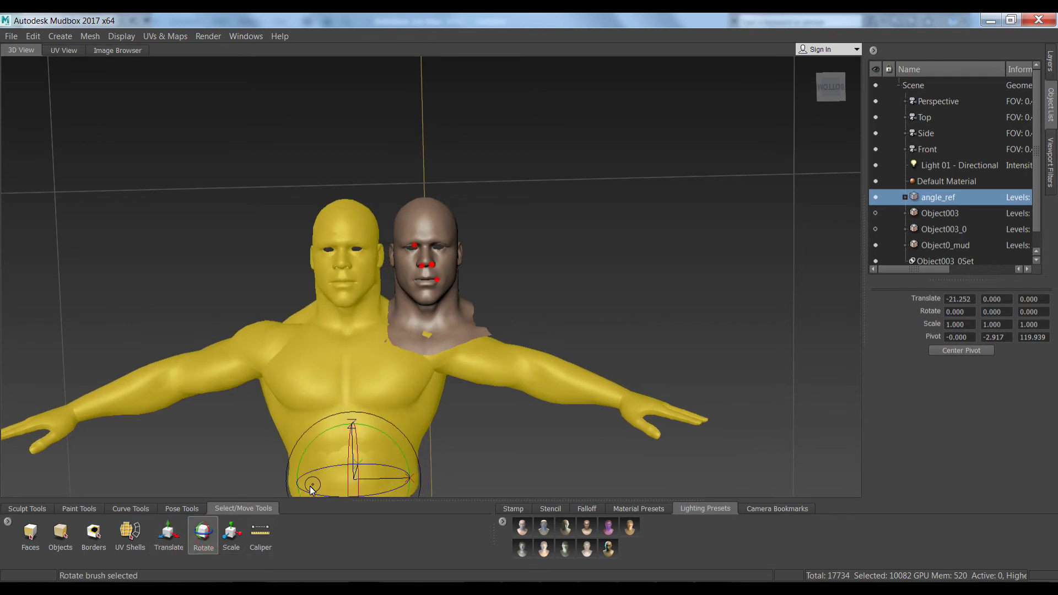
pyautogui.moveTo(306, 490); pyautogui.dragTo(313, 490)
# Lock the angle_ref reference body in the object list
pyautogui.keyDown('alt'); pyautogui.moveTo(618, 300); pyautogui.dragTo(686, 466, button='right'); pyautogui.keyUp('alt')
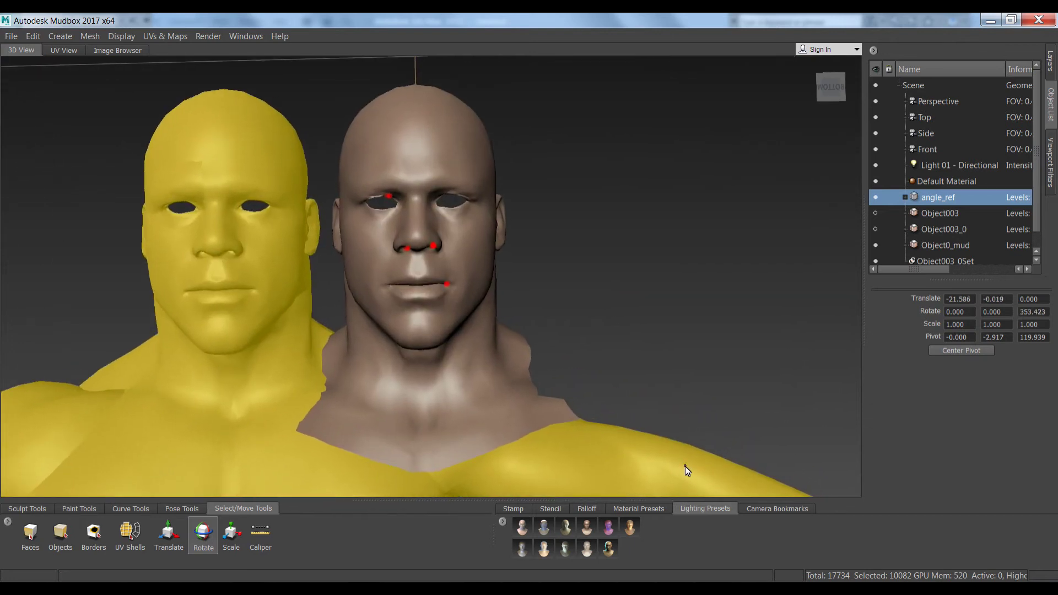
pyautogui.click(890, 198)
pyautogui.click(675, 278)
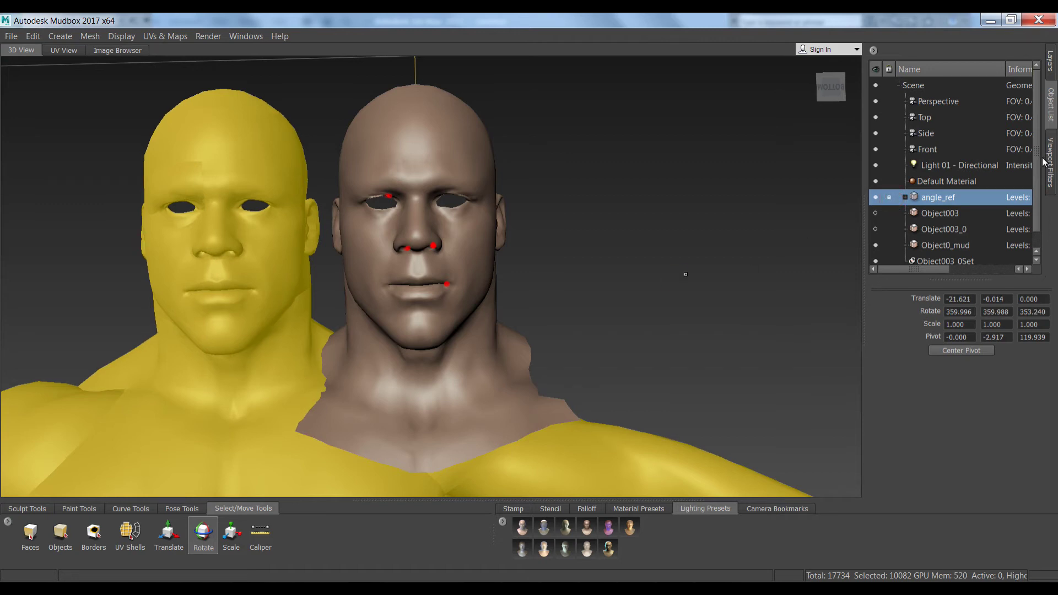
# Change the selection from angle_ref to Object0_mud and finally to the hidden Object003_0 mesh
pyautogui.moveTo(1034, 207); pyautogui.dragTo(1038, 231)
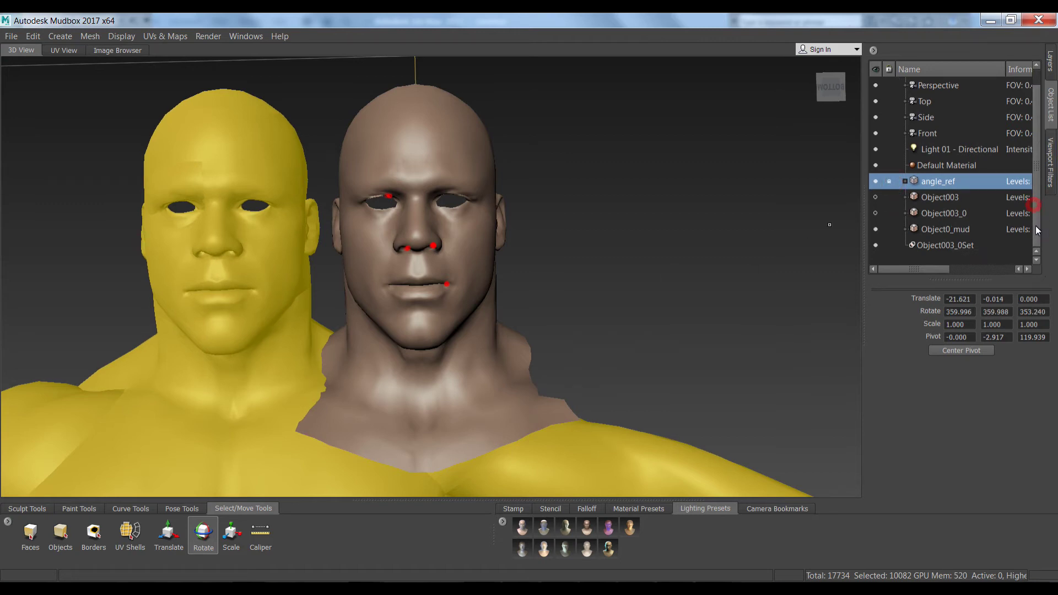
pyautogui.click(947, 236)
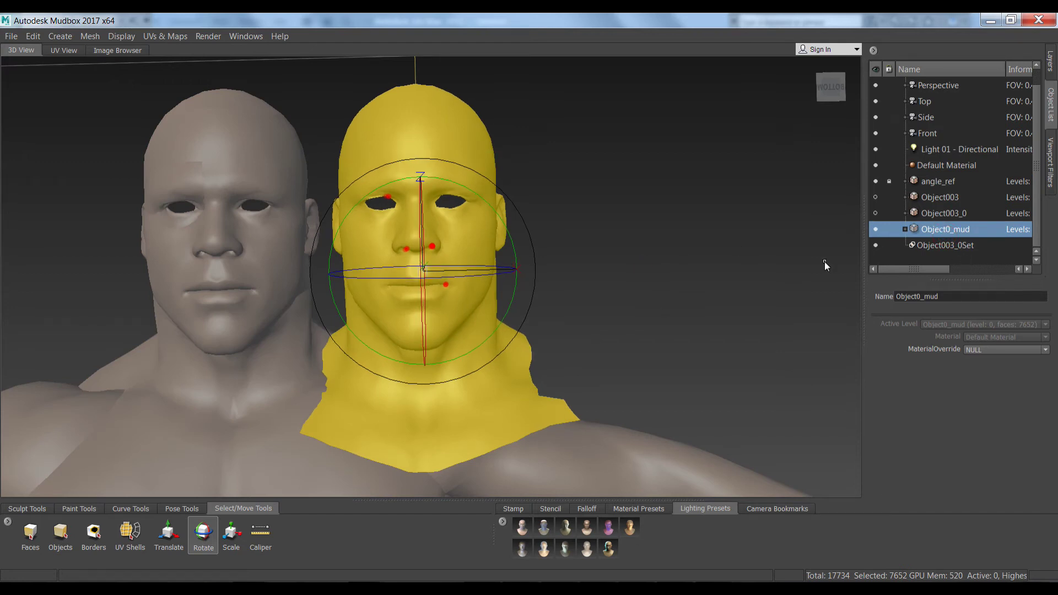
pyautogui.moveTo(676, 261); pyautogui.dragTo(763, 227)
pyautogui.click(966, 218)
pyautogui.click(687, 273)
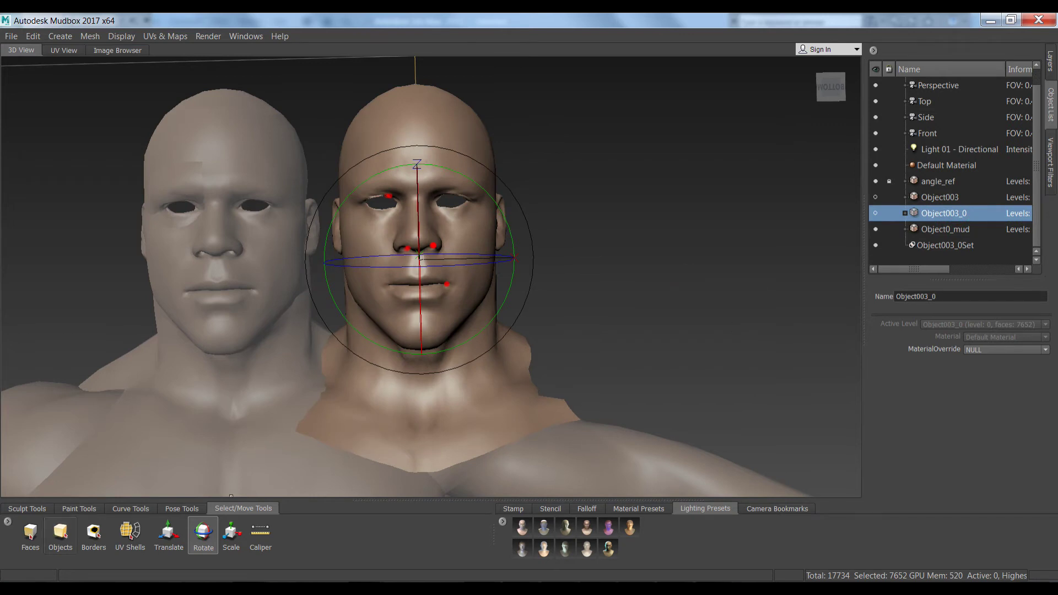
# Smooth both mouth corners and the area under both nostrils of the new head with the Smooth brush at strength 34.20
pyautogui.click(17, 509)
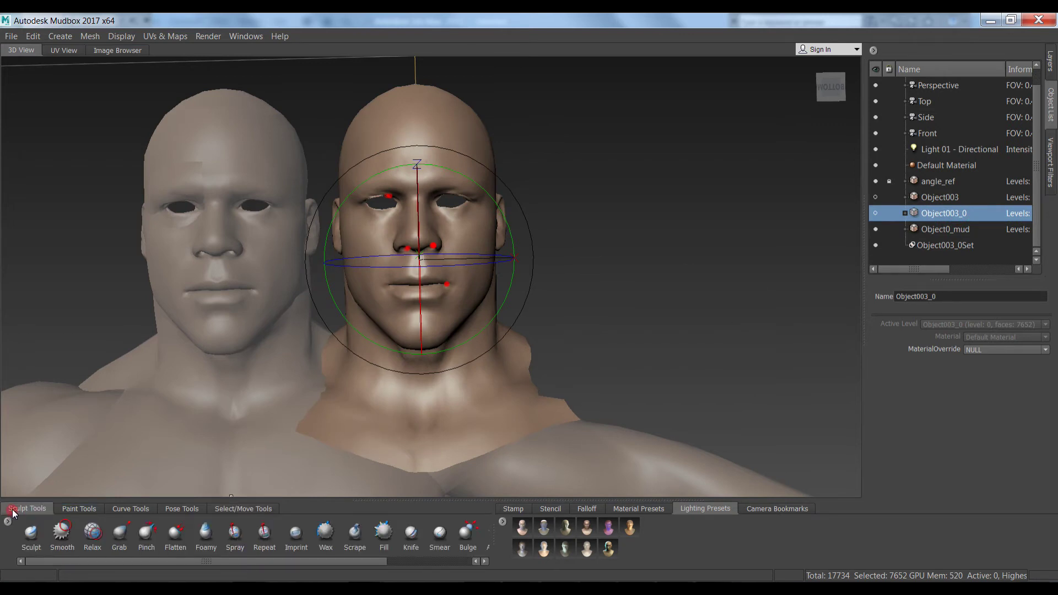
pyautogui.click(62, 533)
pyautogui.keyDown('alt'); pyautogui.moveTo(587, 281); pyautogui.dragTo(655, 500, button='right'); pyautogui.keyUp('alt')
pyautogui.moveTo(626, 241)
pyautogui.keyDown('alt'); pyautogui.mouseDown()
pyautogui.moveTo(671, 252)
pyautogui.moveTo(706, 246)
pyautogui.mouseUp(); pyautogui.keyUp('alt')
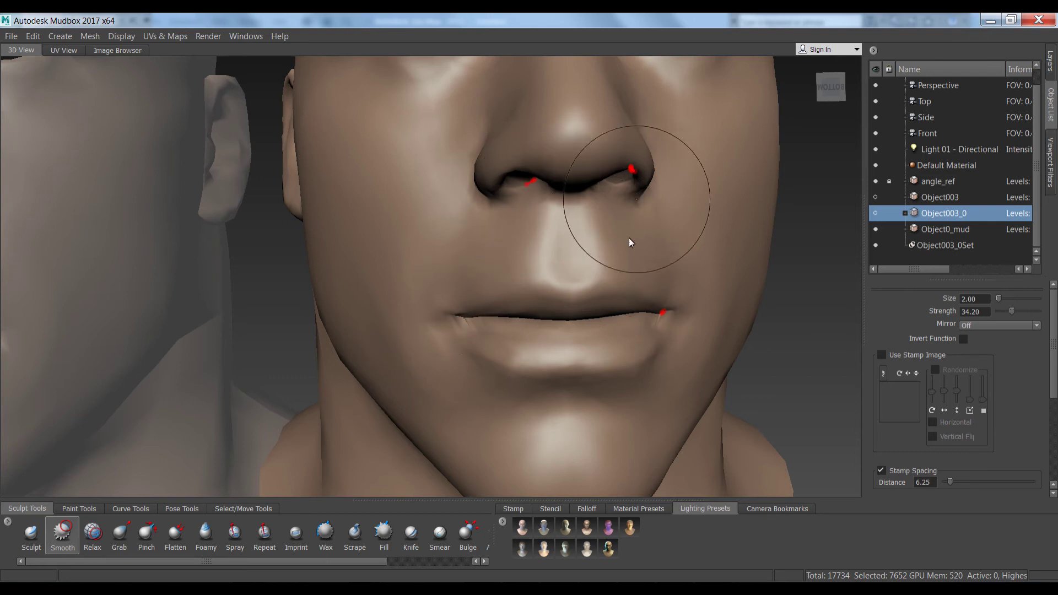
pyautogui.keyDown('alt'); pyautogui.moveTo(613, 299); pyautogui.dragTo(592, 233, button='right'); pyautogui.keyUp('alt')
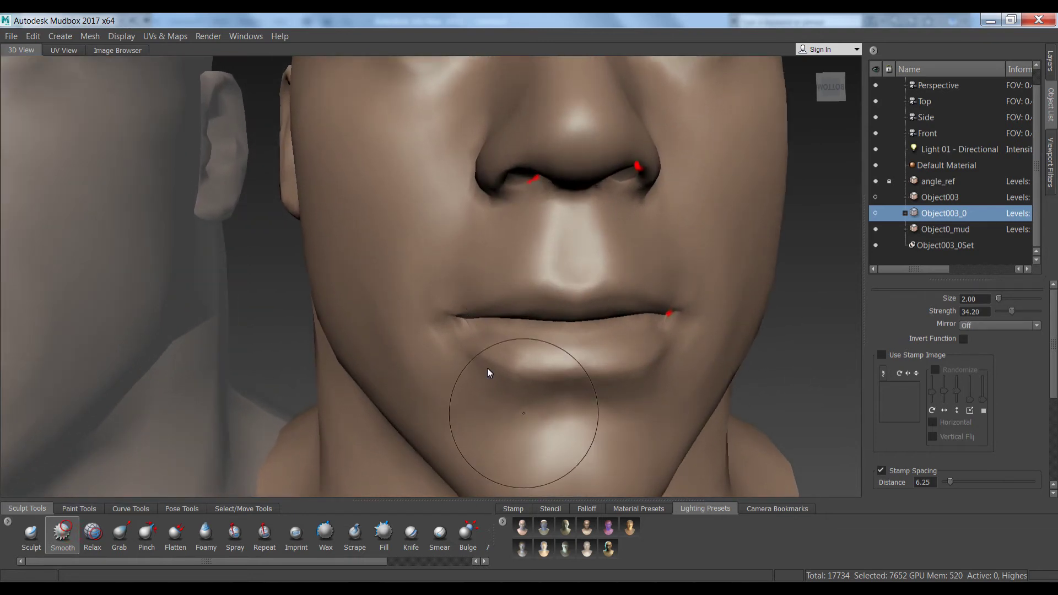
pyautogui.moveTo(462, 326)
pyautogui.mouseDown()
pyautogui.moveTo(488, 333)
pyautogui.moveTo(468, 329)
pyautogui.mouseUp()
pyautogui.moveTo(647, 326); pyautogui.dragTo(669, 319)
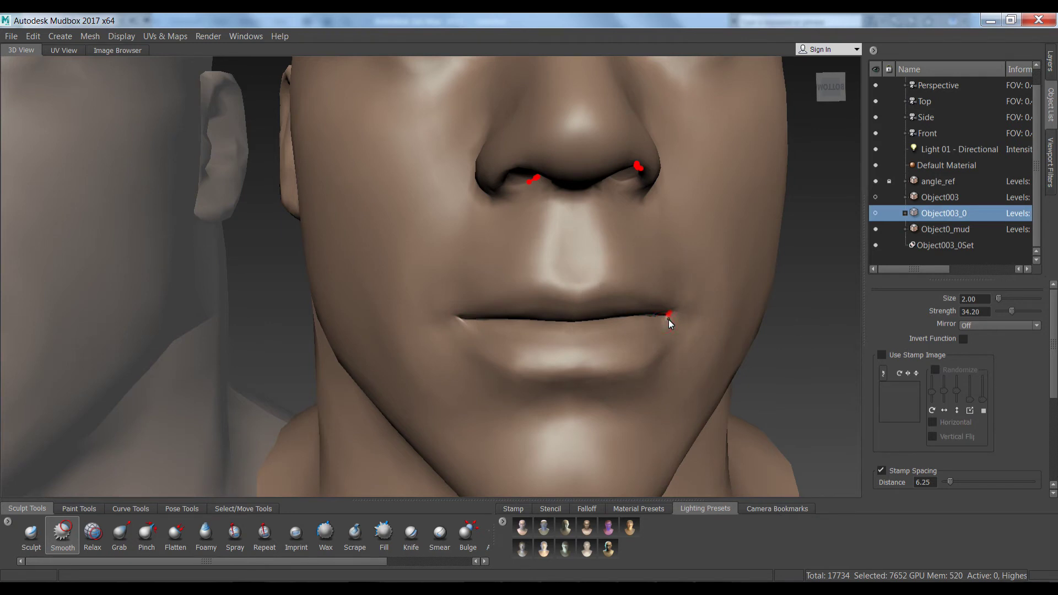
pyautogui.moveTo(508, 190); pyautogui.dragTo(517, 189)
pyautogui.moveTo(629, 197); pyautogui.dragTo(612, 194)
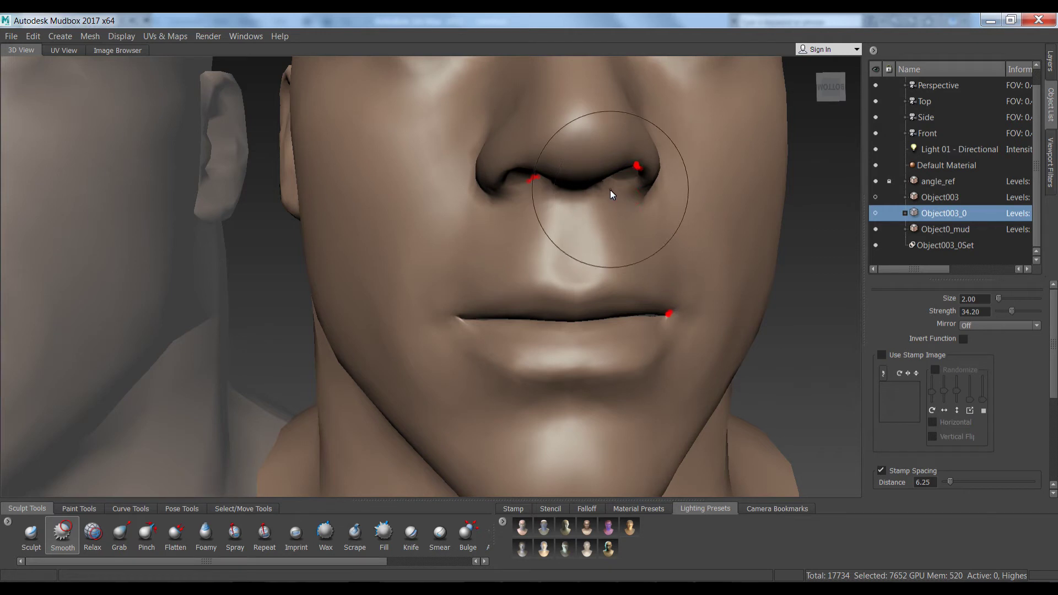
# Smooth the eyelid edges around both eye openings of the new head
pyautogui.keyDown('alt'); pyautogui.moveTo(605, 210); pyautogui.dragTo(613, 270, button='middle'); pyautogui.keyUp('alt')
pyautogui.moveTo(405, 217)
pyautogui.mouseDown()
pyautogui.moveTo(384, 182)
pyautogui.moveTo(464, 168)
pyautogui.mouseUp()
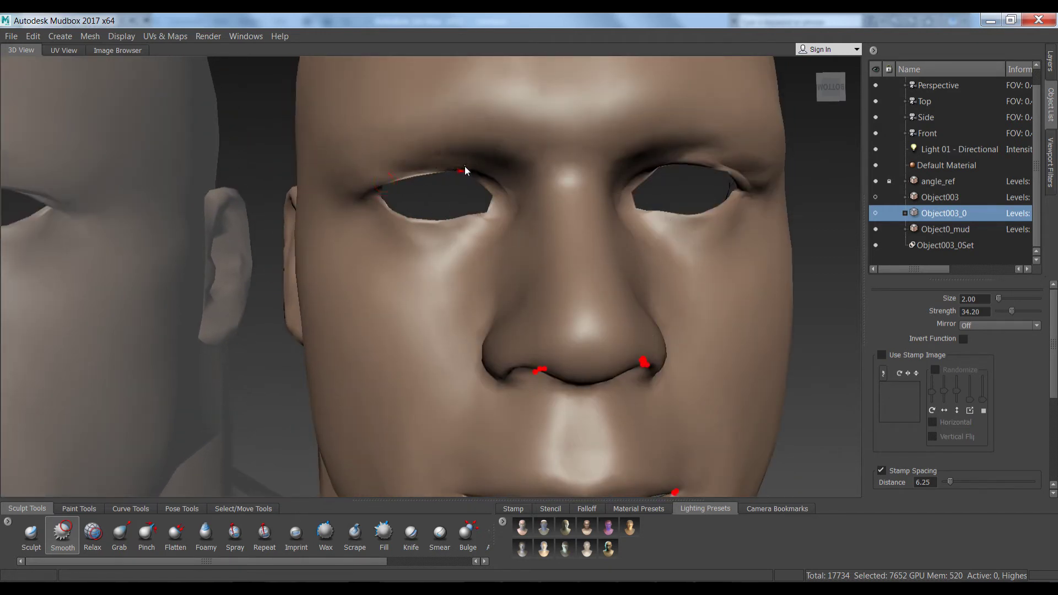
pyautogui.moveTo(489, 206)
pyautogui.mouseDown()
pyautogui.moveTo(484, 217)
pyautogui.moveTo(383, 236)
pyautogui.moveTo(380, 225)
pyautogui.mouseUp()
pyautogui.moveTo(642, 213)
pyautogui.mouseDown()
pyautogui.moveTo(672, 219)
pyautogui.moveTo(739, 204)
pyautogui.moveTo(693, 164)
pyautogui.mouseUp()
pyautogui.moveTo(635, 190); pyautogui.dragTo(654, 168)
# Smooth the underside of the chin and the upper throat on the new head
pyautogui.keyDown('alt'); pyautogui.moveTo(674, 181); pyautogui.dragTo(586, 21, button='right'); pyautogui.keyUp('alt')
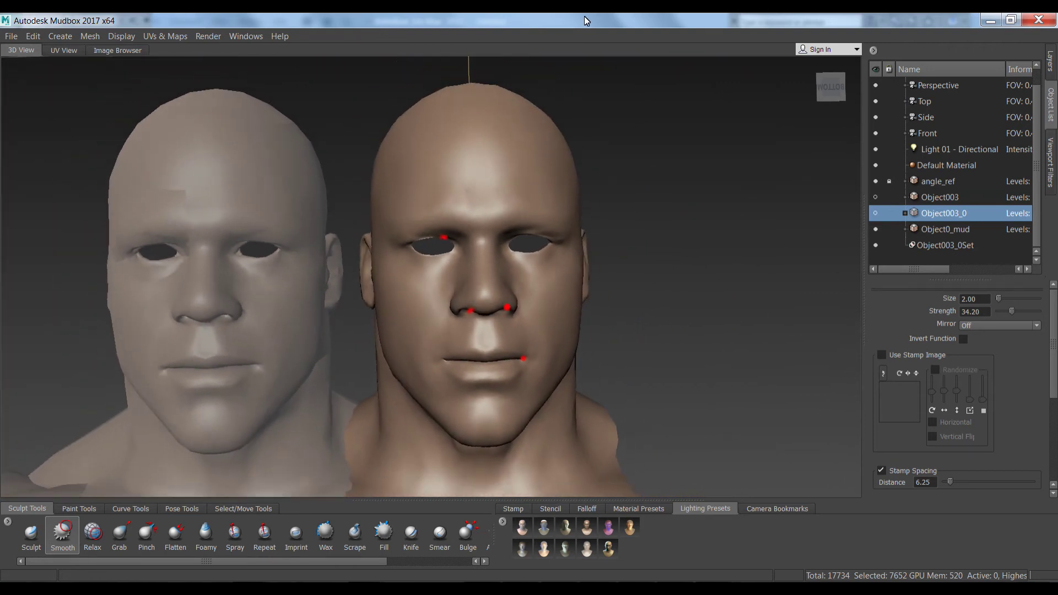
pyautogui.keyDown('alt'); pyautogui.moveTo(573, 289); pyautogui.dragTo(573, 190); pyautogui.keyUp('alt')
pyautogui.moveTo(465, 363); pyautogui.dragTo(462, 329)
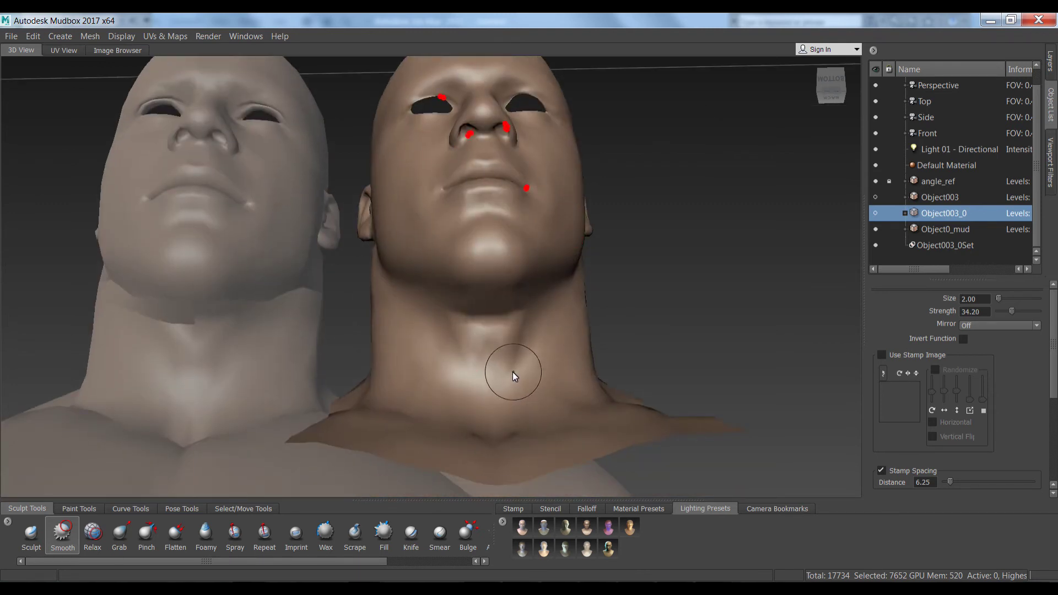
pyautogui.moveTo(502, 319)
pyautogui.mouseDown()
pyautogui.moveTo(467, 316)
pyautogui.moveTo(487, 382)
pyautogui.moveTo(468, 307)
pyautogui.moveTo(265, 430)
pyautogui.moveTo(373, 140)
pyautogui.mouseUp()
# Smooth the outer rim of the new head's ear
pyautogui.keyDown('alt'); pyautogui.moveTo(368, 184); pyautogui.dragTo(327, 220); pyautogui.keyUp('alt')
pyautogui.keyDown('alt'); pyautogui.moveTo(326, 220); pyautogui.dragTo(404, 337, button='right'); pyautogui.keyUp('alt')
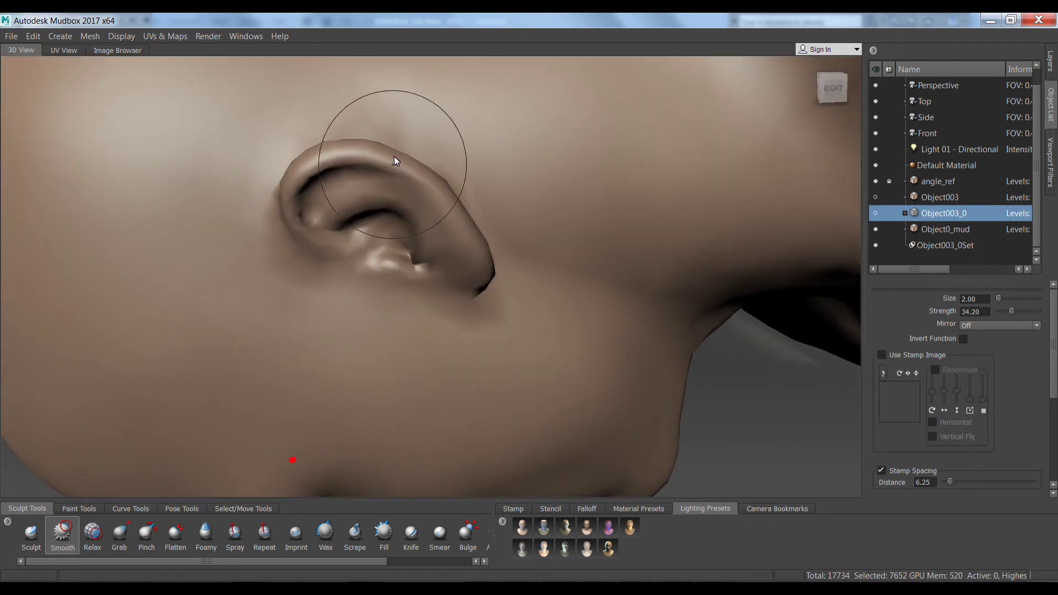
pyautogui.moveTo(405, 147); pyautogui.dragTo(465, 196)
# Pull the mouth corner and the lower eyelid on the same side into shape with the Grab brush at strength 99
pyautogui.moveTo(465, 195)
pyautogui.keyDown('alt'); pyautogui.mouseDown(button='right')
pyautogui.moveTo(494, 201)
pyautogui.moveTo(734, 78)
pyautogui.mouseUp(button='right'); pyautogui.keyUp('alt')
pyautogui.moveTo(734, 78)
pyautogui.keyDown('alt'); pyautogui.mouseDown()
pyautogui.moveTo(753, 243)
pyautogui.moveTo(640, 264)
pyautogui.moveTo(641, 245)
pyautogui.mouseUp(); pyautogui.keyUp('alt')
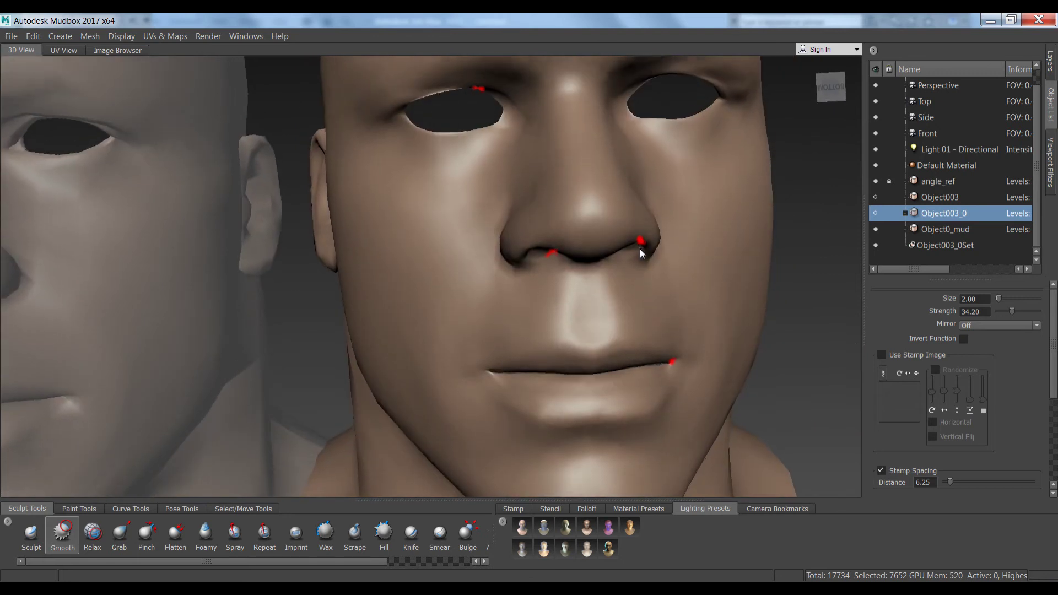
pyautogui.moveTo(742, 287)
pyautogui.keyDown('alt'); pyautogui.mouseDown(button='right')
pyautogui.moveTo(753, 322)
pyautogui.moveTo(682, 134)
pyautogui.mouseUp(button='right'); pyautogui.keyUp('alt')
pyautogui.keyDown('alt'); pyautogui.moveTo(581, 280); pyautogui.dragTo(590, 272); pyautogui.keyUp('alt')
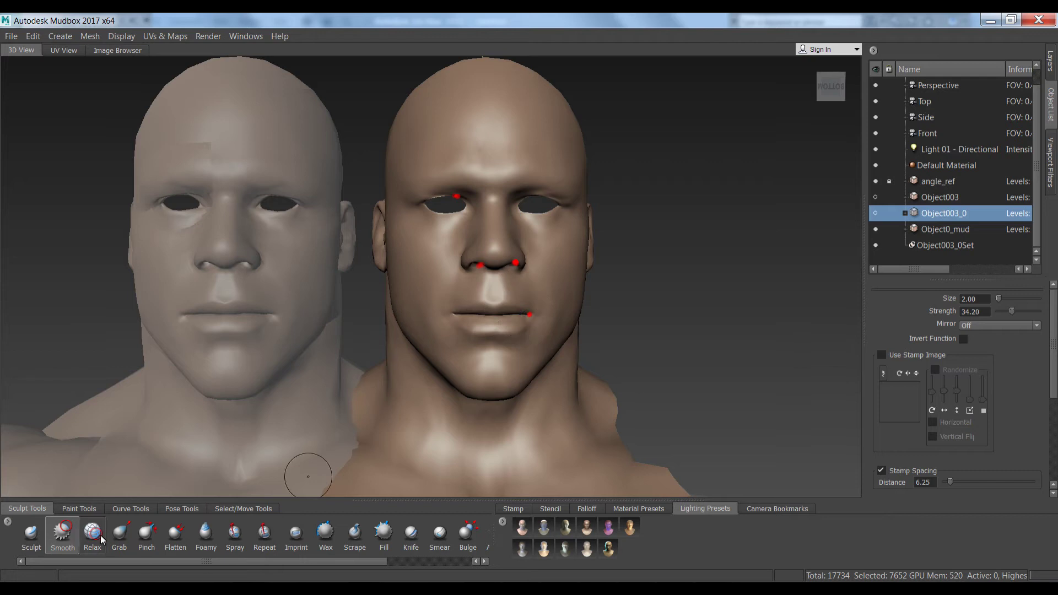
pyautogui.click(119, 539)
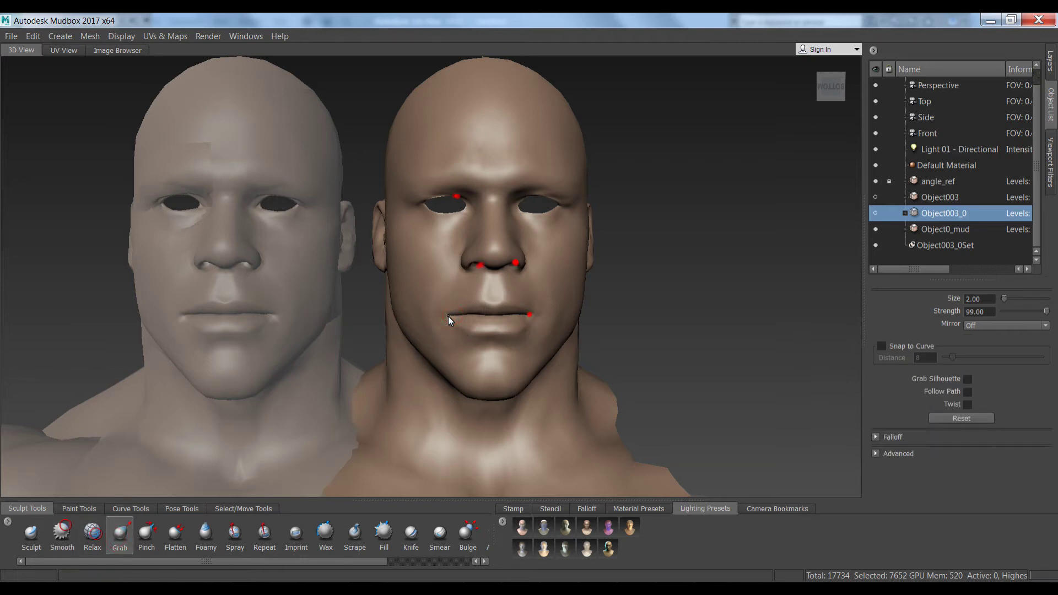
pyautogui.moveTo(530, 324); pyautogui.dragTo(539, 321)
pyautogui.moveTo(531, 218); pyautogui.dragTo(532, 216)
# Hide the Object0_mud head and import the replacement head mesh Object0 _0
pyautogui.keyDown('alt'); pyautogui.moveTo(668, 265); pyautogui.dragTo(653, 240, button='right'); pyautogui.keyUp('alt')
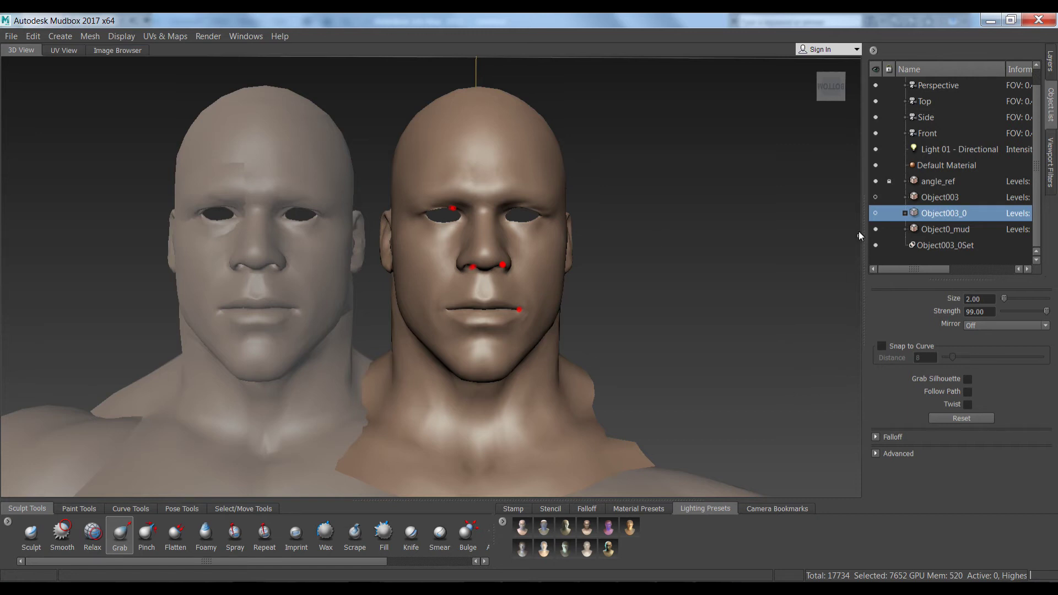
pyautogui.click(876, 230)
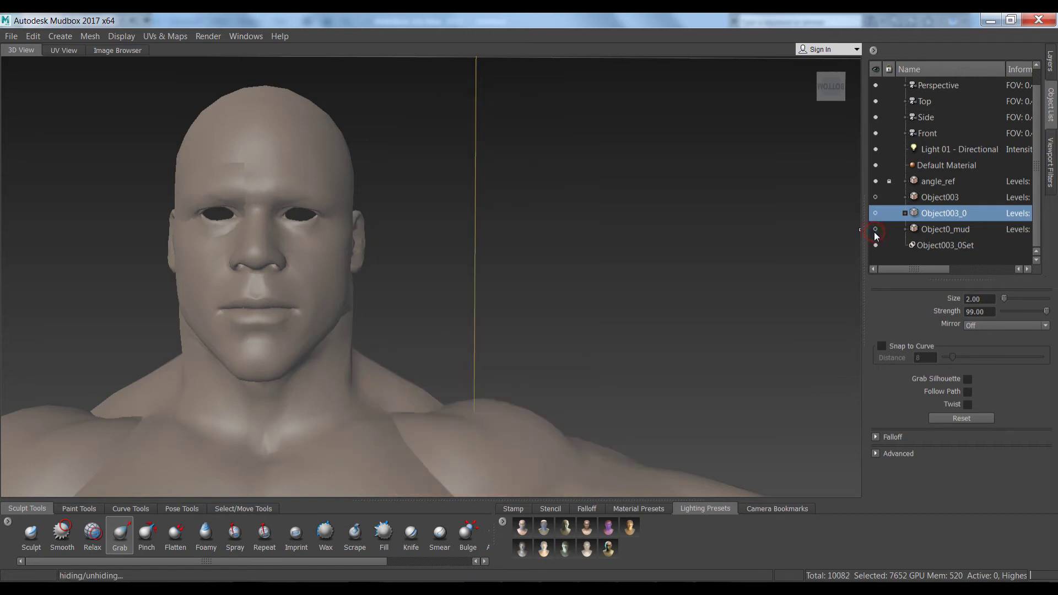
pyautogui.click(11, 35)
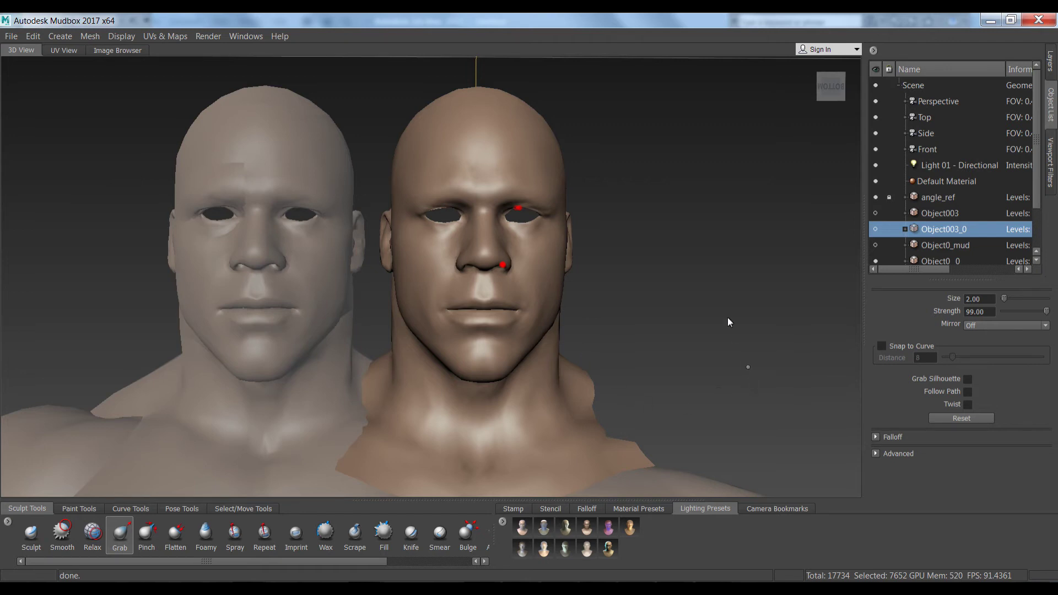
# Choose the Paint Brush and create a 1024 PNG paint layer named Paint Layer 2 in the Diffuse channel for the imported head
pyautogui.keyDown('alt'); pyautogui.moveTo(725, 312); pyautogui.dragTo(744, 363, button='right'); pyautogui.keyUp('alt')
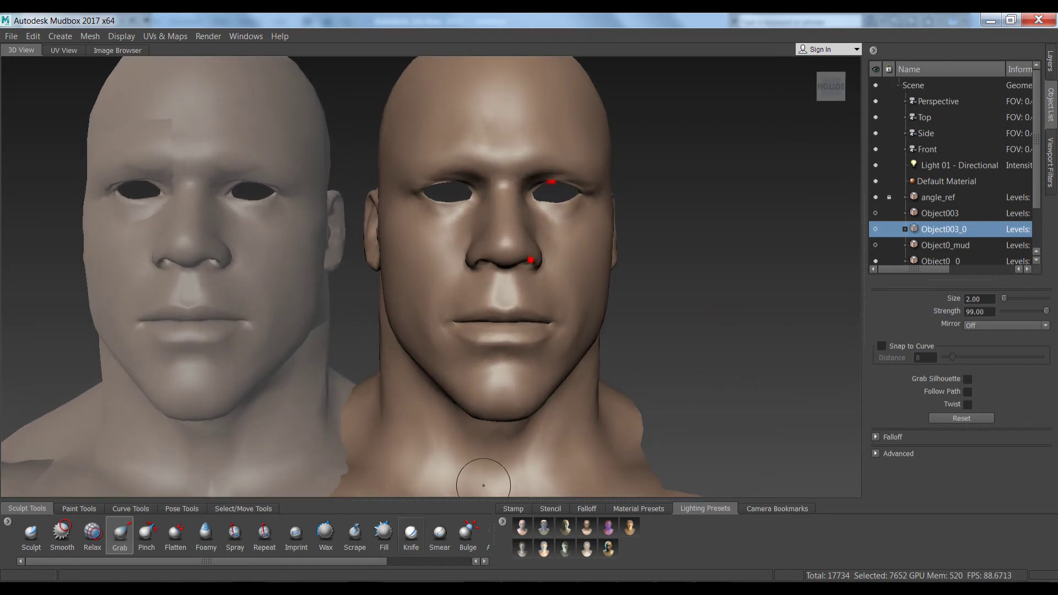
pyautogui.click(75, 508)
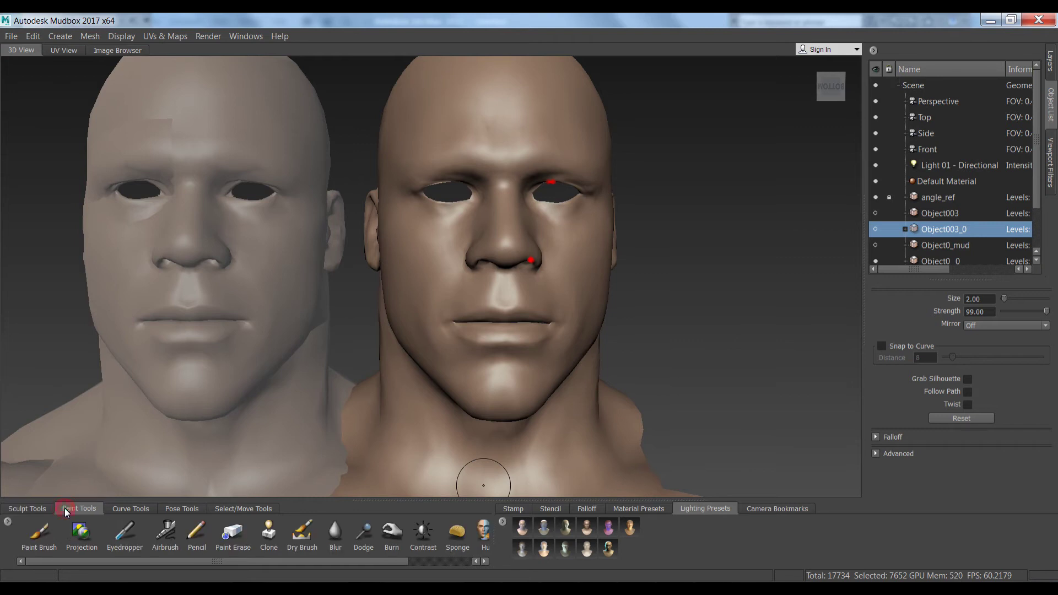
pyautogui.click(38, 531)
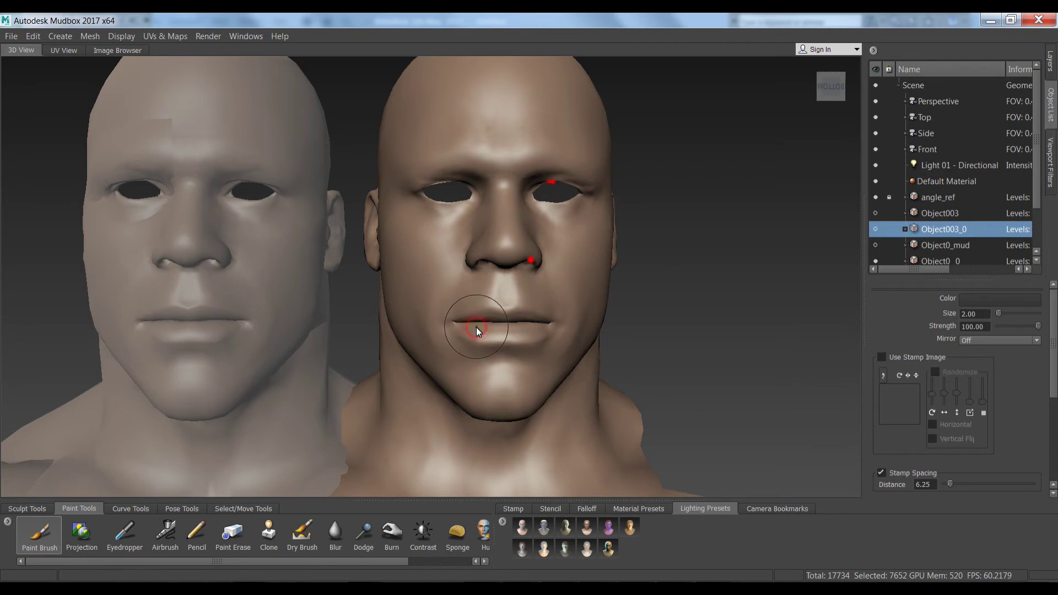
pyautogui.click(1051, 61)
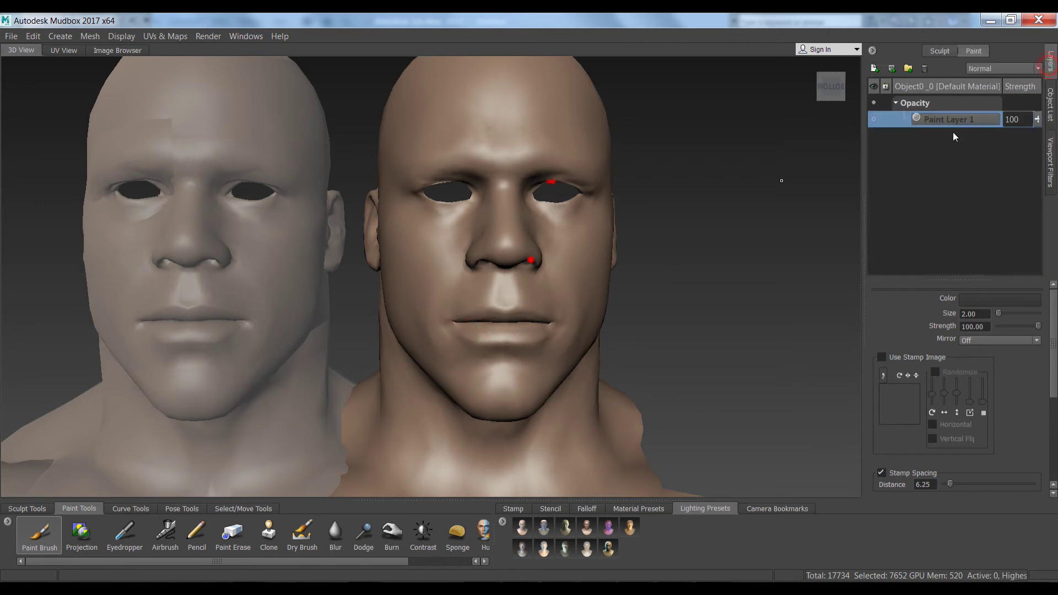
pyautogui.rightClick(942, 139)
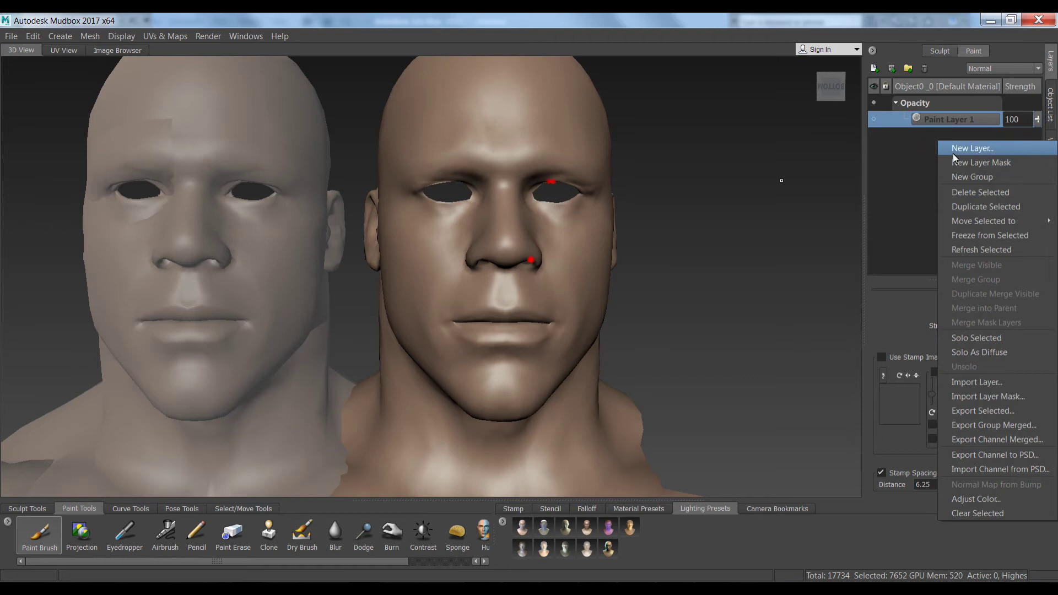
pyautogui.click(959, 148)
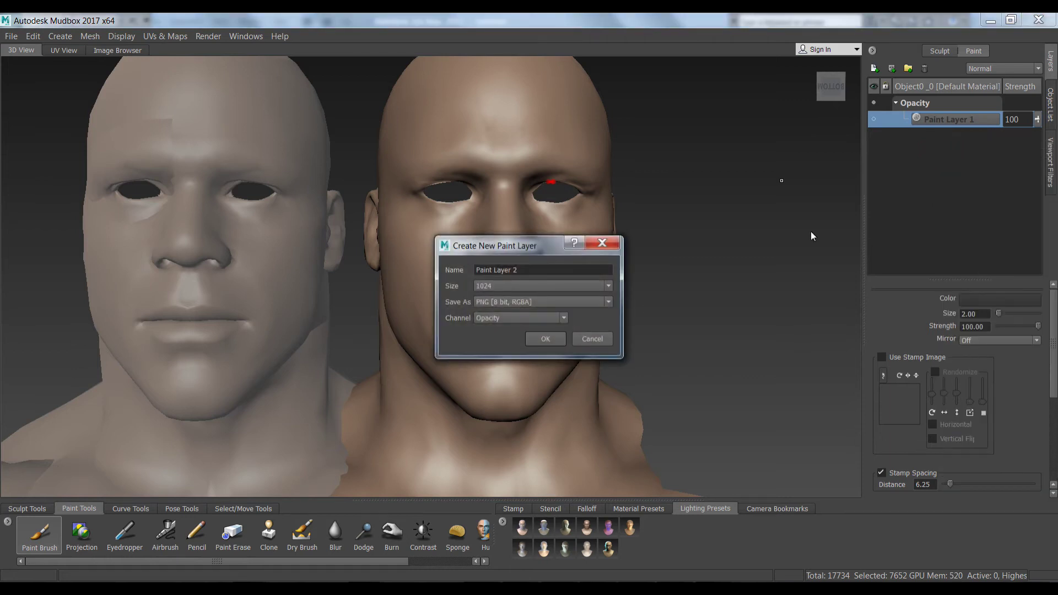
pyautogui.click(528, 319)
pyautogui.click(501, 331)
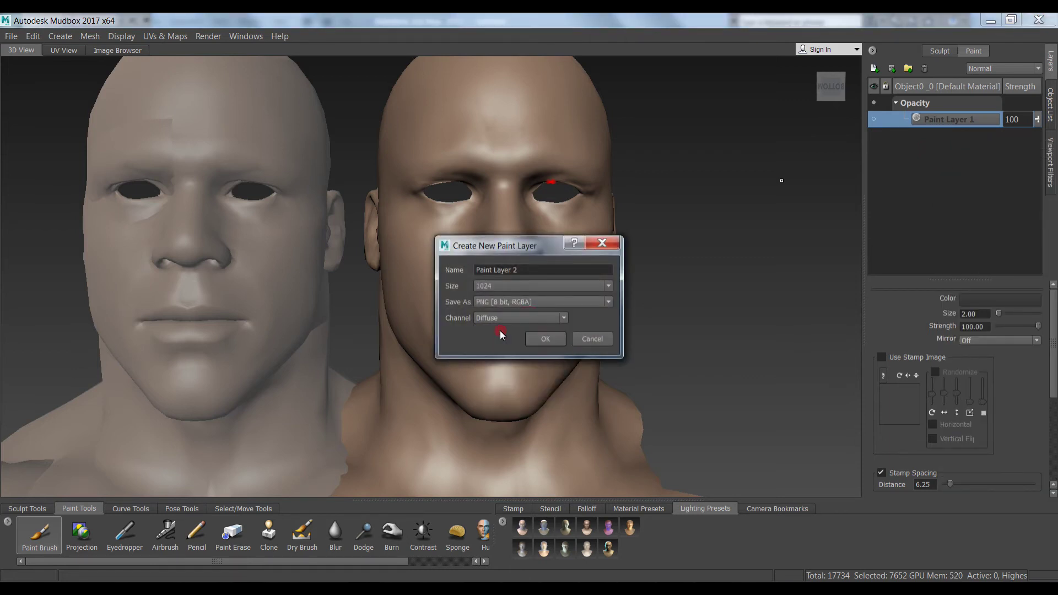
pyautogui.click(539, 339)
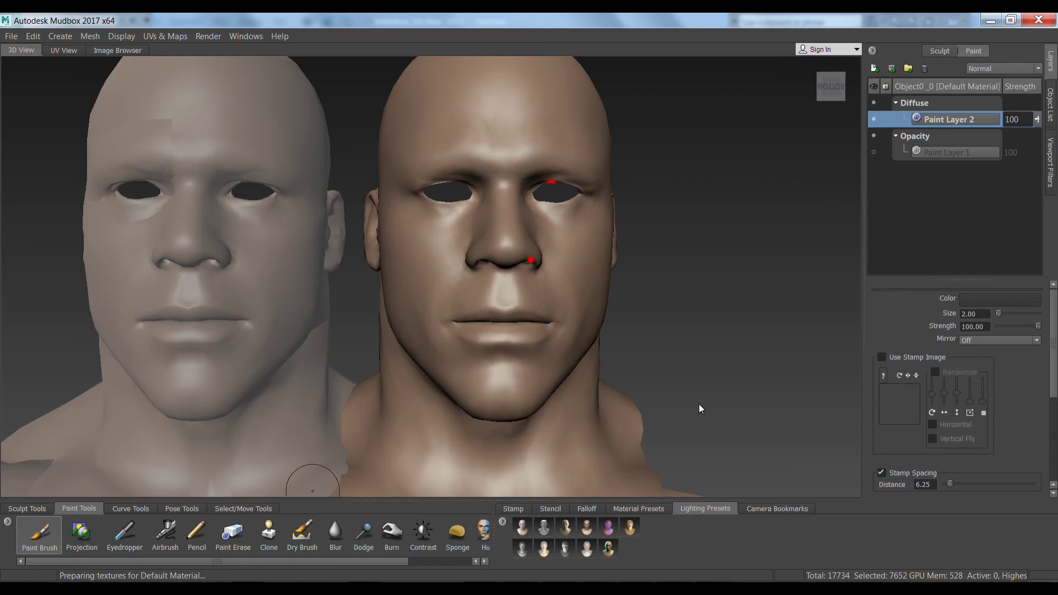
pyautogui.click(197, 534)
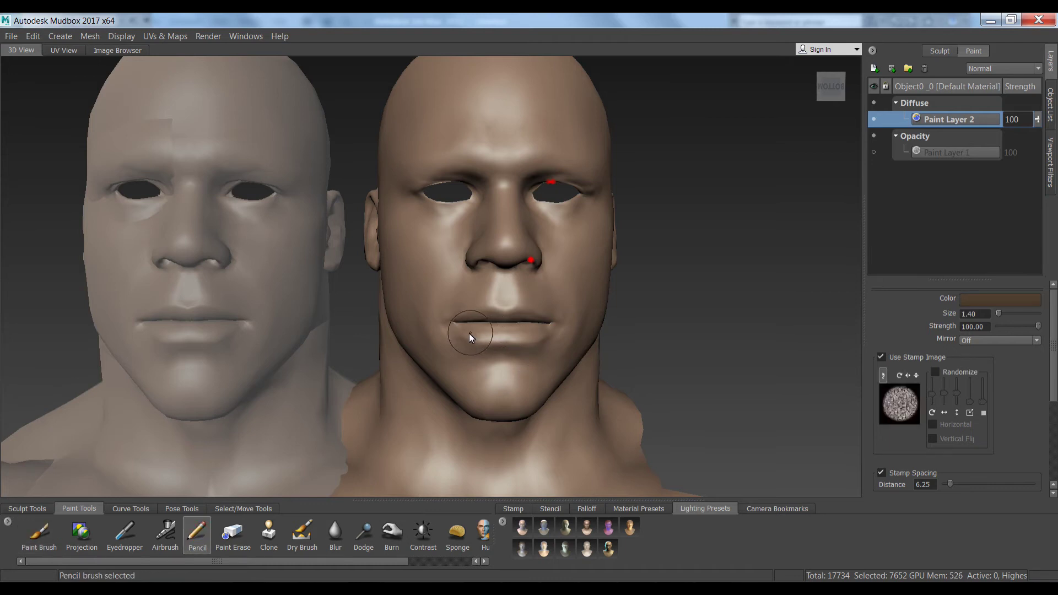
pyautogui.moveTo(464, 319); pyautogui.dragTo(479, 315)
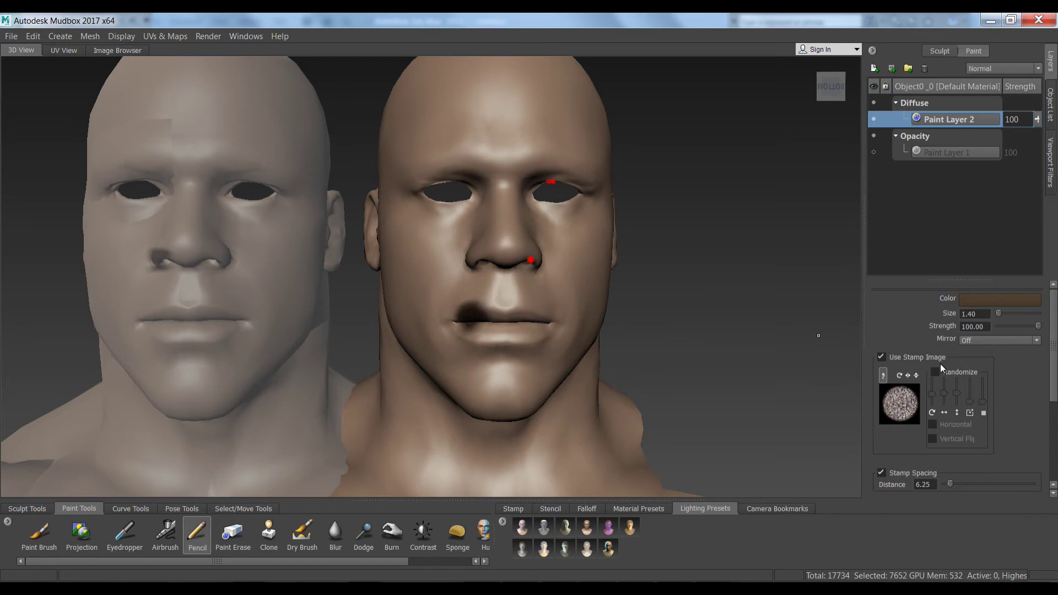
pyautogui.hotkey('ctrl', 'z')
pyautogui.doubleClick(974, 313)
pyautogui.write('0.5')
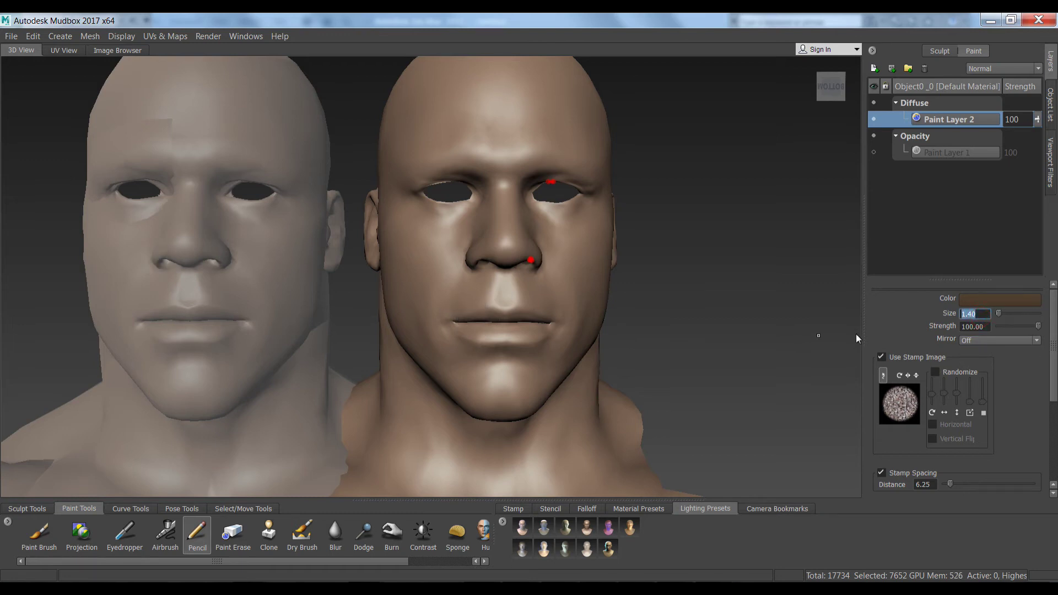
pyautogui.write('0')
# Outline the upper and lower lips of the imported head in black with the Airbrush at strength 58.90
pyautogui.click(165, 533)
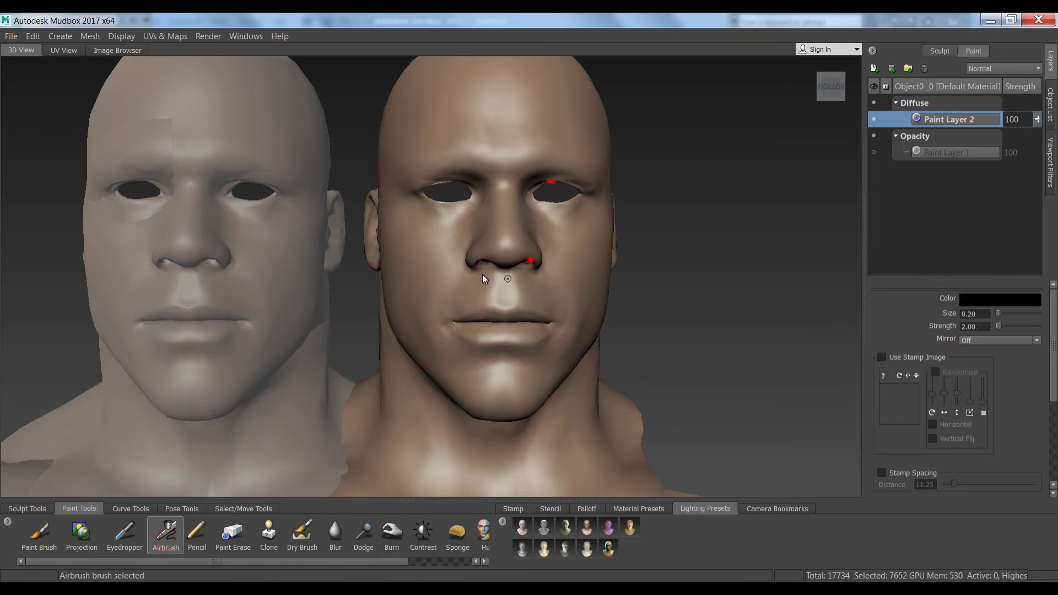
pyautogui.moveTo(477, 318); pyautogui.dragTo(500, 316)
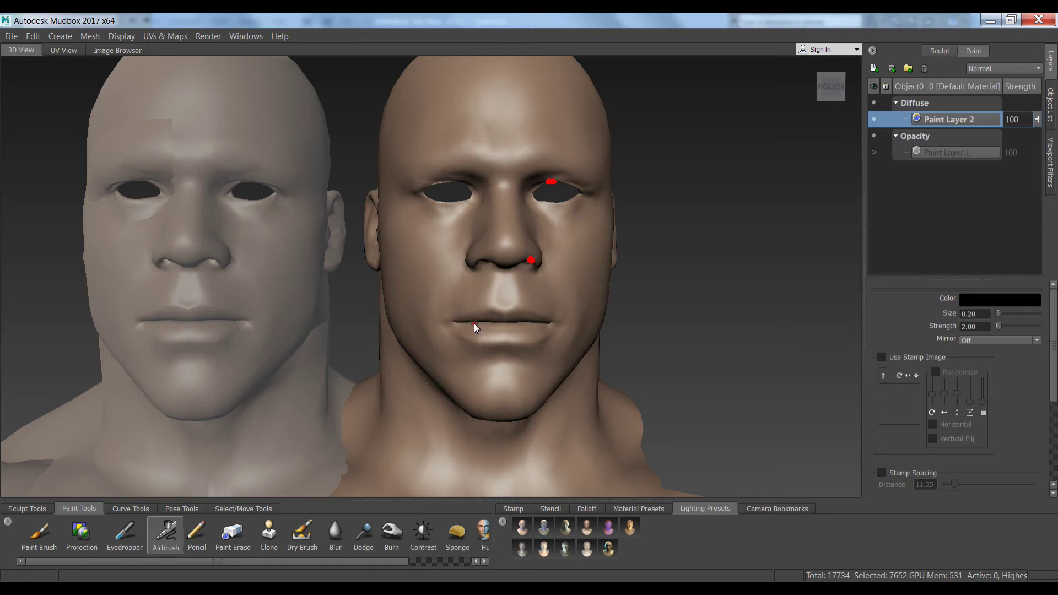
pyautogui.keyDown('alt'); pyautogui.moveTo(475, 324); pyautogui.dragTo(495, 437, button='right'); pyautogui.keyUp('alt')
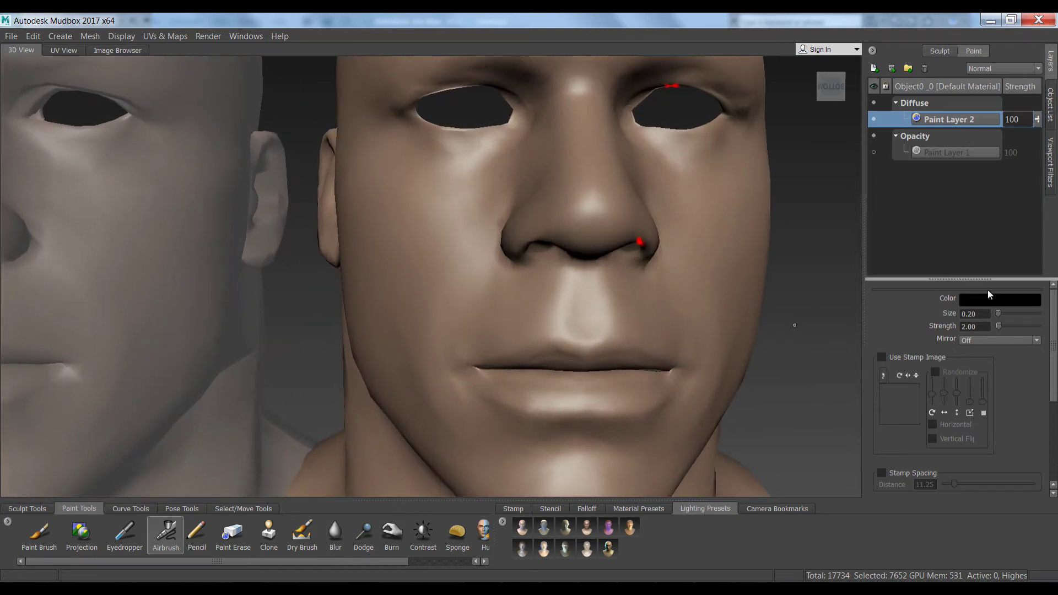
pyautogui.moveTo(998, 327); pyautogui.dragTo(1022, 326)
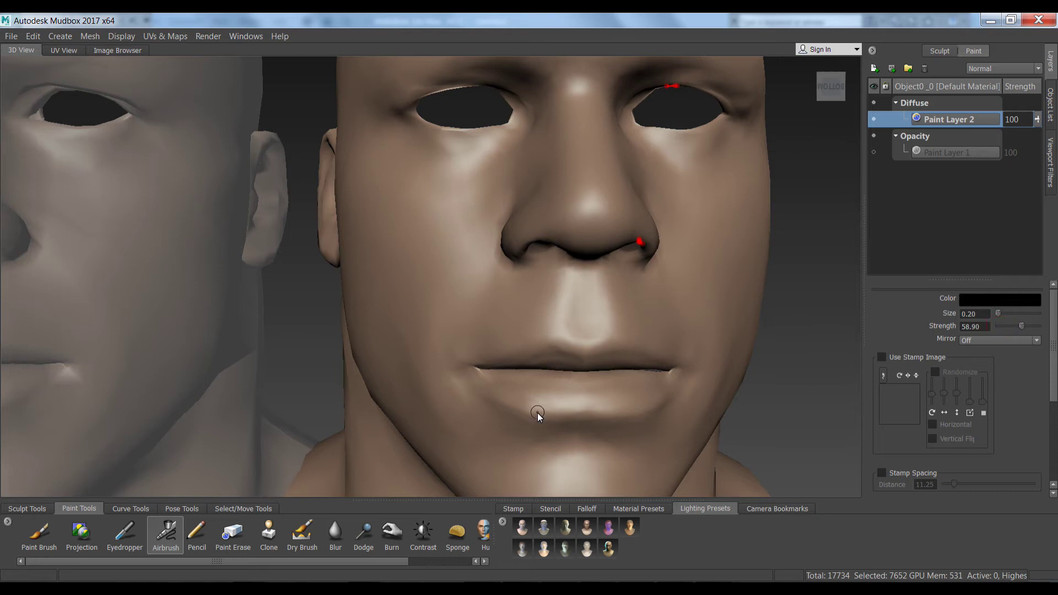
pyautogui.moveTo(582, 363)
pyautogui.mouseDown()
pyautogui.moveTo(557, 352)
pyautogui.moveTo(495, 370)
pyautogui.mouseUp()
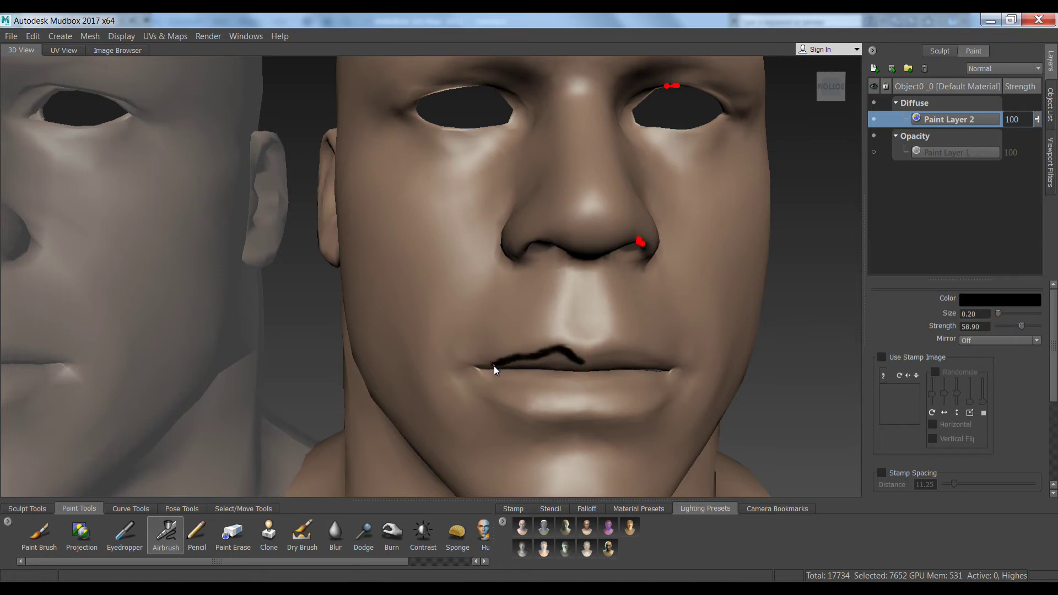
pyautogui.hotkey('ctrl', 'z')
pyautogui.moveTo(584, 364)
pyautogui.mouseDown()
pyautogui.moveTo(552, 352)
pyautogui.moveTo(499, 369)
pyautogui.mouseUp()
pyautogui.moveTo(595, 359); pyautogui.dragTo(621, 353)
pyautogui.moveTo(665, 371)
pyautogui.mouseDown()
pyautogui.moveTo(669, 389)
pyautogui.moveTo(617, 417)
pyautogui.moveTo(545, 414)
pyautogui.moveTo(482, 373)
pyautogui.mouseUp()
# Paint black crease lines on both sides of the nose and a black eyebrow line above one eye
pyautogui.moveTo(489, 257); pyautogui.dragTo(455, 302)
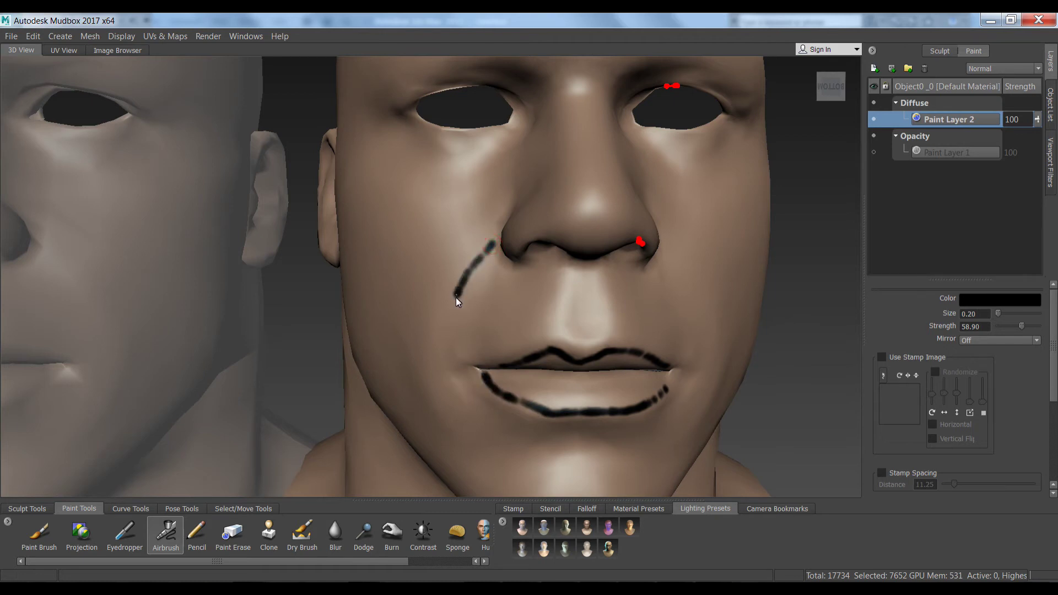
pyautogui.moveTo(661, 243); pyautogui.dragTo(691, 292)
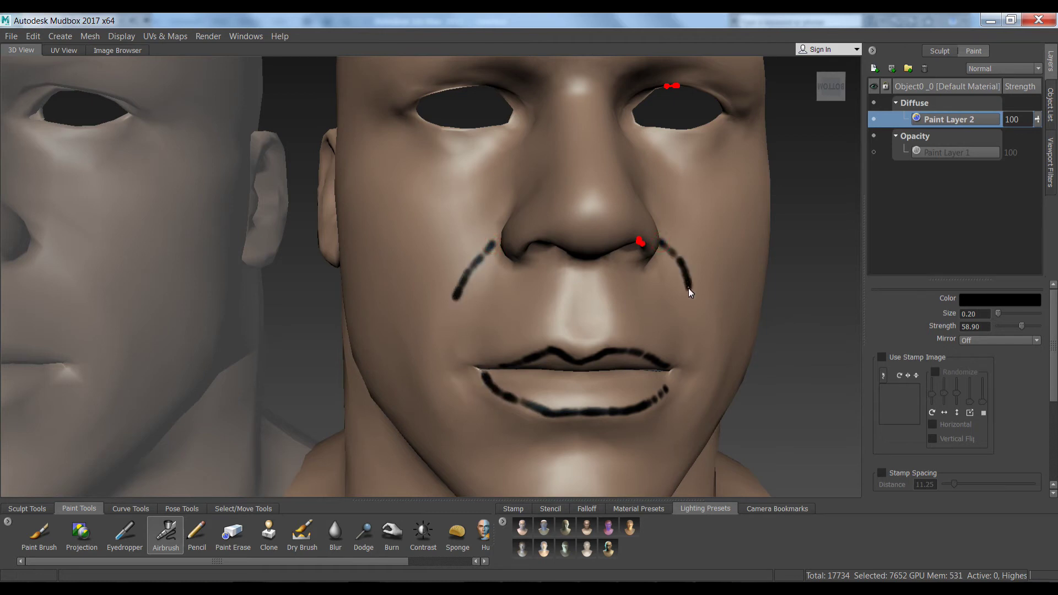
pyautogui.hotkey('ctrl', 'z')
pyautogui.moveTo(659, 263); pyautogui.dragTo(684, 305)
pyautogui.moveTo(667, 268)
pyautogui.keyDown('alt'); pyautogui.mouseDown(button='right')
pyautogui.moveTo(687, 300)
pyautogui.moveTo(649, 158)
pyautogui.mouseUp(button='right'); pyautogui.keyUp('alt')
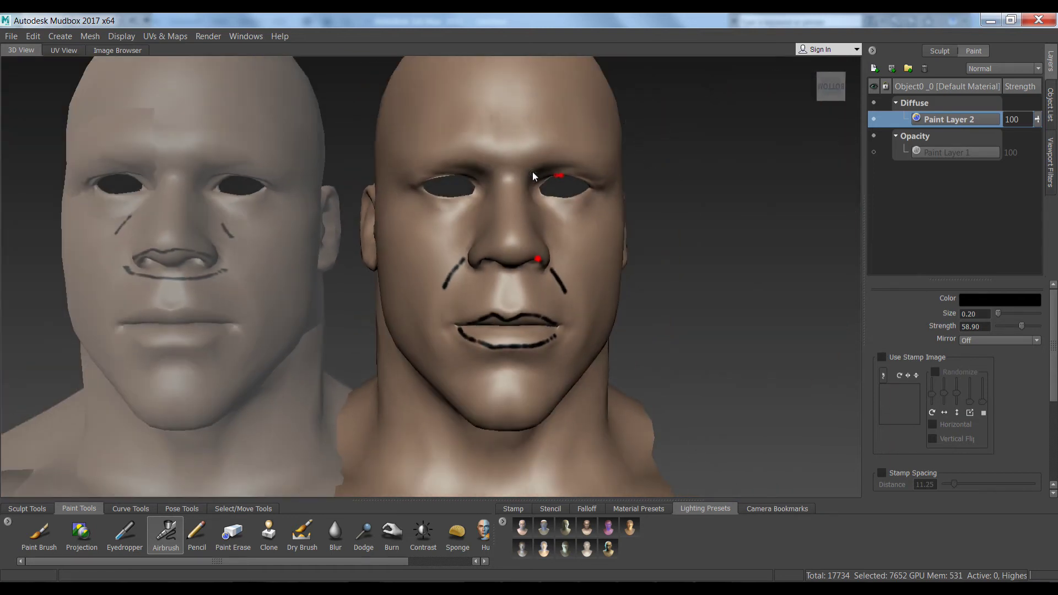
pyautogui.moveTo(532, 171); pyautogui.dragTo(557, 162)
pyautogui.moveTo(679, 240)
pyautogui.keyDown('alt'); pyautogui.mouseDown(button='right')
pyautogui.moveTo(686, 262)
pyautogui.moveTo(666, 190)
pyautogui.mouseUp(button='right'); pyautogui.keyUp('alt')
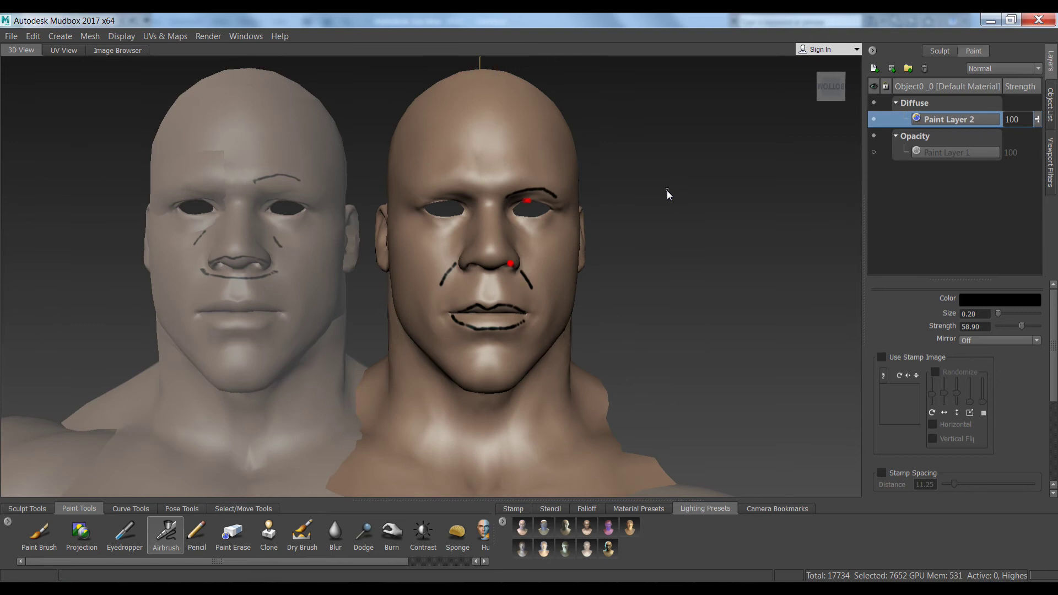
pyautogui.rightClick(939, 122)
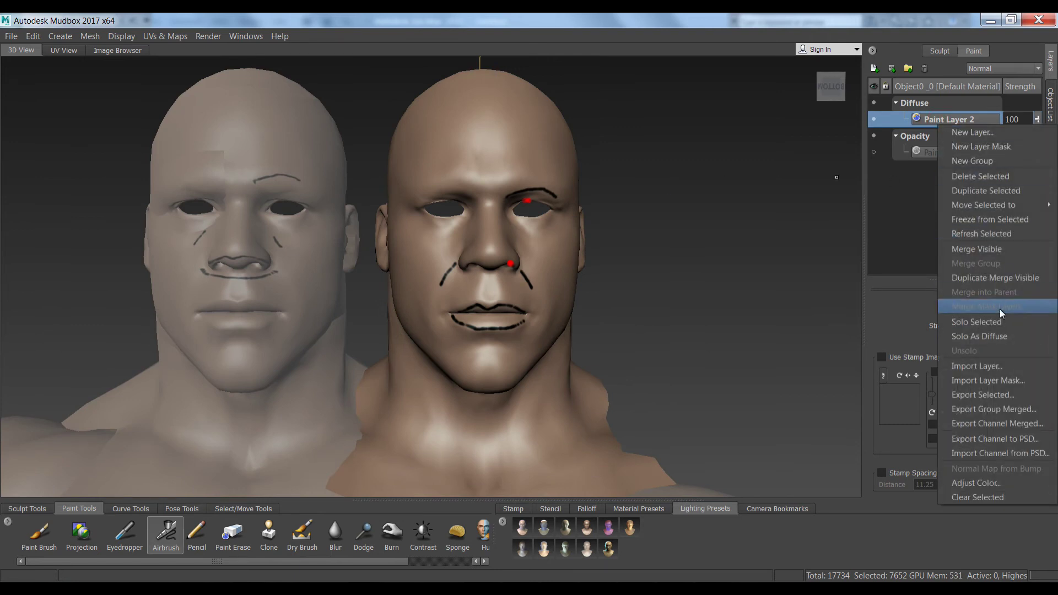
pyautogui.click(920, 222)
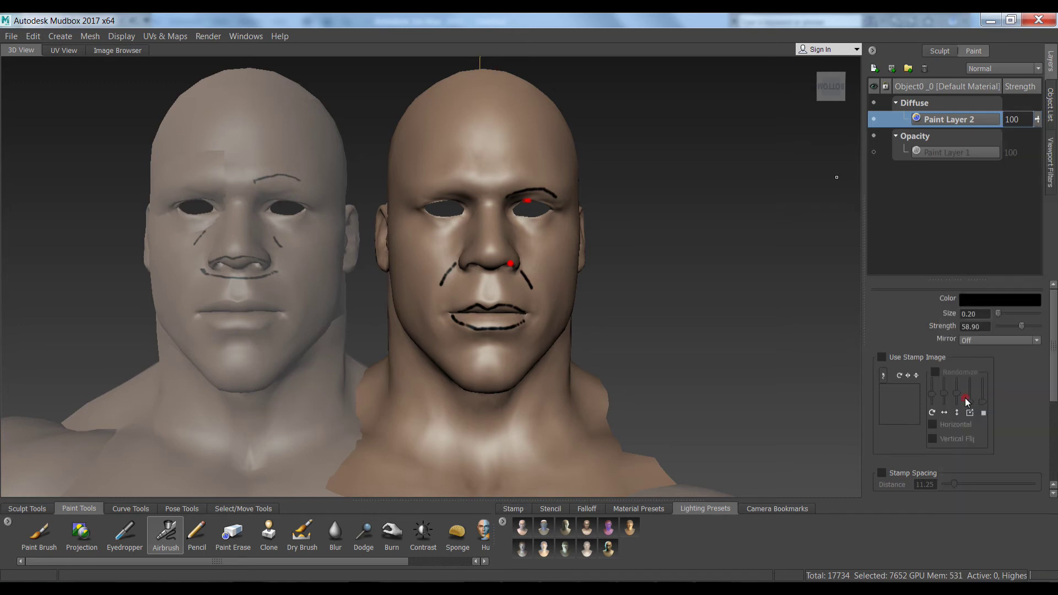
pyautogui.rightClick(937, 123)
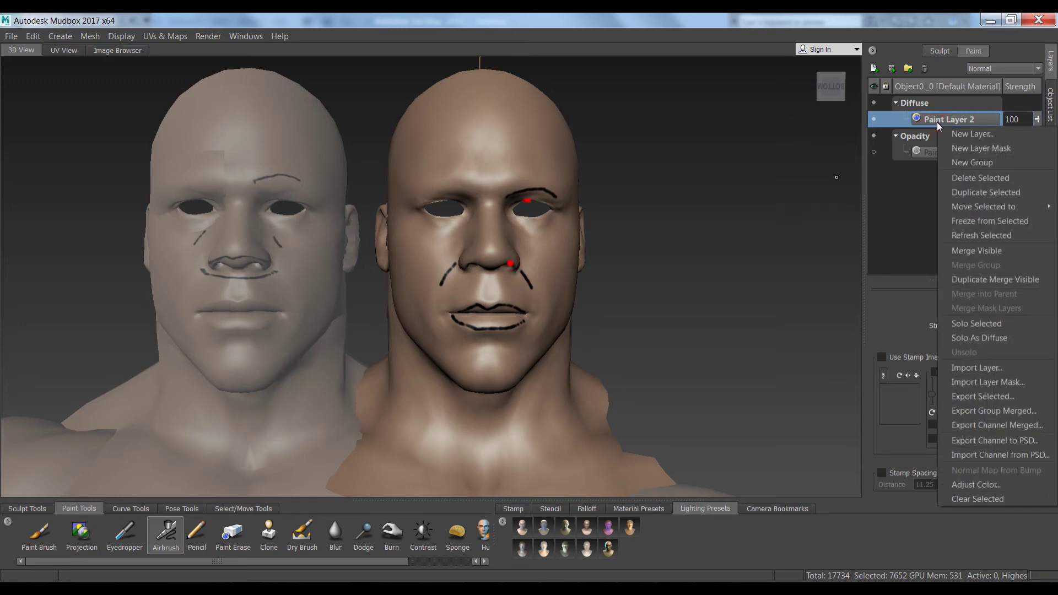
pyautogui.click(698, 18)
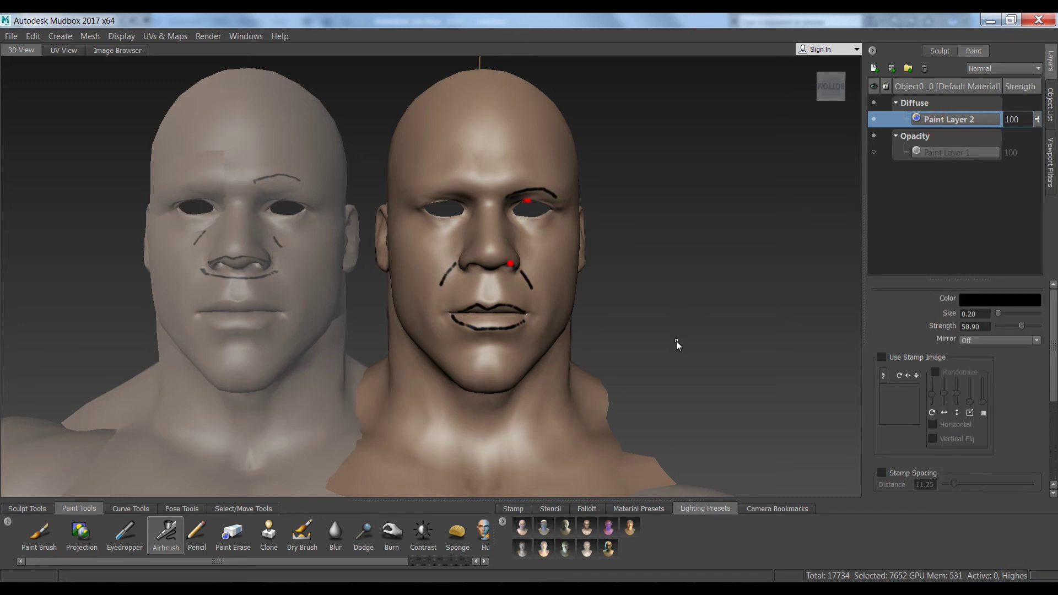
# Hide Paint Layer 2 in the Diffuse channel and select the Object0 _0 head mesh
pyautogui.click(874, 120)
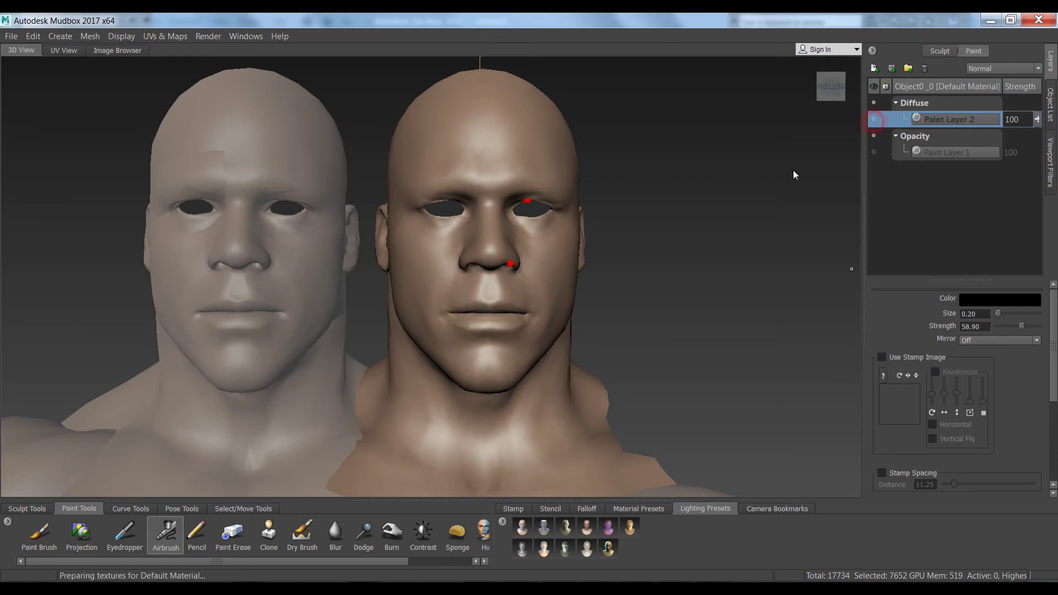
pyautogui.keyDown('alt'); pyautogui.moveTo(634, 268); pyautogui.dragTo(604, 182, button='right'); pyautogui.keyUp('alt')
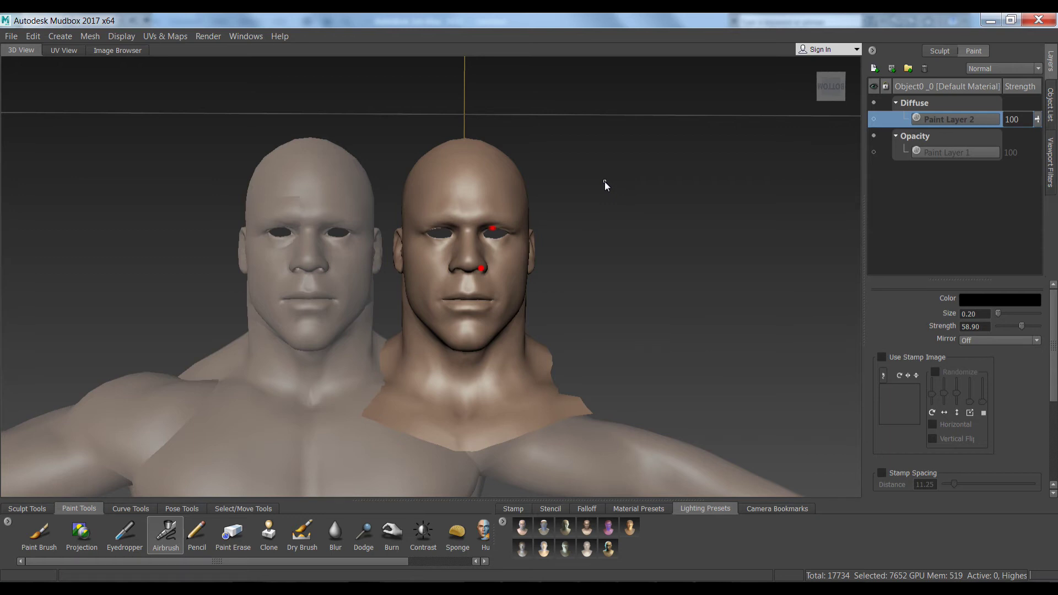
pyautogui.click(1051, 115)
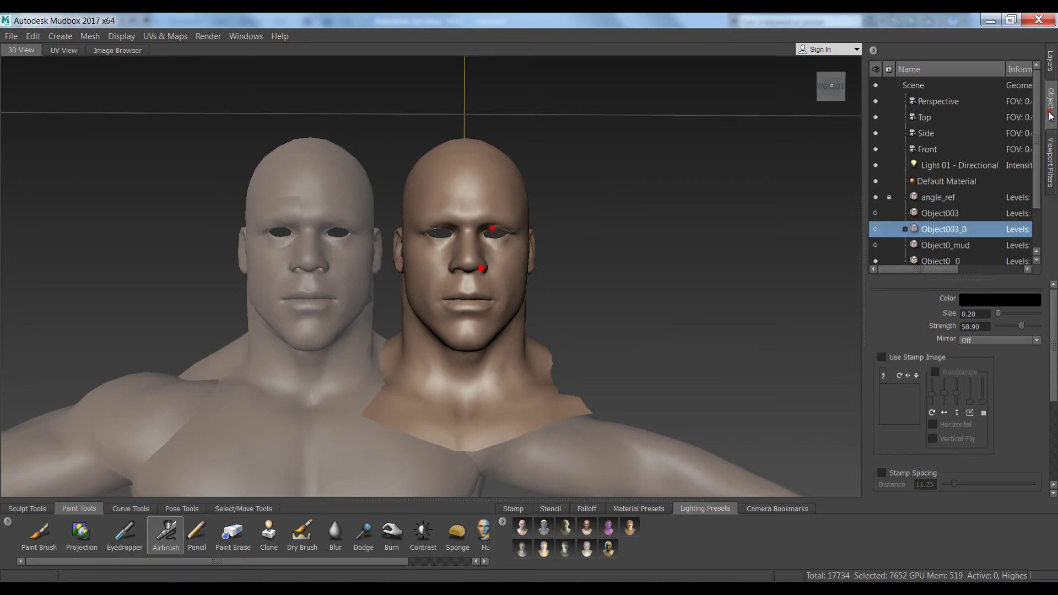
pyautogui.click(948, 231)
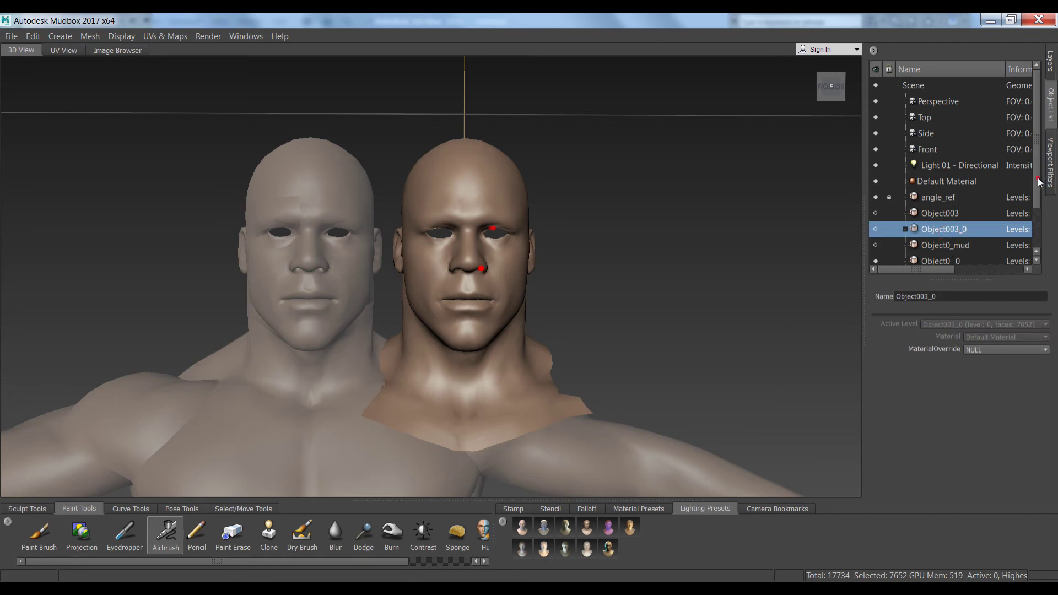
pyautogui.moveTo(1039, 182); pyautogui.dragTo(1039, 207)
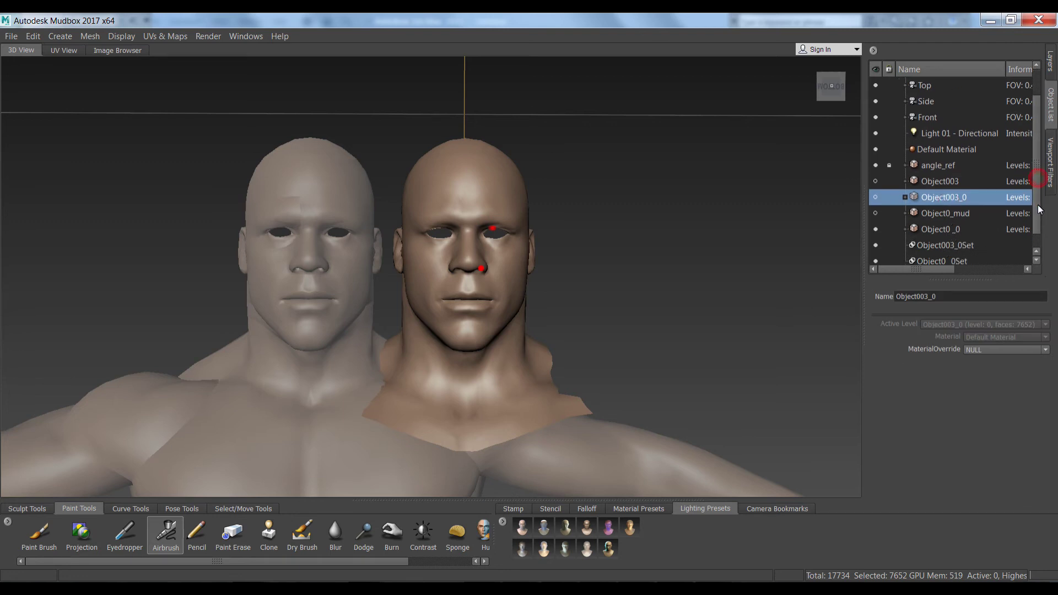
pyautogui.click(938, 230)
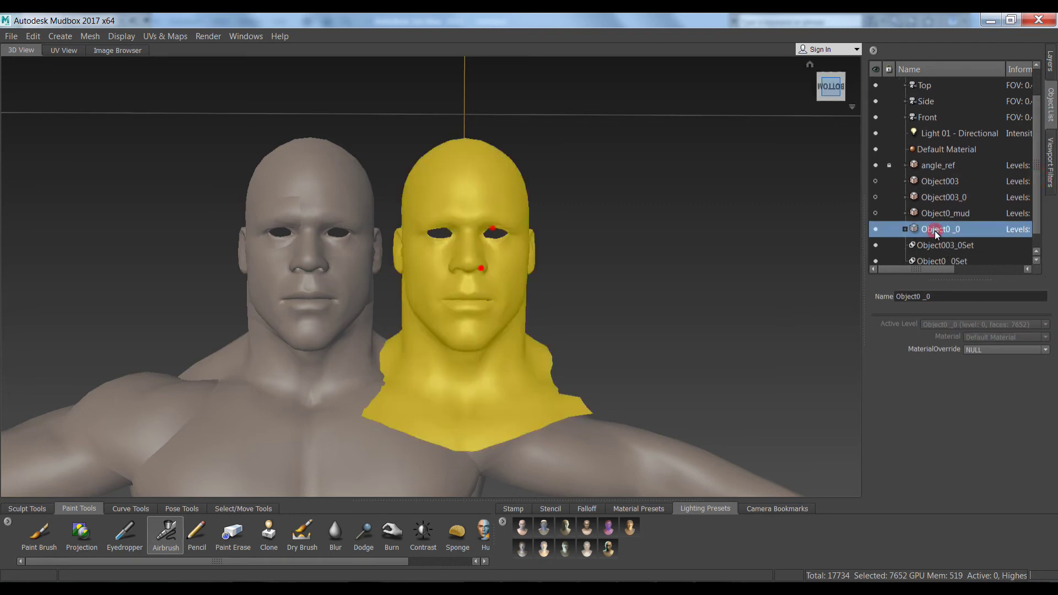
# Create a new texture map extraction operation that generates an Ambient Occlusion Map
pyautogui.click(230, 36)
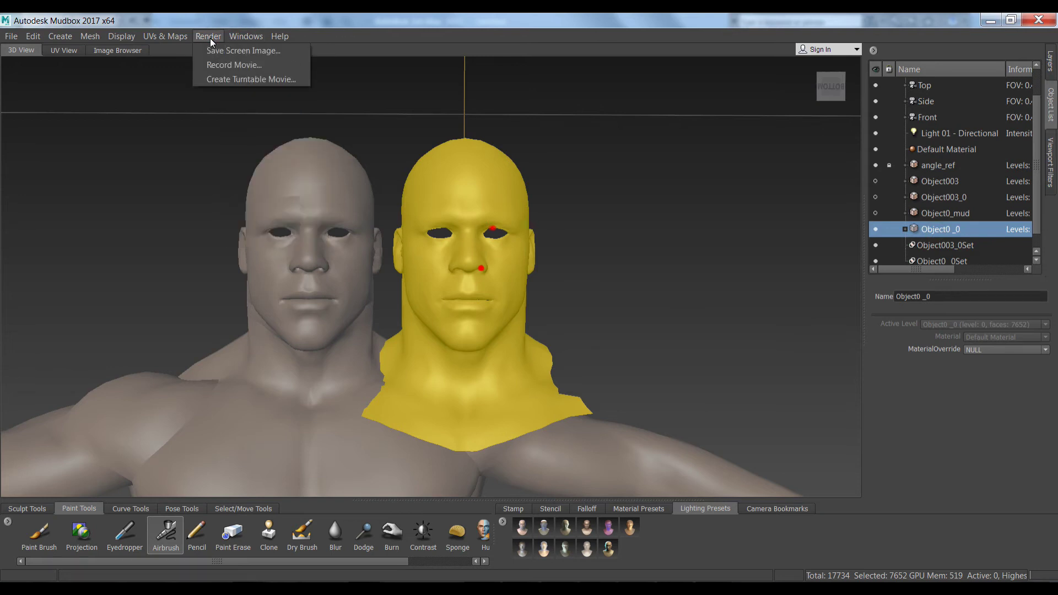
pyautogui.moveTo(171, 34)
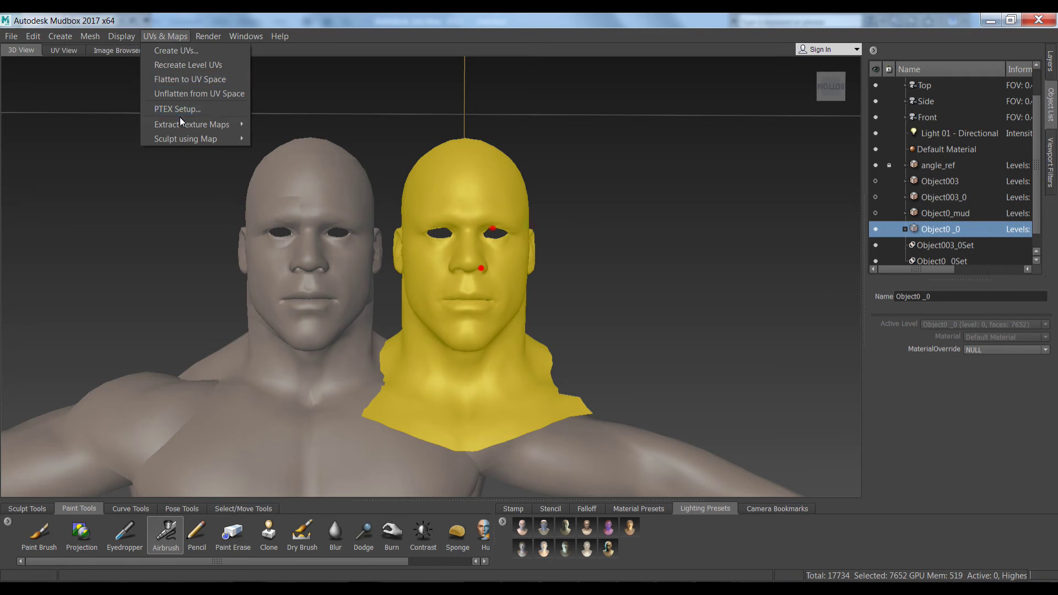
pyautogui.moveTo(180, 126)
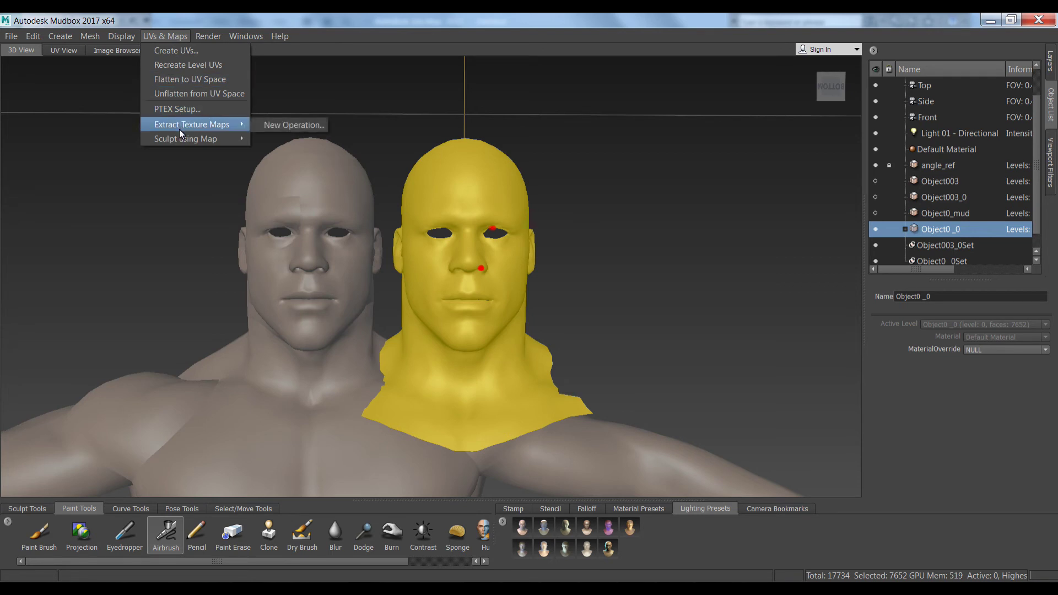
pyautogui.click(289, 126)
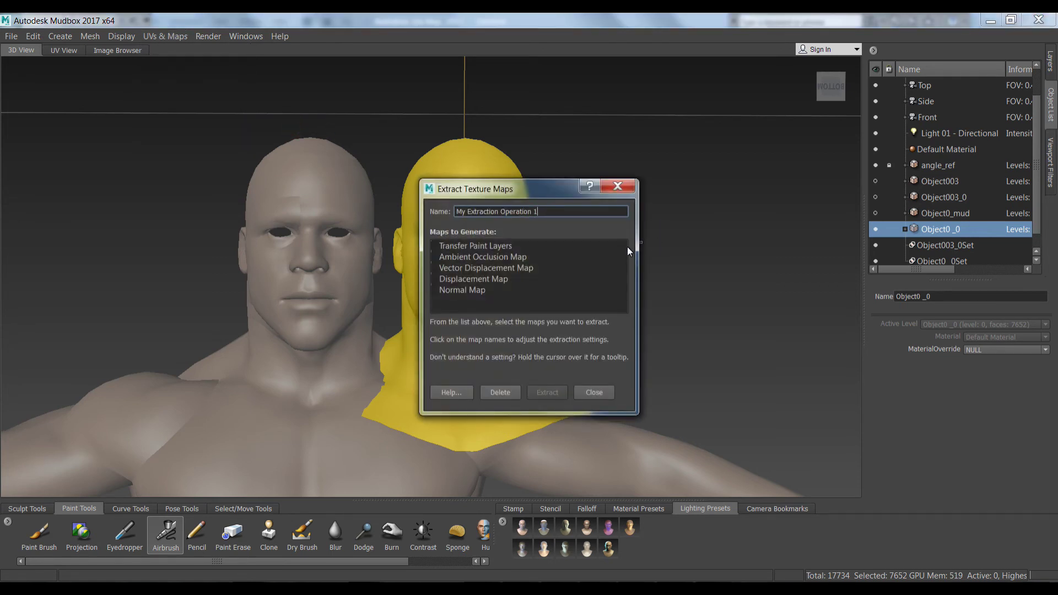
pyautogui.click(471, 257)
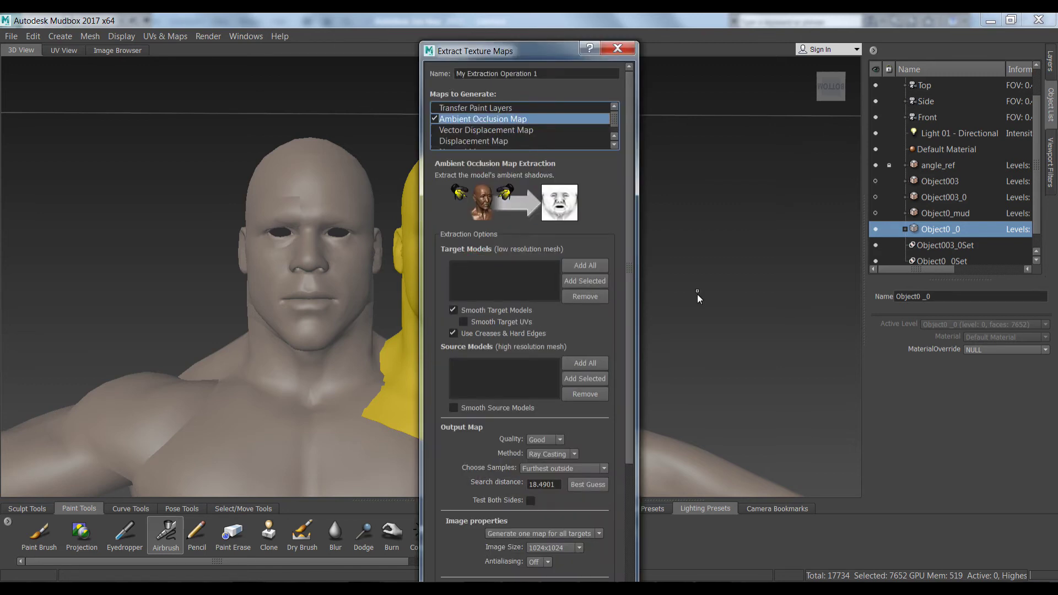
pyautogui.moveTo(545, 54); pyautogui.dragTo(564, 26)
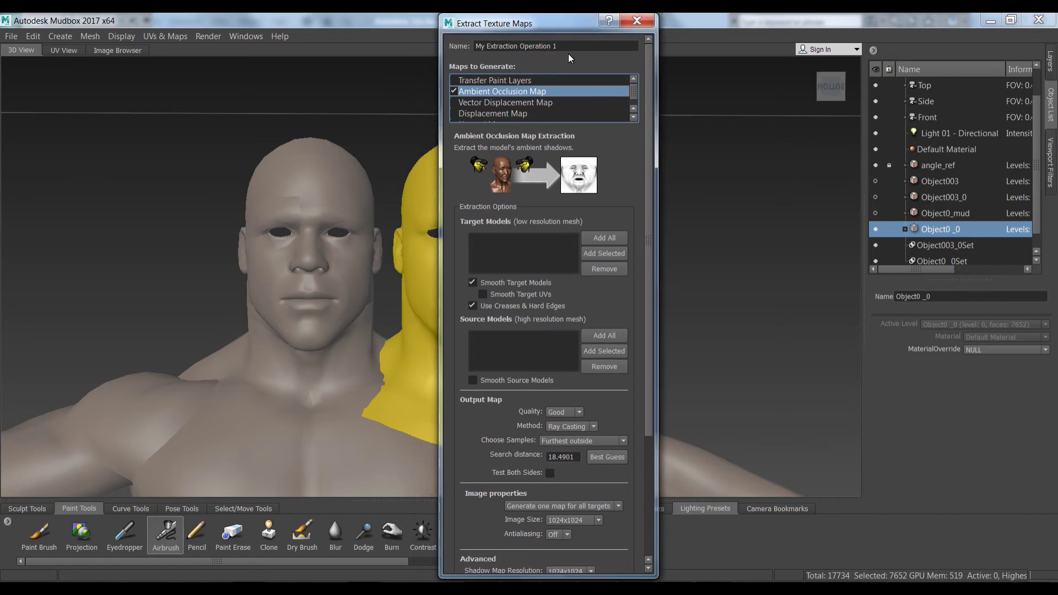
# Add Object0 _0 as target and source model and extract a 1024x1024 ambient occlusion map to AO.png with the diffuse preview on
pyautogui.click(601, 255)
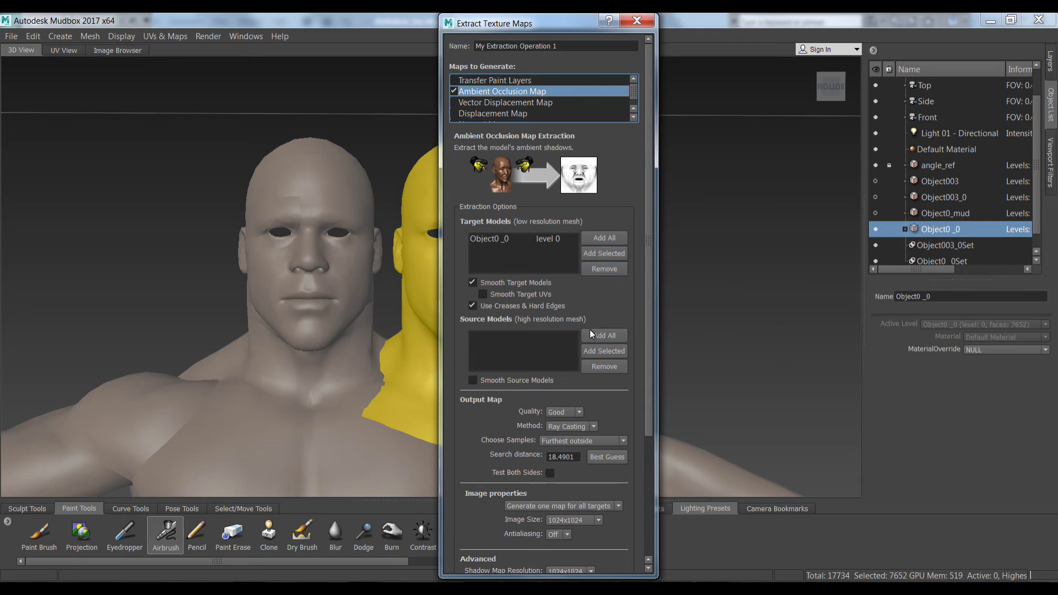
pyautogui.click(591, 349)
pyautogui.moveTo(648, 391); pyautogui.dragTo(653, 485)
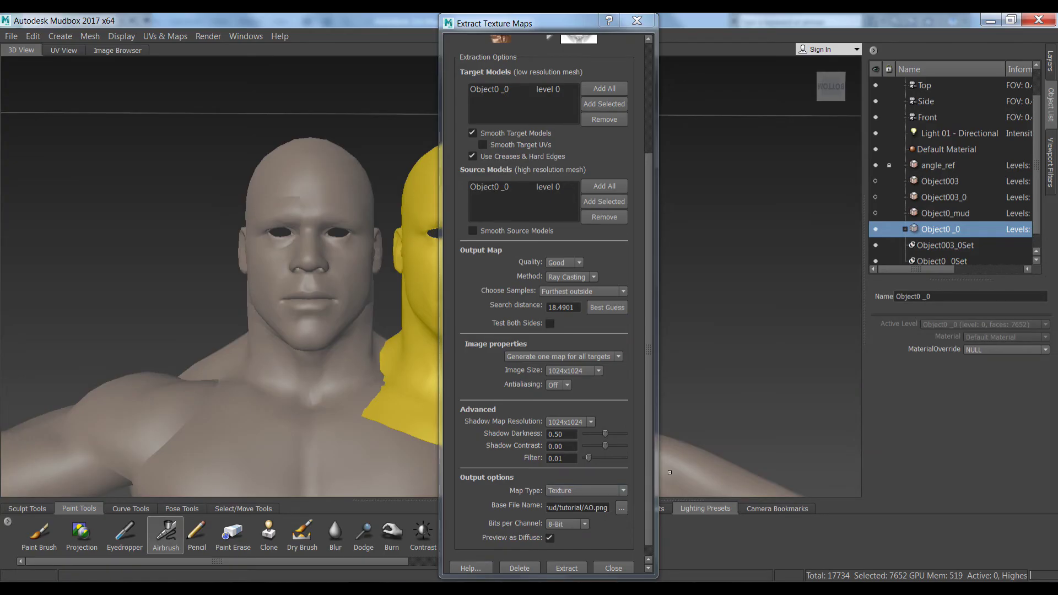
pyautogui.click(557, 568)
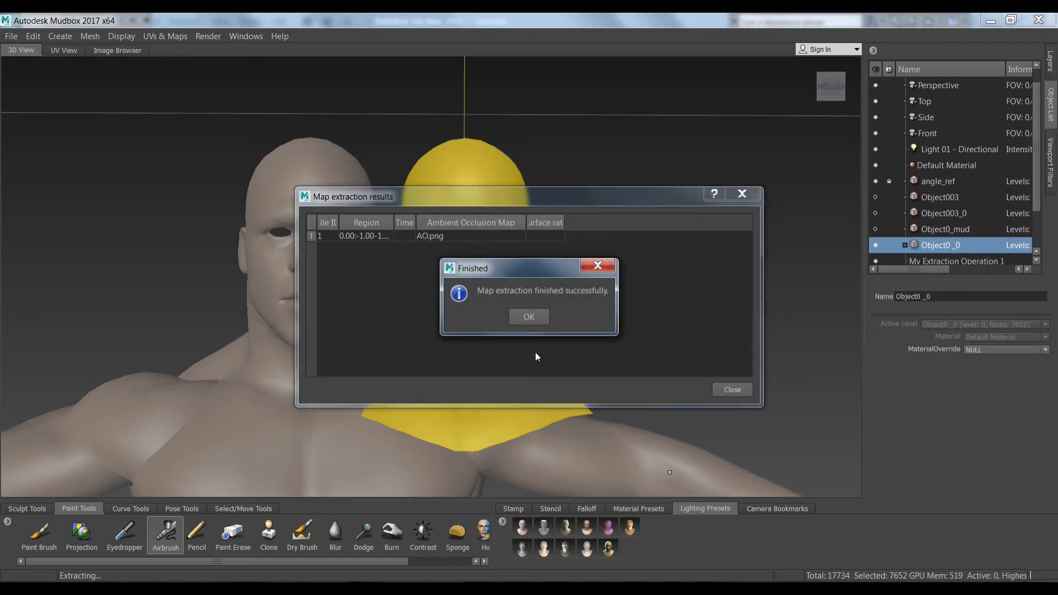
pyautogui.click(534, 319)
pyautogui.click(718, 392)
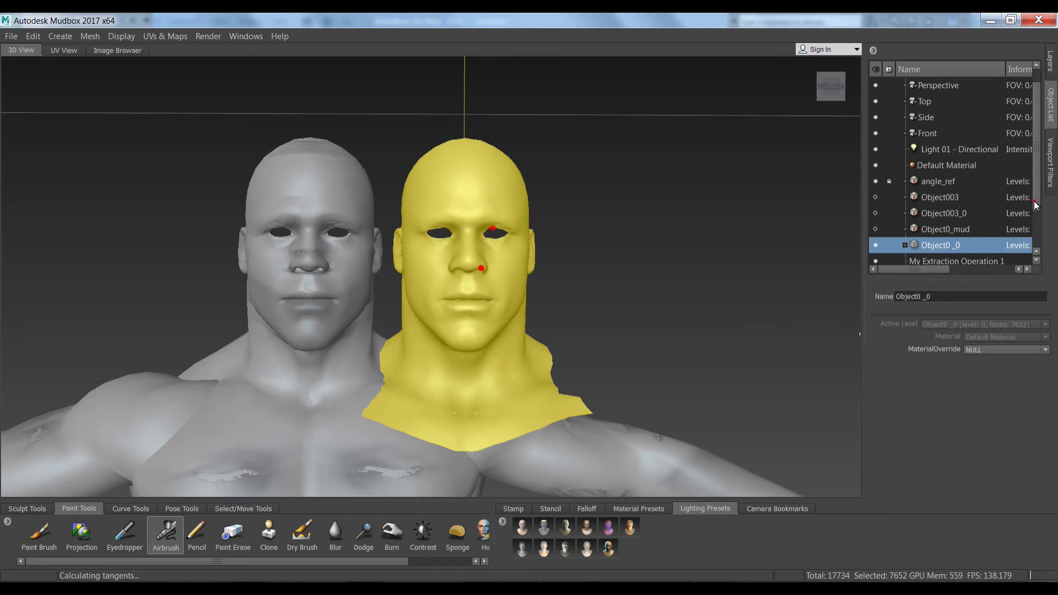
# Select the angle_ref reference body in the scene
pyautogui.scroll(1, 998, 212)
pyautogui.scroll(-1, 946, 204)
pyautogui.scroll(1, 944, 202)
pyautogui.click(945, 200)
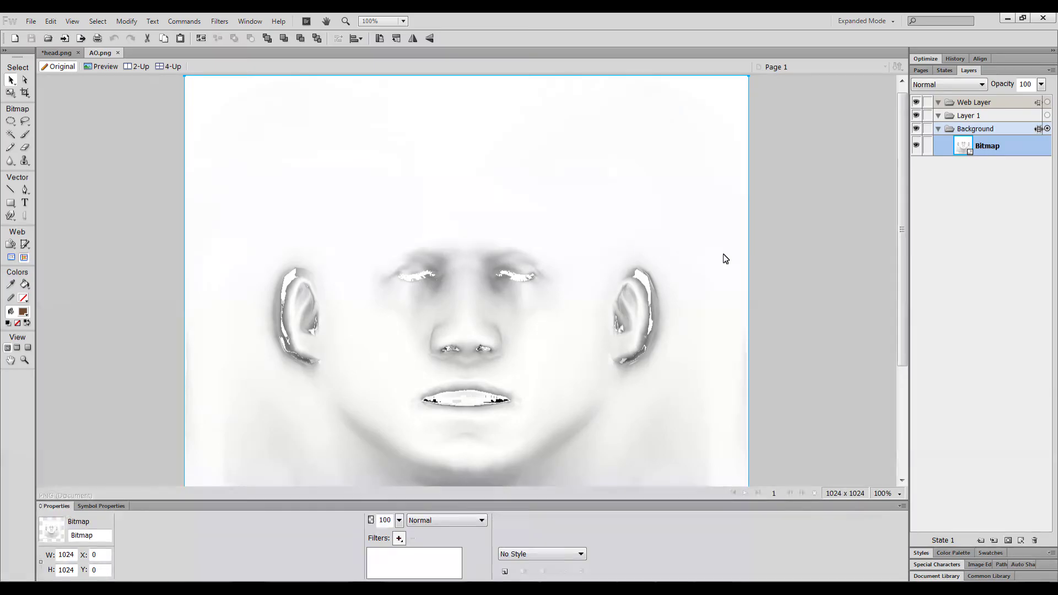
# Examine the whole AO.png map in Fireworks at 50% zoom and switch back to Mudbox
pyautogui.click(832, 284)
pyautogui.hotkey('ctrl', '-')
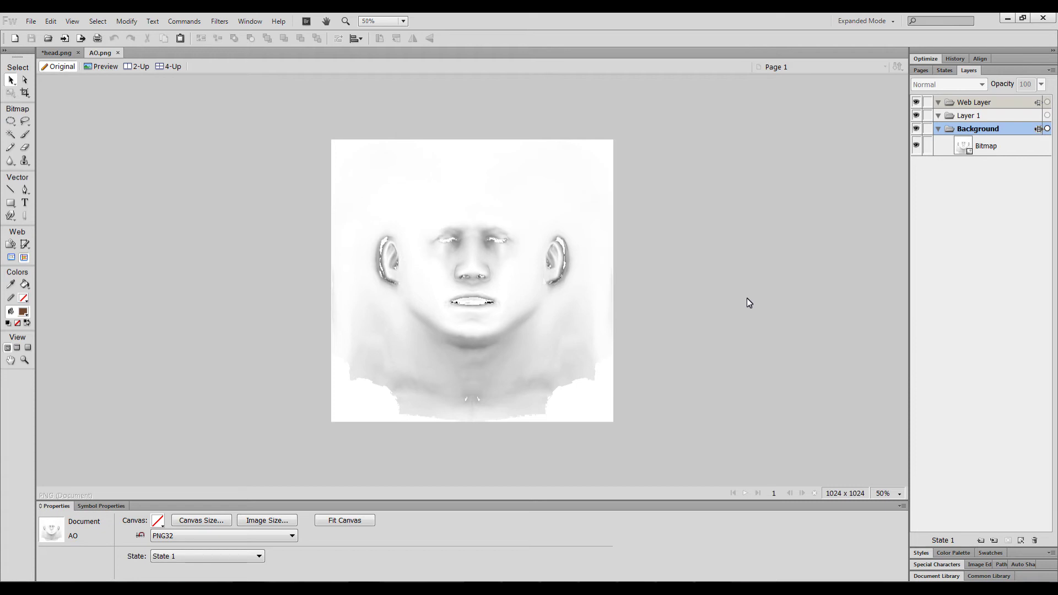
pyautogui.hotkey('alt', 'Tab')
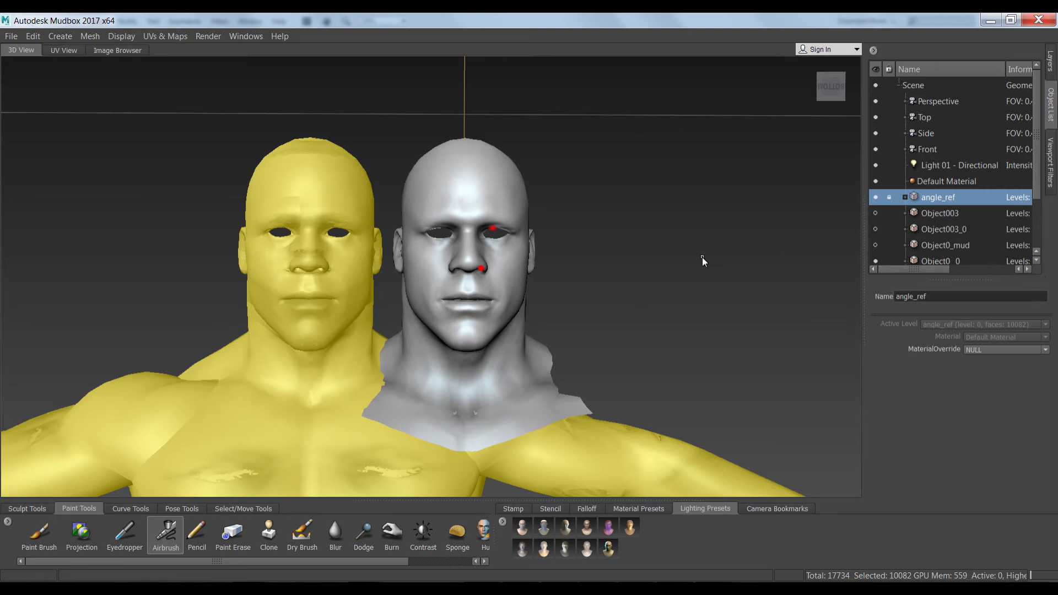
# Switch to 3ds Max and hide Object0_mud001 and Object001 in the default layer
pyautogui.keyDown('alt'); pyautogui.moveTo(702, 257); pyautogui.dragTo(722, 330, button='right'); pyautogui.keyUp('alt')
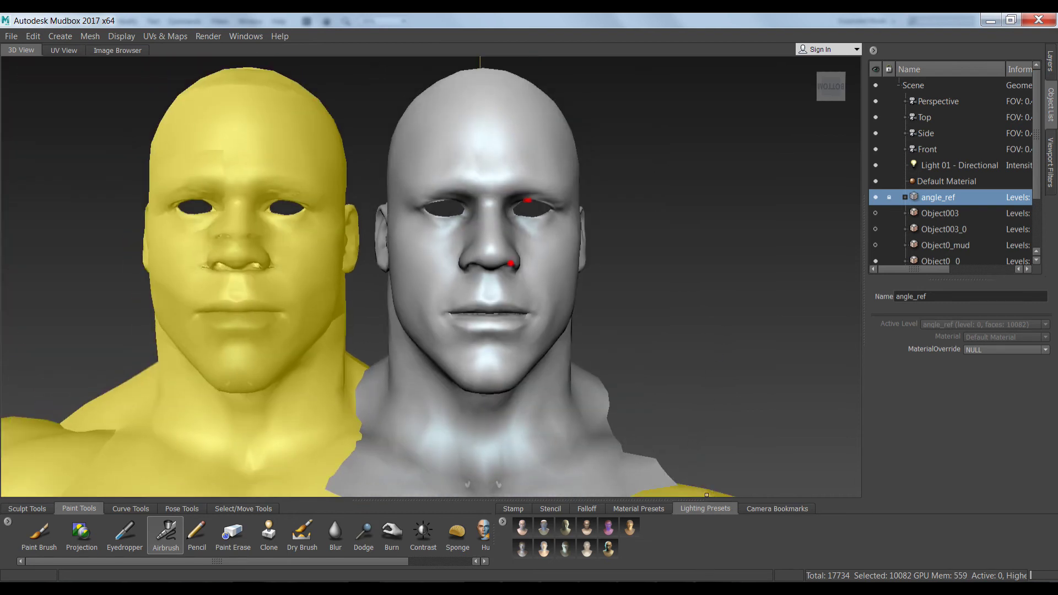
pyautogui.click(712, 586)
pyautogui.click(580, 255)
pyautogui.click(386, 179)
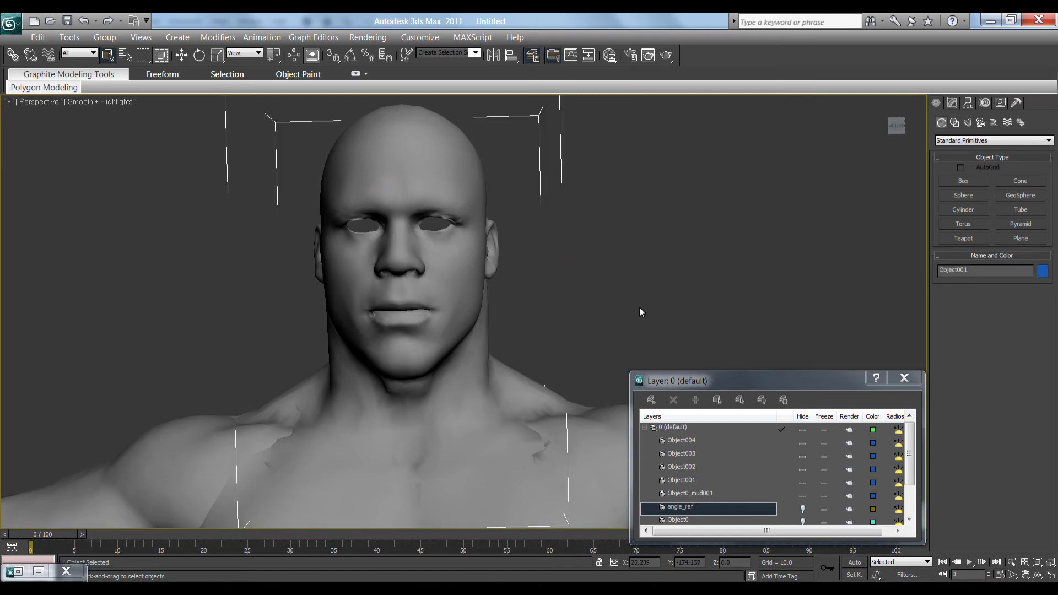
pyautogui.click(803, 495)
pyautogui.click(803, 483)
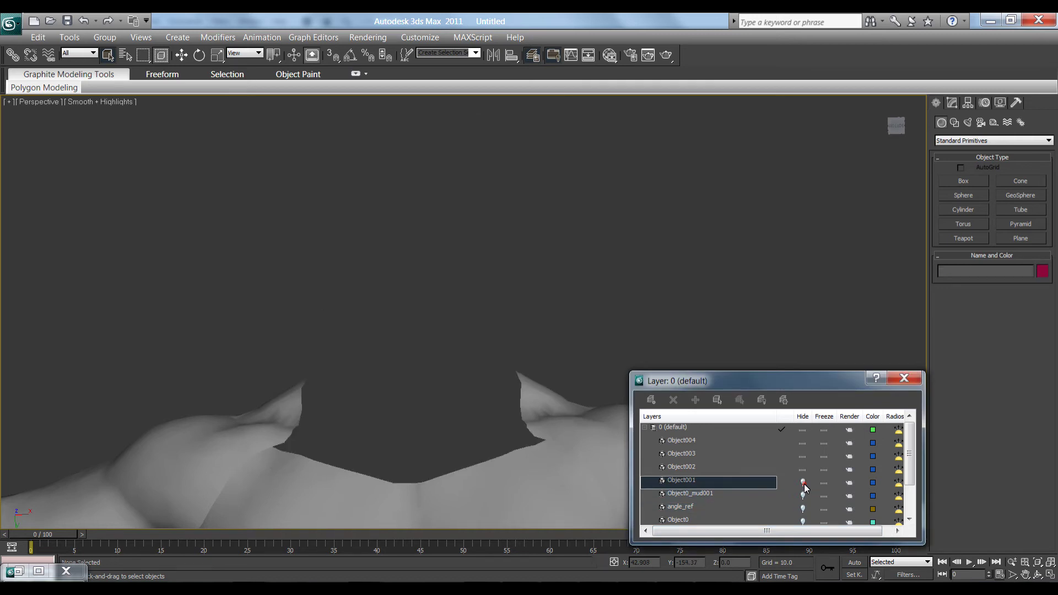
# Import Object0_mud_smooth.obj from the tutorial folder into the scene
pyautogui.click(5, 20)
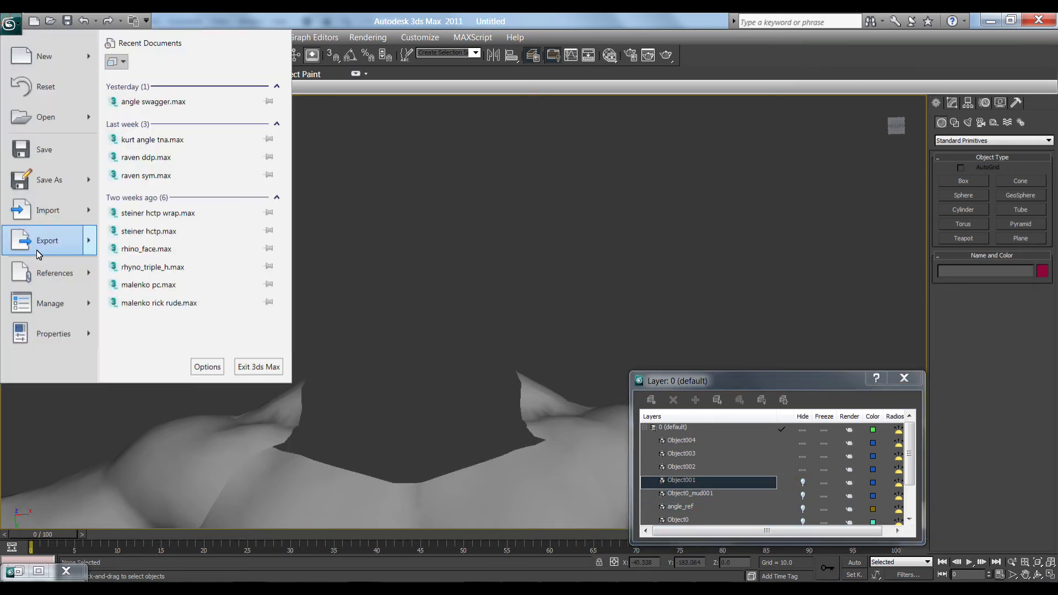
pyautogui.click(32, 217)
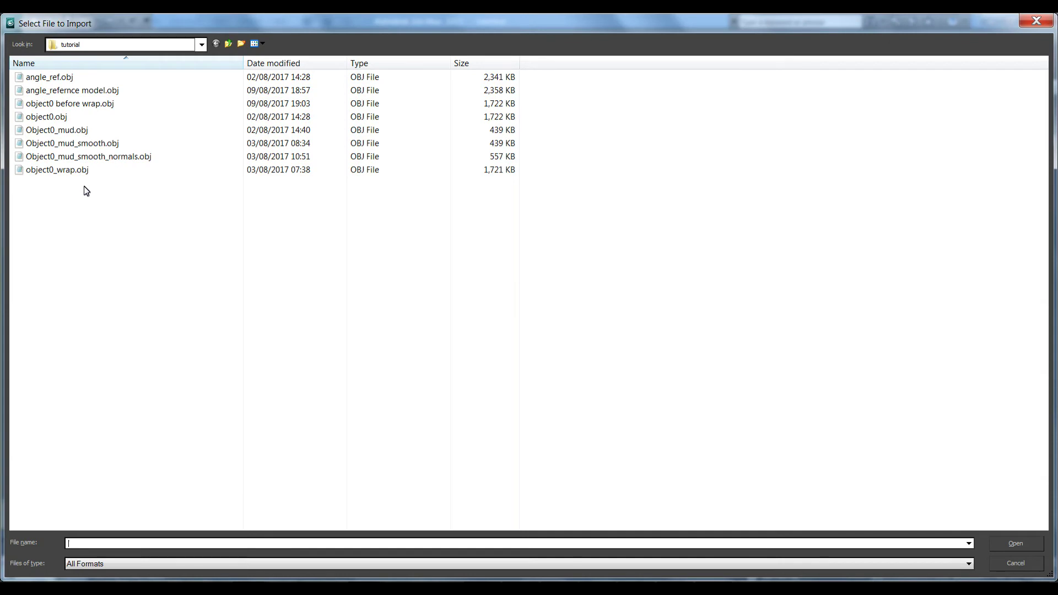
pyautogui.doubleClick(74, 144)
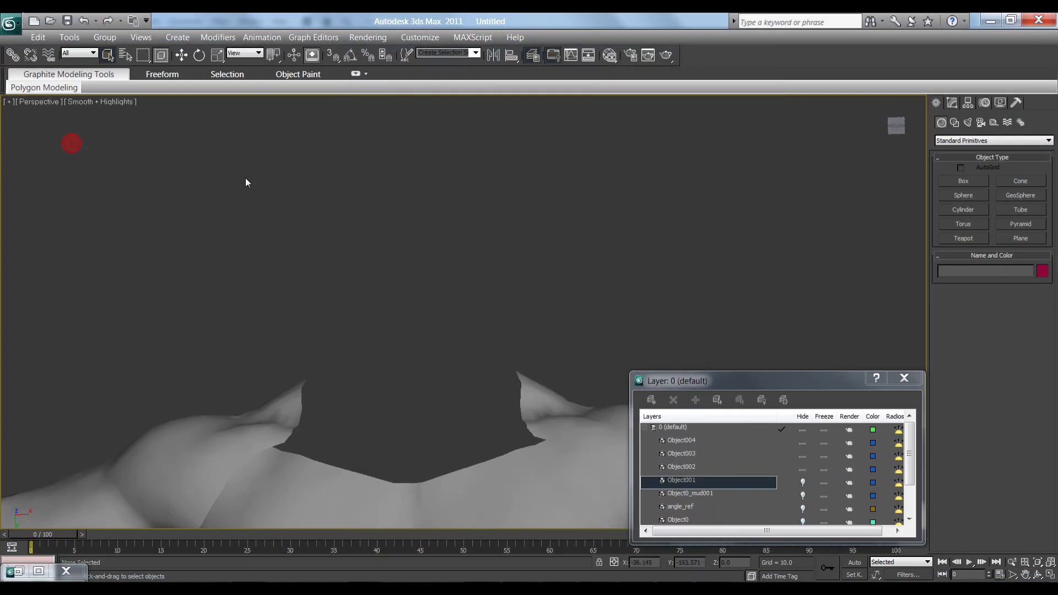
pyautogui.click(428, 529)
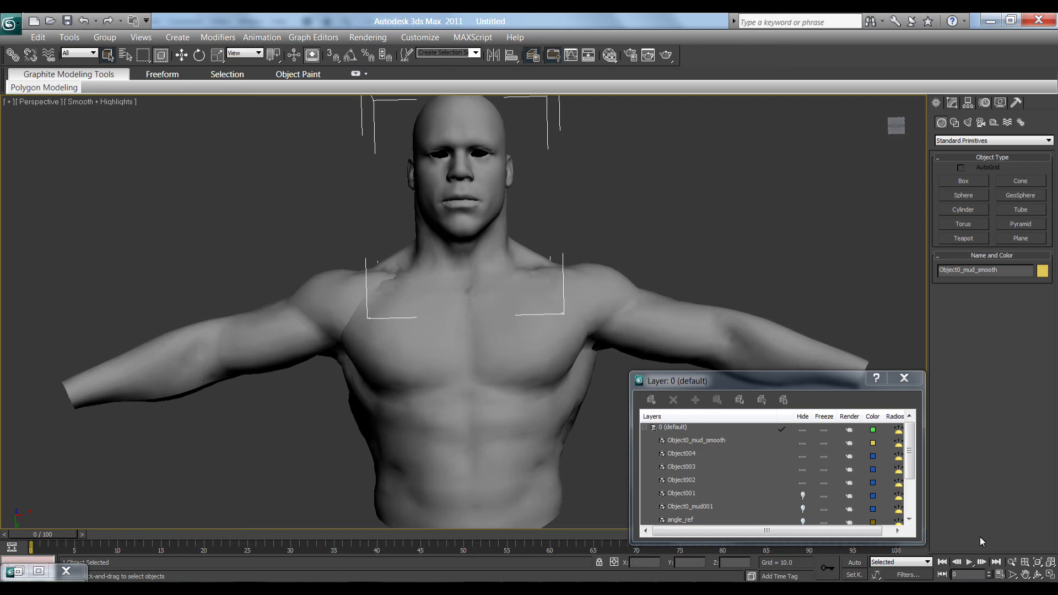
# Run the tekken_export_wavefront.ms script on the selected Object0_mud_smooth head
pyautogui.moveTo(591, 229); pyautogui.dragTo(581, 342, button='middle')
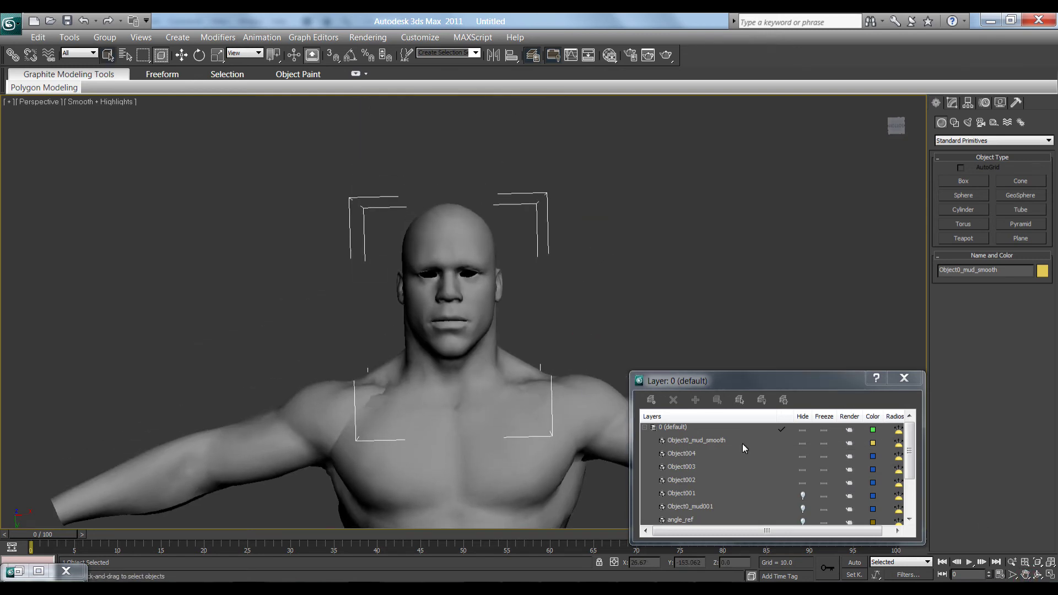
pyautogui.click(1012, 561)
pyautogui.moveTo(616, 321); pyautogui.dragTo(605, 276)
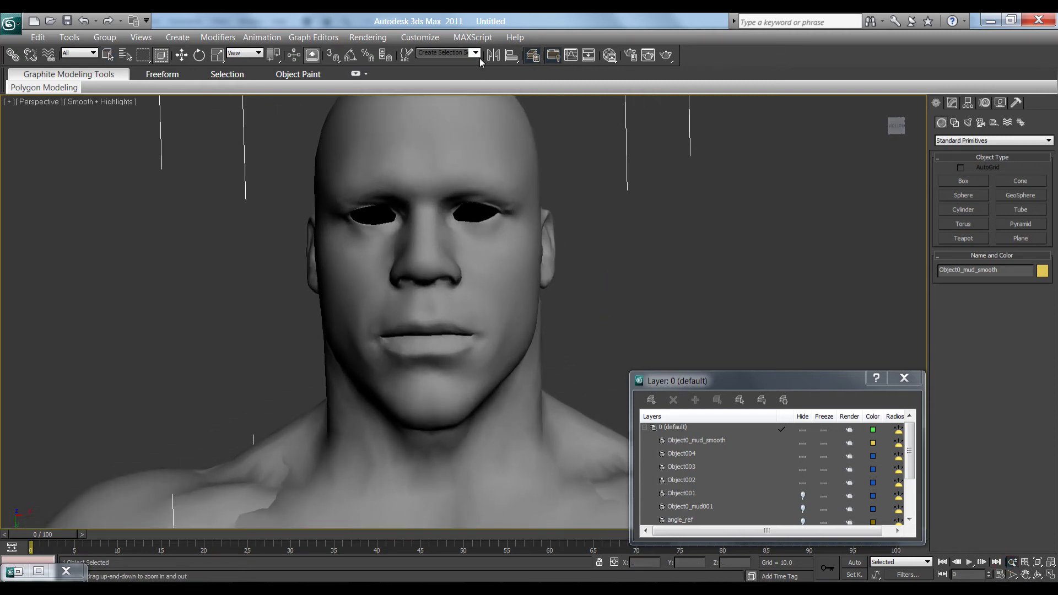
pyautogui.click(472, 37)
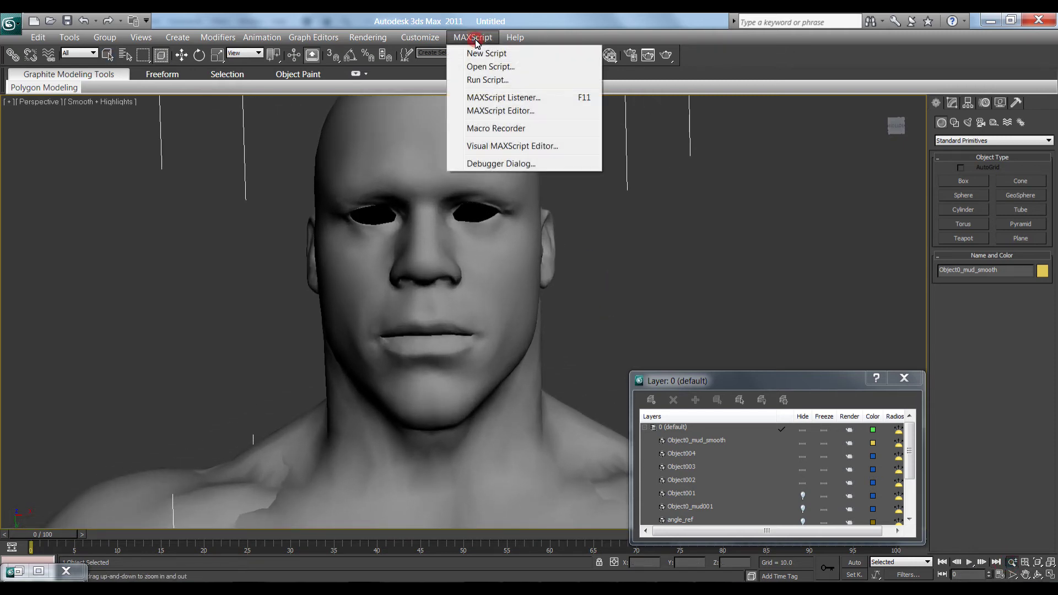
pyautogui.click(473, 80)
pyautogui.click(135, 331)
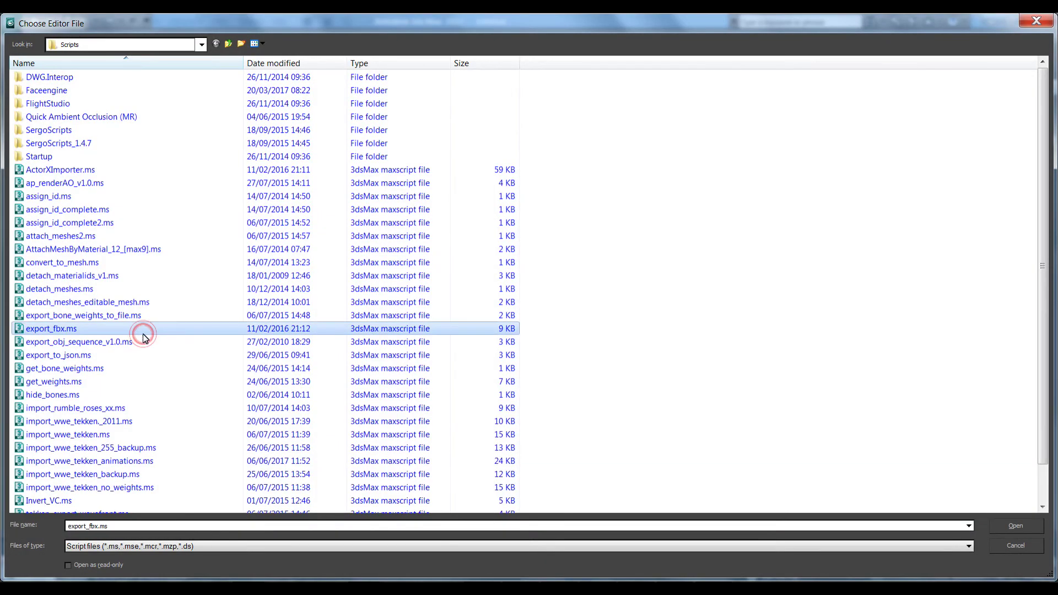
pyautogui.scroll(-1, 145, 338)
pyautogui.click(102, 474)
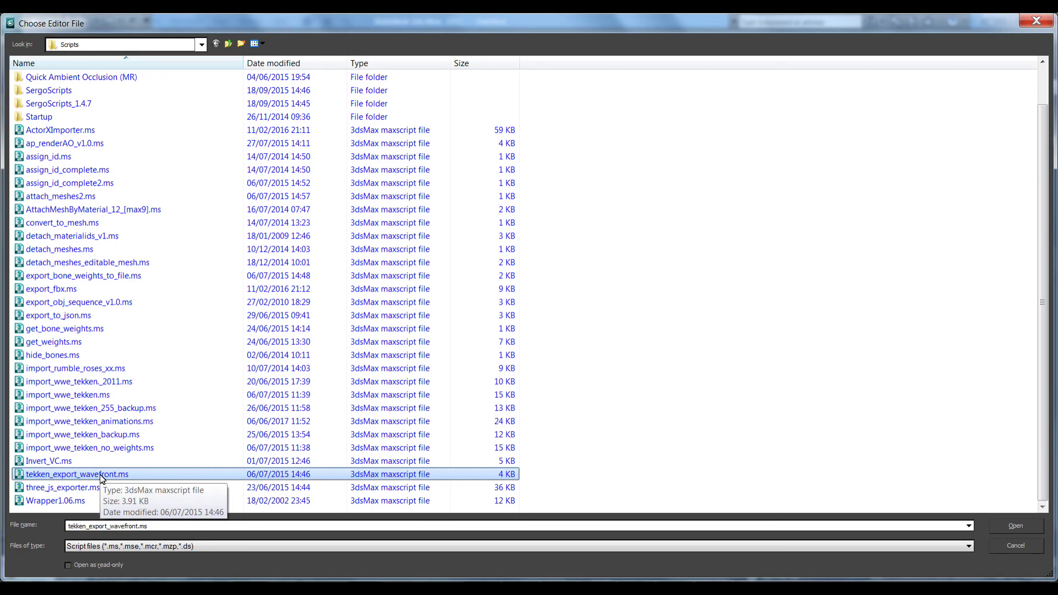
pyautogui.doubleClick(102, 474)
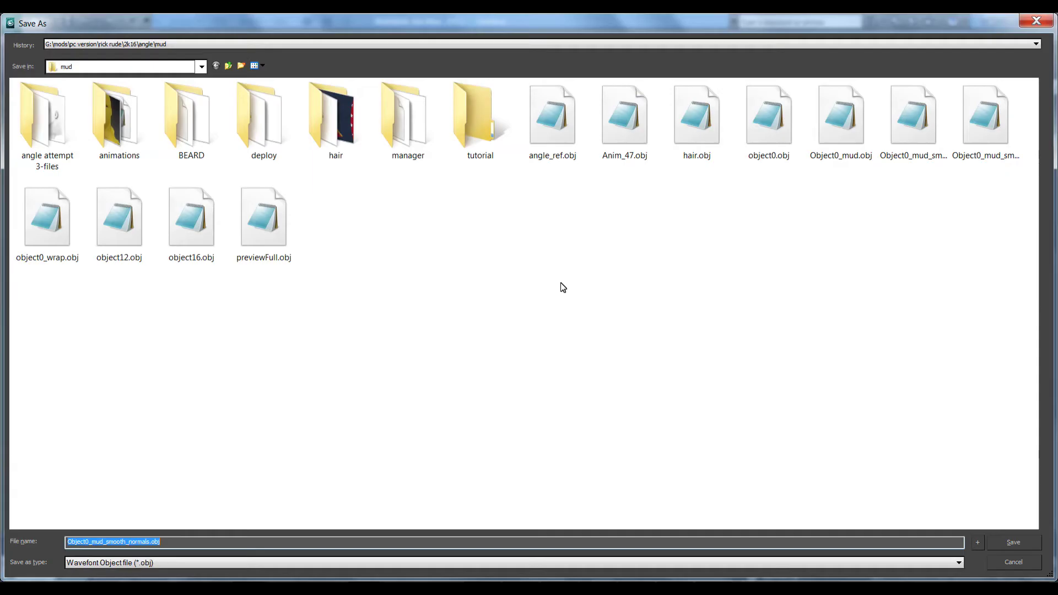
# Choose Object0_mud_smooth_normals.obj in the tutorial folder as the export target, and cancel the save
pyautogui.write('G:\\mods\\pc version\\rick rude\\2k16\\angle\\mud\\tutorial')
pyautogui.press('Return')
pyautogui.click(78, 181)
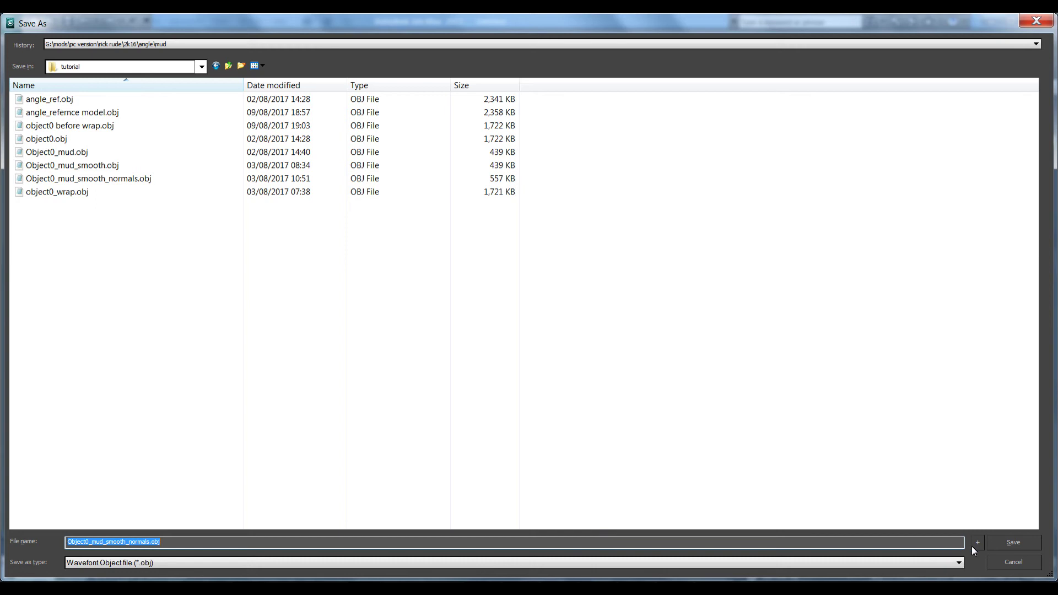
pyautogui.click(1001, 567)
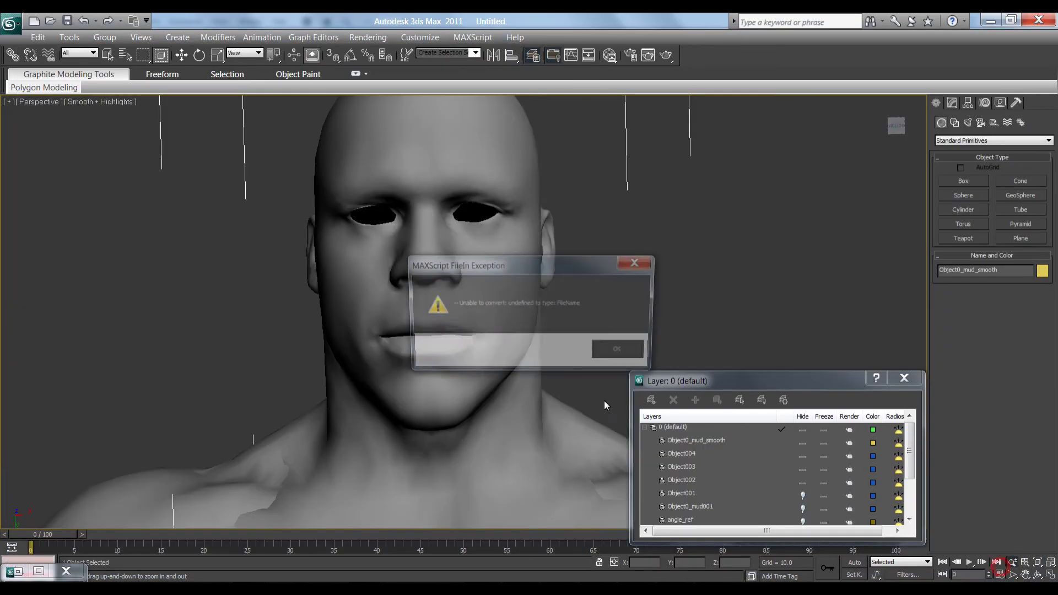
pyautogui.click(612, 353)
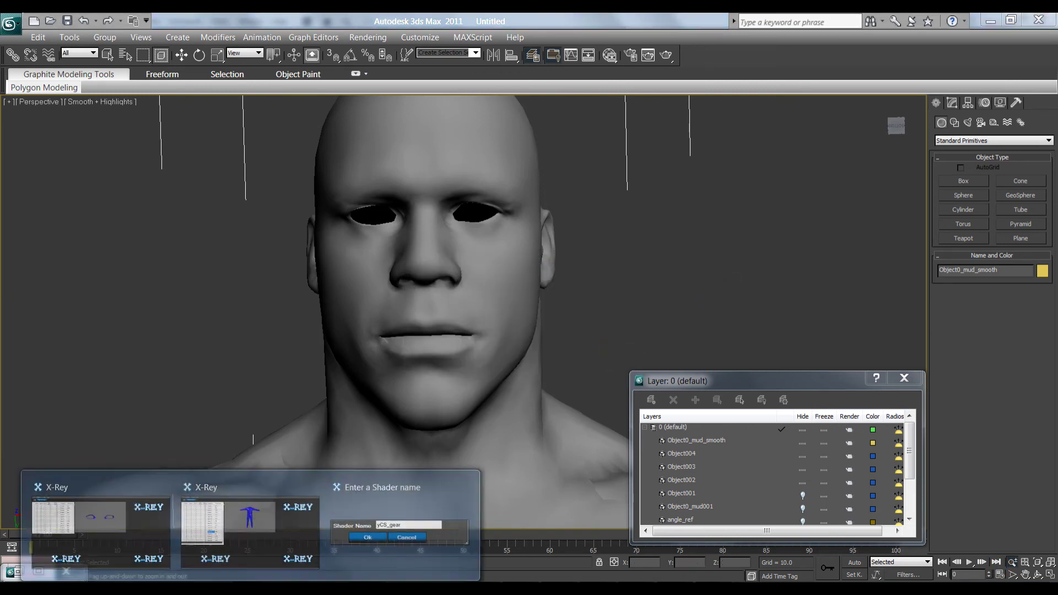
# Switch to X-Rey and inject the head mesh into Object0, including the animation meshes
pyautogui.click(100, 525)
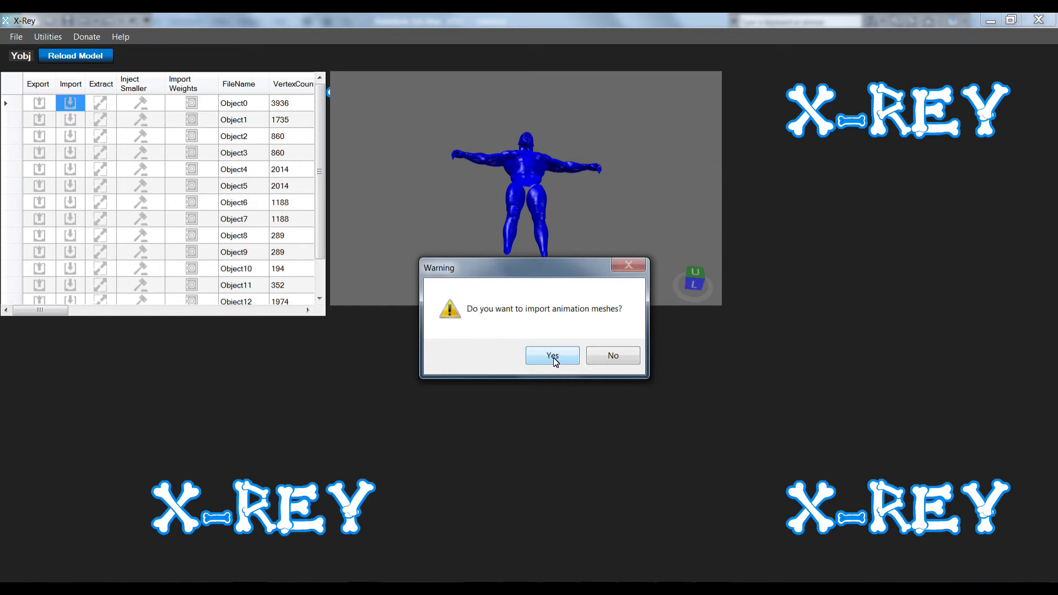
pyautogui.click(553, 356)
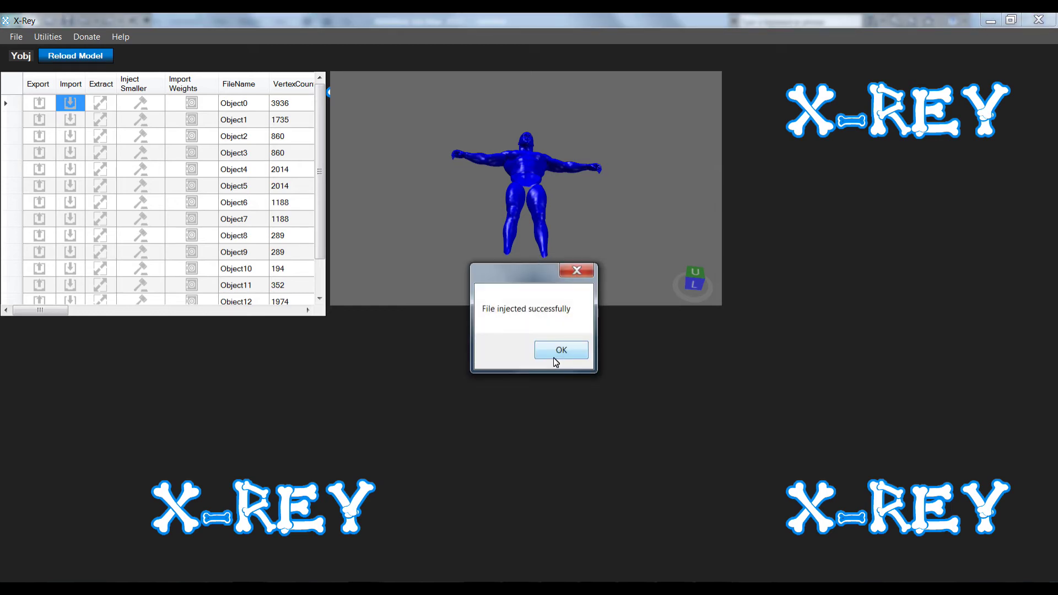
pyautogui.click(559, 352)
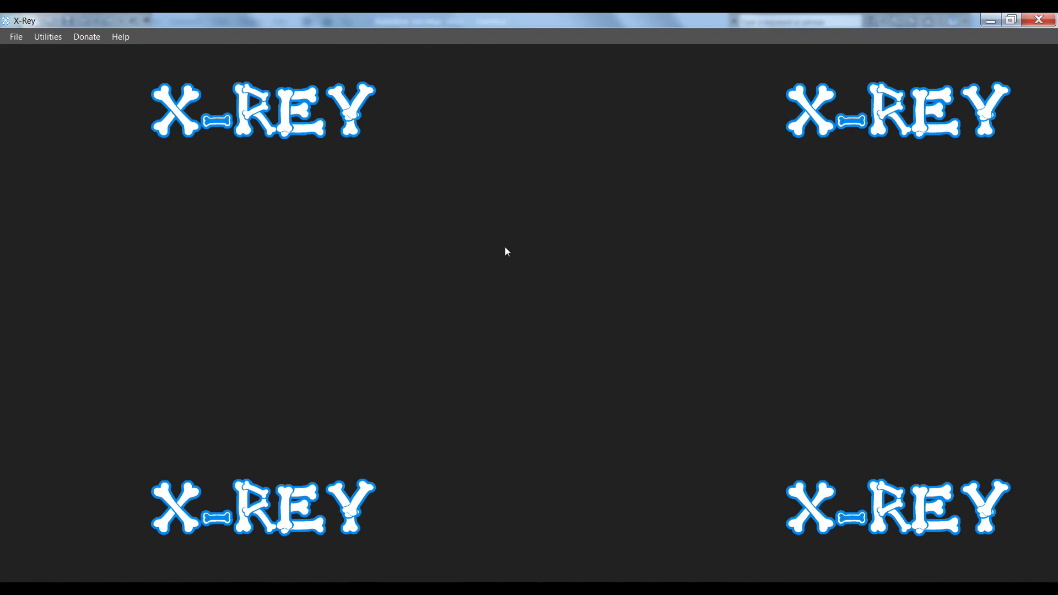
# Remove the animations from the model file in X-Rey and check the opened model's object list and body
pyautogui.click(48, 37)
pyautogui.click(48, 38)
pyautogui.click(48, 39)
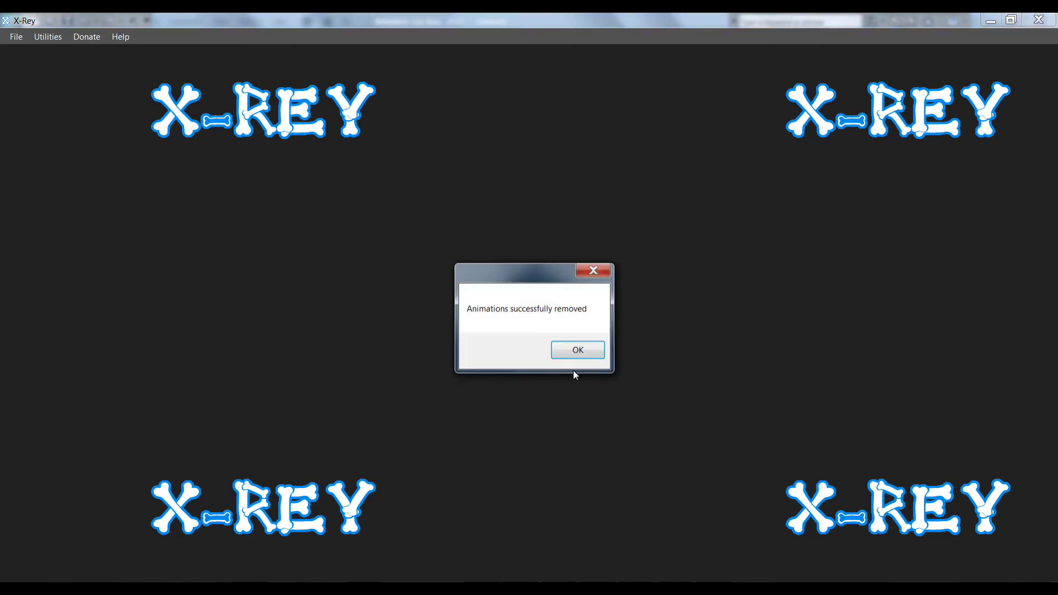
pyautogui.click(568, 349)
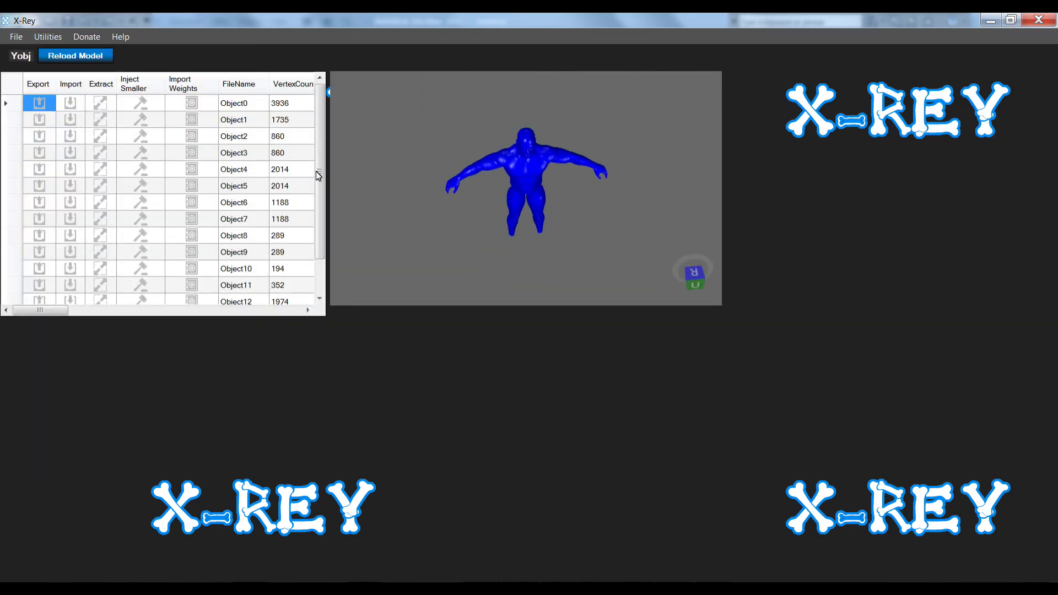
pyautogui.scroll(-1, 317, 170)
pyautogui.moveTo(449, 197)
pyautogui.mouseDown()
pyautogui.moveTo(439, 218)
pyautogui.moveTo(456, 221)
pyautogui.mouseUp()
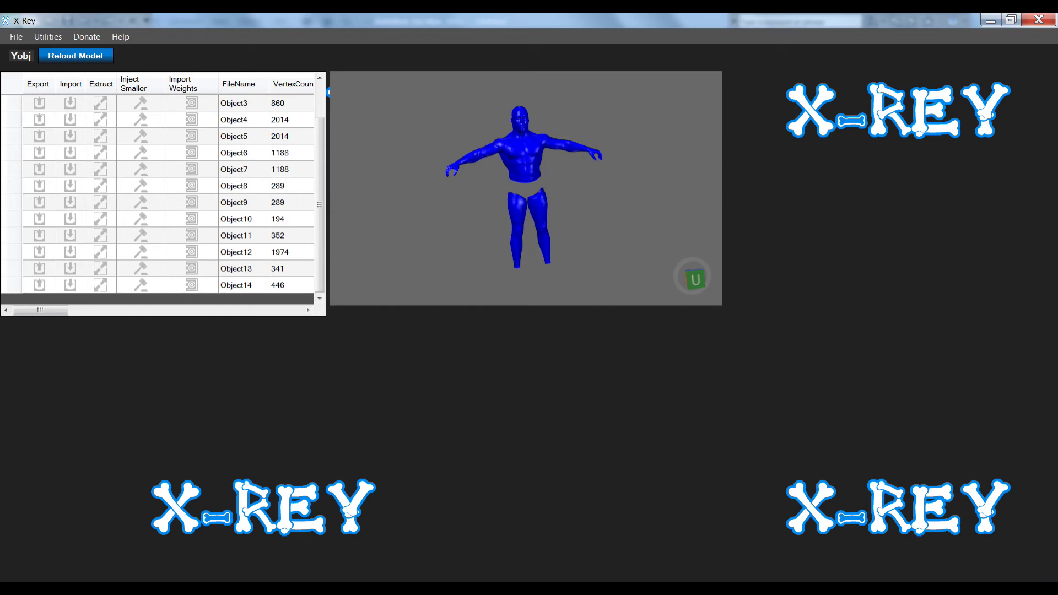
# Switch to 3ds Max and examine the assembled upper body and the mesh along the side of the torso
pyautogui.hotkey('alt', 'Tab')
pyautogui.click(713, 227)
pyautogui.moveTo(715, 242); pyautogui.dragTo(766, 390)
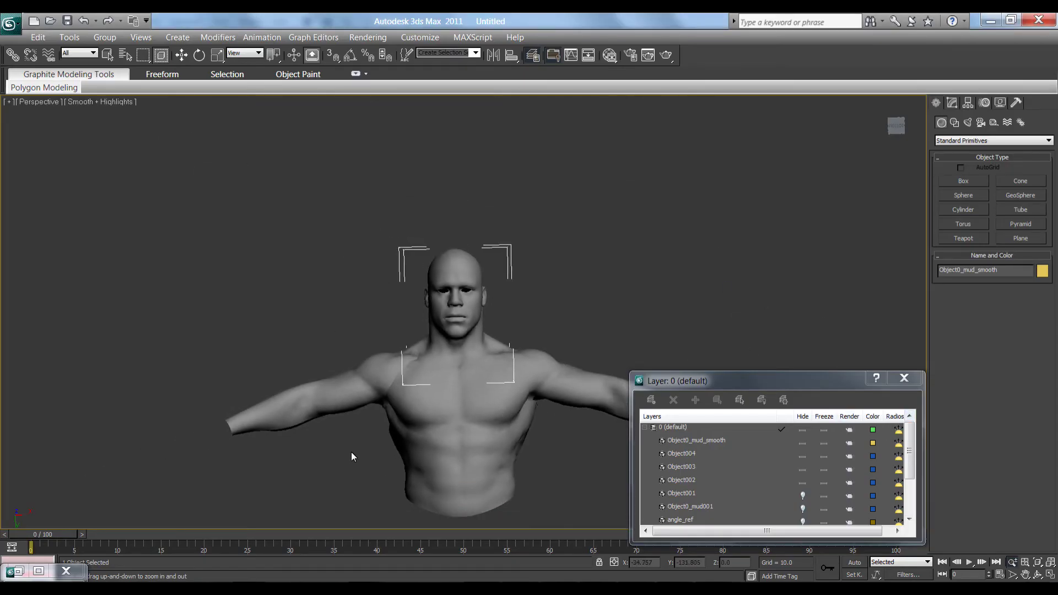
pyautogui.click(1026, 574)
pyautogui.moveTo(538, 403); pyautogui.dragTo(472, 266)
pyautogui.click(1011, 562)
pyautogui.moveTo(521, 320); pyautogui.dragTo(521, 270)
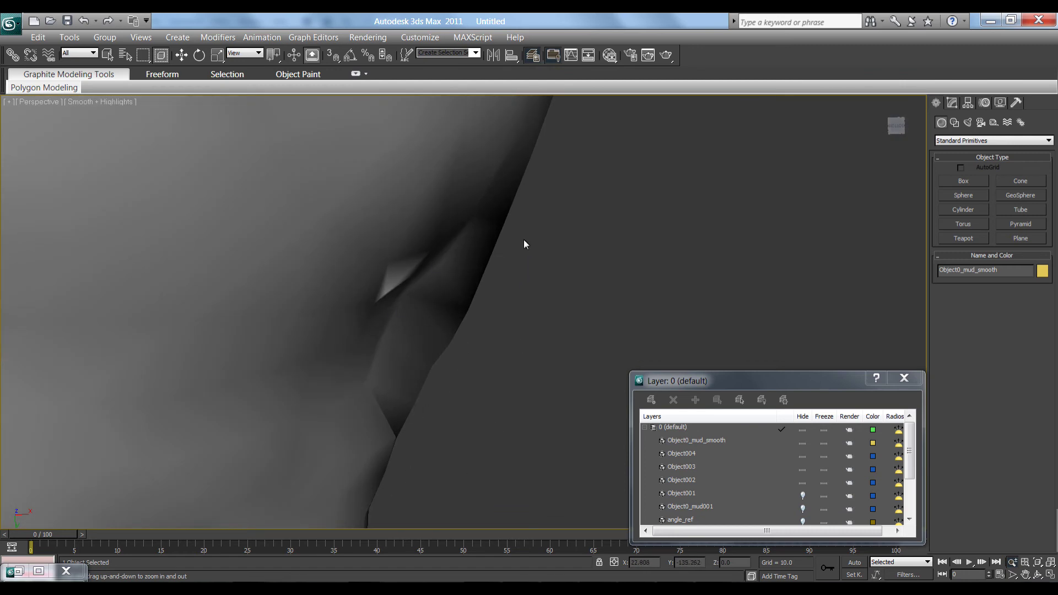
pyautogui.moveTo(616, 233); pyautogui.dragTo(674, 426)
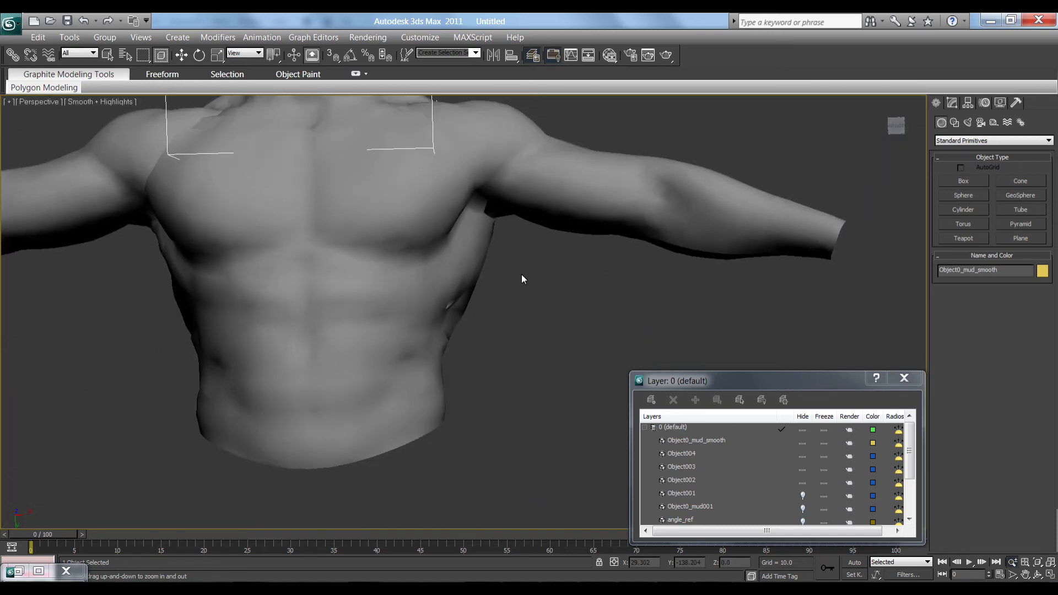
pyautogui.moveTo(522, 279); pyautogui.dragTo(548, 357)
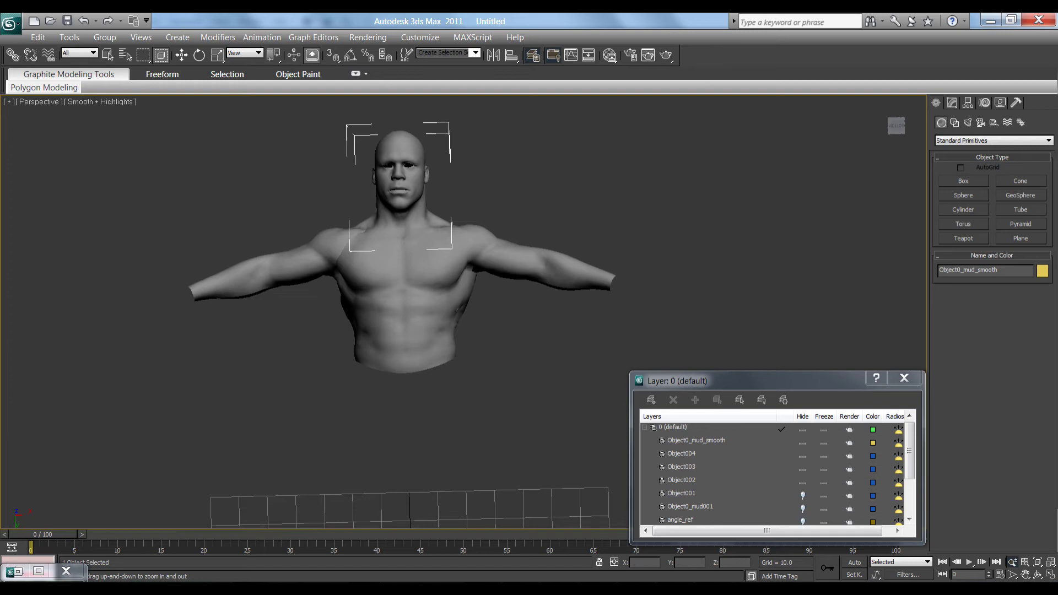
# Switch to X-Rey and inspect the full body model in the preview
pyautogui.moveTo(16, 572)
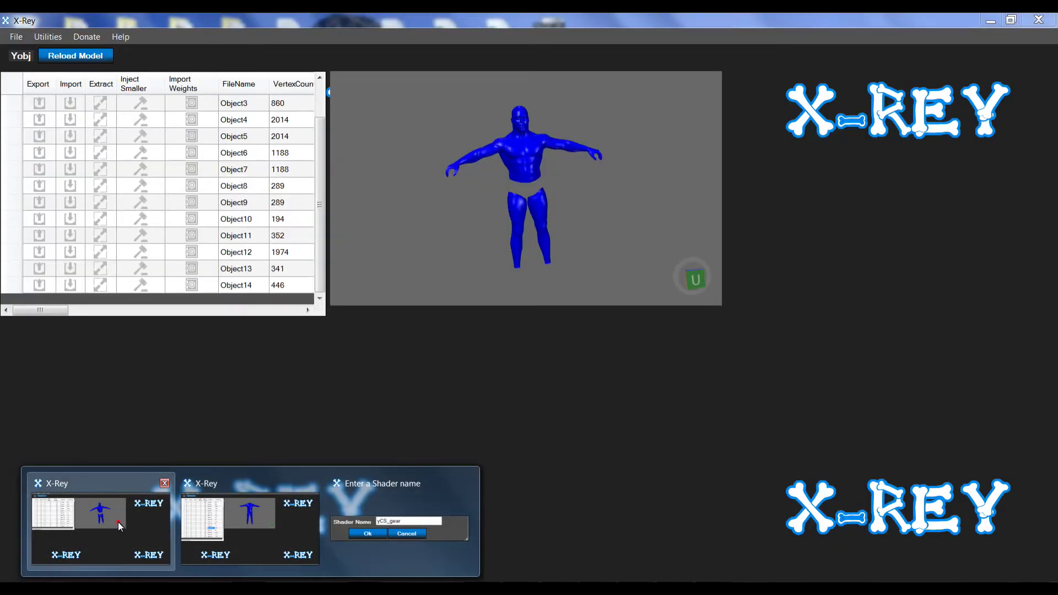
pyautogui.click(122, 521)
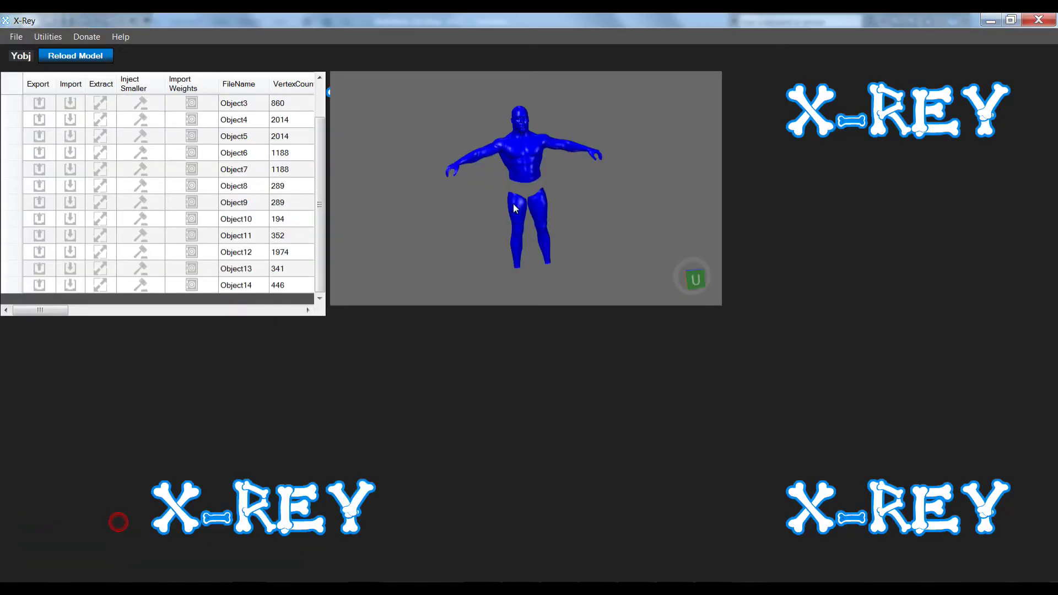
pyautogui.moveTo(514, 180); pyautogui.dragTo(511, 128)
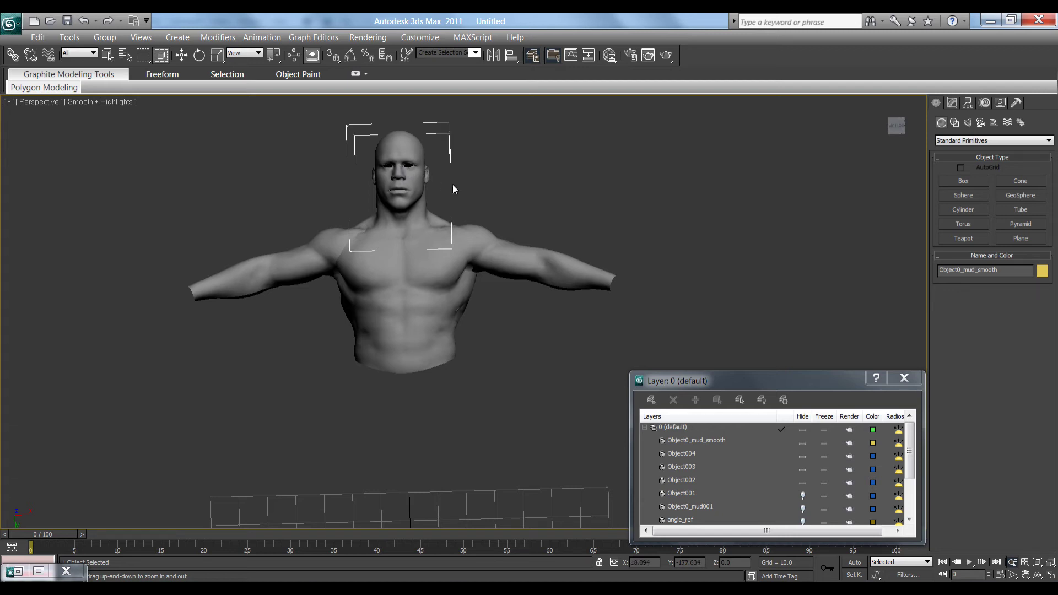
# Return to 3ds Max and examine the head up close, including its eye openings, mouth and neck
pyautogui.moveTo(487, 203); pyautogui.dragTo(491, 142)
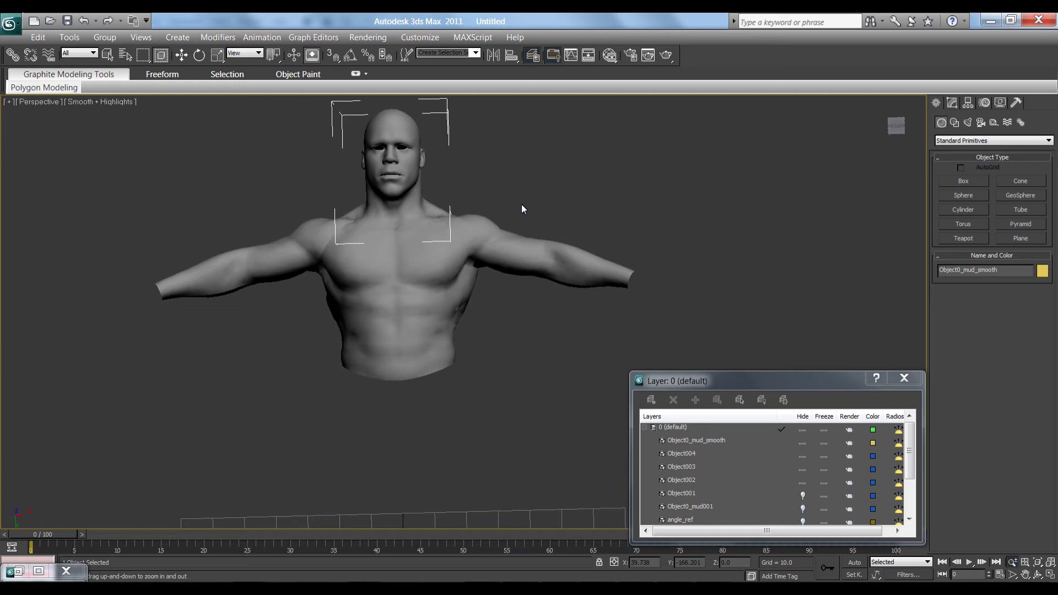
pyautogui.click(1025, 574)
pyautogui.moveTo(603, 286); pyautogui.dragTo(602, 403)
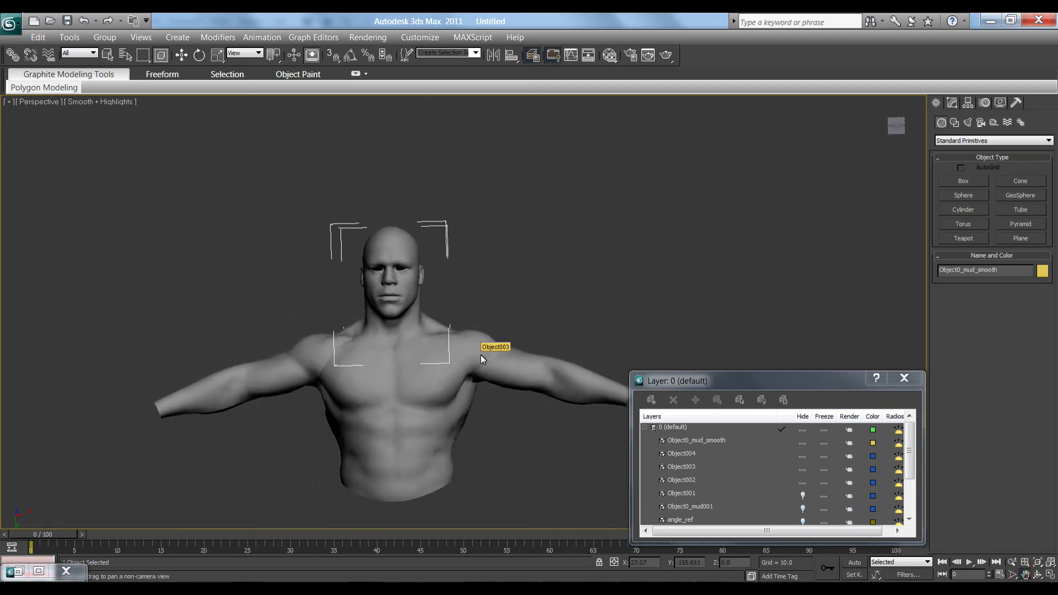
pyautogui.click(1013, 561)
pyautogui.moveTo(611, 353); pyautogui.dragTo(611, 292)
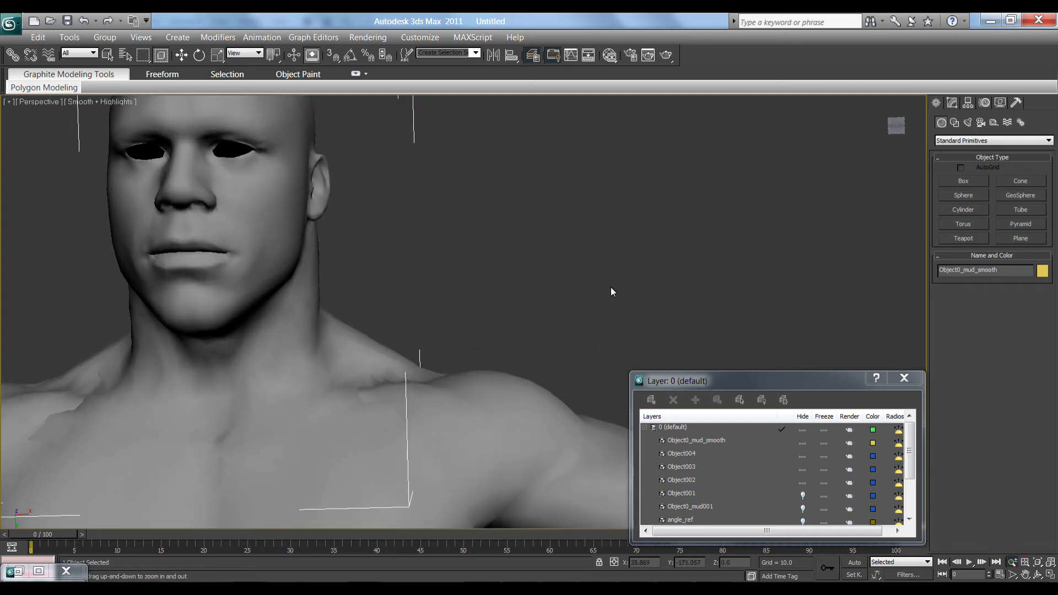
pyautogui.click(1025, 574)
pyautogui.moveTo(560, 315); pyautogui.dragTo(832, 333)
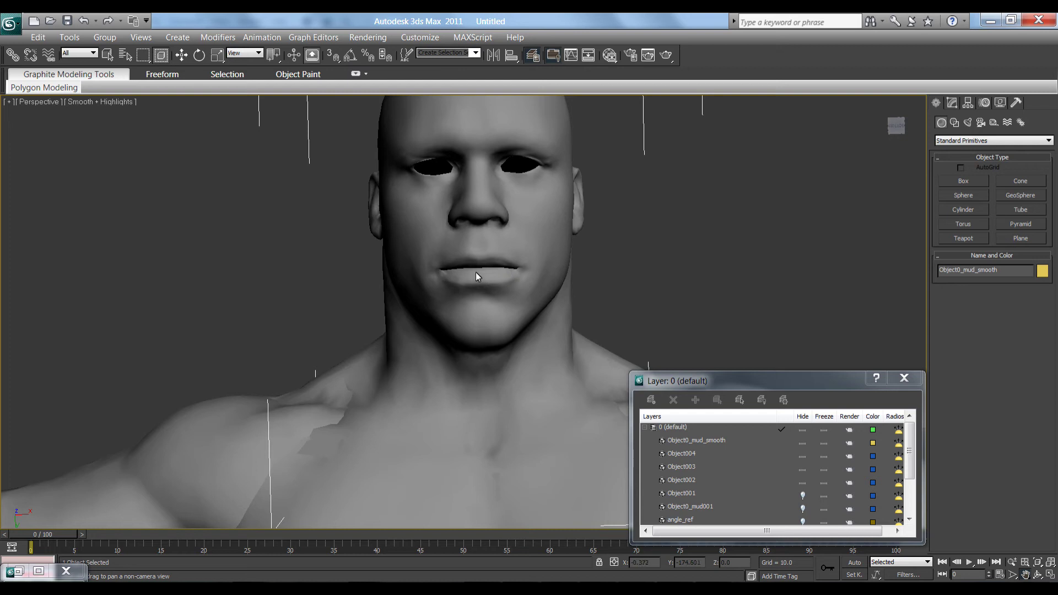
# Import Object13, Object14 and Object15 into the scene and select the Object0_mud_smooth head
pyautogui.click(10, 23)
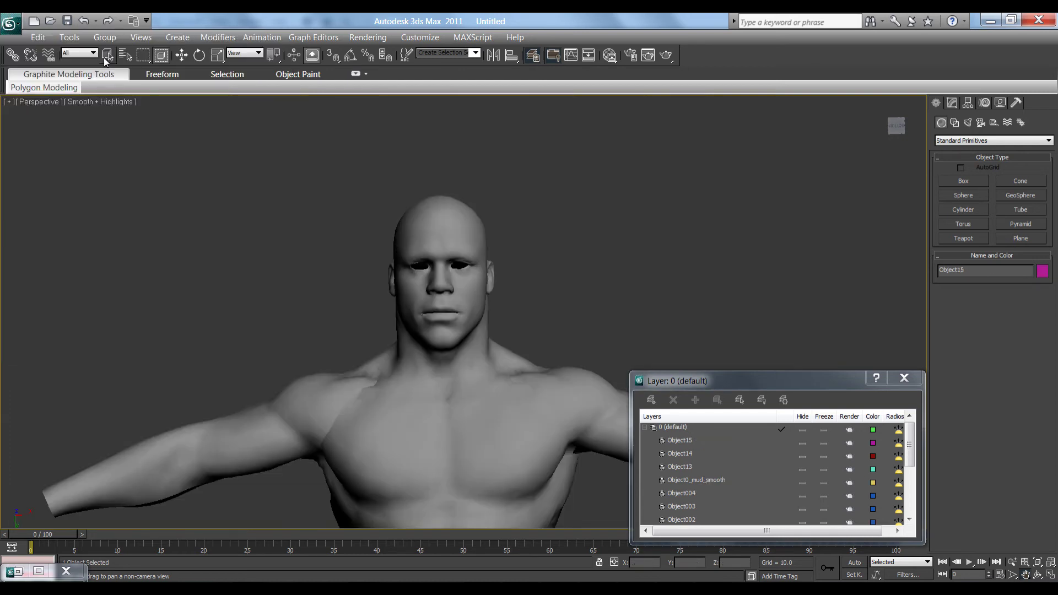
pyautogui.click(103, 57)
pyautogui.click(479, 260)
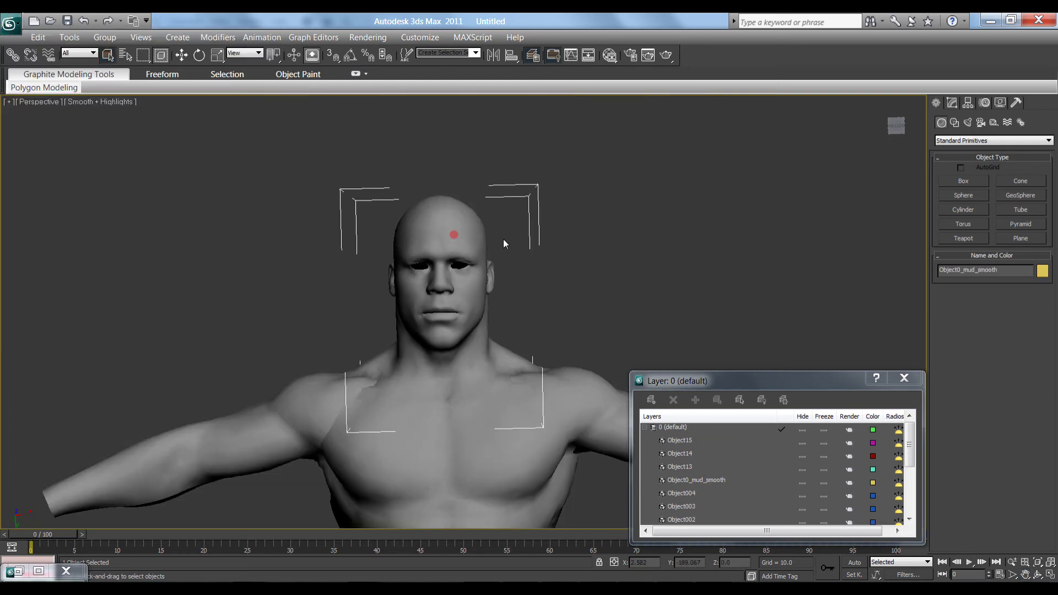
# Turn on See-Through for the Object0_mud_smooth head and examine how the teeth sit inside the mouth
pyautogui.click(1012, 562)
pyautogui.moveTo(591, 282); pyautogui.dragTo(591, 221)
pyautogui.click(1003, 105)
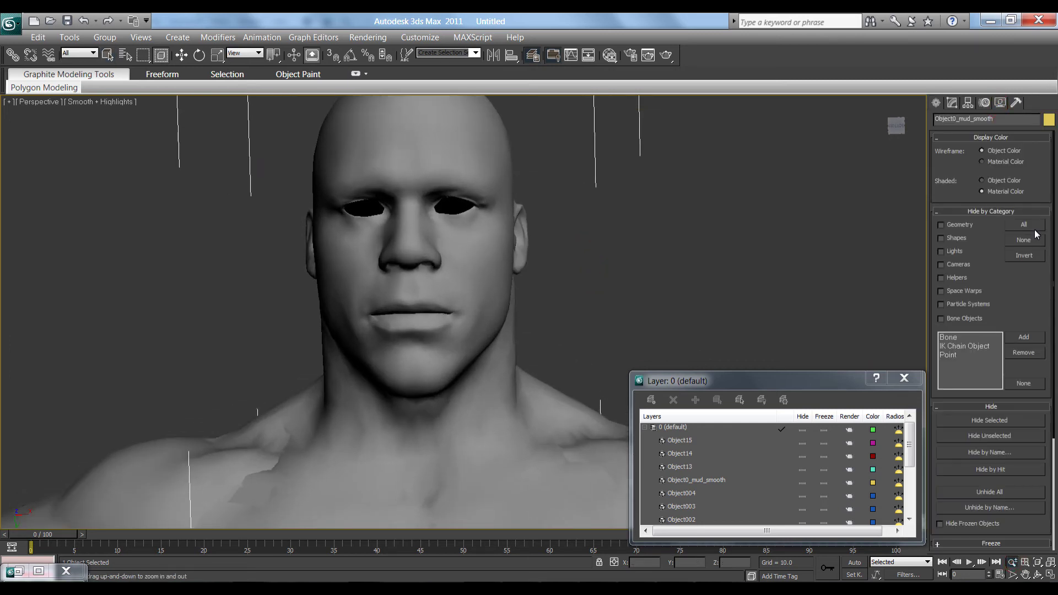
pyautogui.scroll(-3, 1055, 277)
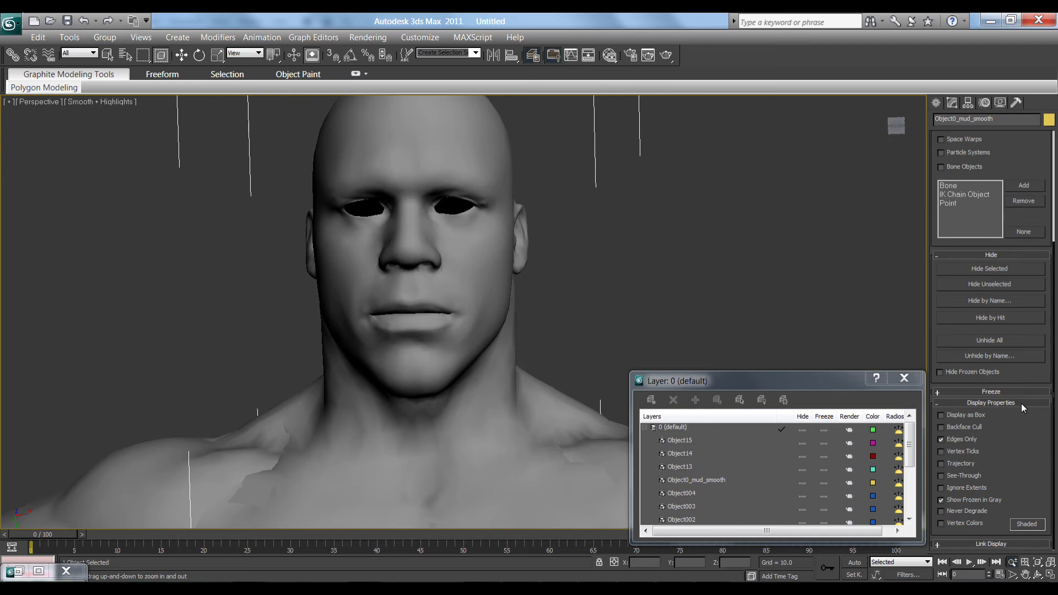
pyautogui.click(941, 476)
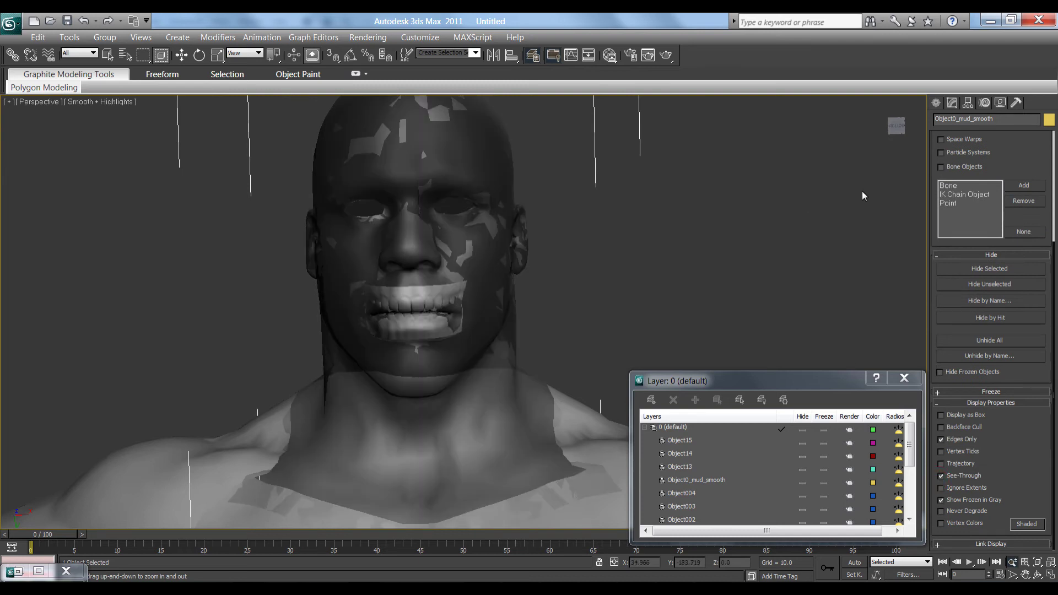
pyautogui.moveTo(636, 256); pyautogui.dragTo(651, 213)
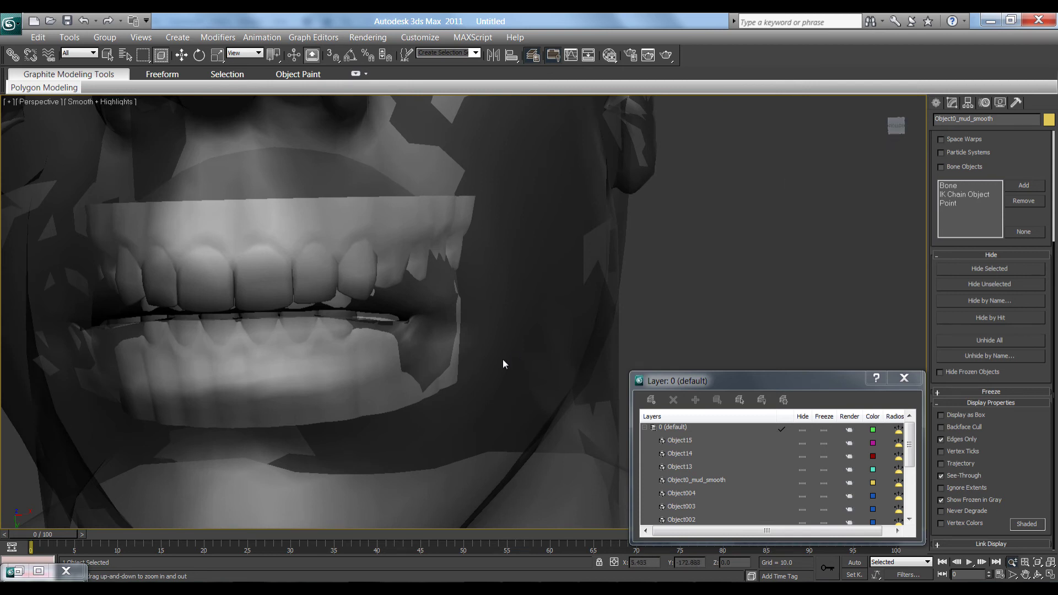
pyautogui.click(108, 54)
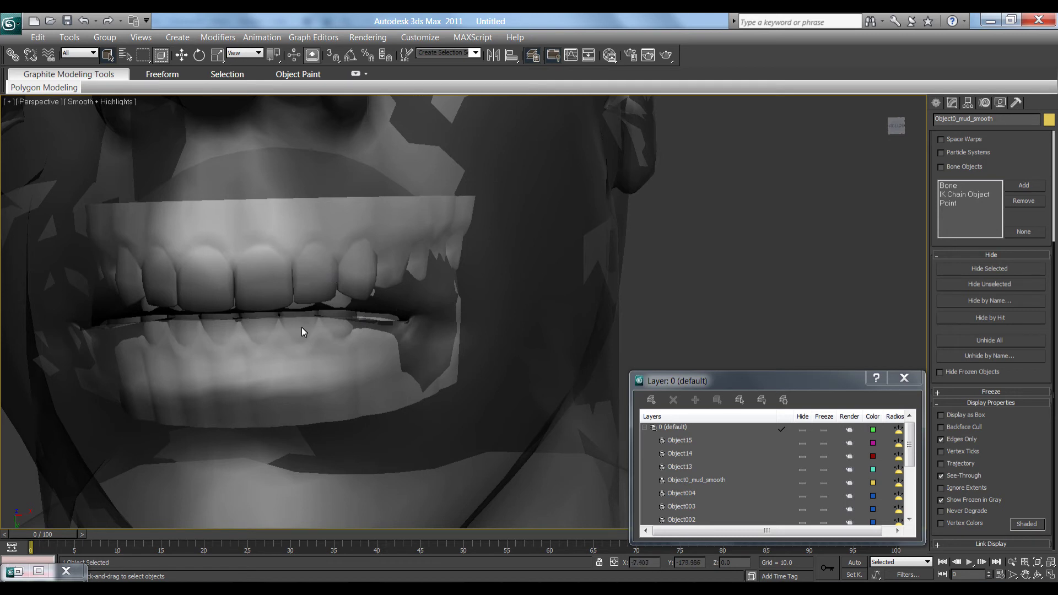
pyautogui.click(1013, 564)
pyautogui.moveTo(716, 287); pyautogui.dragTo(716, 306)
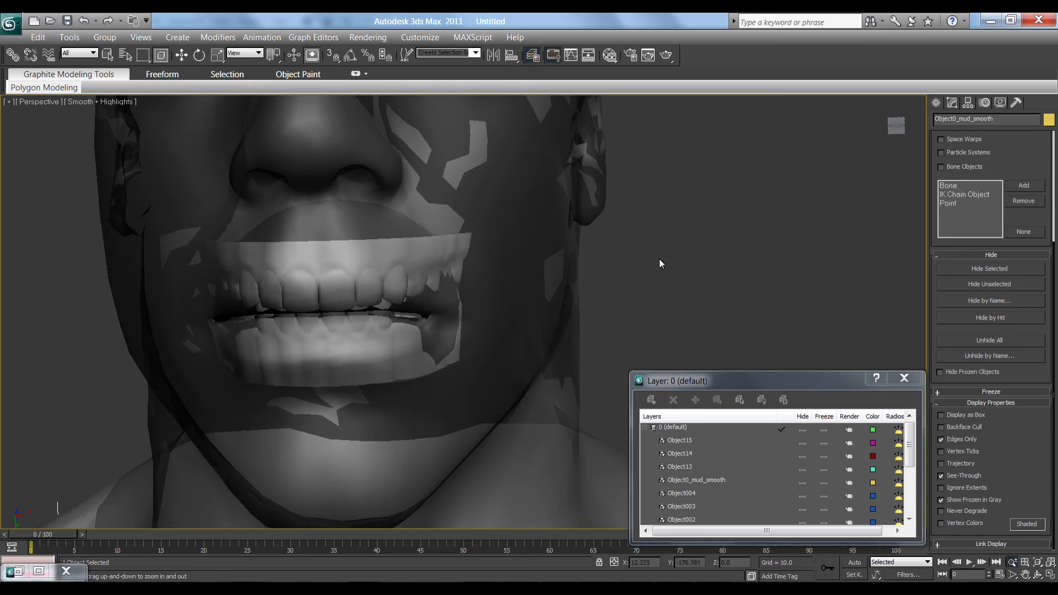
pyautogui.moveTo(660, 259); pyautogui.dragTo(675, 284)
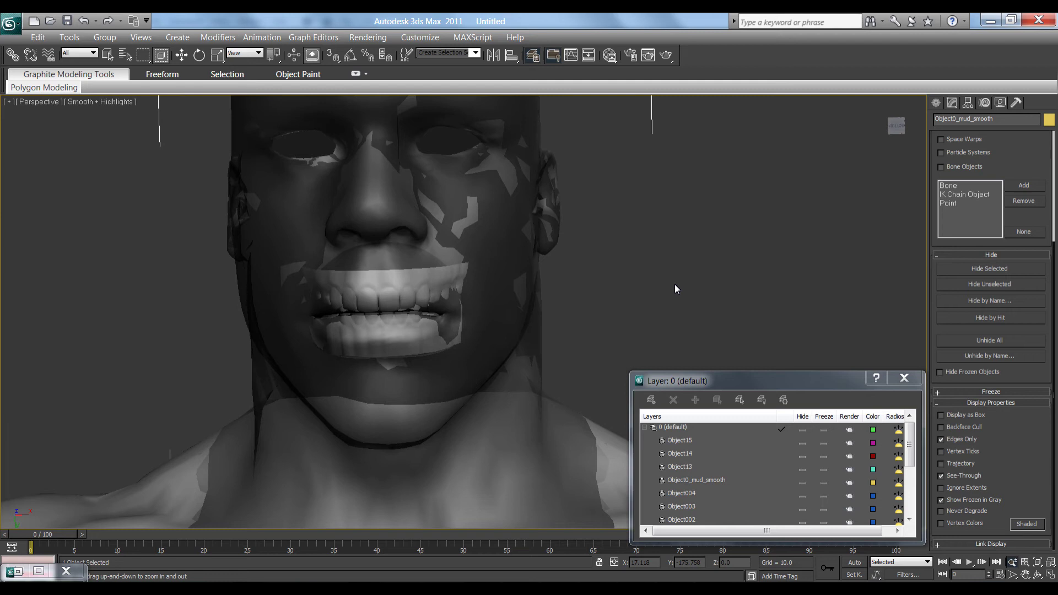
pyautogui.moveTo(674, 283); pyautogui.dragTo(634, 307)
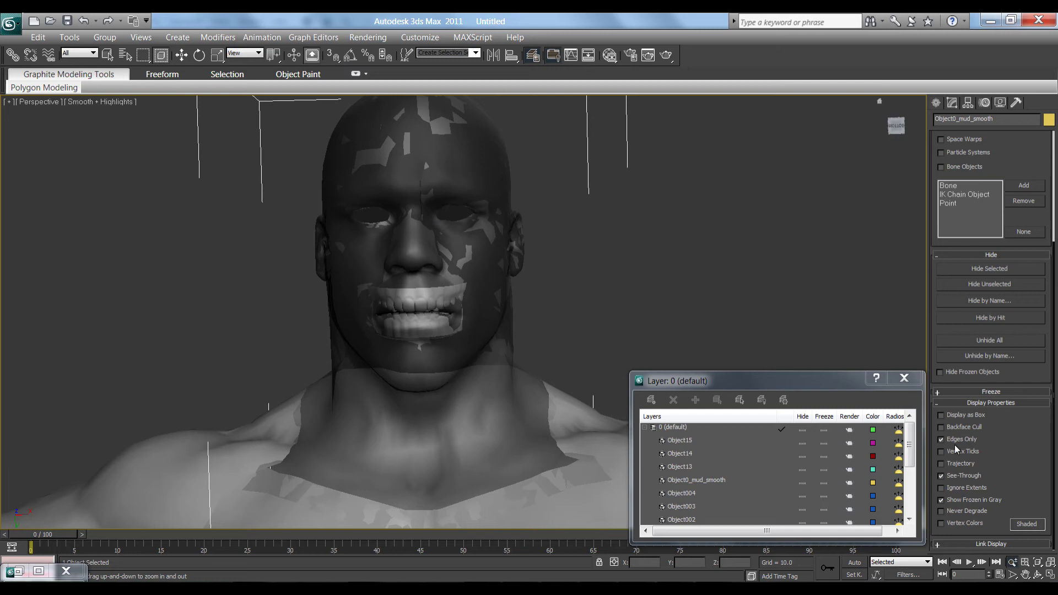
# Turn off See-Through for the head and look over the whole upper body
pyautogui.click(941, 476)
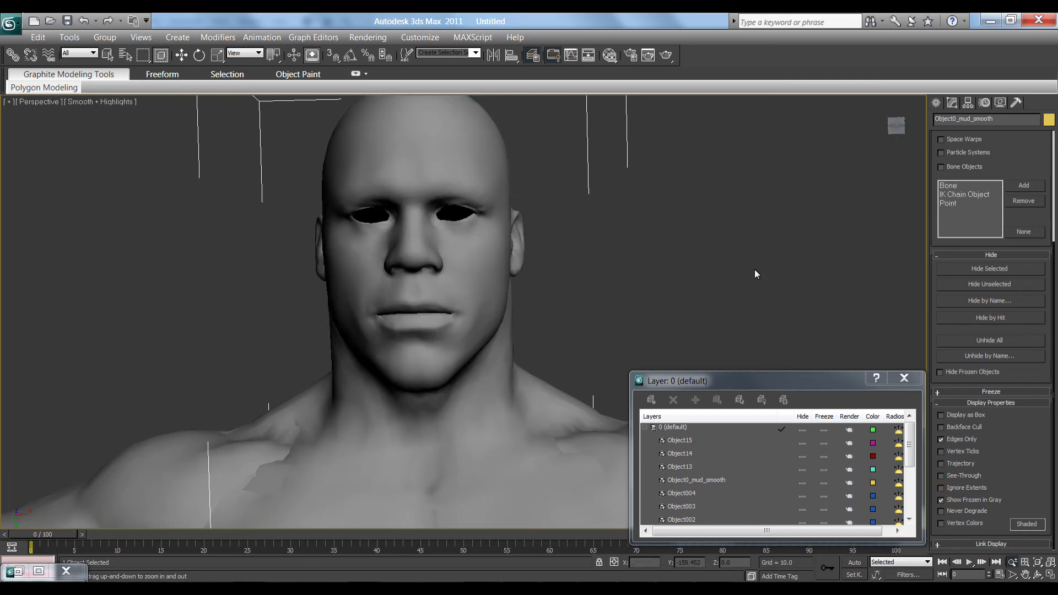
pyautogui.moveTo(754, 226); pyautogui.dragTo(771, 250)
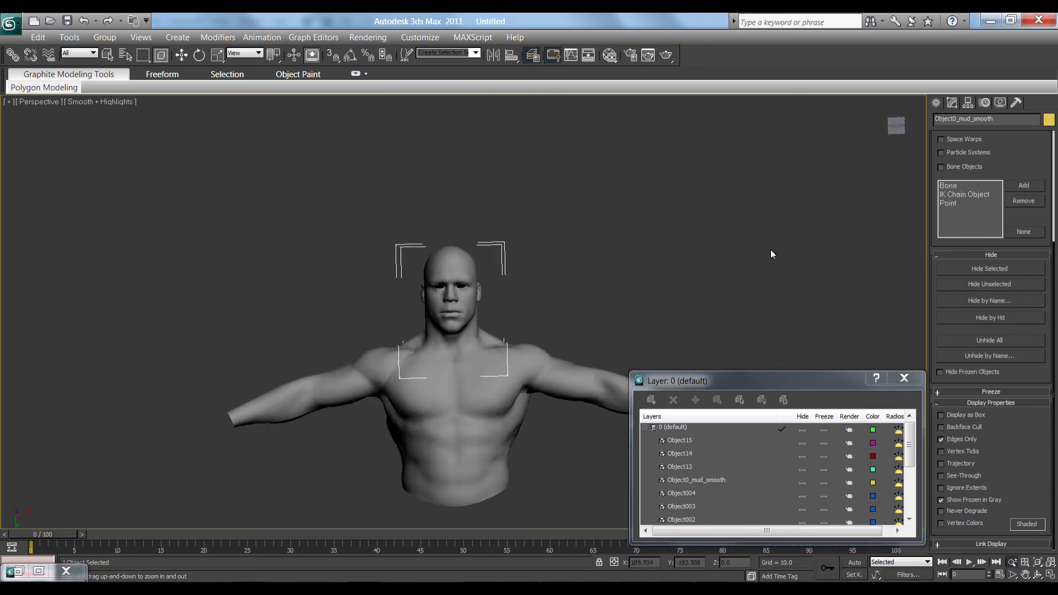
pyautogui.moveTo(633, 291)
pyautogui.mouseDown()
pyautogui.moveTo(633, 269)
pyautogui.moveTo(632, 277)
pyautogui.mouseUp()
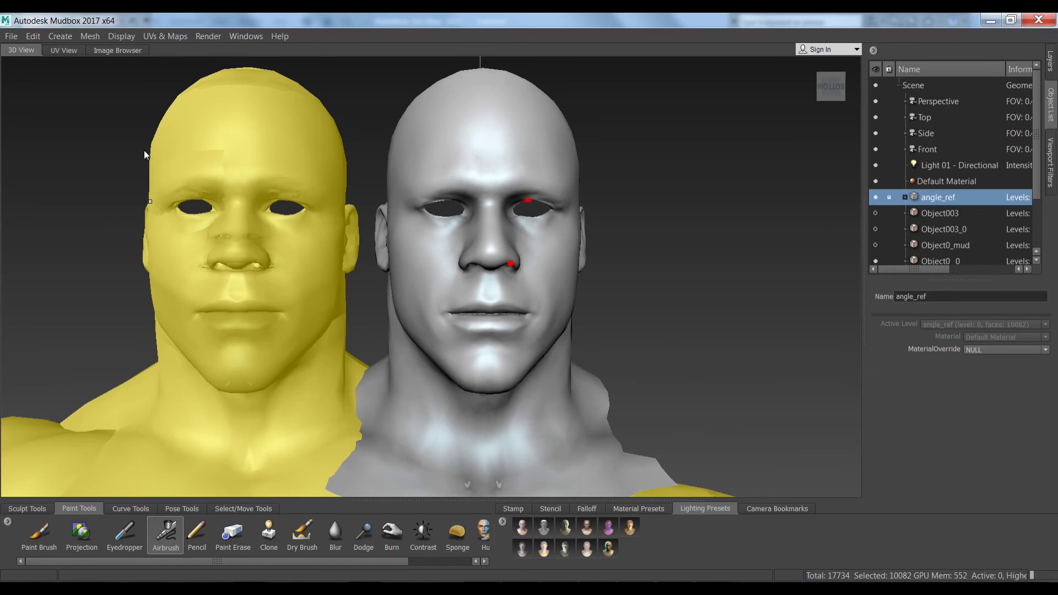
# Switch to Mudbox, hide the angle_ref mesh and bring the whole grey head into view
pyautogui.click(20, 510)
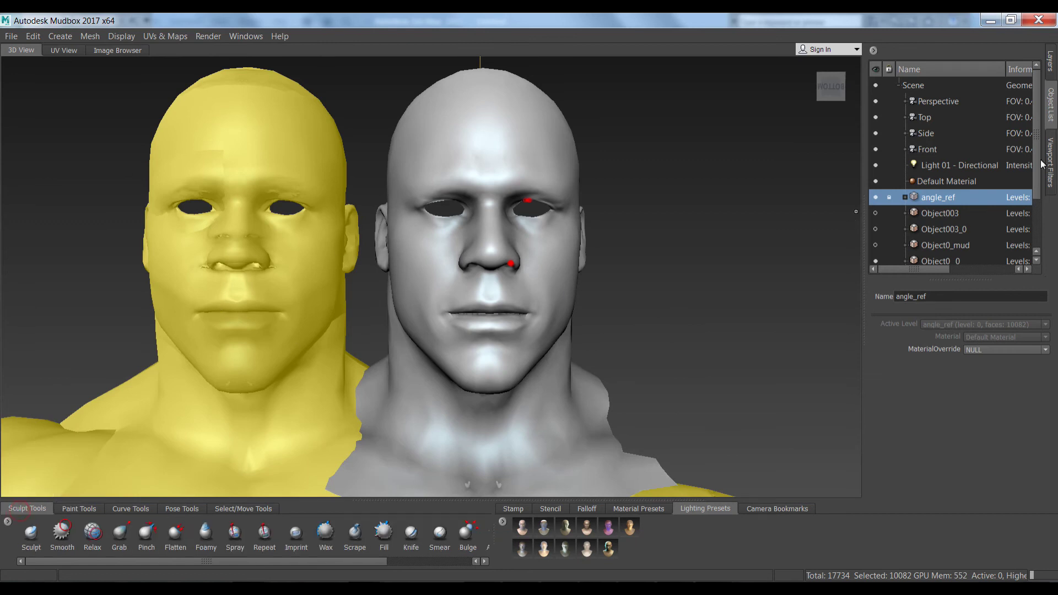
pyautogui.moveTo(1036, 188); pyautogui.dragTo(1037, 252)
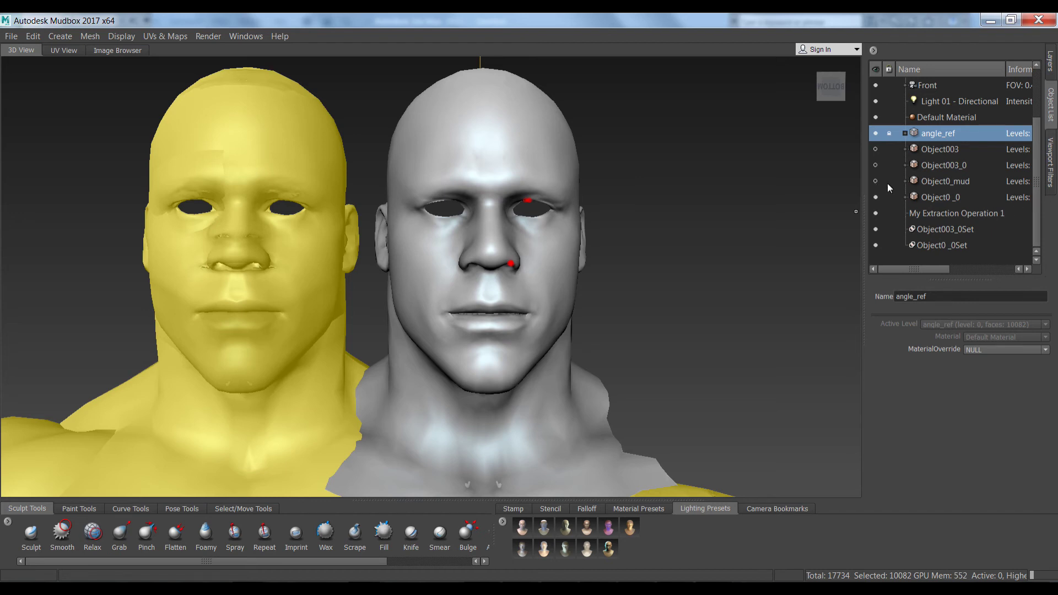
pyautogui.click(876, 133)
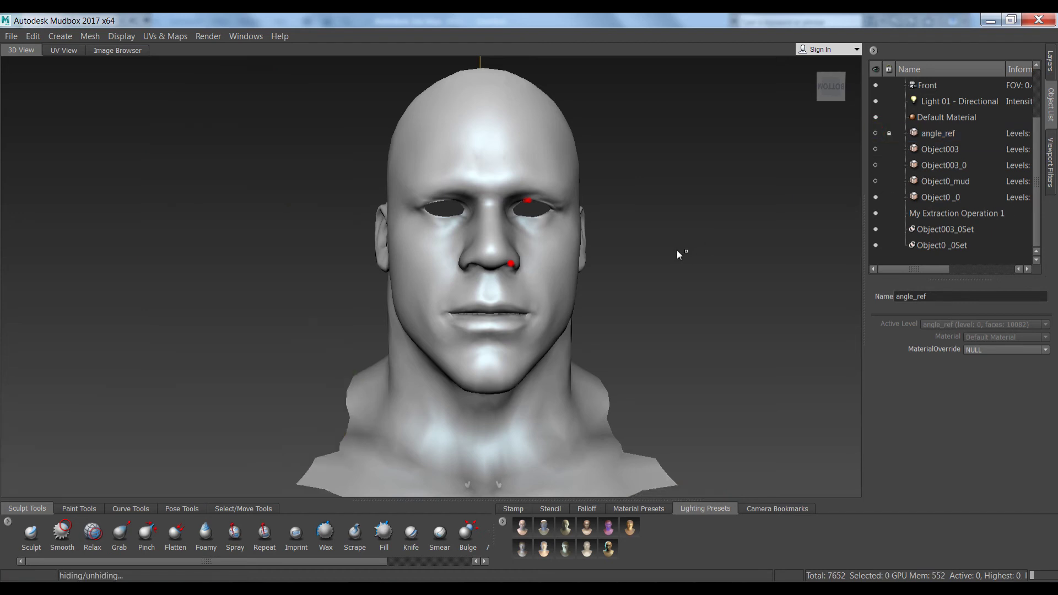
pyautogui.moveTo(816, 97); pyautogui.dragTo(819, 91)
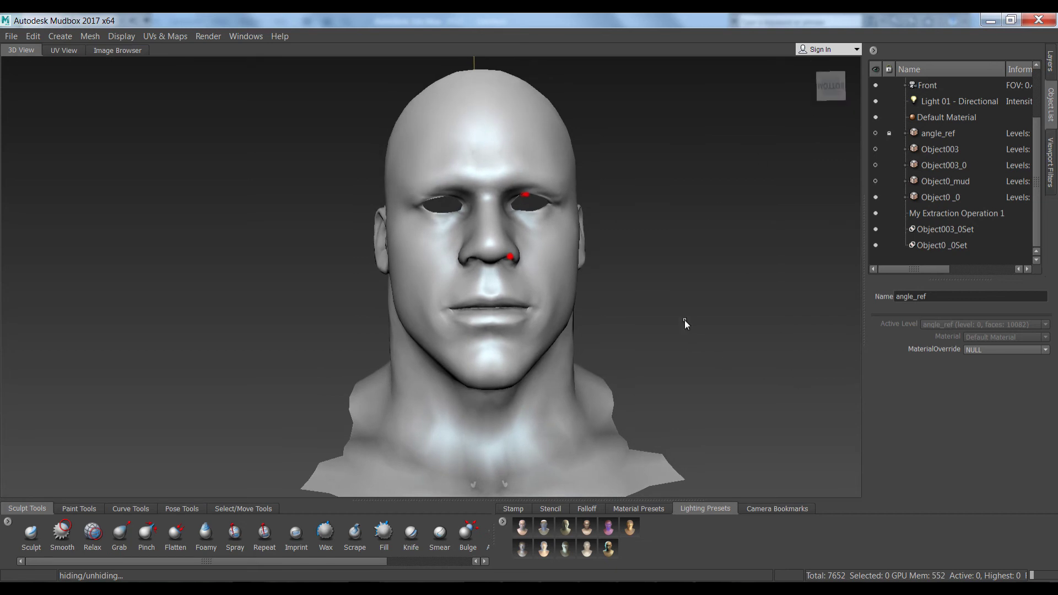
pyautogui.keyDown('alt'); pyautogui.moveTo(684, 319); pyautogui.dragTo(672, 290, button='right'); pyautogui.keyUp('alt')
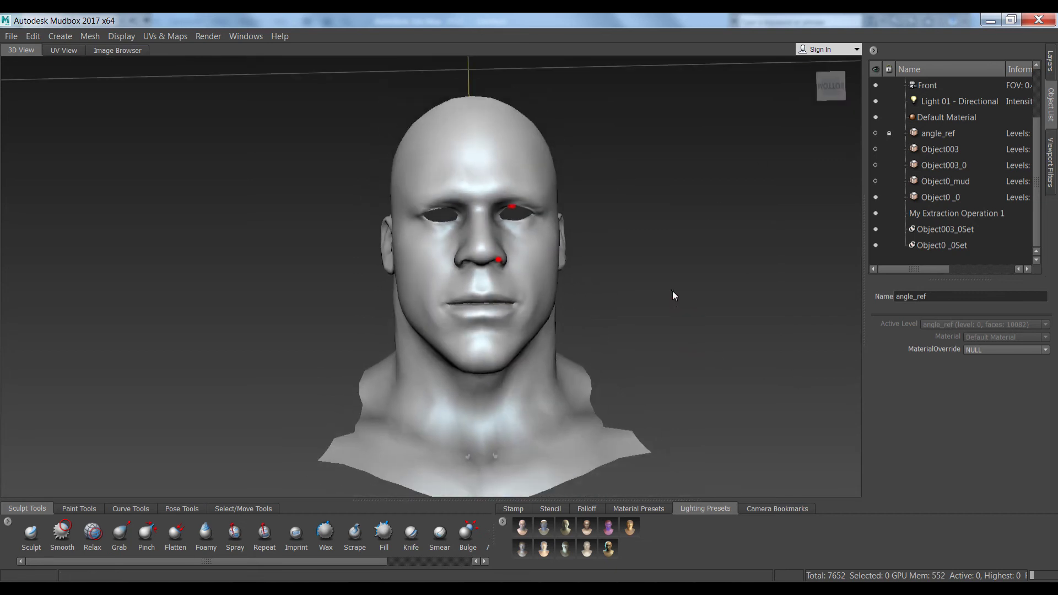
pyautogui.keyDown('alt'); pyautogui.moveTo(672, 290); pyautogui.dragTo(641, 282, button='middle'); pyautogui.keyUp('alt')
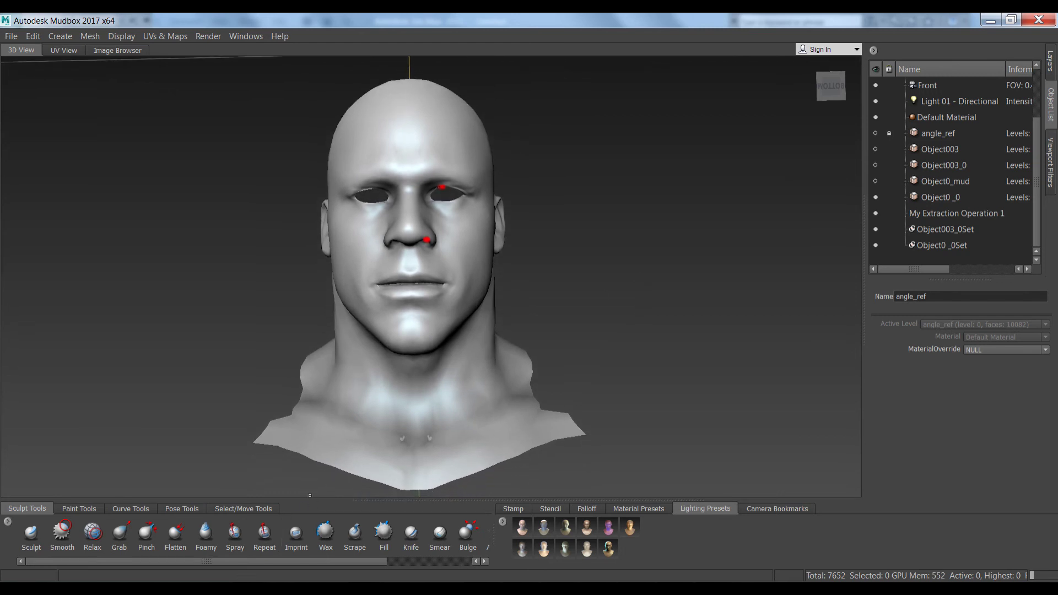
# Switch to X-Rey and inspect the full body model in the preview
pyautogui.click(254, 590)
pyautogui.click(139, 526)
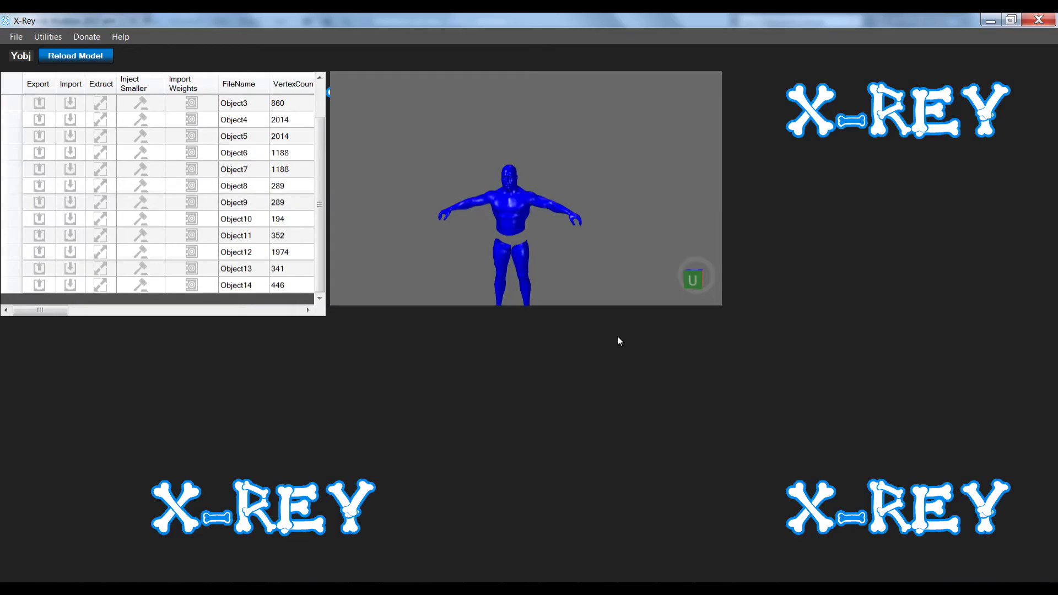
pyautogui.moveTo(498, 213); pyautogui.dragTo(516, 204, button='right')
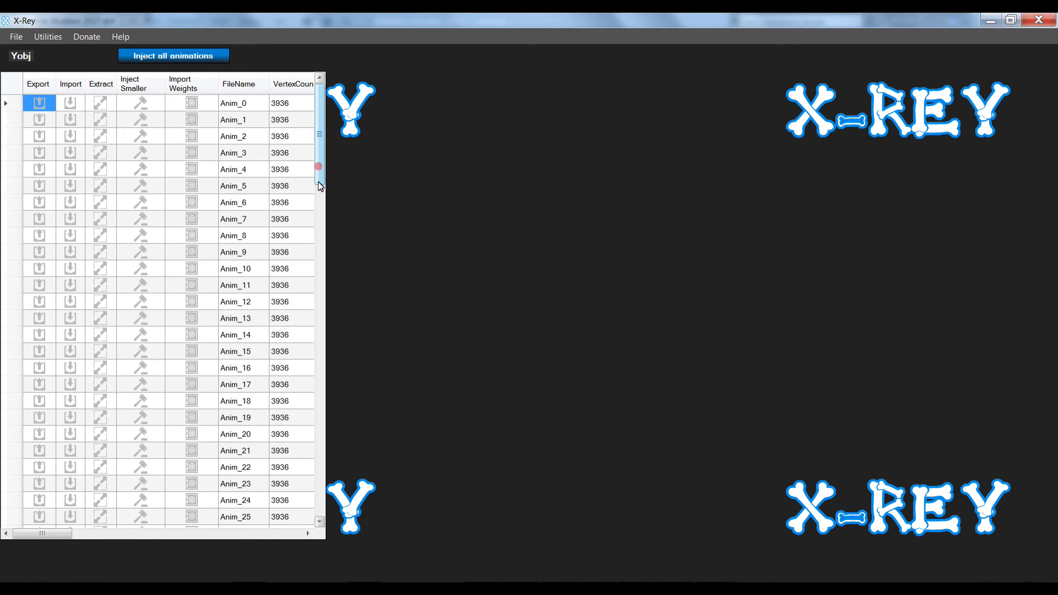
# Browse the animation meshes and preview Anim_45, Anim_46 and Anim_47
pyautogui.moveTo(319, 168); pyautogui.dragTo(327, 318)
pyautogui.click(231, 220)
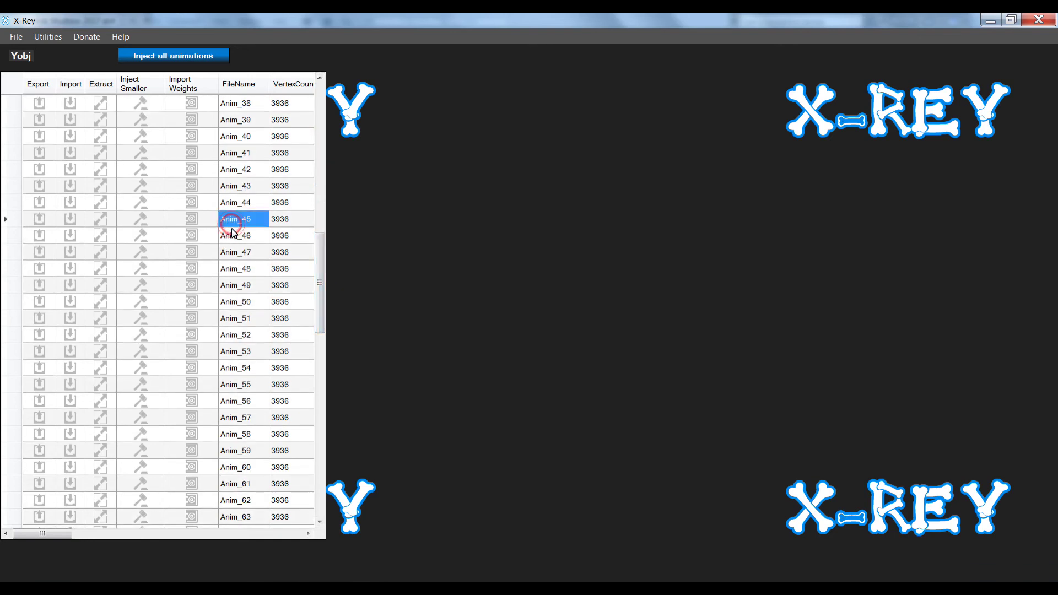
pyautogui.click(231, 236)
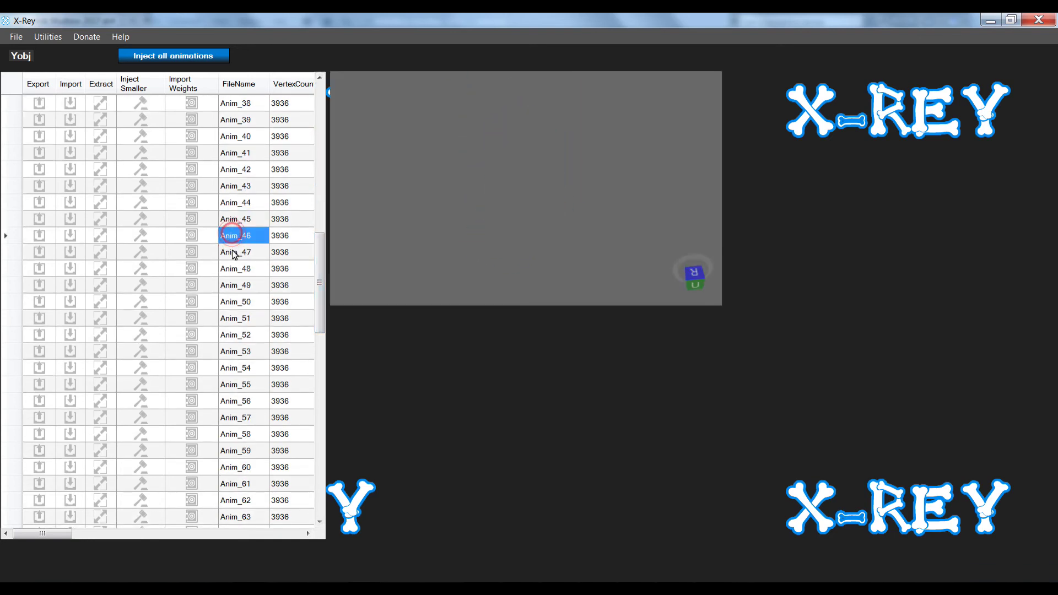
pyautogui.click(234, 252)
pyautogui.moveTo(491, 272); pyautogui.dragTo(495, 228, button='right')
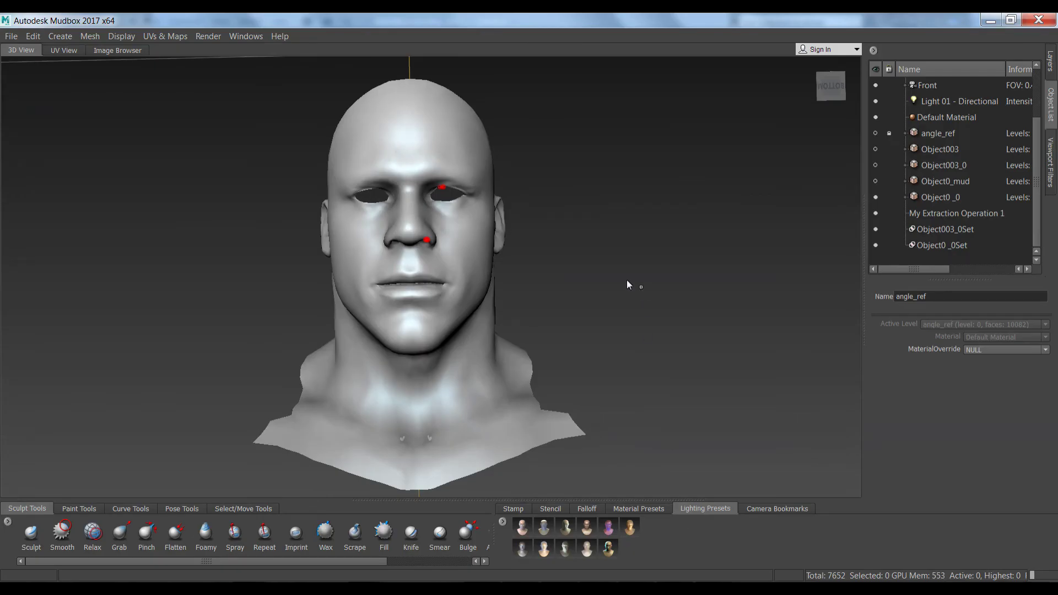
# Return to Mudbox, import the Anim_47 mesh into the scene and select it
pyautogui.click(11, 36)
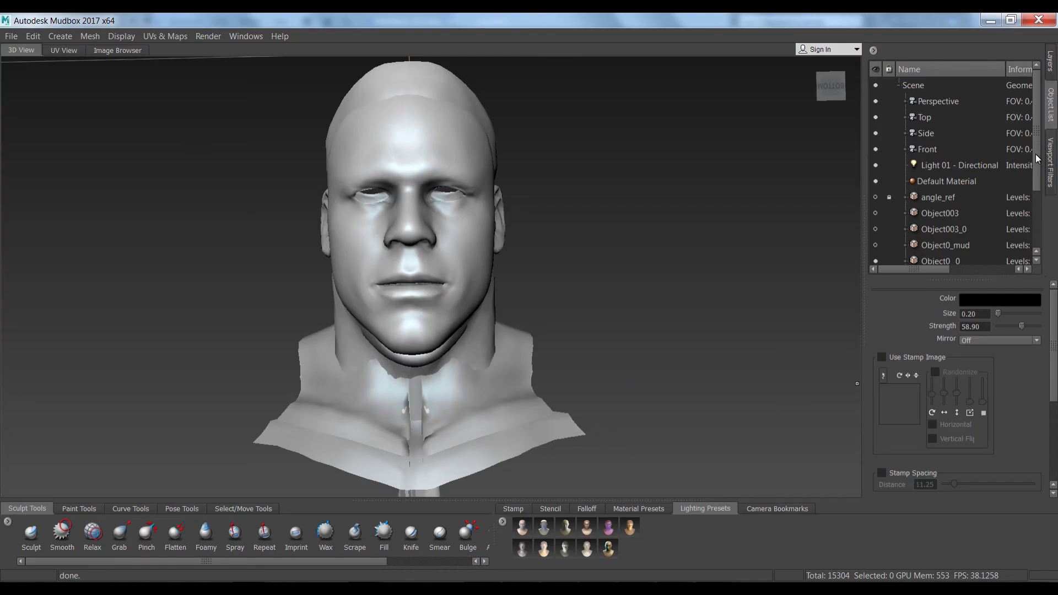
pyautogui.scroll(-2, 1037, 175)
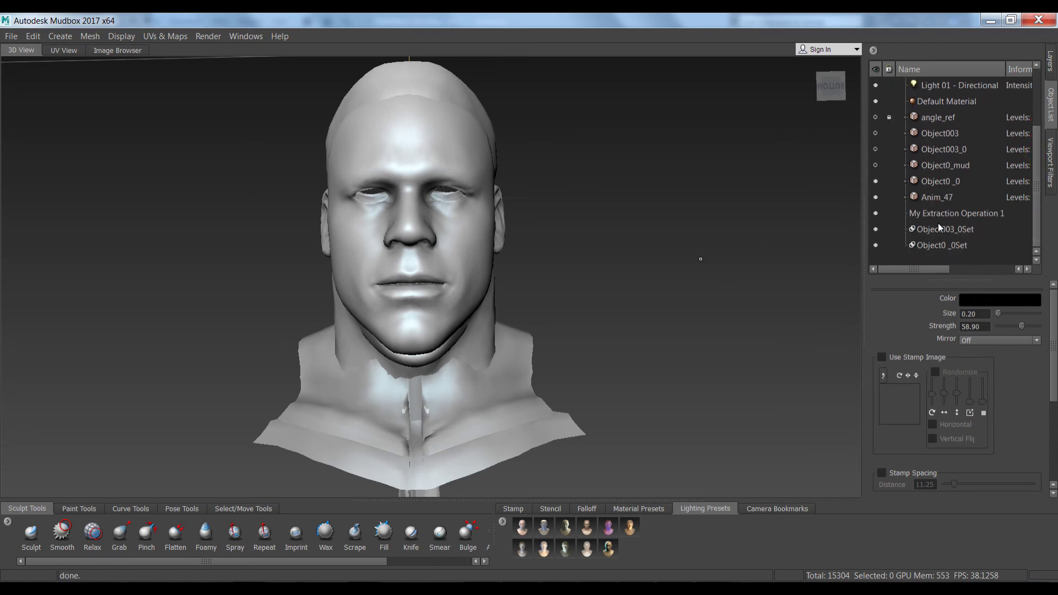
pyautogui.click(926, 198)
# Toggle the Opacity channel of Anim_47 to display the overlapping heads as translucent
pyautogui.click(1051, 62)
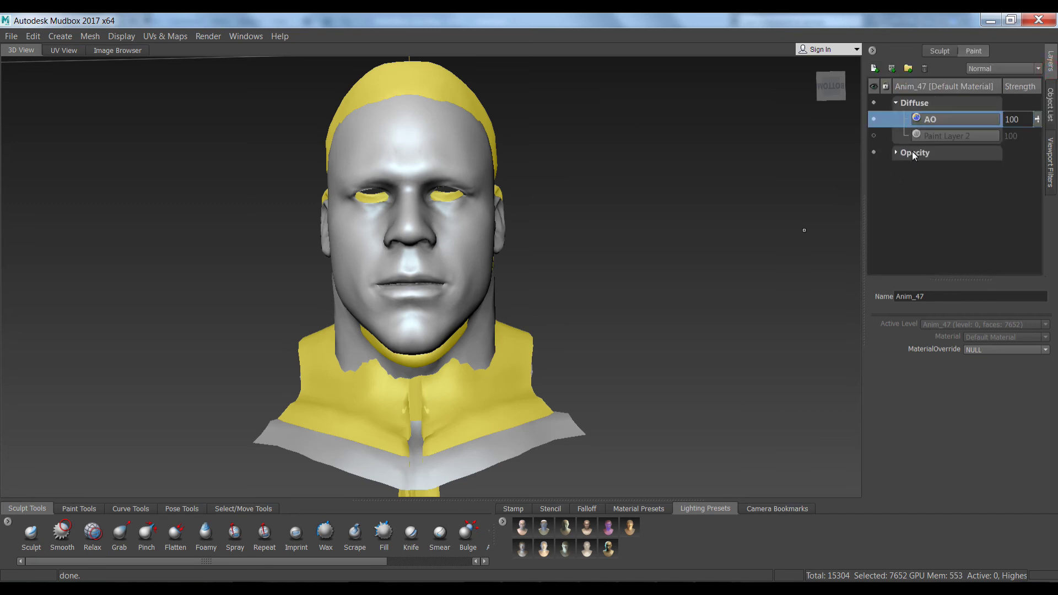
pyautogui.click(876, 154)
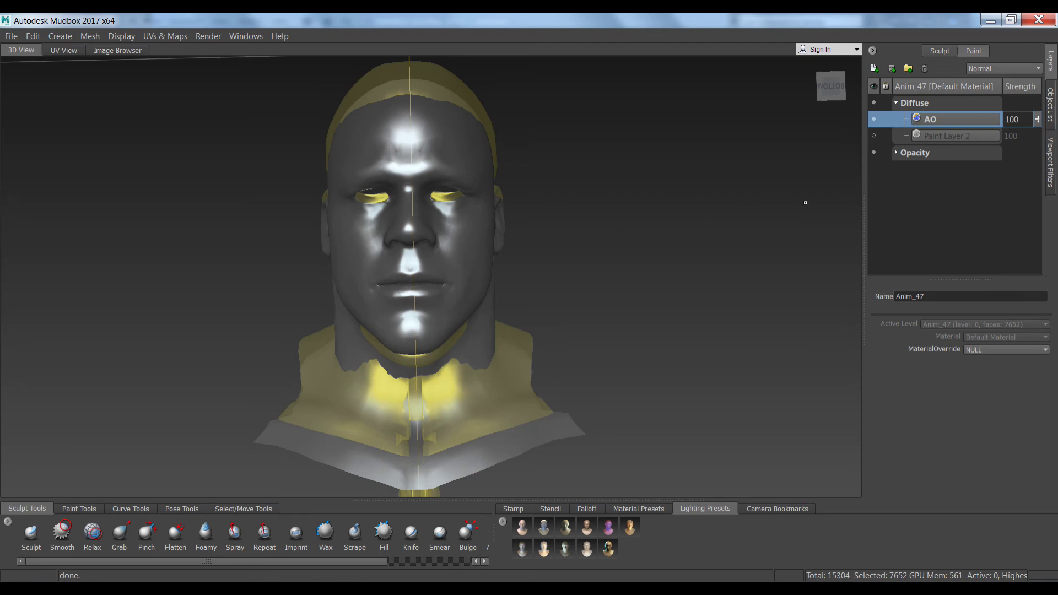
pyautogui.click(1052, 106)
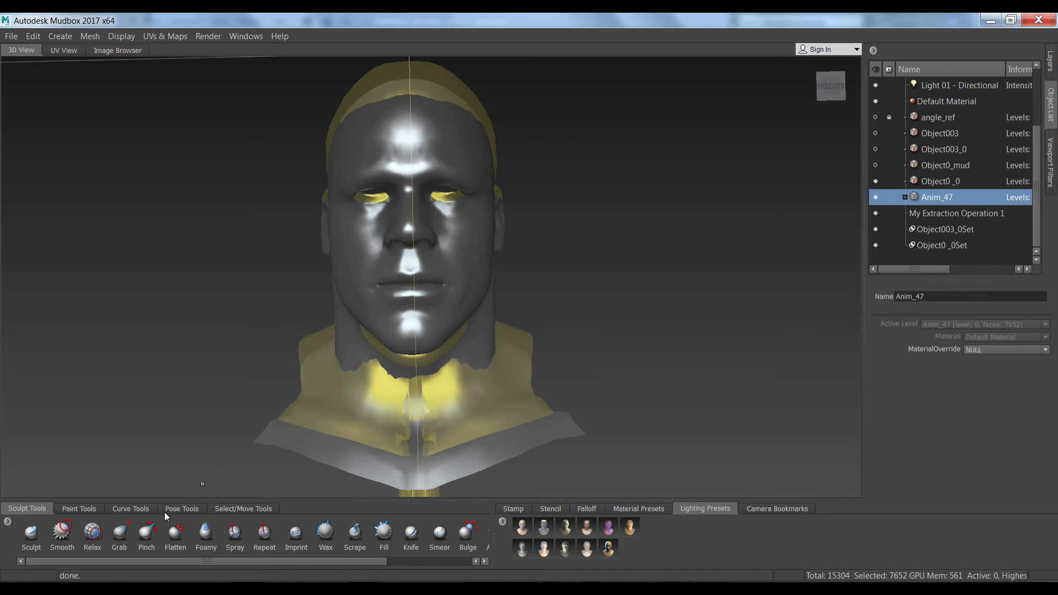
# Translate Anim_47 by about -0.645 along Z to line it up with the Object0 _0 head
pyautogui.click(126, 510)
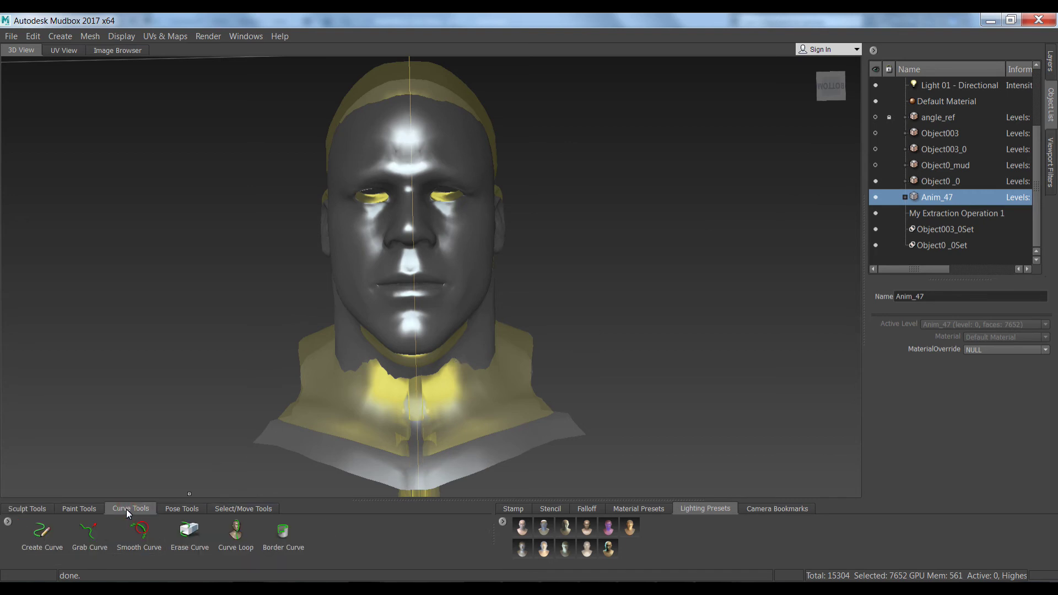
pyautogui.click(17, 512)
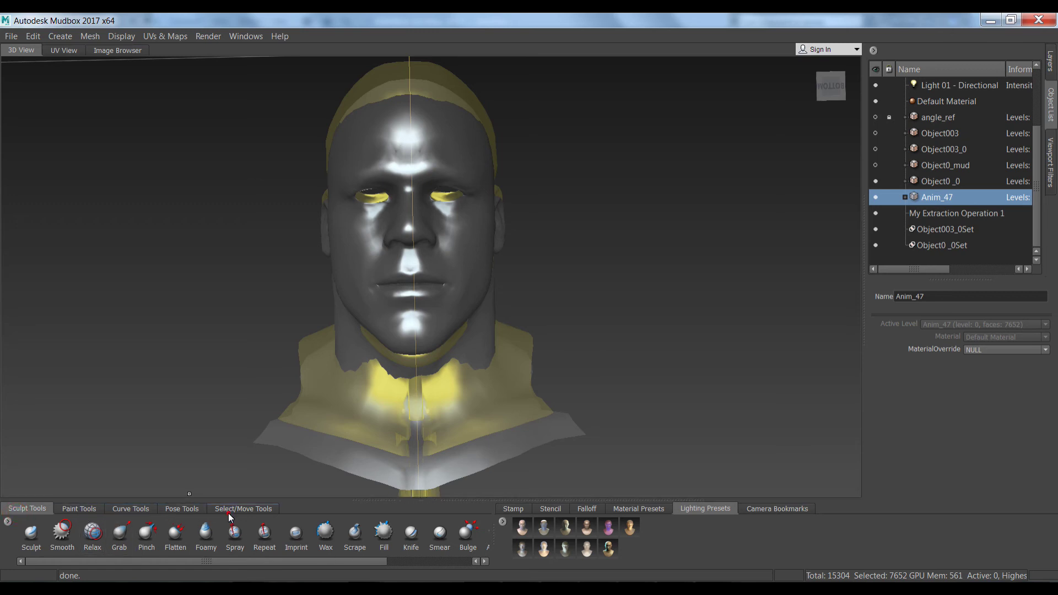
pyautogui.click(229, 514)
pyautogui.click(168, 534)
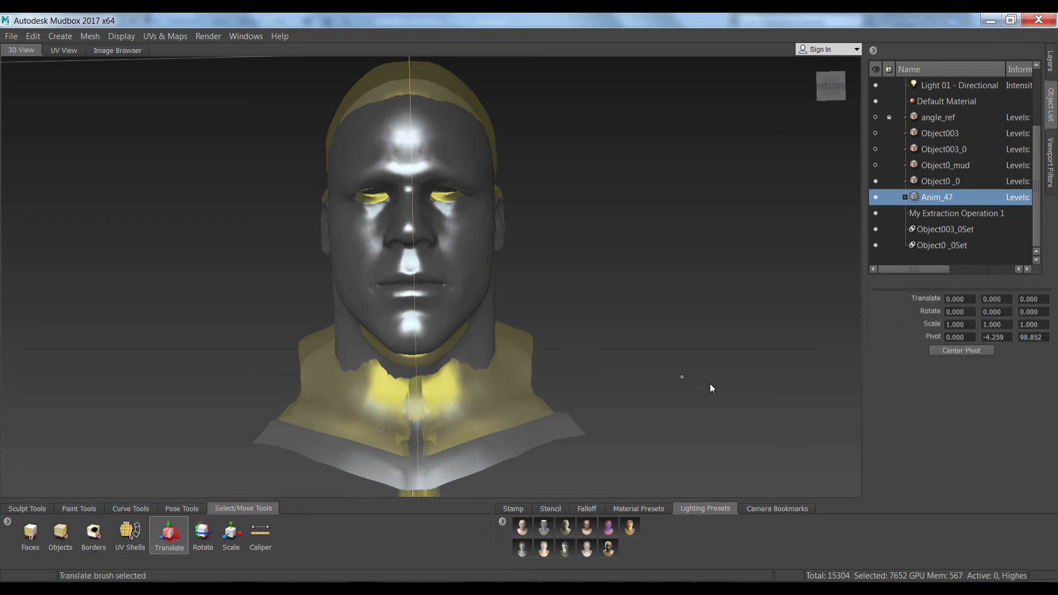
pyautogui.keyDown('alt'); pyautogui.moveTo(562, 302); pyautogui.dragTo(516, 13, button='right'); pyautogui.keyUp('alt')
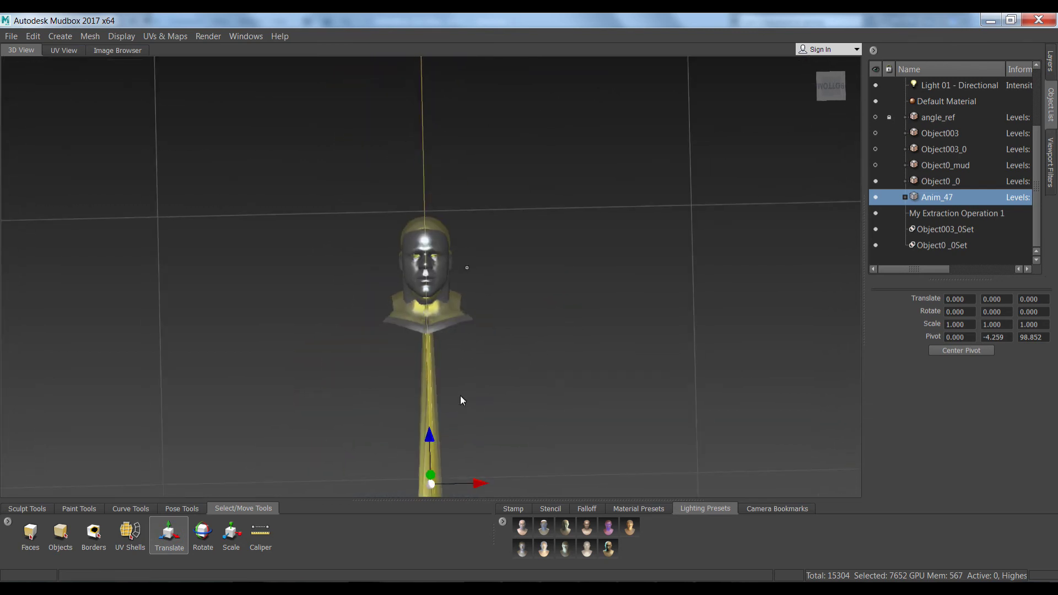
pyautogui.moveTo(431, 438); pyautogui.dragTo(430, 439)
pyautogui.keyDown('alt'); pyautogui.moveTo(470, 392); pyautogui.dragTo(517, 507, button='right'); pyautogui.keyUp('alt')
pyautogui.keyDown('alt'); pyautogui.moveTo(574, 272); pyautogui.dragTo(600, 417, button='right'); pyautogui.keyUp('alt')
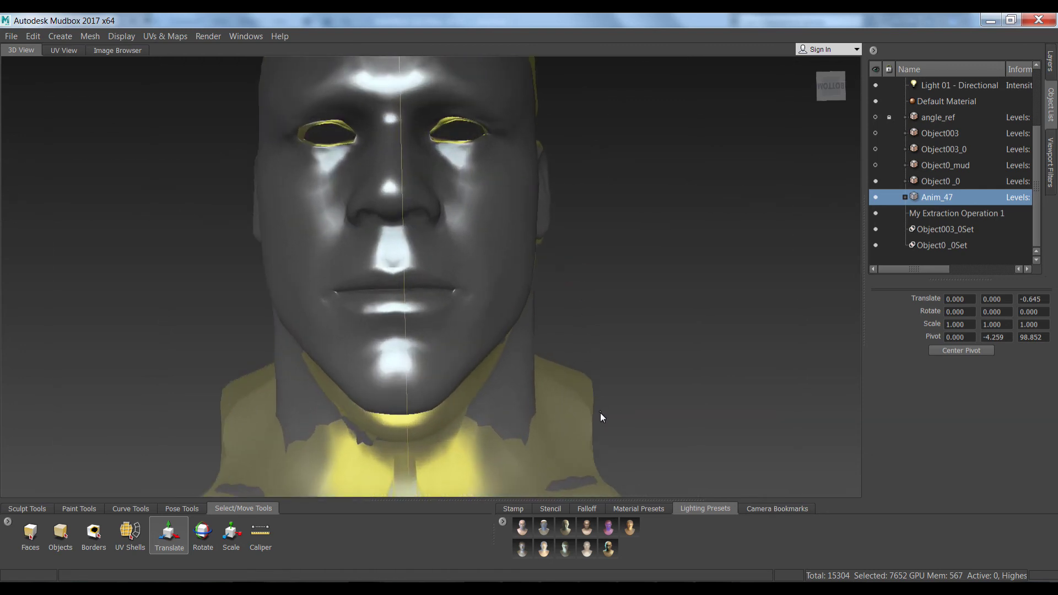
# Lock the Anim_47 mesh and select the Object0 _0 head
pyautogui.click(889, 198)
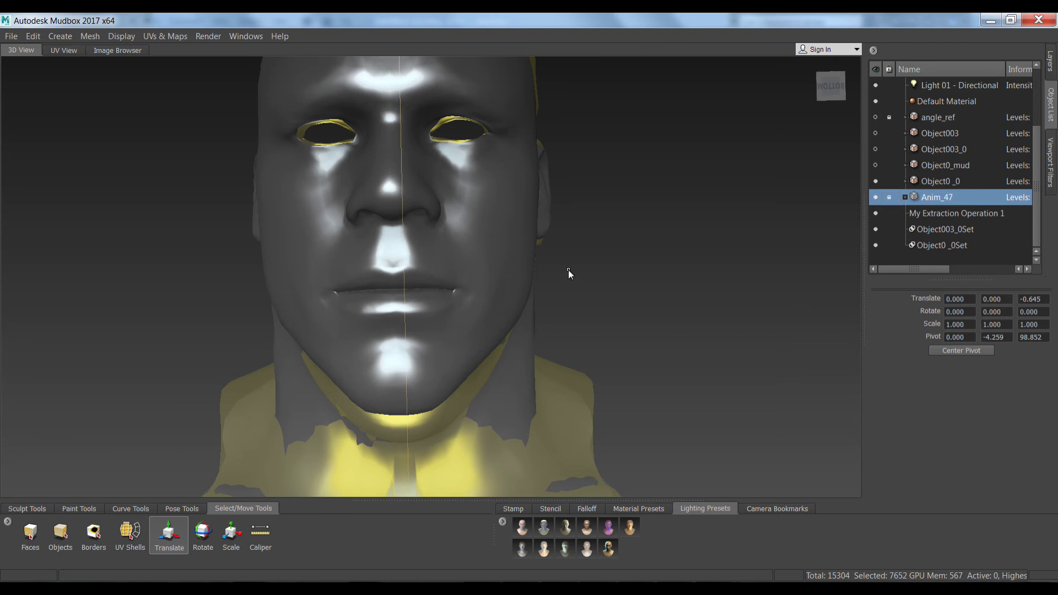
pyautogui.click(935, 182)
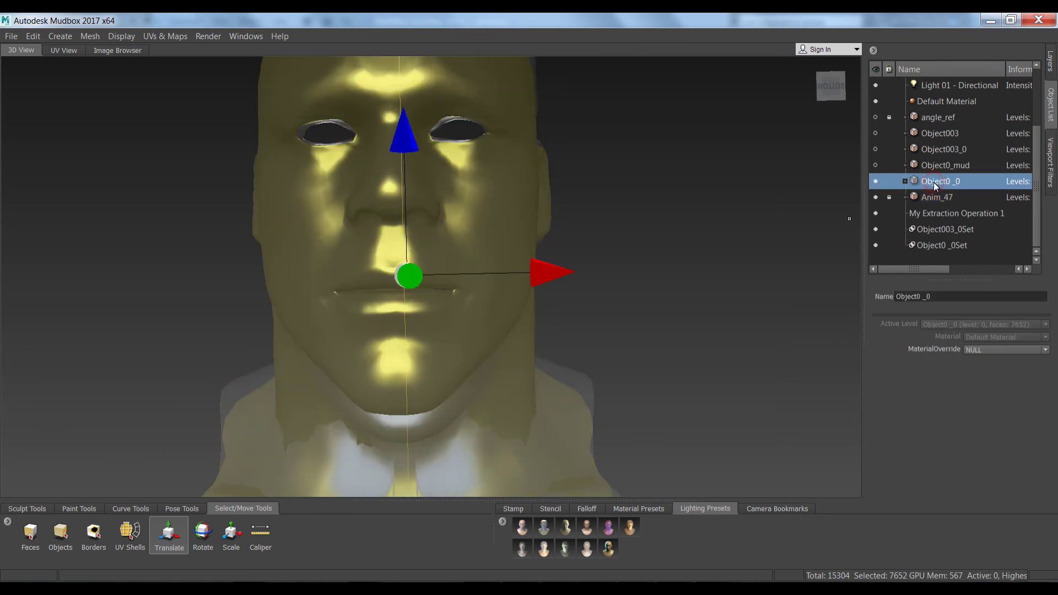
pyautogui.keyDown('alt'); pyautogui.moveTo(570, 203); pyautogui.dragTo(570, 152); pyautogui.keyUp('alt')
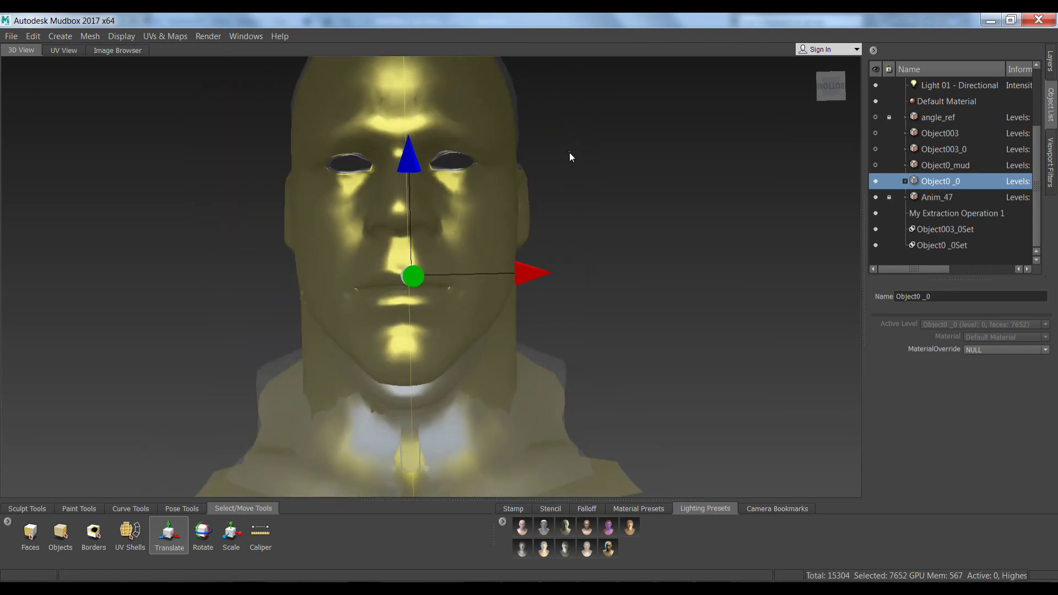
# Add a new sculpt layer to the Object0 _0 head and name it anim_47
pyautogui.click(1050, 60)
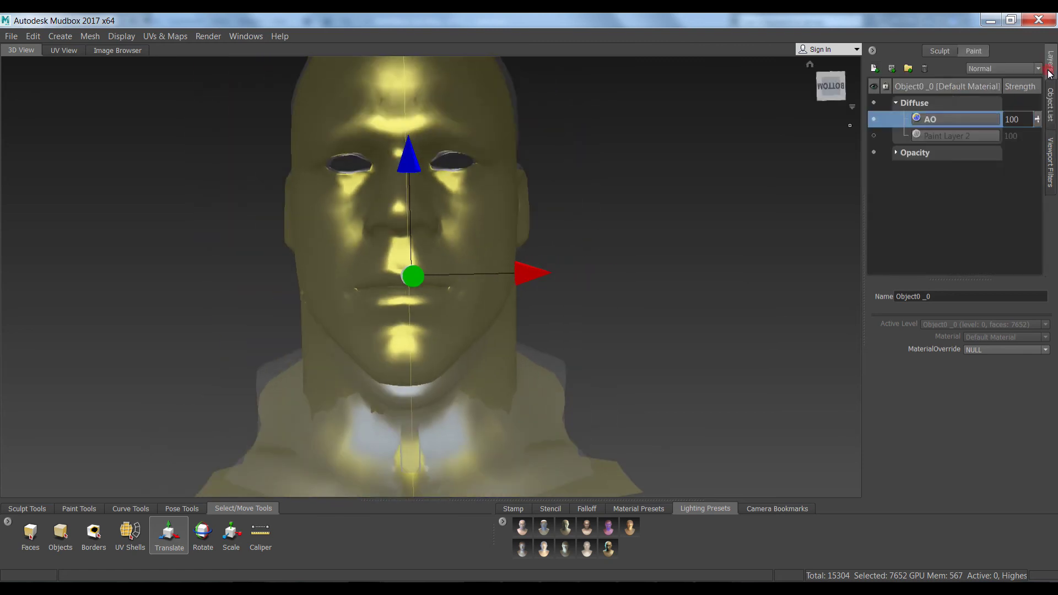
pyautogui.click(937, 51)
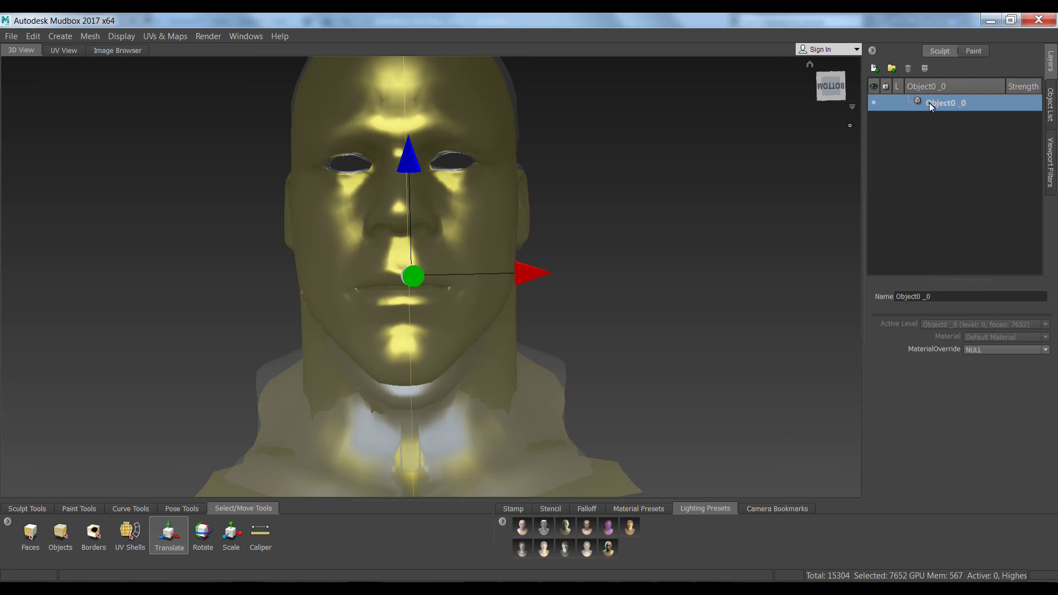
pyautogui.keyDown('alt'); pyautogui.moveTo(574, 269); pyautogui.dragTo(578, 289); pyautogui.keyUp('alt')
pyautogui.keyDown('alt'); pyautogui.moveTo(579, 283); pyautogui.dragTo(582, 282, button='middle'); pyautogui.keyUp('alt')
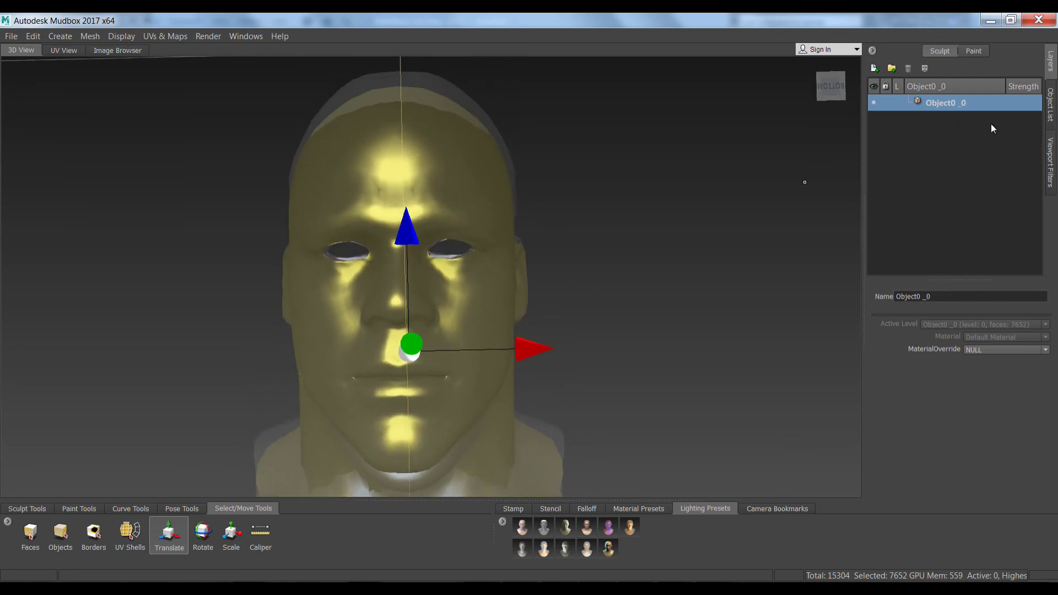
pyautogui.rightClick(950, 105)
pyautogui.click(965, 113)
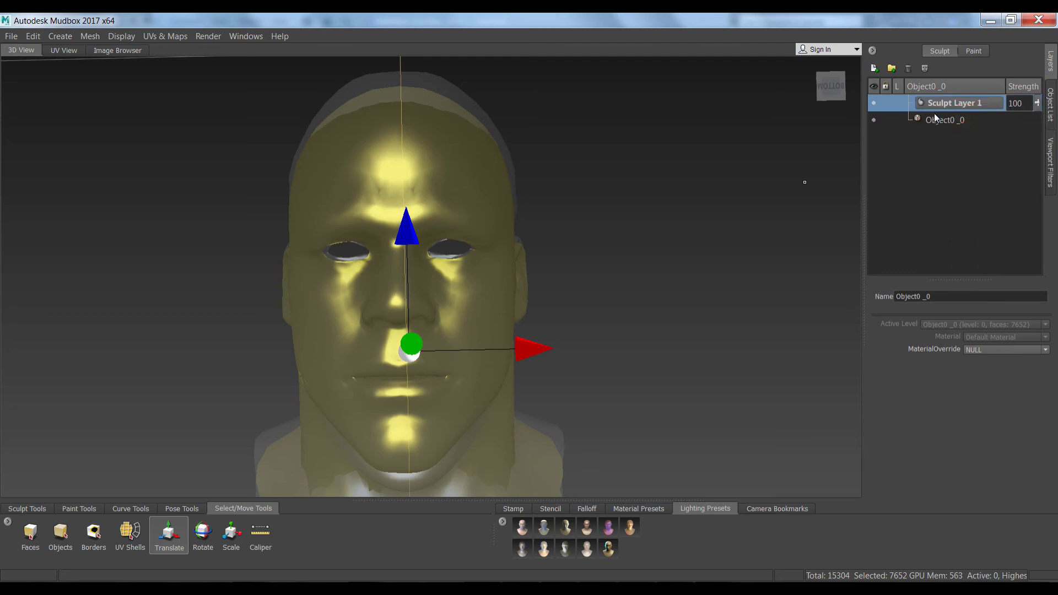
pyautogui.doubleClick(934, 103)
pyautogui.write('anim_47')
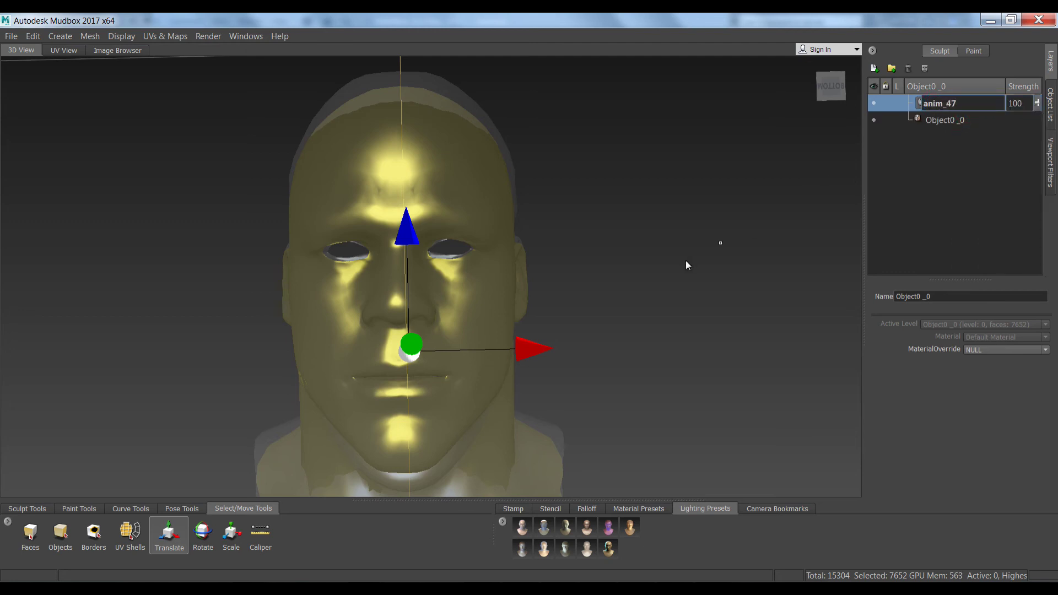
pyautogui.press('Return')
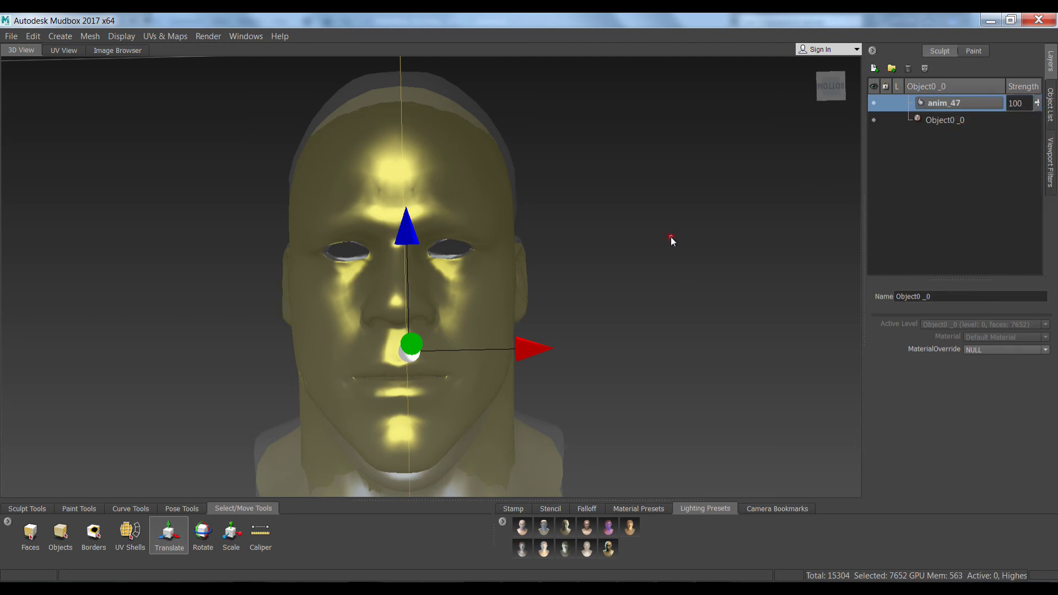
# Pull the chin and both sides of the jaw downward with the Grab brush at size 10
pyautogui.keyDown('alt'); pyautogui.moveTo(671, 236); pyautogui.dragTo(676, 199, button='middle'); pyautogui.keyUp('alt')
pyautogui.keyDown('alt'); pyautogui.moveTo(676, 199); pyautogui.dragTo(690, 272, button='right'); pyautogui.keyUp('alt')
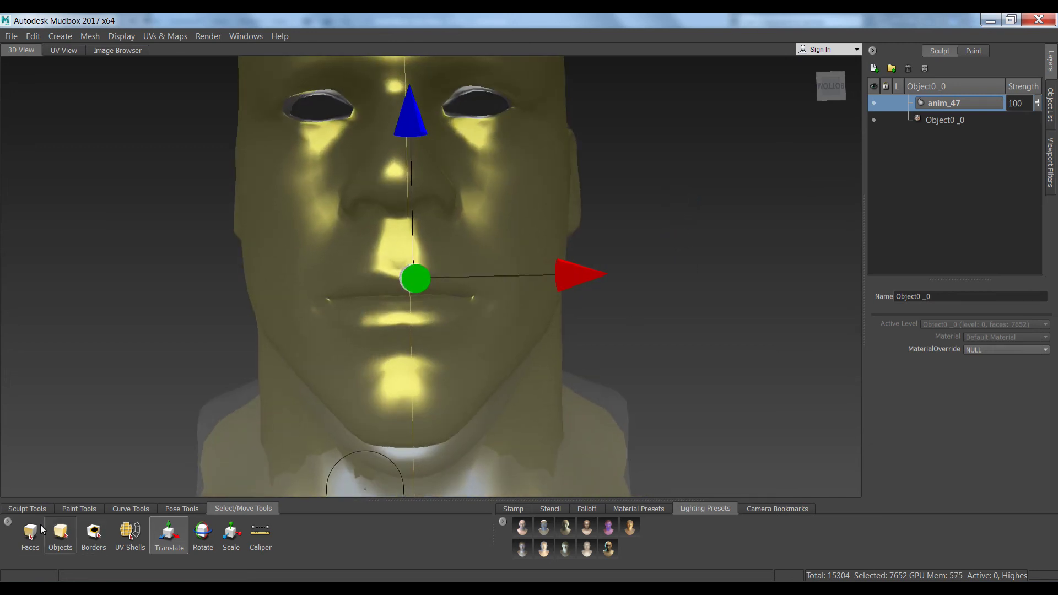
pyautogui.click(26, 508)
pyautogui.click(120, 532)
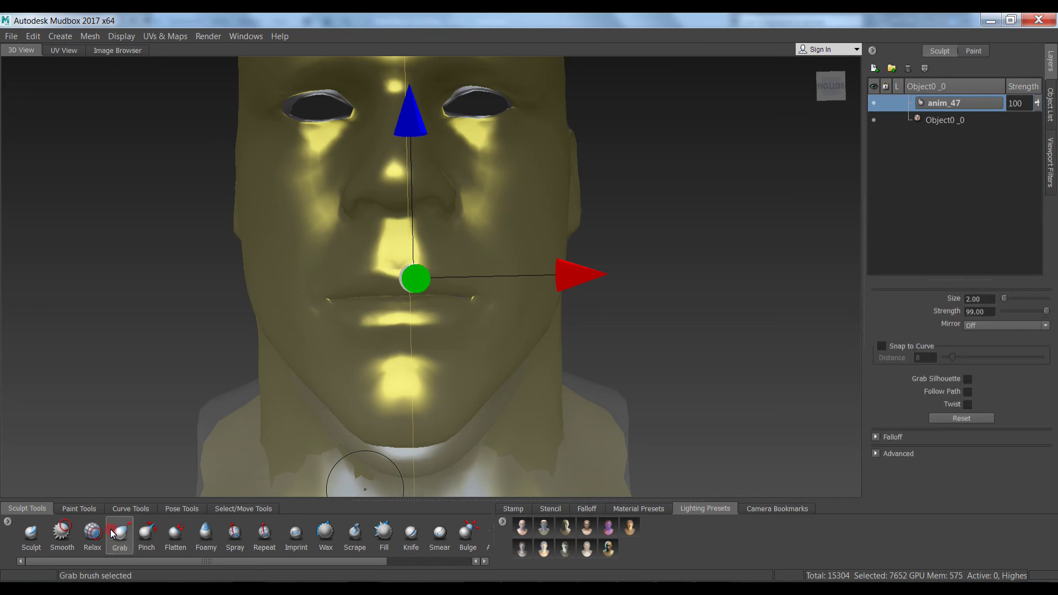
pyautogui.doubleClick(978, 298)
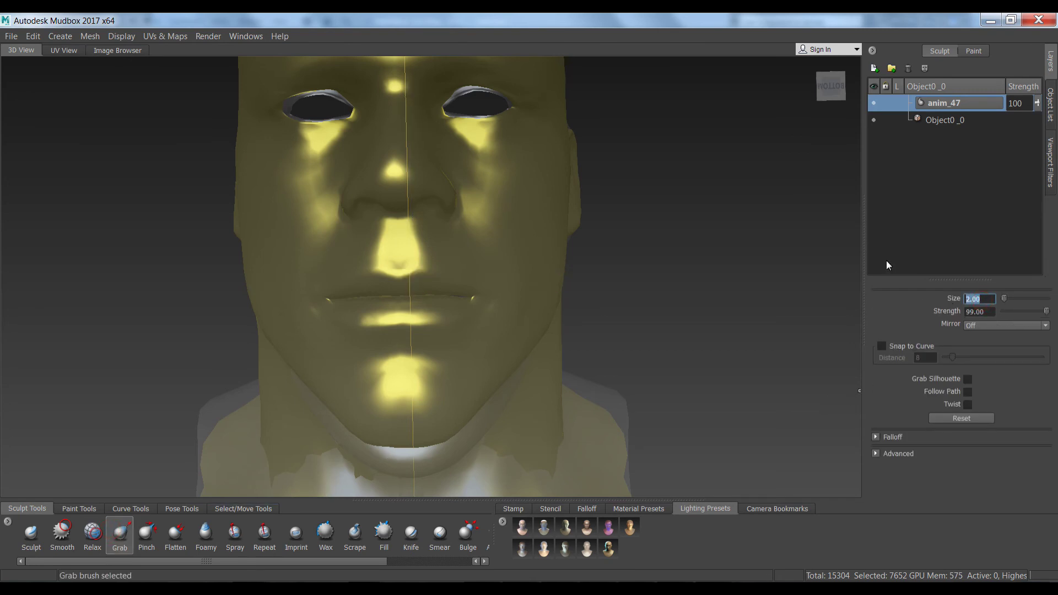
pyautogui.write('10')
pyautogui.press('Return')
pyautogui.moveTo(402, 442); pyautogui.dragTo(402, 476)
pyautogui.moveTo(502, 383); pyautogui.dragTo(508, 392)
pyautogui.moveTo(307, 394); pyautogui.dragTo(304, 400)
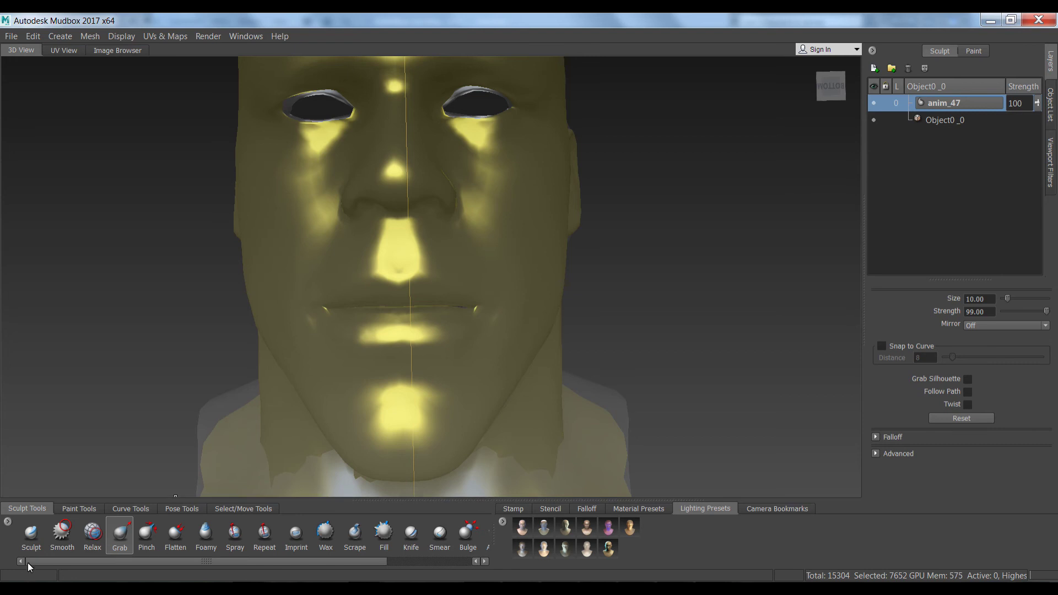
# Part the closed lips with the Grab brush at size 1, drawing the lower lip down and the upper lip up
pyautogui.moveTo(990, 300); pyautogui.dragTo(901, 312)
pyautogui.write('1')
pyautogui.press('Return')
pyautogui.moveTo(377, 299); pyautogui.dragTo(408, 297)
pyautogui.keyDown('alt'); pyautogui.moveTo(408, 313); pyautogui.dragTo(433, 392, button='right'); pyautogui.keyUp('alt')
pyautogui.moveTo(377, 335)
pyautogui.mouseDown()
pyautogui.moveTo(373, 354)
pyautogui.moveTo(281, 368)
pyautogui.mouseUp()
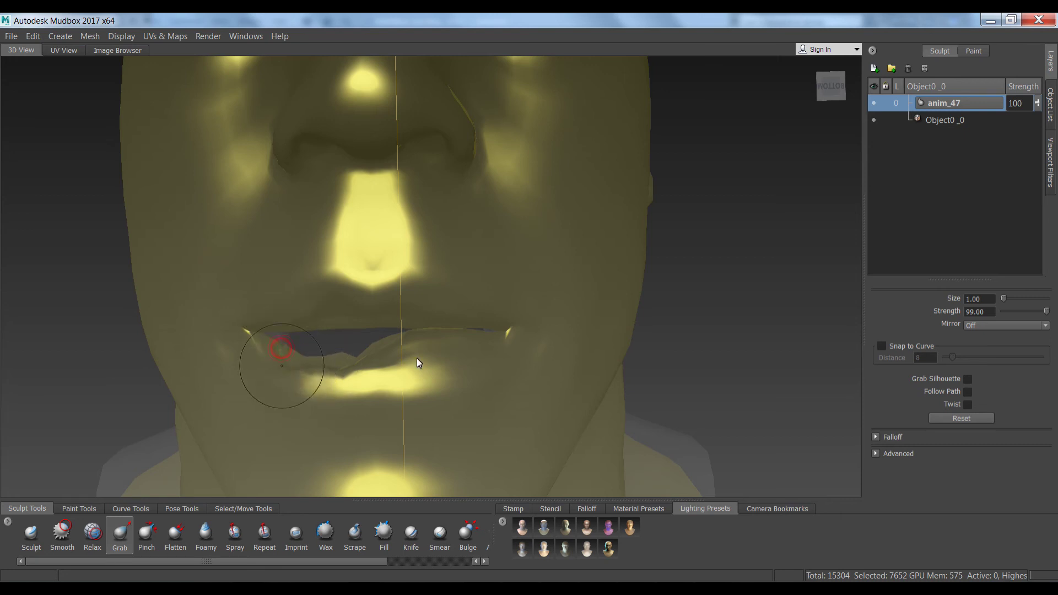
pyautogui.moveTo(409, 349)
pyautogui.mouseDown()
pyautogui.moveTo(408, 368)
pyautogui.moveTo(389, 375)
pyautogui.mouseUp()
pyautogui.moveTo(435, 337)
pyautogui.mouseDown()
pyautogui.moveTo(434, 361)
pyautogui.moveTo(464, 358)
pyautogui.moveTo(431, 380)
pyautogui.mouseUp()
pyautogui.moveTo(307, 323)
pyautogui.mouseDown()
pyautogui.moveTo(306, 304)
pyautogui.moveTo(345, 318)
pyautogui.mouseUp()
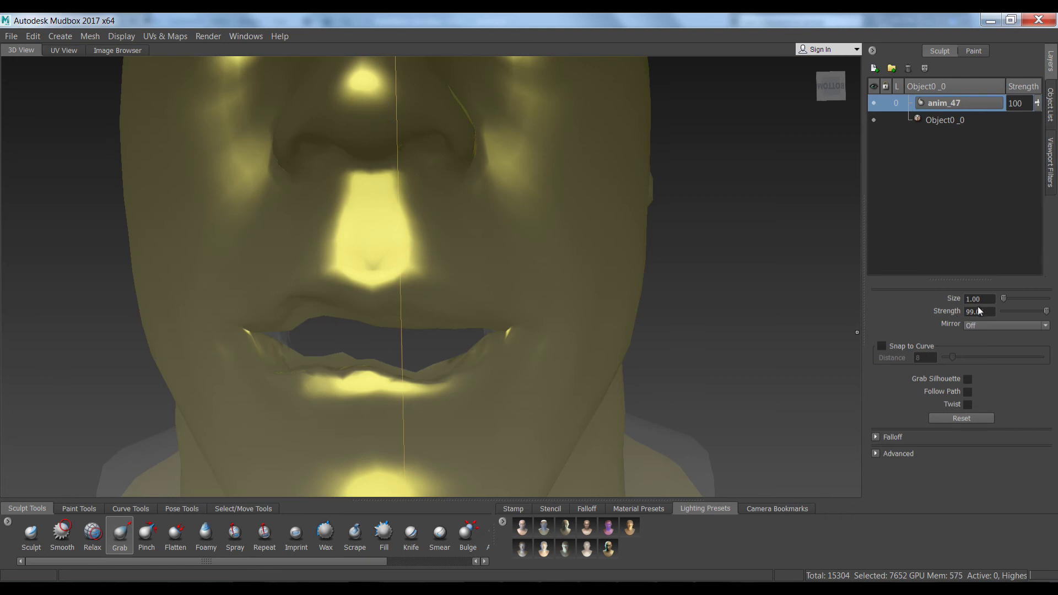
# Raise the upper lip along its whole width with the Grab brush at size 2
pyautogui.moveTo(986, 303); pyautogui.dragTo(917, 310)
pyautogui.write('3.00')
pyautogui.moveTo(382, 312); pyautogui.dragTo(382, 298)
pyautogui.moveTo(989, 302); pyautogui.dragTo(868, 316)
pyautogui.write('2')
pyautogui.press('Return')
pyautogui.moveTo(397, 318); pyautogui.dragTo(396, 298)
pyautogui.moveTo(448, 321); pyautogui.dragTo(456, 300)
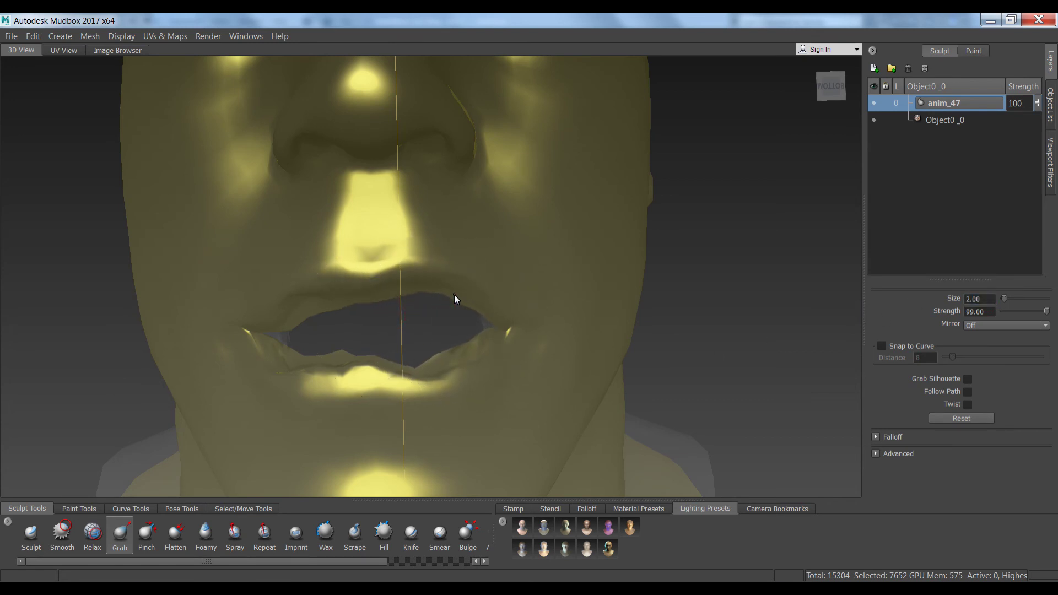
pyautogui.moveTo(347, 288); pyautogui.dragTo(347, 268)
pyautogui.moveTo(367, 303); pyautogui.dragTo(359, 280)
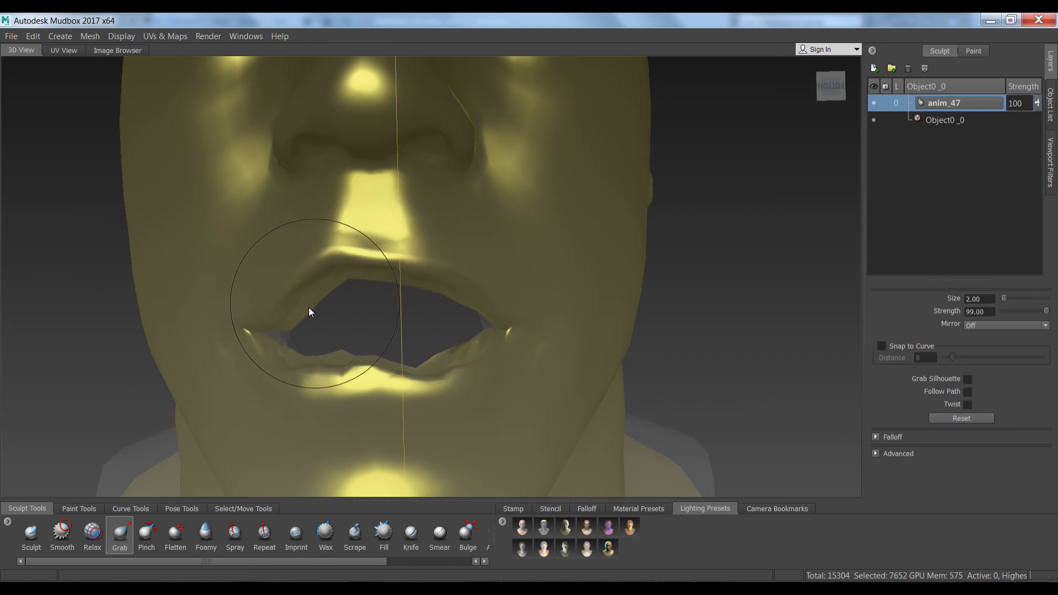
pyautogui.moveTo(298, 303); pyautogui.dragTo(300, 271)
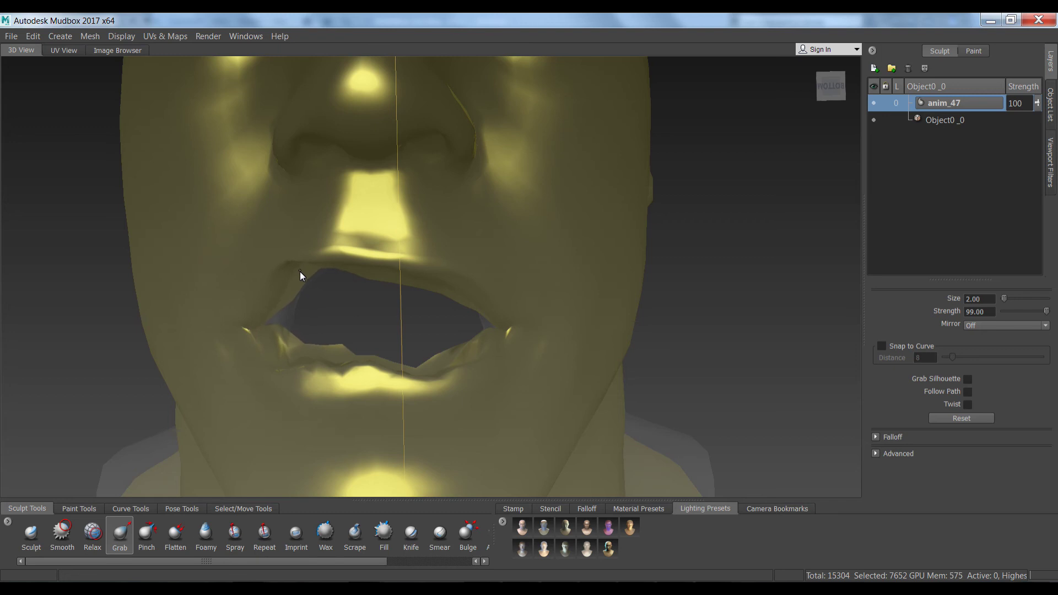
# Pull the lower lip down toward the chin with the Grab brush to open the mouth wide
pyautogui.moveTo(320, 367)
pyautogui.mouseDown()
pyautogui.moveTo(323, 401)
pyautogui.moveTo(338, 401)
pyautogui.mouseUp()
pyautogui.moveTo(395, 378); pyautogui.dragTo(402, 417)
pyautogui.moveTo(443, 372); pyautogui.dragTo(457, 406)
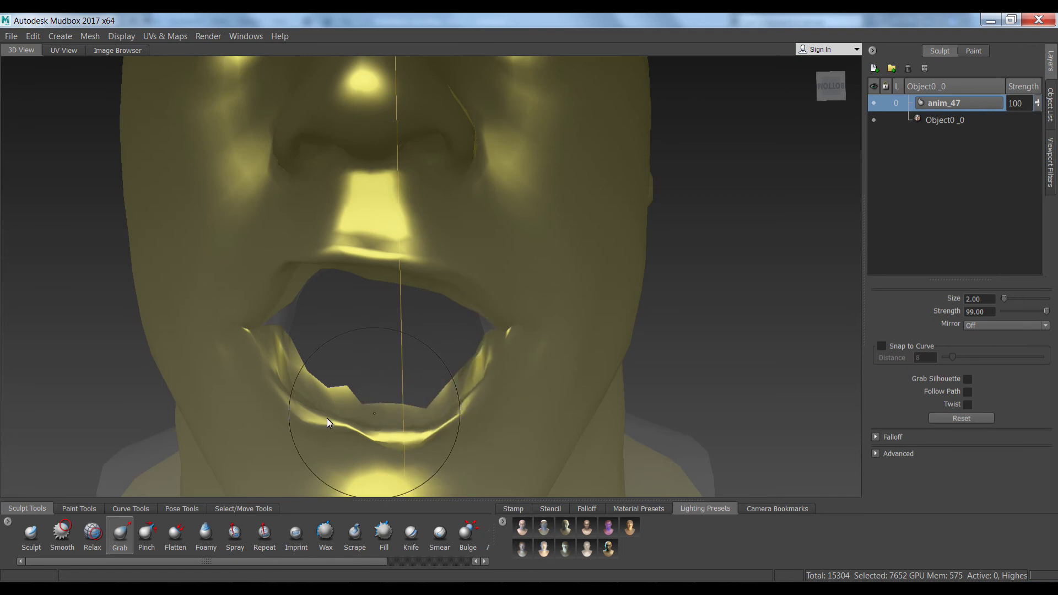
pyautogui.moveTo(341, 391); pyautogui.dragTo(337, 420)
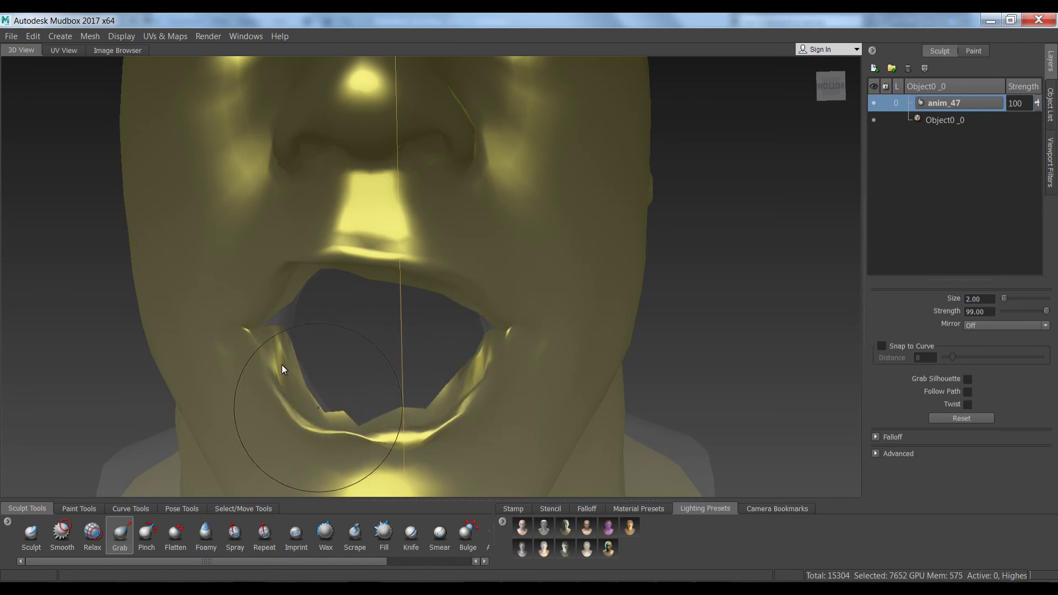
pyautogui.moveTo(408, 417)
pyautogui.mouseDown()
pyautogui.moveTo(418, 441)
pyautogui.moveTo(428, 432)
pyautogui.mouseUp()
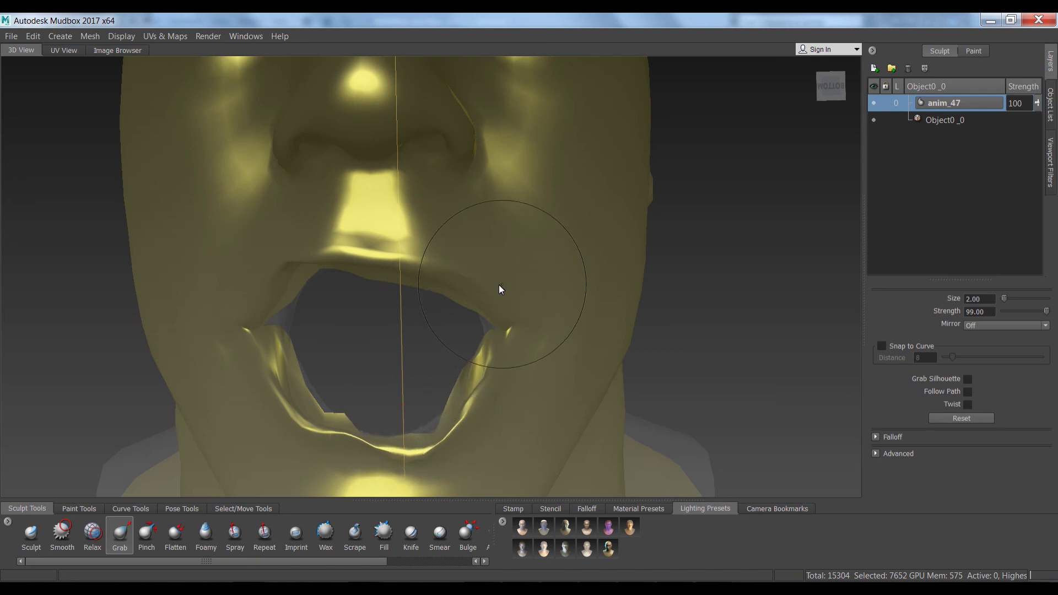
# Lift the sides and middle of the upper lip with the Grab brush and even out its edge
pyautogui.moveTo(480, 298); pyautogui.dragTo(469, 272)
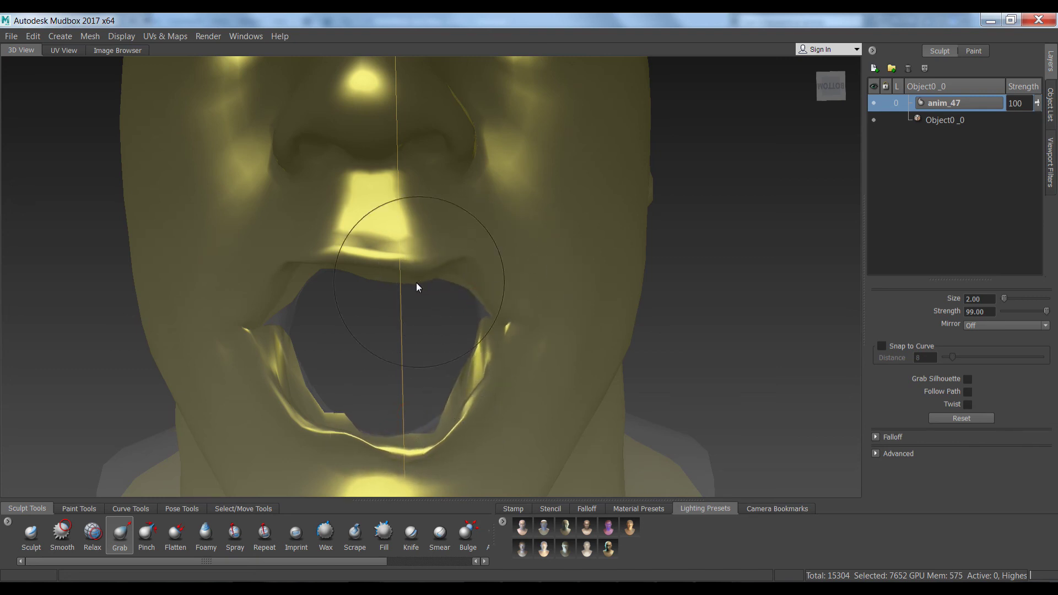
pyautogui.moveTo(406, 283); pyautogui.dragTo(395, 248)
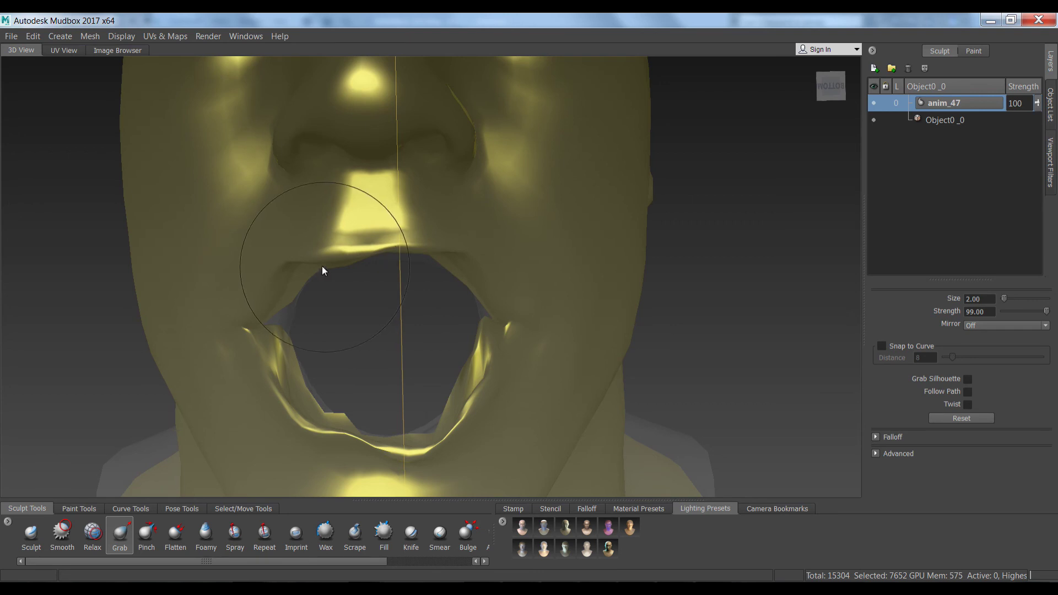
pyautogui.moveTo(332, 259); pyautogui.dragTo(323, 239)
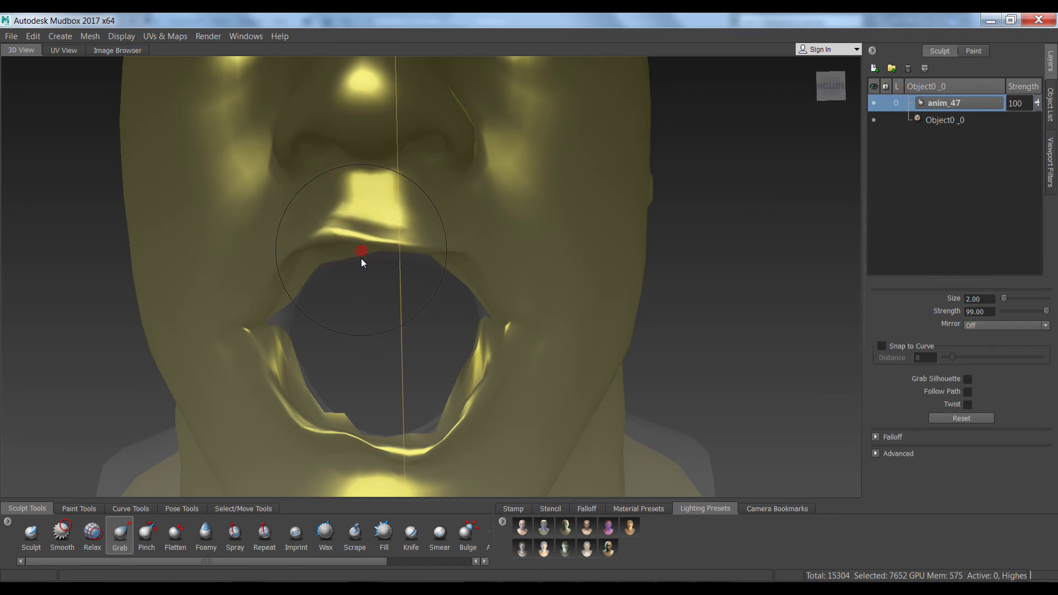
pyautogui.moveTo(361, 252); pyautogui.dragTo(362, 261)
pyautogui.moveTo(429, 254); pyautogui.dragTo(429, 263)
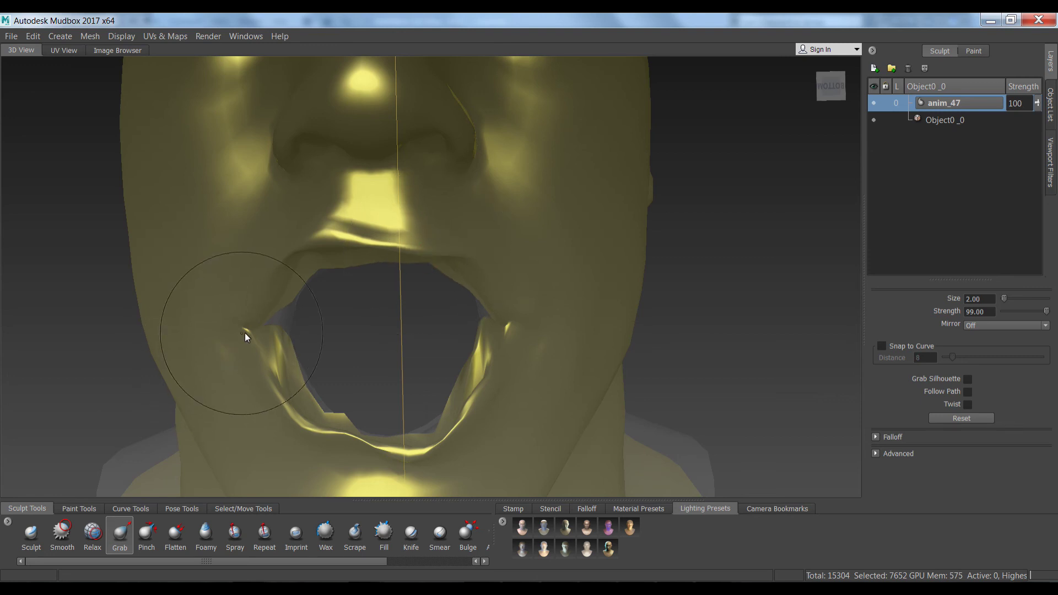
# Move both mouth corners inward and upward with the Grab brush and adjust the adjoining upper lip edge
pyautogui.moveTo(250, 327); pyautogui.dragTo(302, 281)
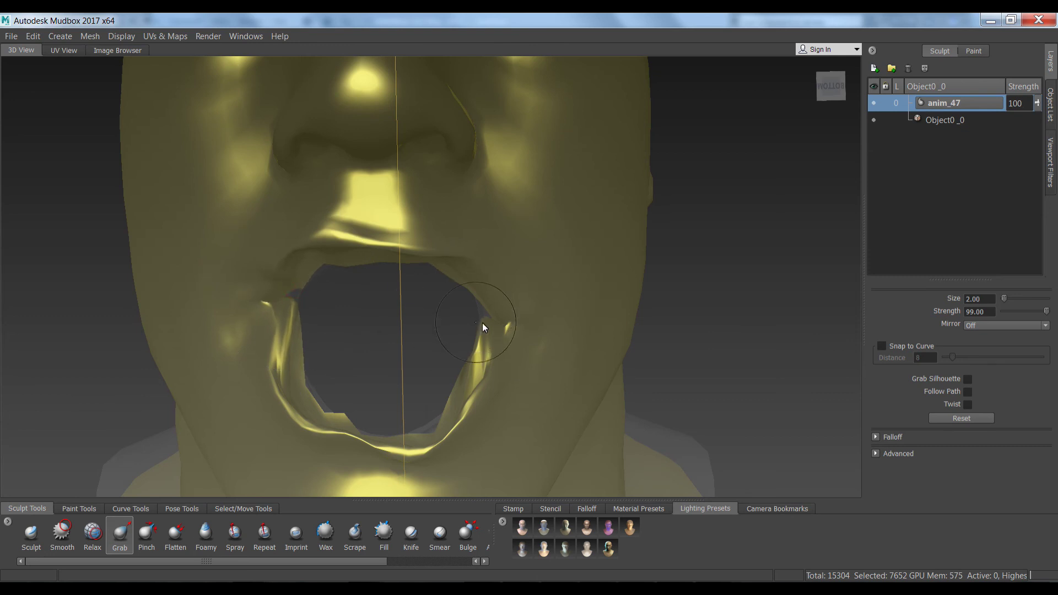
pyautogui.moveTo(495, 323)
pyautogui.mouseDown()
pyautogui.moveTo(494, 303)
pyautogui.moveTo(452, 263)
pyautogui.mouseUp()
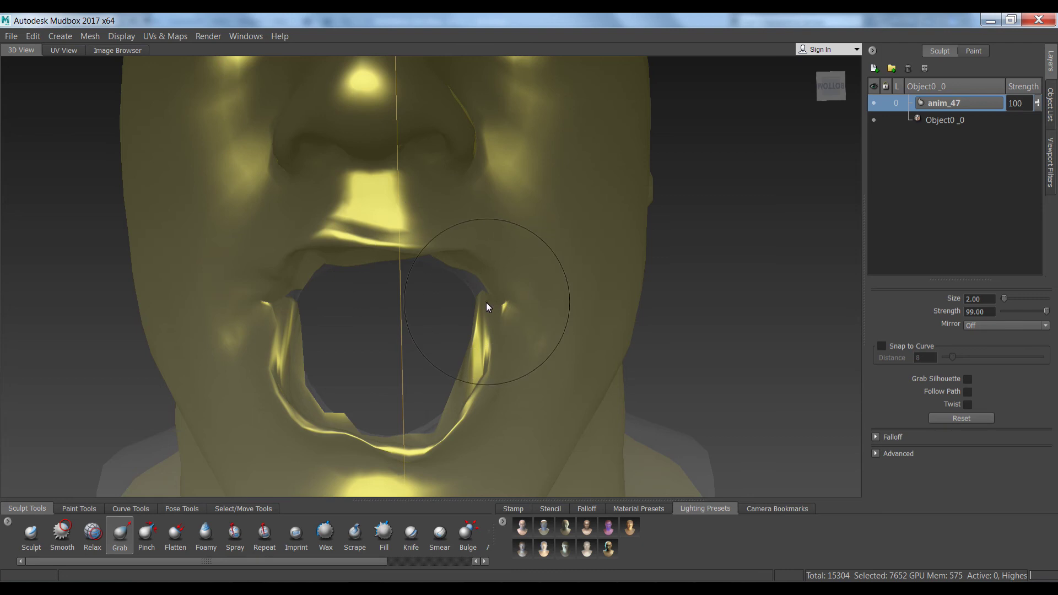
pyautogui.moveTo(492, 294); pyautogui.dragTo(482, 302)
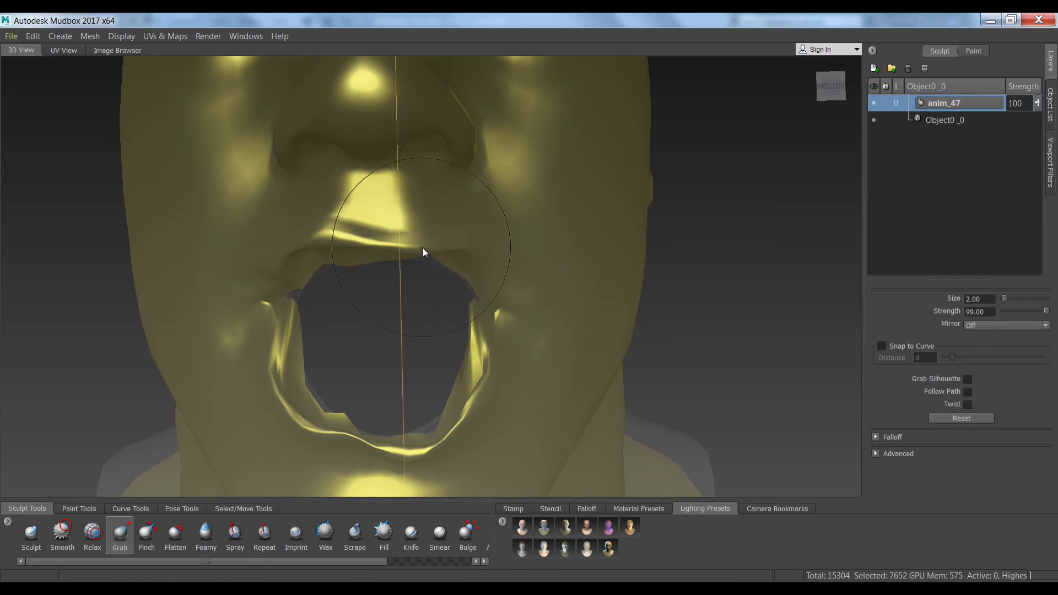
pyautogui.moveTo(431, 256); pyautogui.dragTo(415, 263)
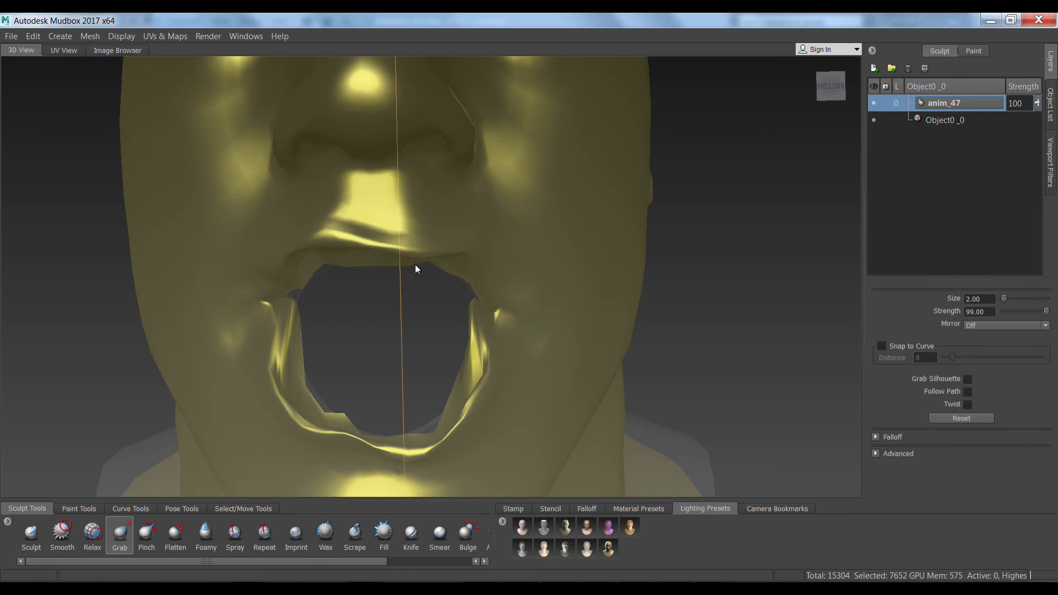
# Smooth the jagged upper and lower lip edges around the open mouth with the Smooth brush
pyautogui.keyDown('alt'); pyautogui.moveTo(463, 313); pyautogui.dragTo(455, 233, button='right'); pyautogui.keyUp('alt')
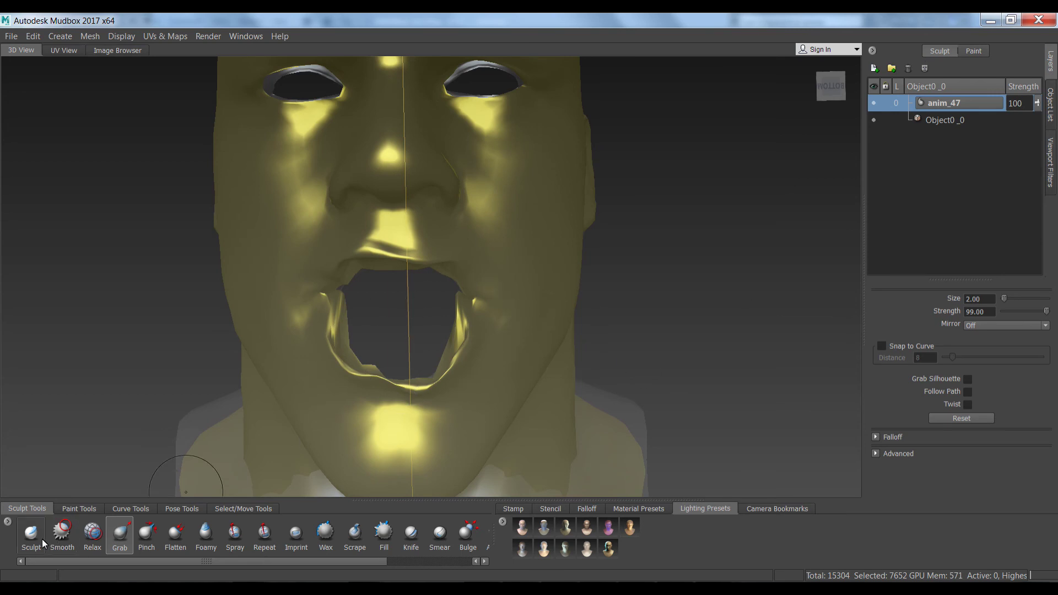
pyautogui.click(62, 534)
pyautogui.moveTo(364, 274)
pyautogui.mouseDown()
pyautogui.moveTo(348, 276)
pyautogui.moveTo(421, 267)
pyautogui.moveTo(455, 278)
pyautogui.moveTo(363, 255)
pyautogui.mouseUp()
pyautogui.moveTo(333, 301)
pyautogui.mouseDown()
pyautogui.moveTo(347, 356)
pyautogui.moveTo(372, 379)
pyautogui.moveTo(413, 386)
pyautogui.moveTo(453, 356)
pyautogui.moveTo(468, 305)
pyautogui.moveTo(432, 394)
pyautogui.moveTo(407, 388)
pyautogui.mouseUp()
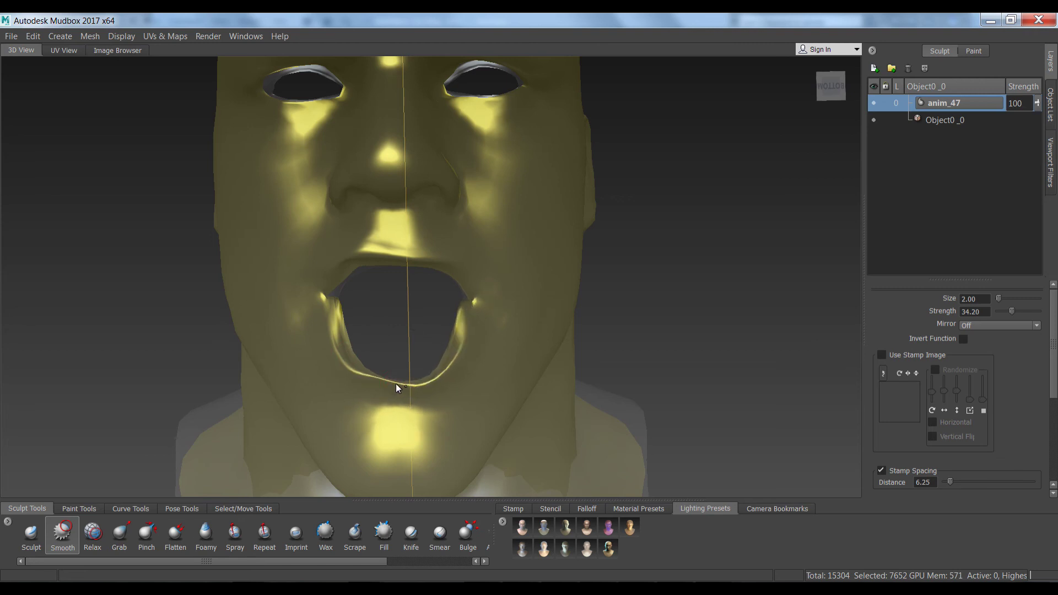
# Refine the lower lip edge and both mouth corners with the Grab brush to round the opening
pyautogui.click(120, 534)
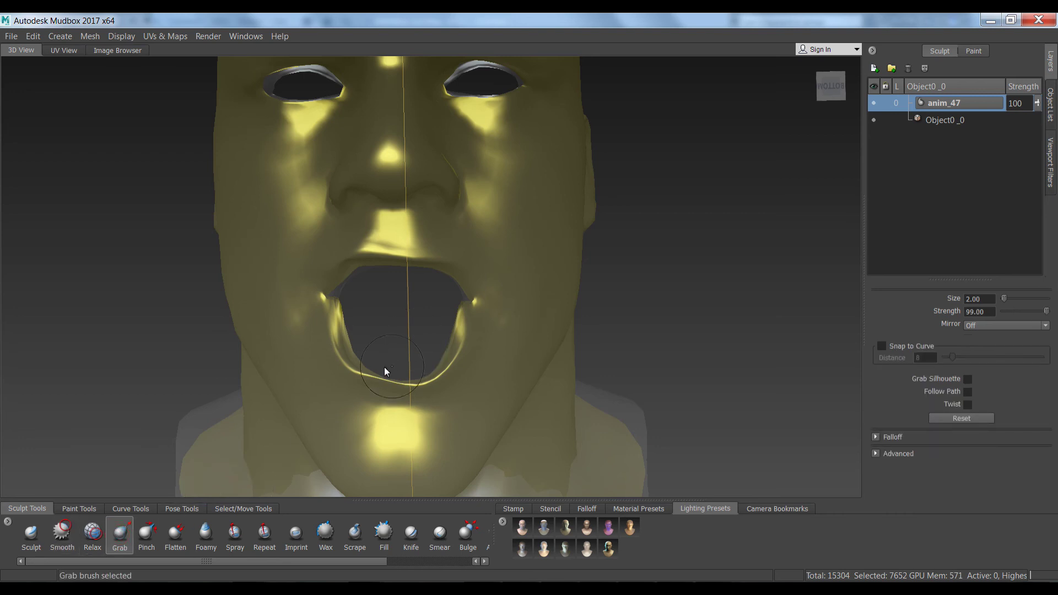
pyautogui.moveTo(375, 372); pyautogui.dragTo(371, 384)
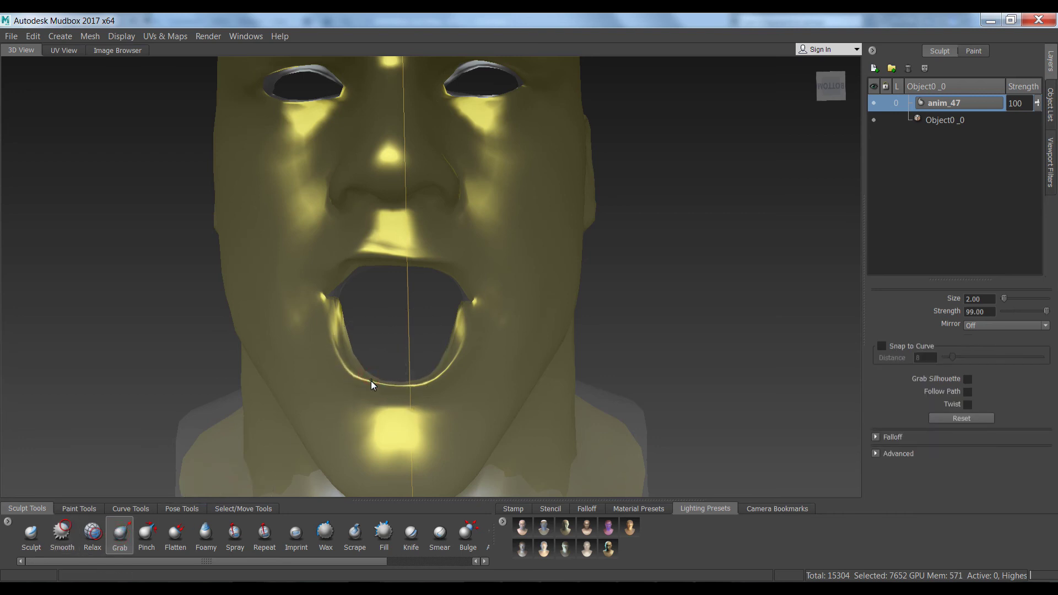
pyautogui.moveTo(324, 295); pyautogui.dragTo(352, 270)
pyautogui.moveTo(471, 304); pyautogui.dragTo(481, 299)
# Push the chin back toward the neck in side view with the Grab brush at size 10, then return to the front view
pyautogui.keyDown('alt'); pyautogui.moveTo(485, 299); pyautogui.dragTo(474, 233, button='right'); pyautogui.keyUp('alt')
pyautogui.moveTo(474, 234)
pyautogui.keyDown('alt'); pyautogui.mouseDown()
pyautogui.moveTo(400, 233)
pyautogui.moveTo(219, 195)
pyautogui.moveTo(143, 161)
pyautogui.moveTo(154, 140)
pyautogui.mouseUp(); pyautogui.keyUp('alt')
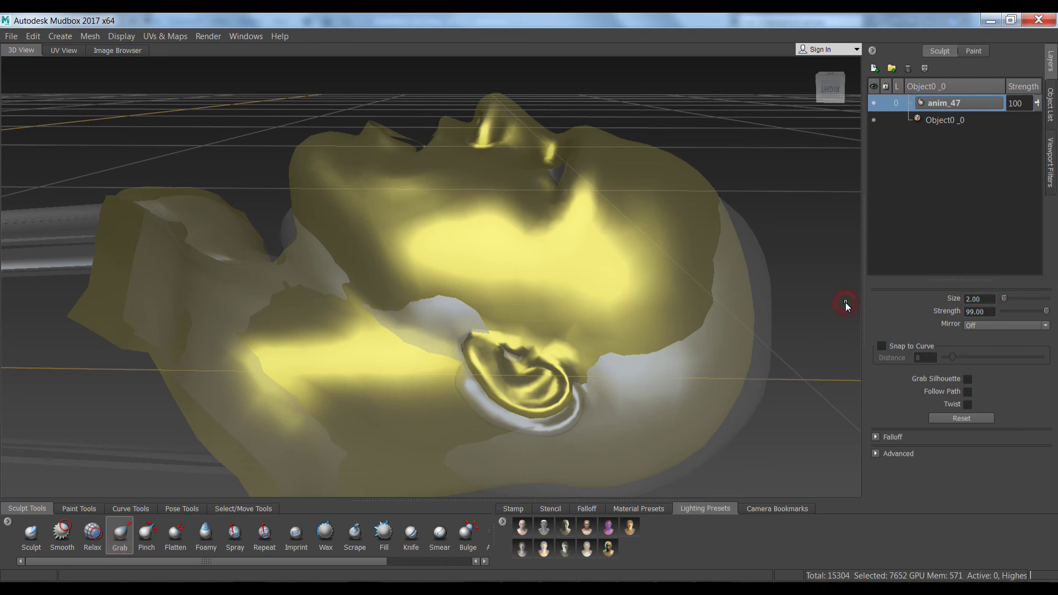
pyautogui.press('1')
pyautogui.click(977, 299)
pyautogui.write('10')
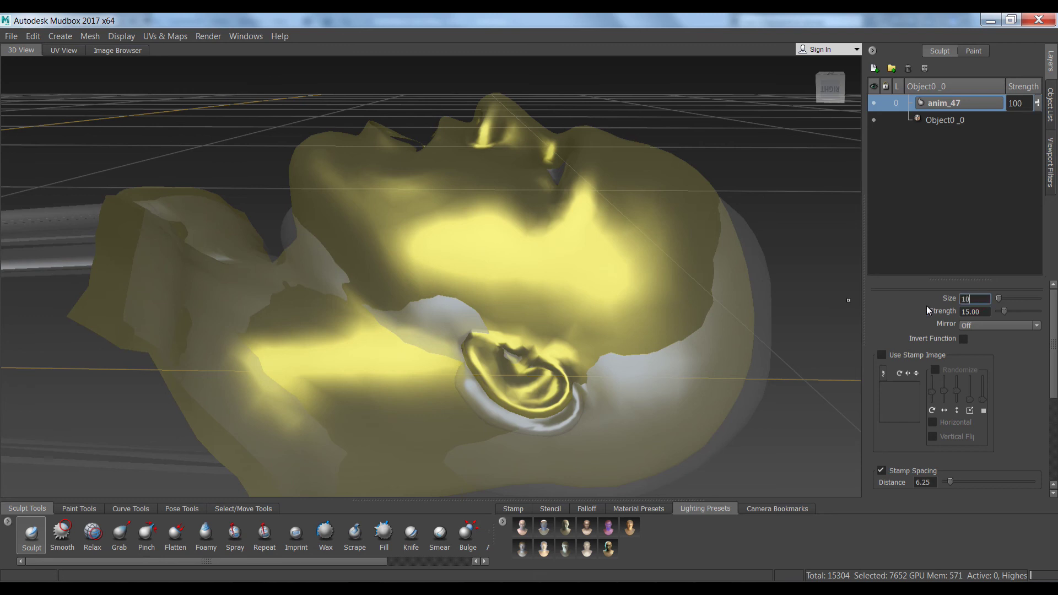
pyautogui.press('Return')
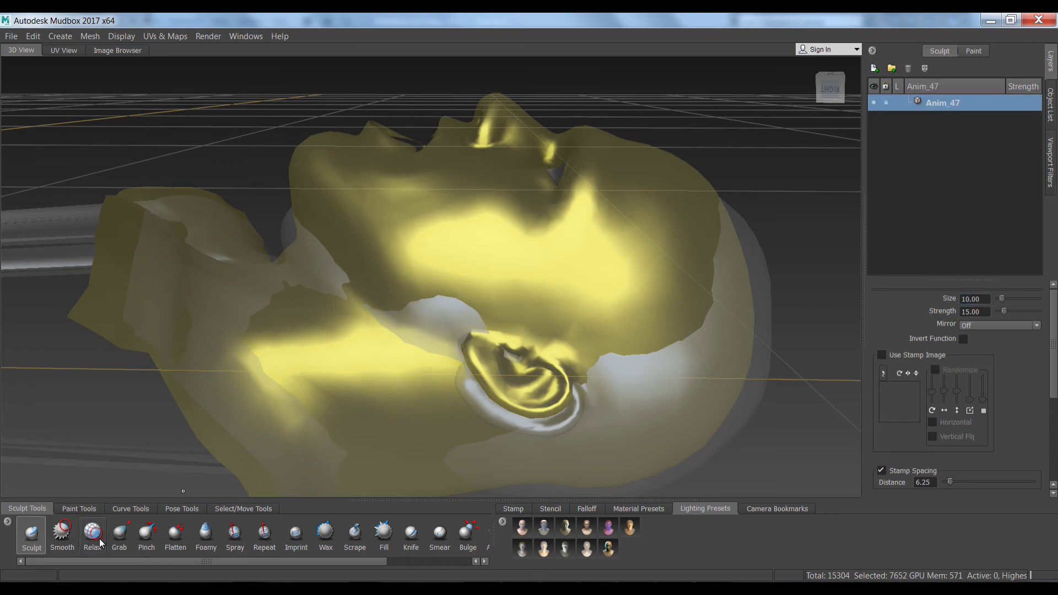
pyautogui.click(119, 533)
pyautogui.moveTo(308, 144); pyautogui.dragTo(308, 167)
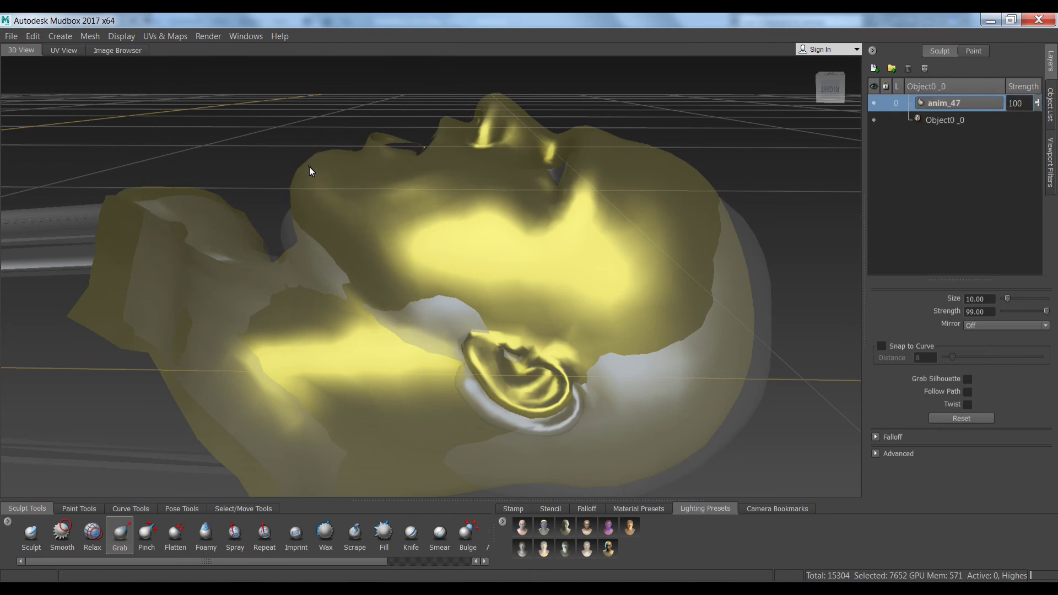
pyautogui.moveTo(310, 168)
pyautogui.keyDown('alt'); pyautogui.mouseDown(button='right')
pyautogui.moveTo(464, 226)
pyautogui.moveTo(349, 119)
pyautogui.mouseUp(button='right'); pyautogui.keyUp('alt')
pyautogui.moveTo(349, 119)
pyautogui.keyDown('alt'); pyautogui.mouseDown()
pyautogui.moveTo(455, 213)
pyautogui.moveTo(628, 219)
pyautogui.moveTo(489, 245)
pyautogui.moveTo(529, 232)
pyautogui.moveTo(514, 226)
pyautogui.mouseUp(); pyautogui.keyUp('alt')
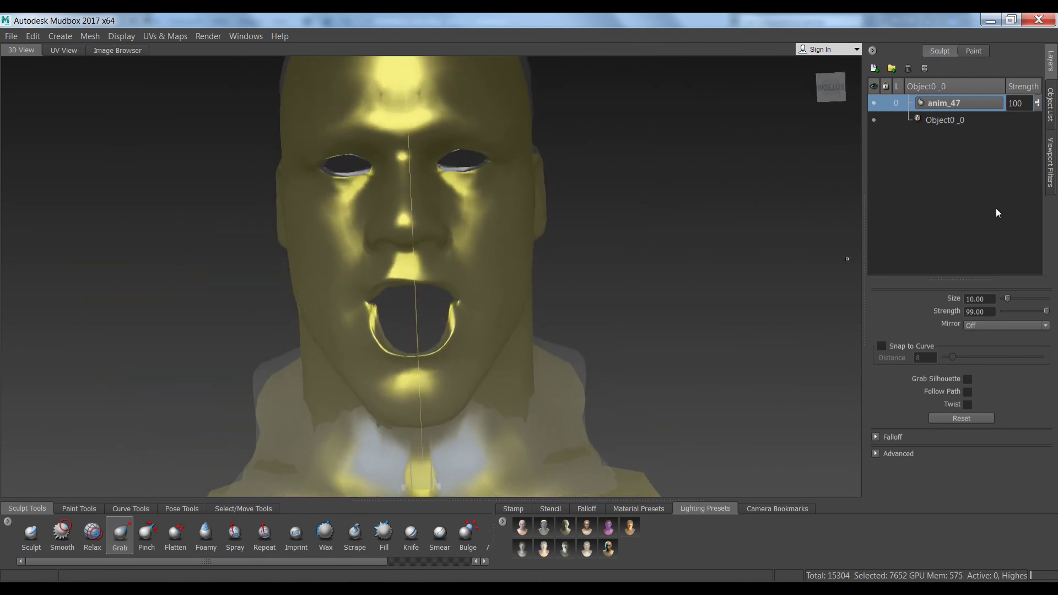
# Hide the Anim_47 reference mesh so only the sculpted custom head is shown
pyautogui.click(1050, 110)
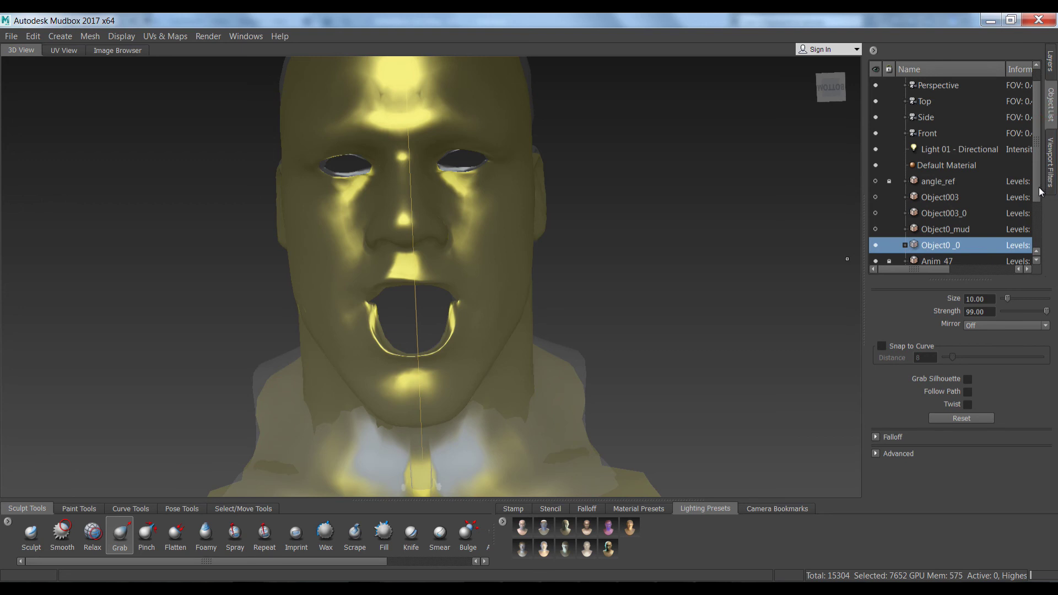
pyautogui.moveTo(1038, 187); pyautogui.dragTo(1037, 246)
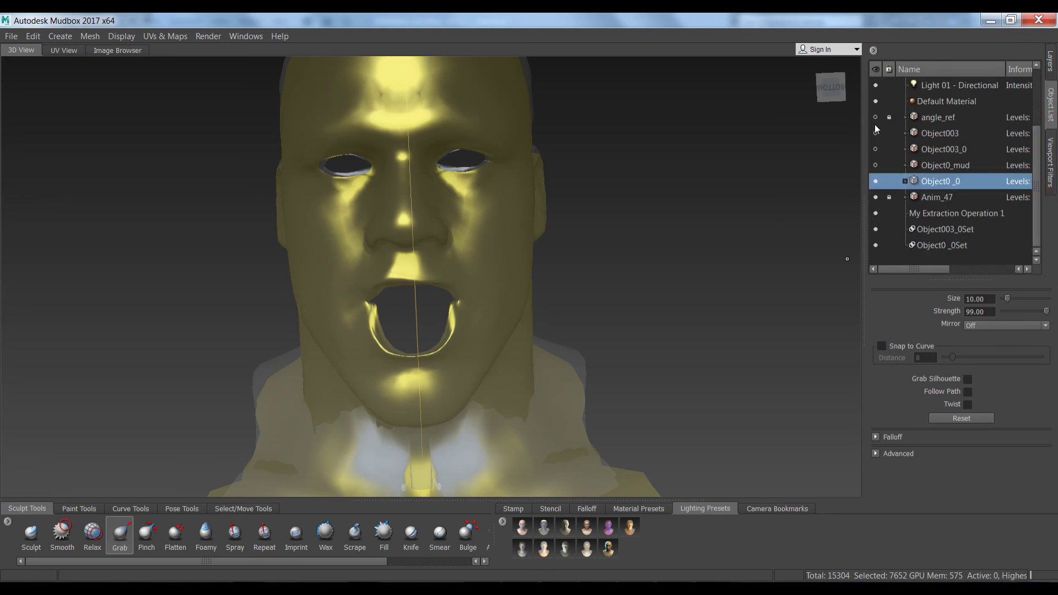
pyautogui.click(875, 197)
# Nudge the upper lip edge and the opposite mouth corner upward with the Grab brush at size 2
pyautogui.scroll(3, 591, 165)
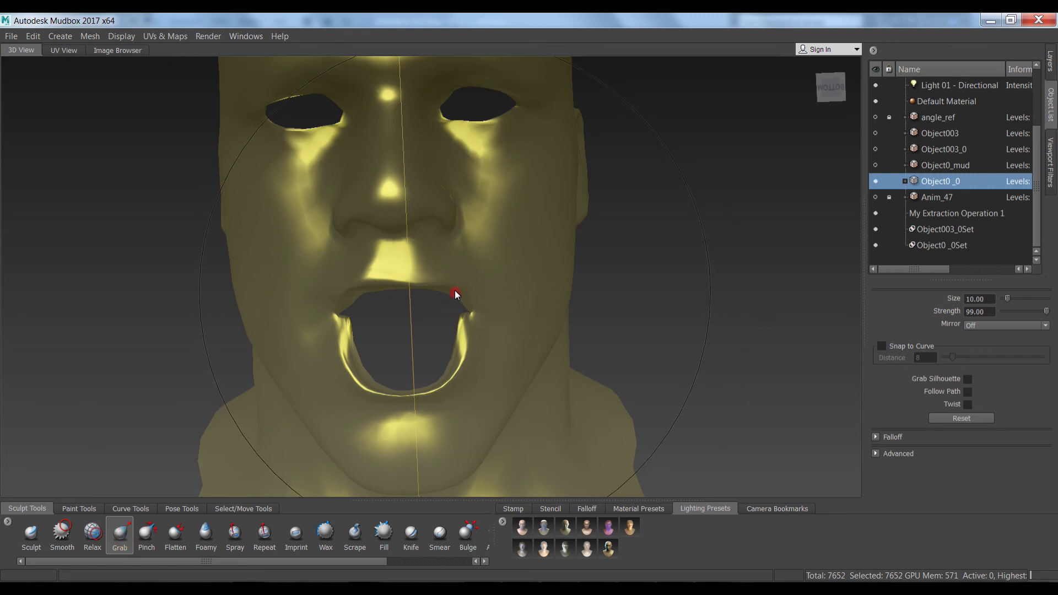
pyautogui.doubleClick(984, 301)
pyautogui.write('2')
pyautogui.press('Return')
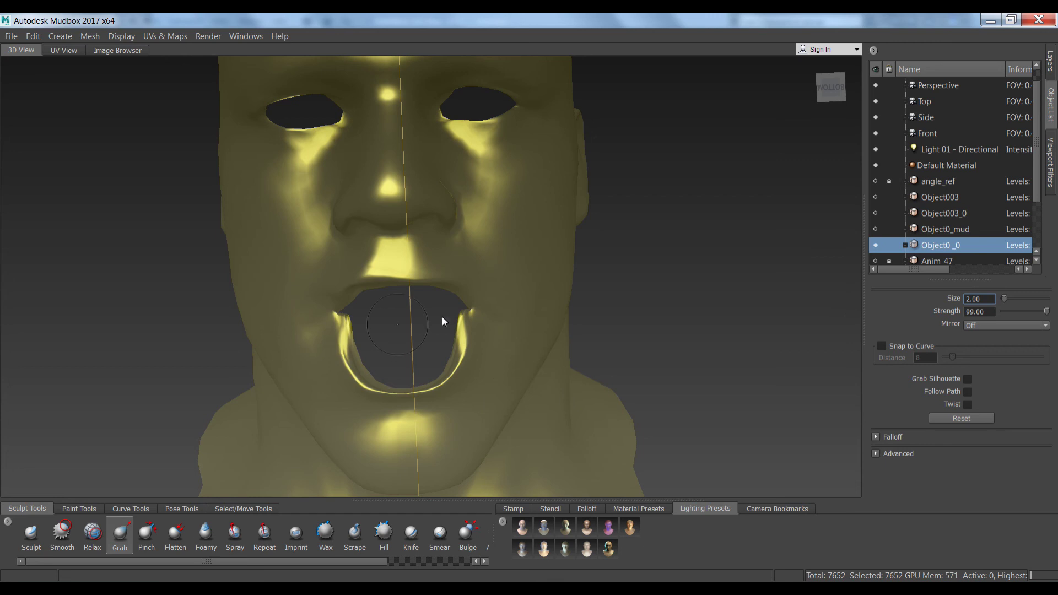
pyautogui.moveTo(455, 289); pyautogui.dragTo(456, 284)
pyautogui.moveTo(339, 319); pyautogui.dragTo(340, 313)
# Pull the mouth corner slightly inward with the Grab brush at size 0.50
pyautogui.doubleClick(985, 301)
pyautogui.write('0.50')
pyautogui.click(335, 315)
pyautogui.moveTo(338, 313); pyautogui.dragTo(347, 316)
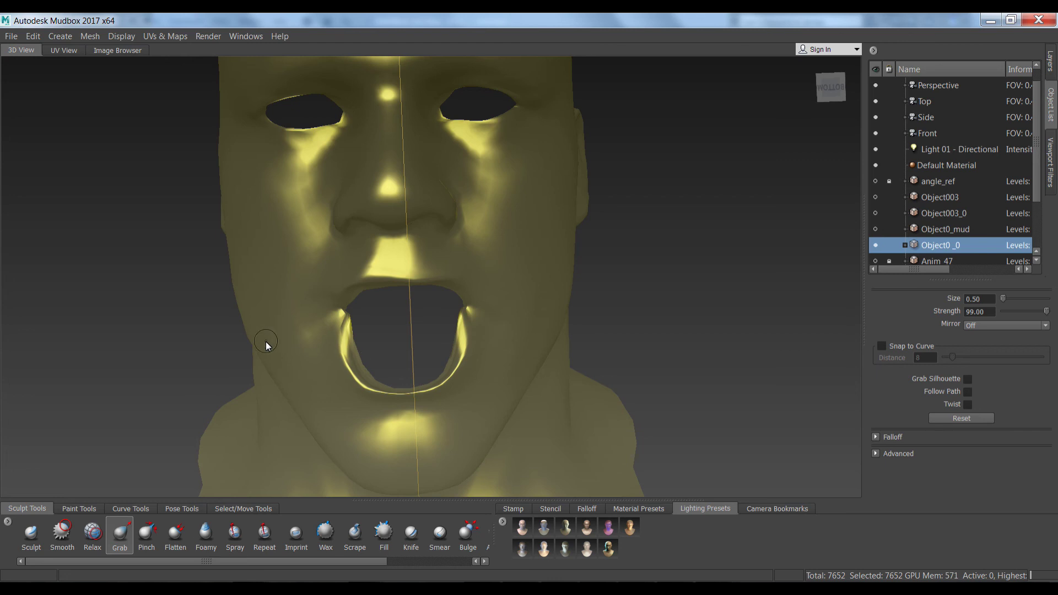
# Set the Smooth brush size to 2 and bring up the head's sculpt layers
pyautogui.click(62, 533)
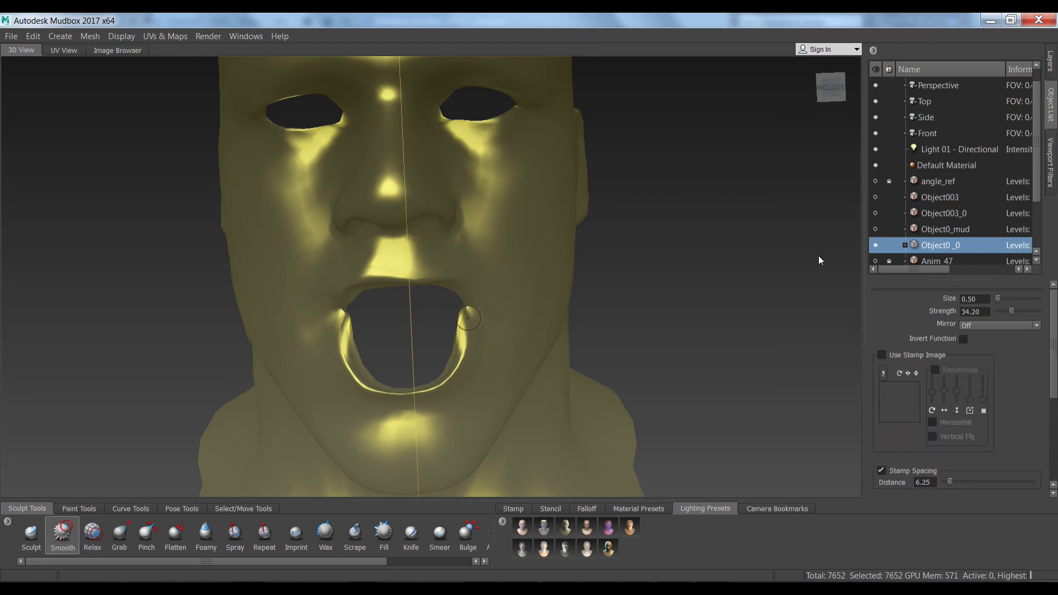
pyautogui.click(976, 298)
pyautogui.write('2')
pyautogui.press('Return')
pyautogui.keyDown('alt'); pyautogui.moveTo(517, 330); pyautogui.dragTo(470, 187, button='right'); pyautogui.keyUp('alt')
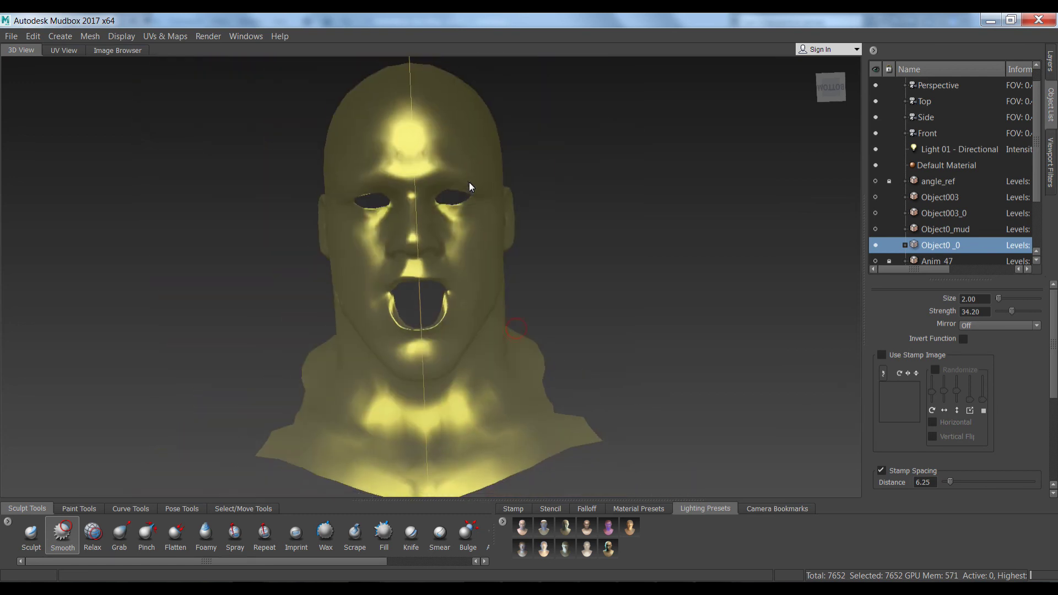
pyautogui.click(1053, 69)
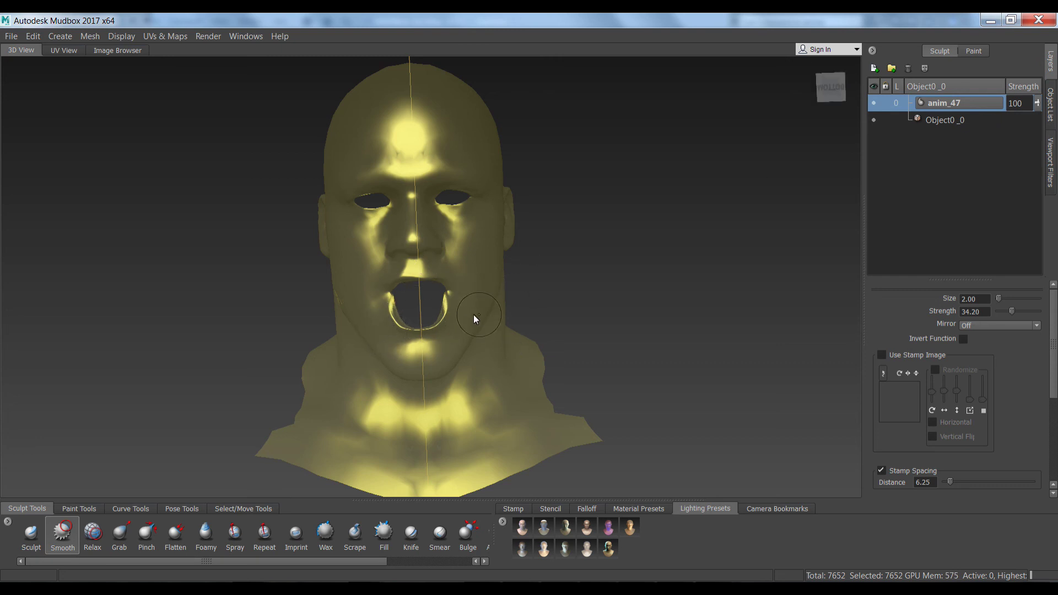
# Switch to X-Rey, preview the Anim_50 head as the mouth pose reference, and return to Mudbox
pyautogui.moveTo(231, 588)
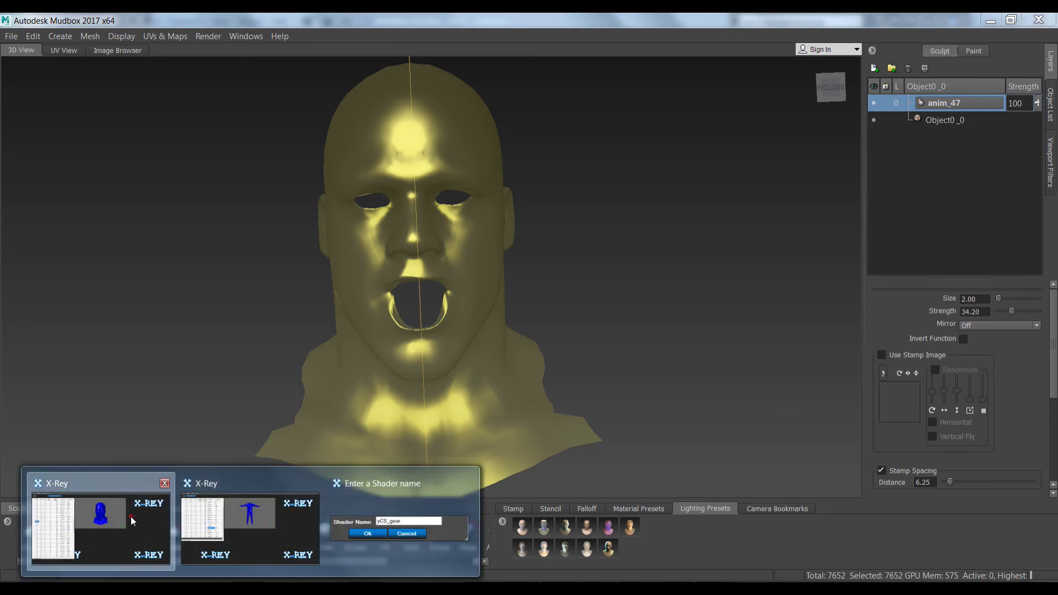
pyautogui.click(132, 521)
pyautogui.click(236, 255)
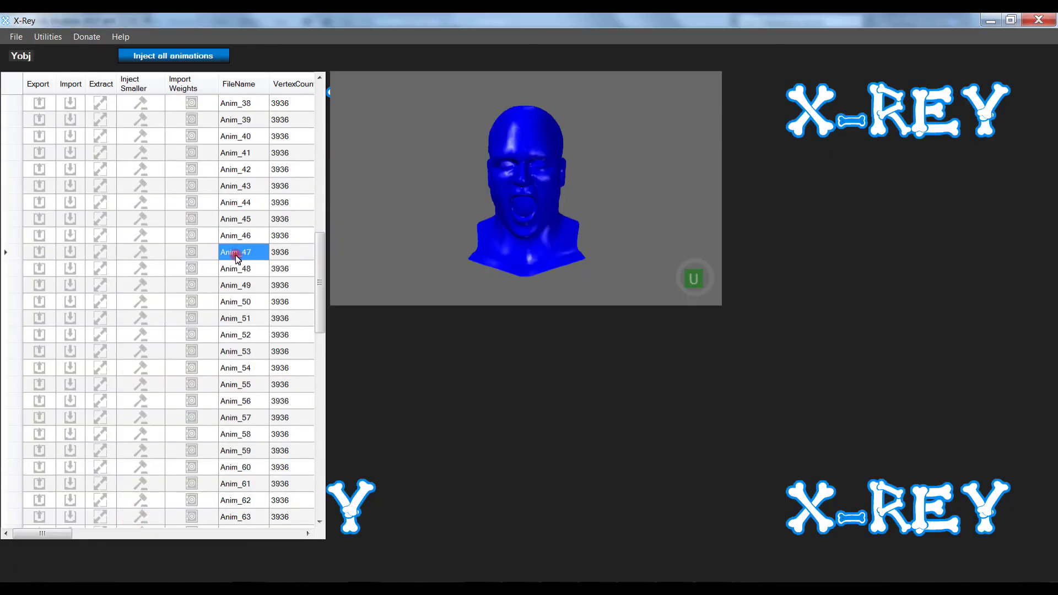
pyautogui.click(246, 302)
pyautogui.click(246, 303)
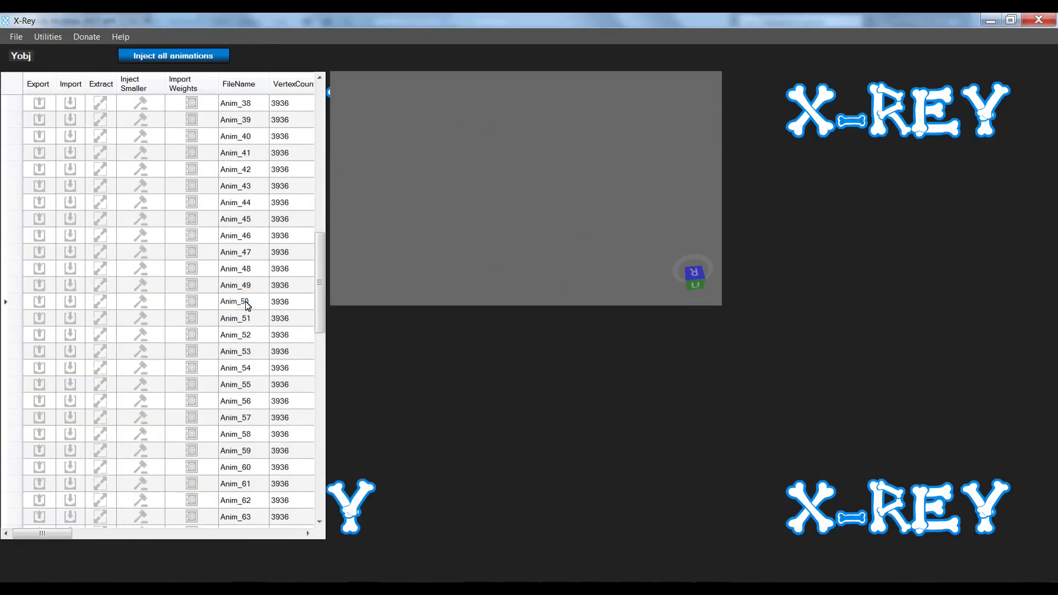
pyautogui.moveTo(537, 235); pyautogui.dragTo(537, 240, button='right')
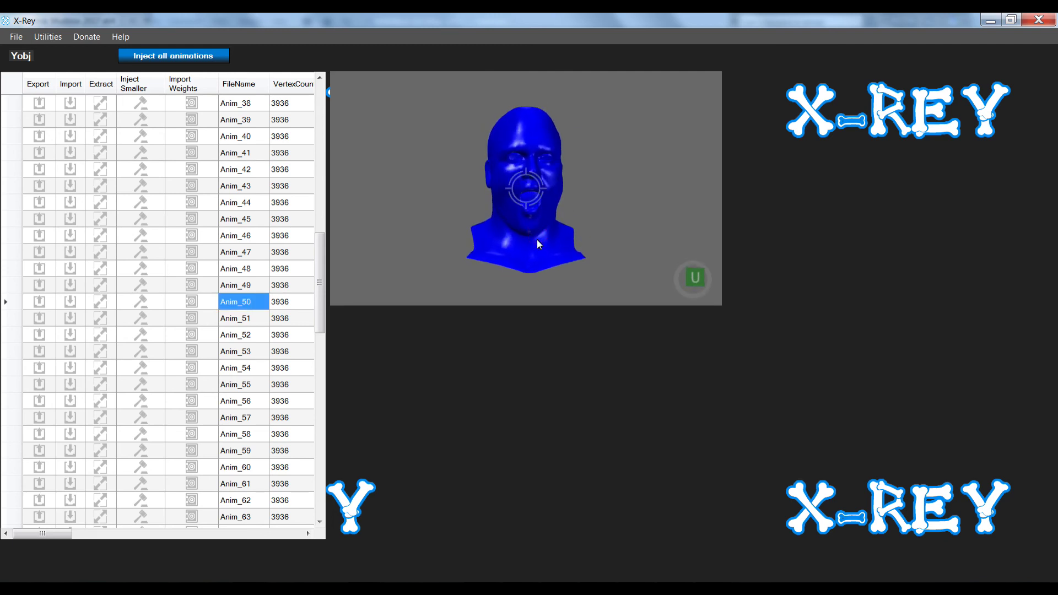
pyautogui.hotkey('alt', 'Tab')
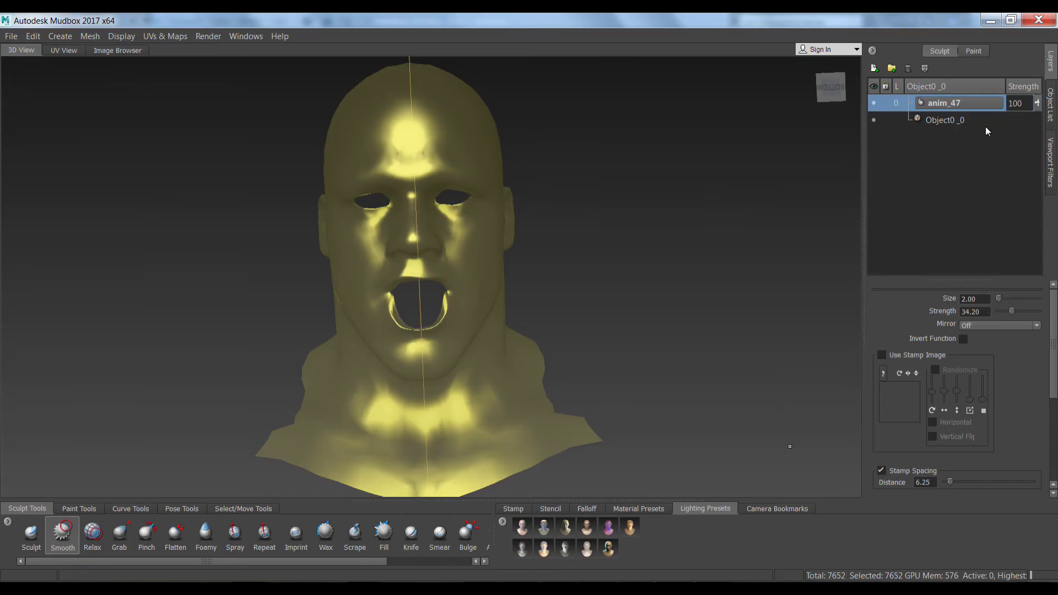
# Duplicate the anim_47 sculpt layer, hide both layers and rename the duplicate anim_50
pyautogui.rightClick(943, 112)
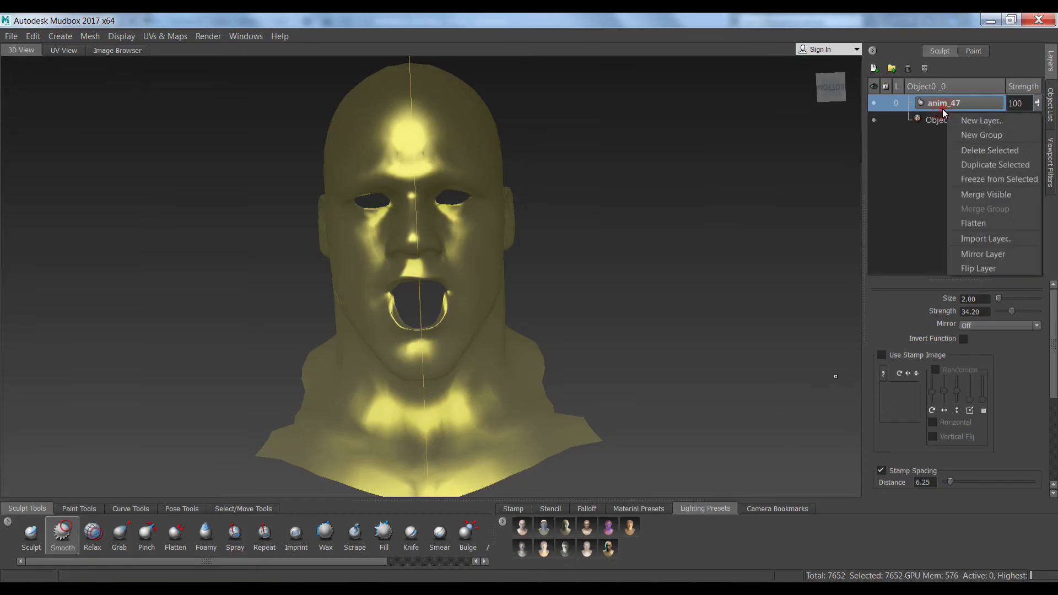
pyautogui.click(959, 166)
pyautogui.click(874, 102)
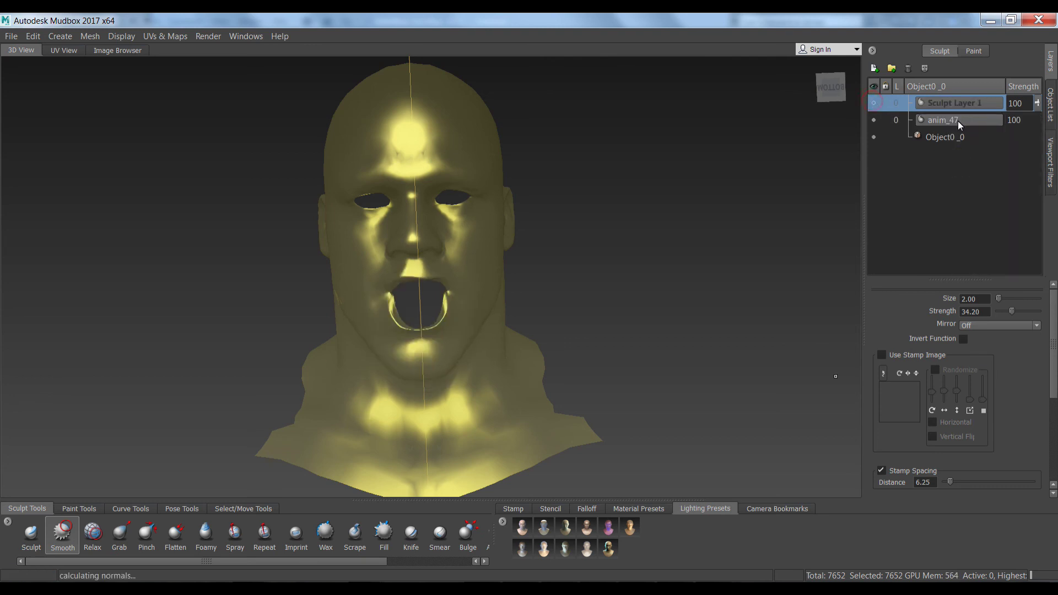
pyautogui.click(873, 120)
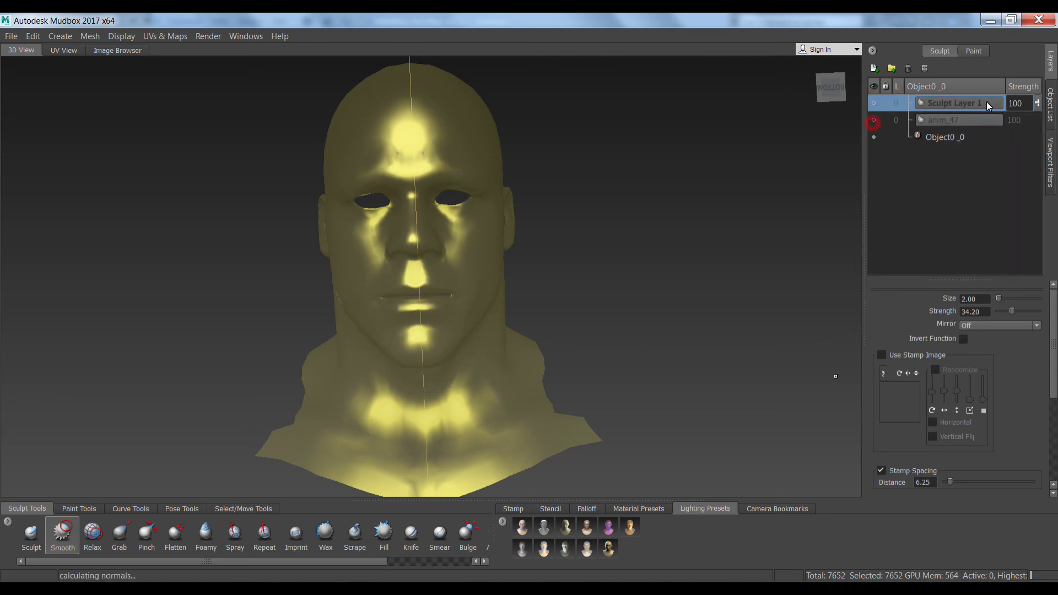
pyautogui.doubleClick(987, 103)
pyautogui.write('anim_50')
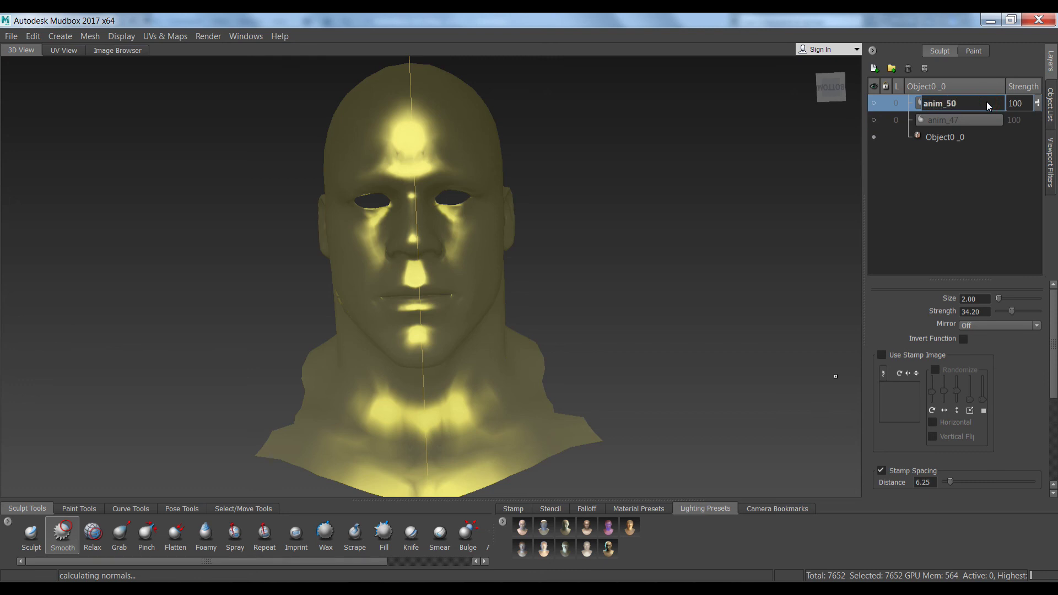
pyautogui.press('Return')
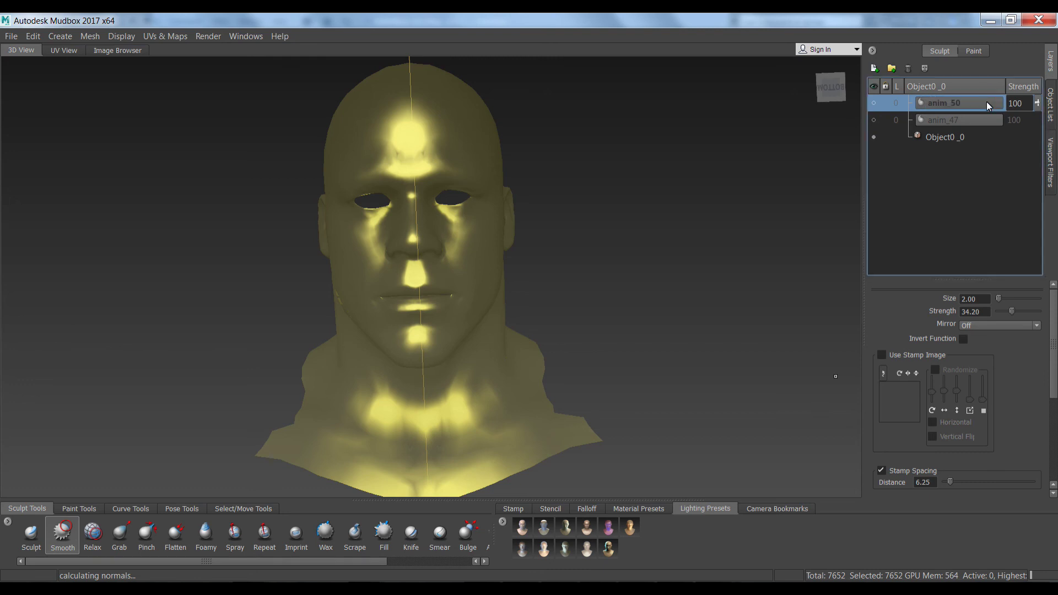
# Show the anim_50 layer and reduce its strength to 70 for a less open mouth
pyautogui.click(874, 103)
pyautogui.doubleClick(1019, 104)
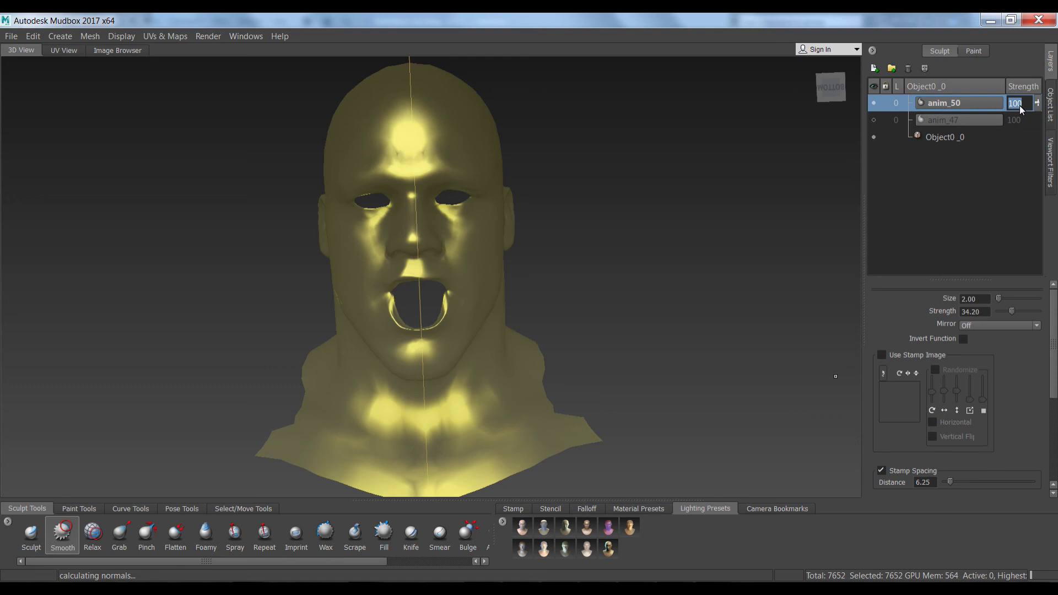
pyautogui.press('Return')
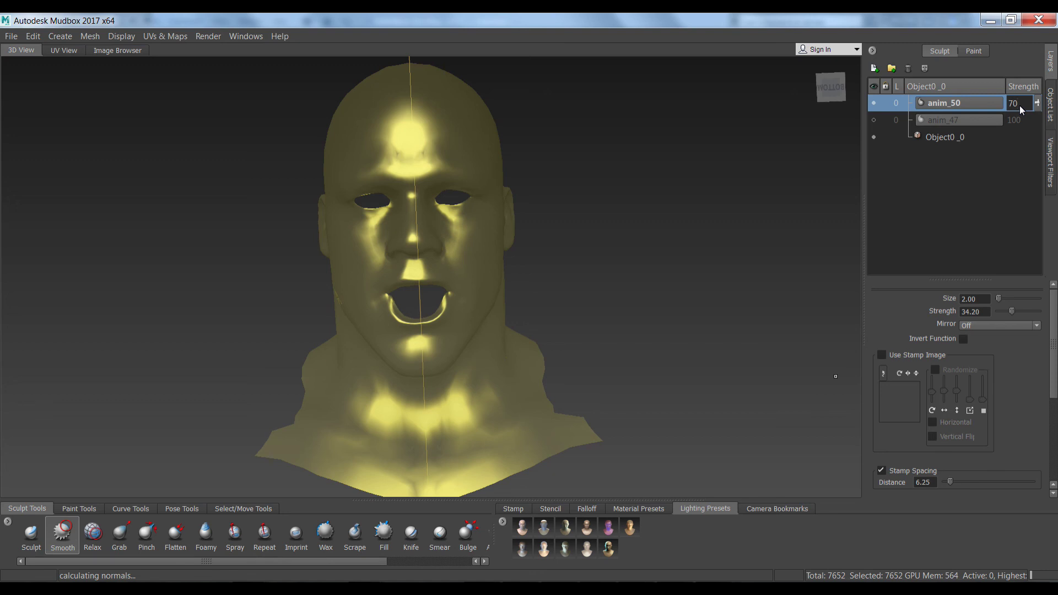
pyautogui.click(947, 120)
pyautogui.click(941, 105)
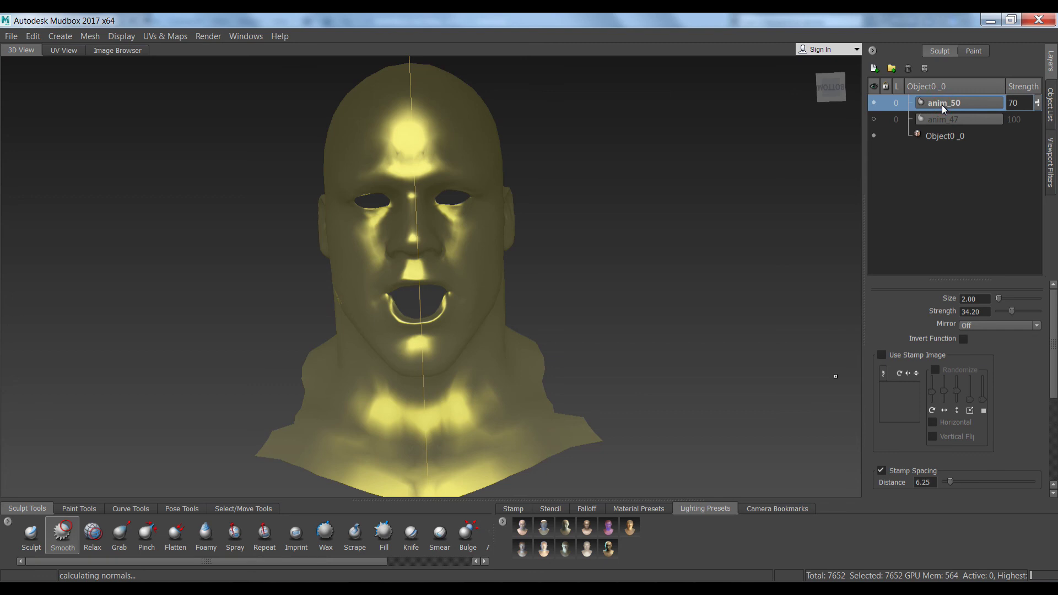
# Select the Object0_0 base level with the anim_50 layer visible and bring up the export for the selection
pyautogui.click(11, 38)
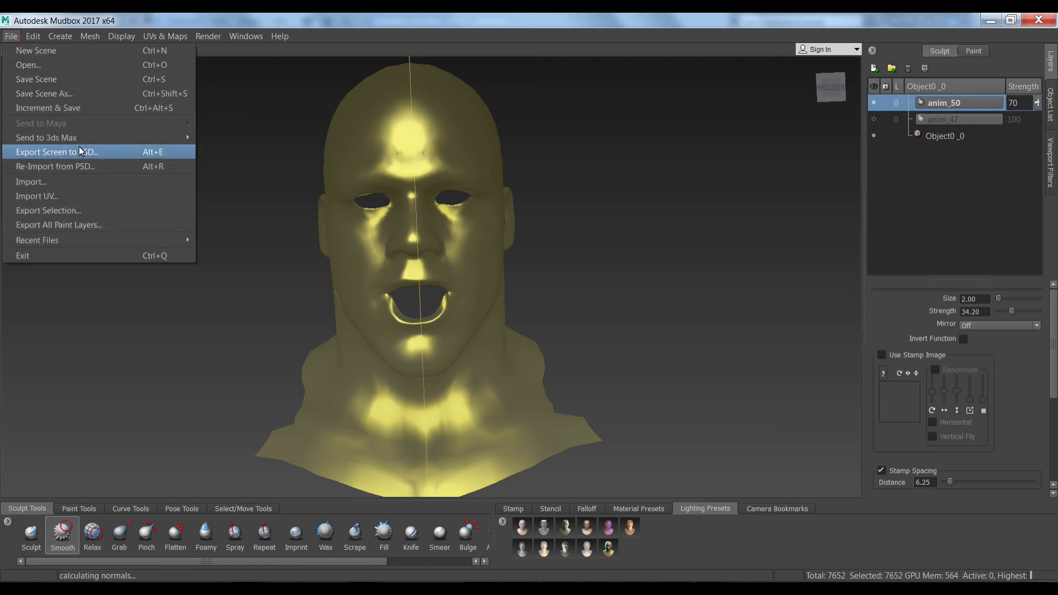
pyautogui.click(453, 15)
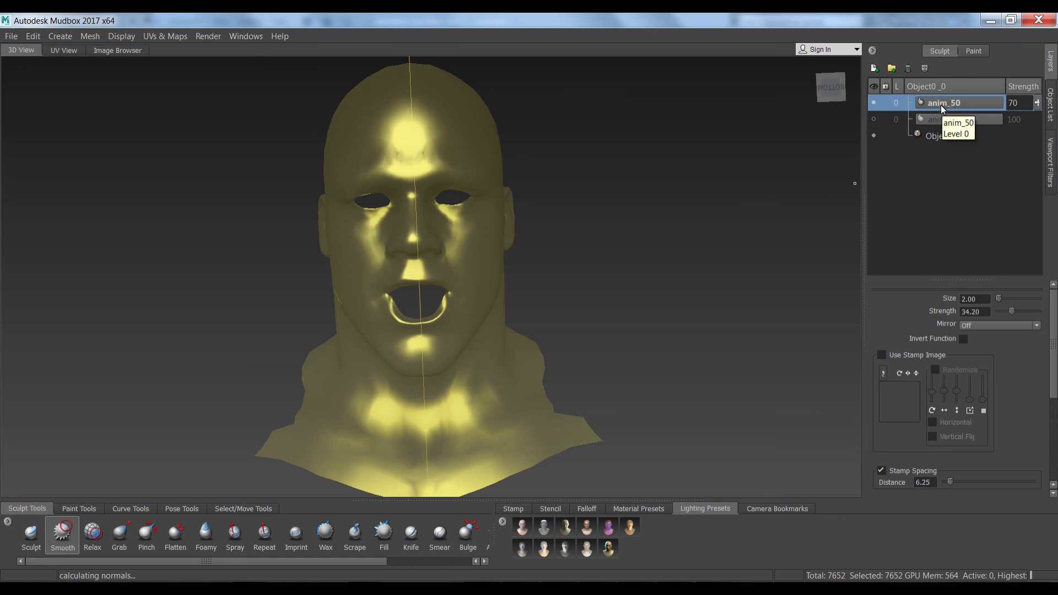
pyautogui.click(943, 136)
pyautogui.click(11, 36)
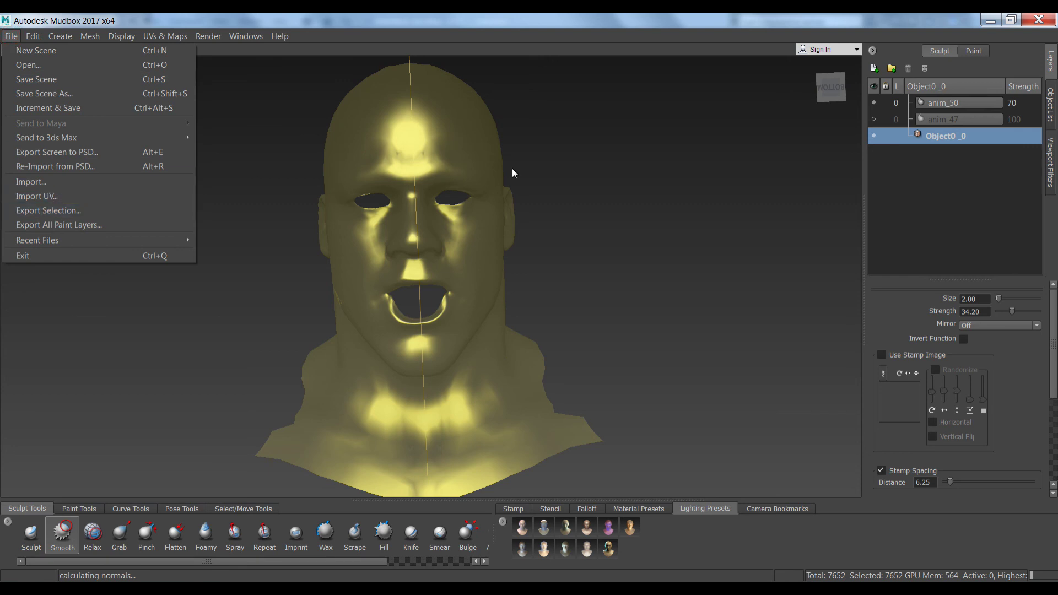
pyautogui.click(80, 212)
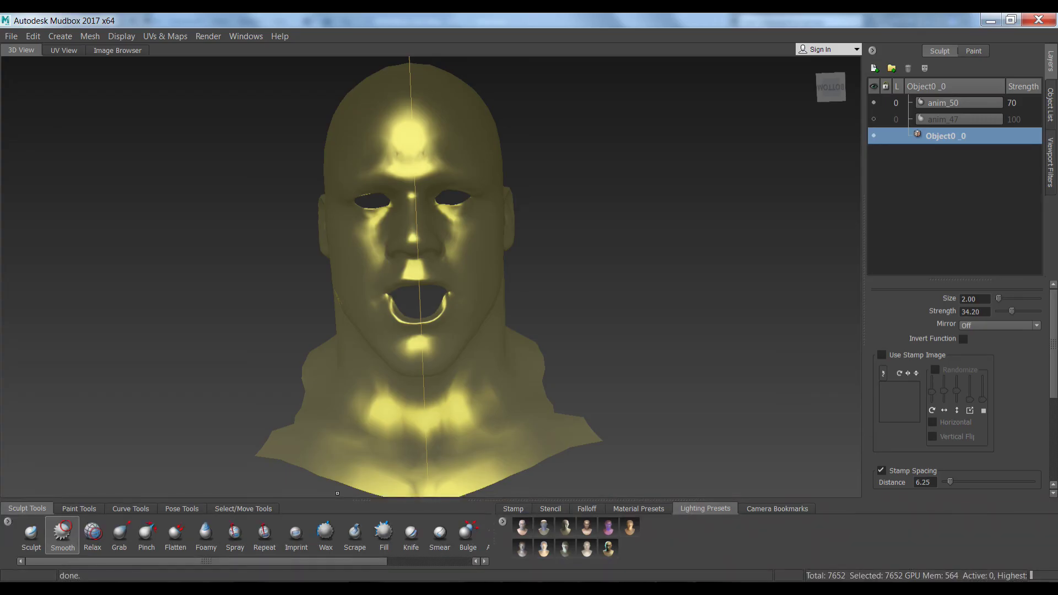
pyautogui.moveTo(245, 588)
pyautogui.click(245, 536)
# Hide the anim_50 layer and create a new sculpt layer named smiling
pyautogui.click(875, 108)
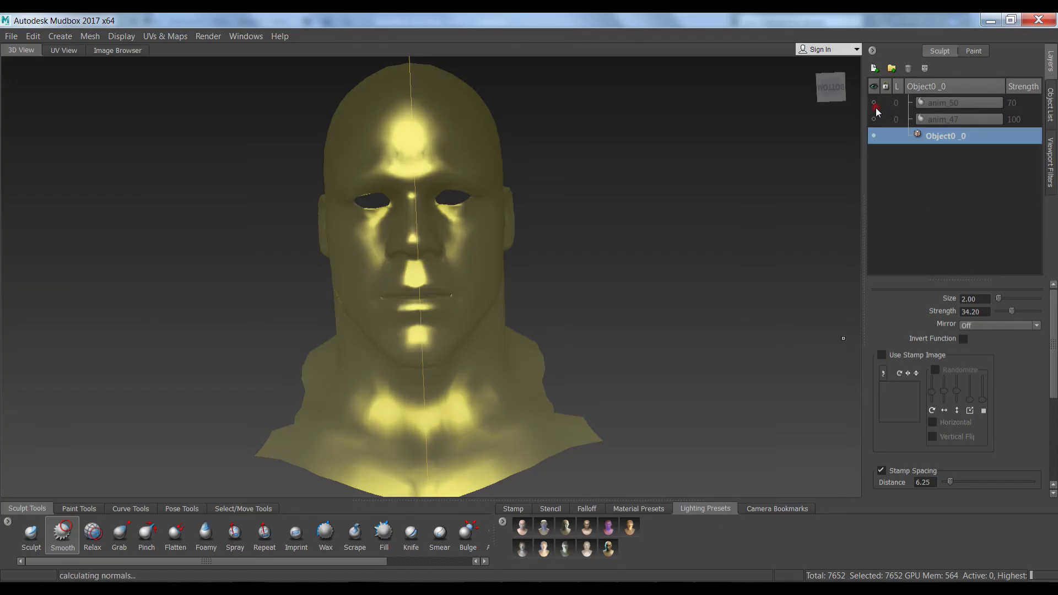
pyautogui.rightClick(948, 141)
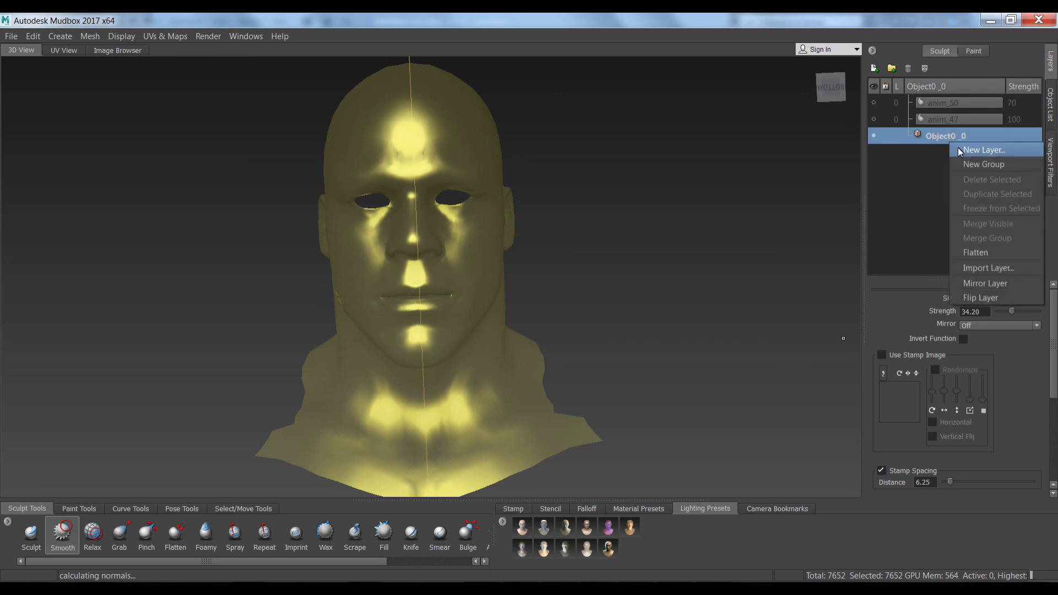
pyautogui.click(960, 150)
pyautogui.doubleClick(946, 138)
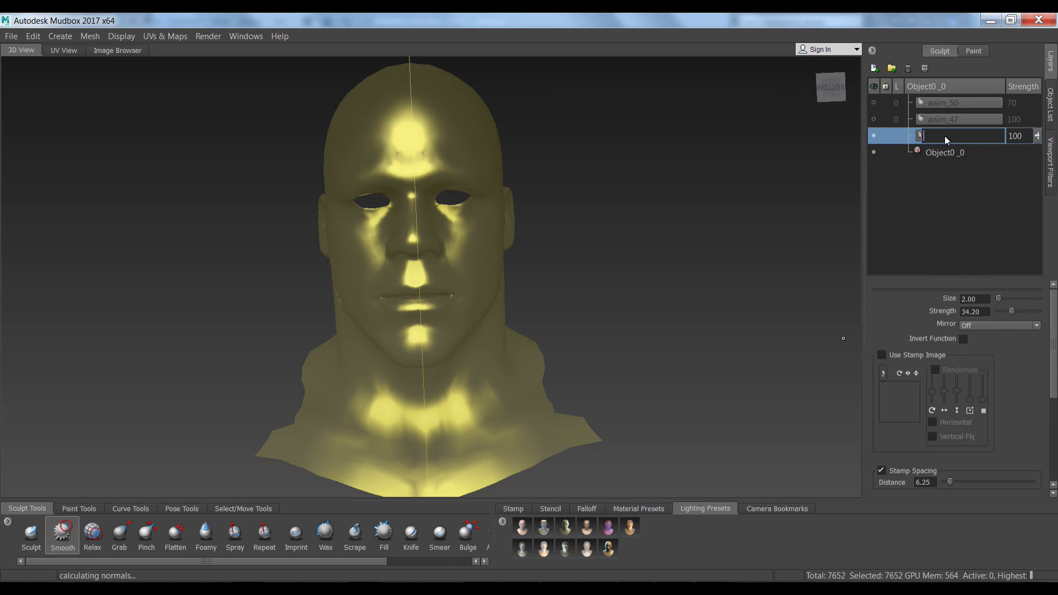
pyautogui.press('Return')
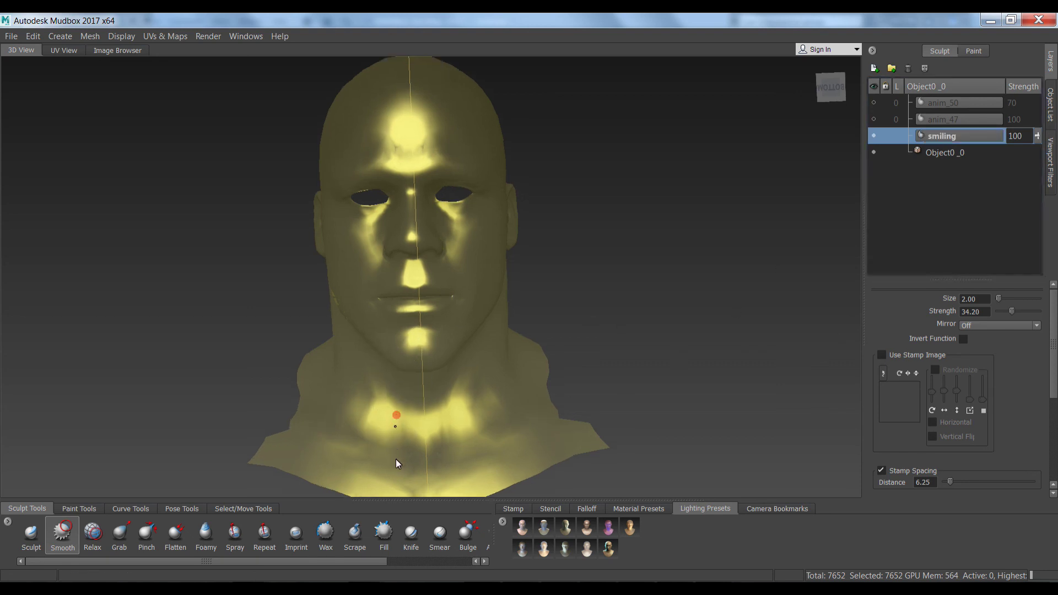
# Pull both mouth corners upward on the smiling layer with the Grab brush to form a slight smile
pyautogui.scroll(3, 396, 440)
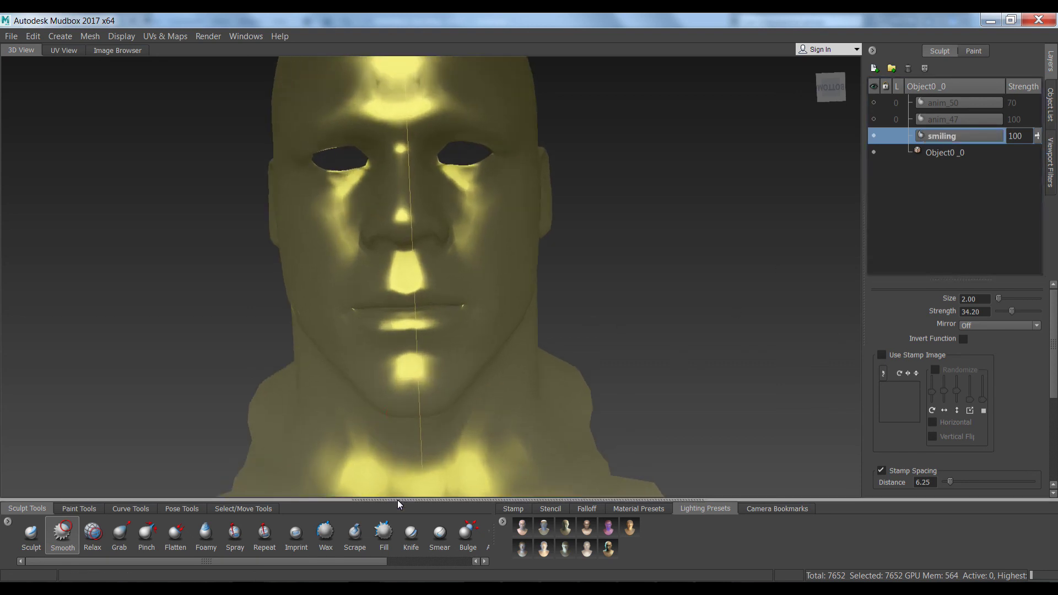
pyautogui.click(120, 534)
pyautogui.moveTo(461, 309); pyautogui.dragTo(468, 300)
pyautogui.moveTo(350, 315); pyautogui.dragTo(359, 310)
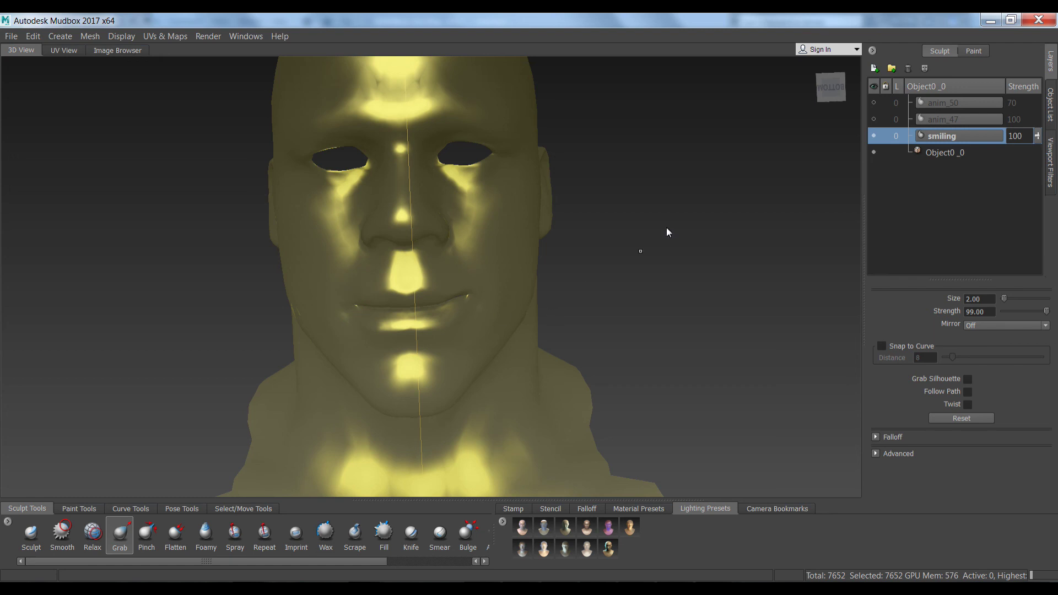
pyautogui.keyDown('alt'); pyautogui.moveTo(666, 222); pyautogui.dragTo(640, 143, button='right'); pyautogui.keyUp('alt')
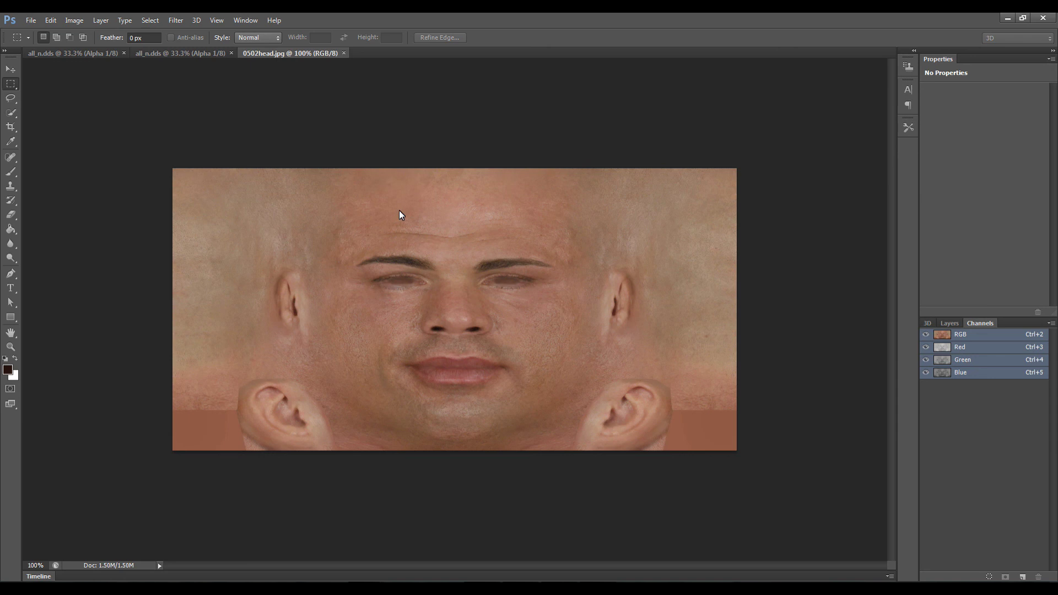
# Enlarge the 0502head.jpg face texture to 2048 pixels wide with the Alien Skin Blow Up 3 filter
pyautogui.click(176, 20)
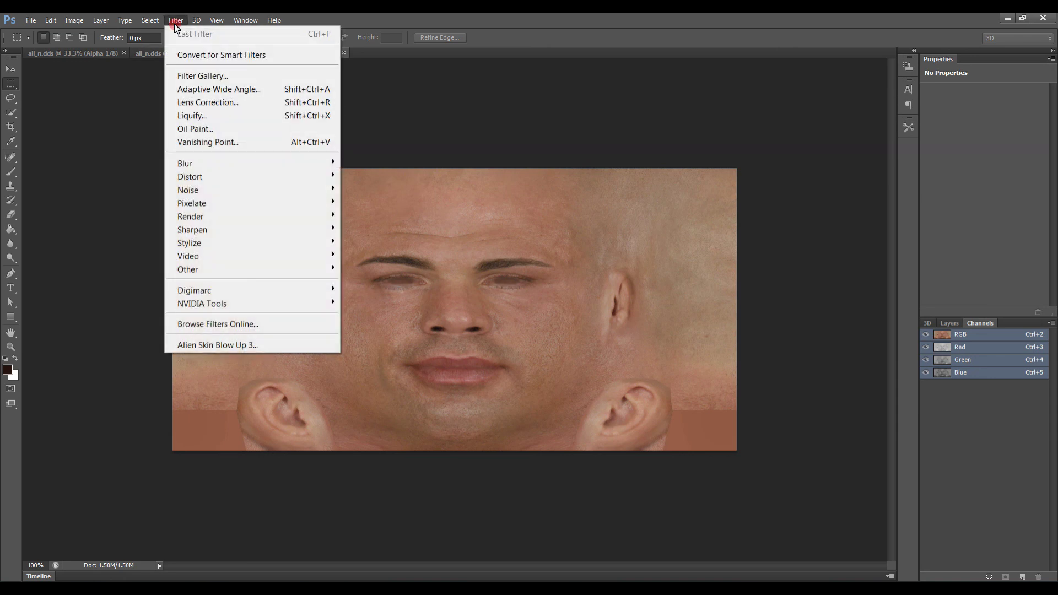
pyautogui.click(206, 346)
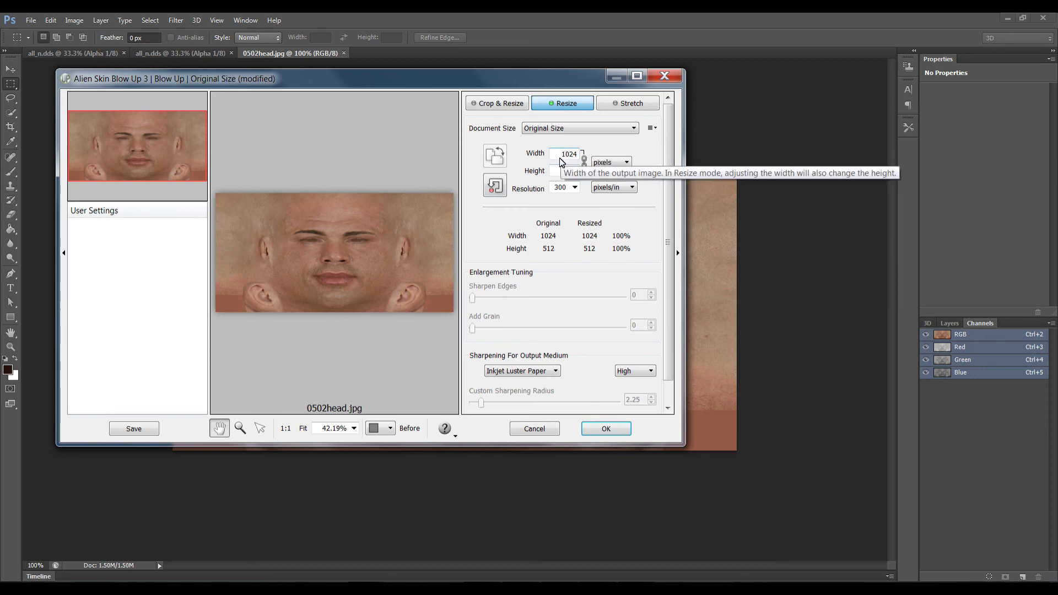
pyautogui.doubleClick(562, 156)
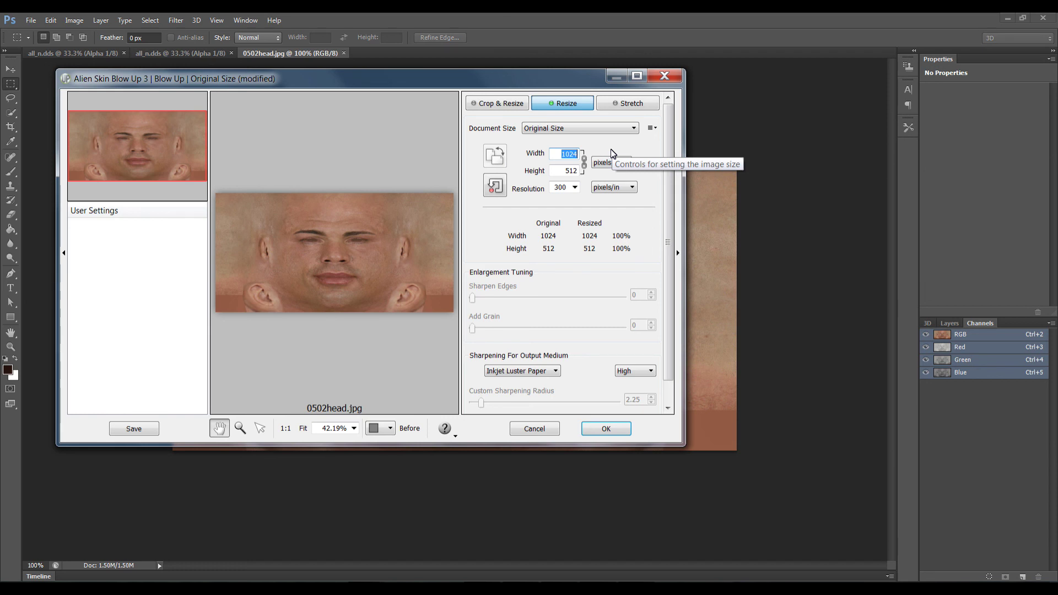
pyautogui.write('2048')
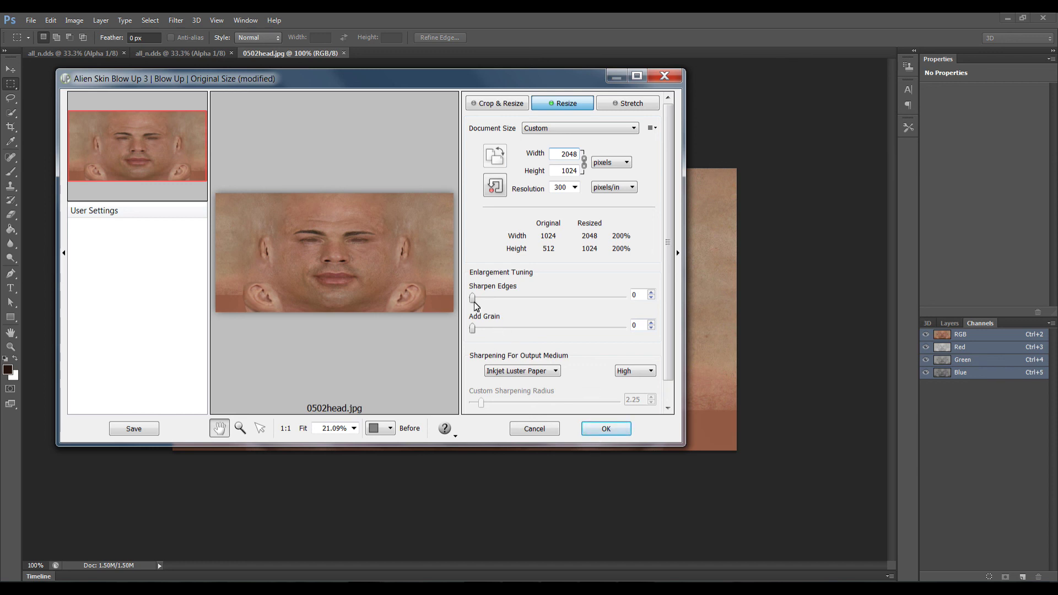
pyautogui.click(594, 432)
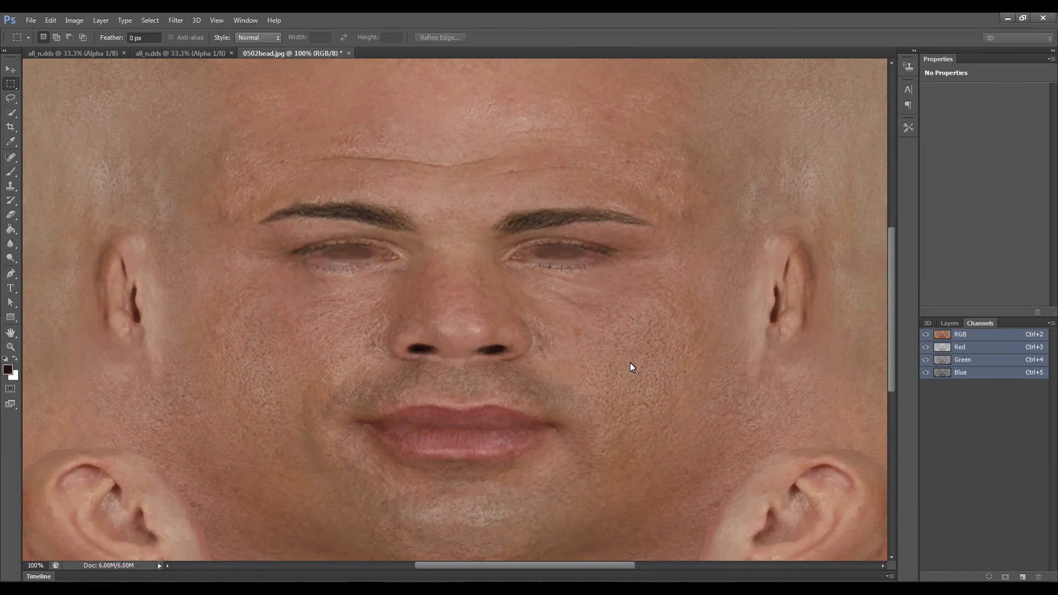
pyautogui.hotkey('ctrl', '-')
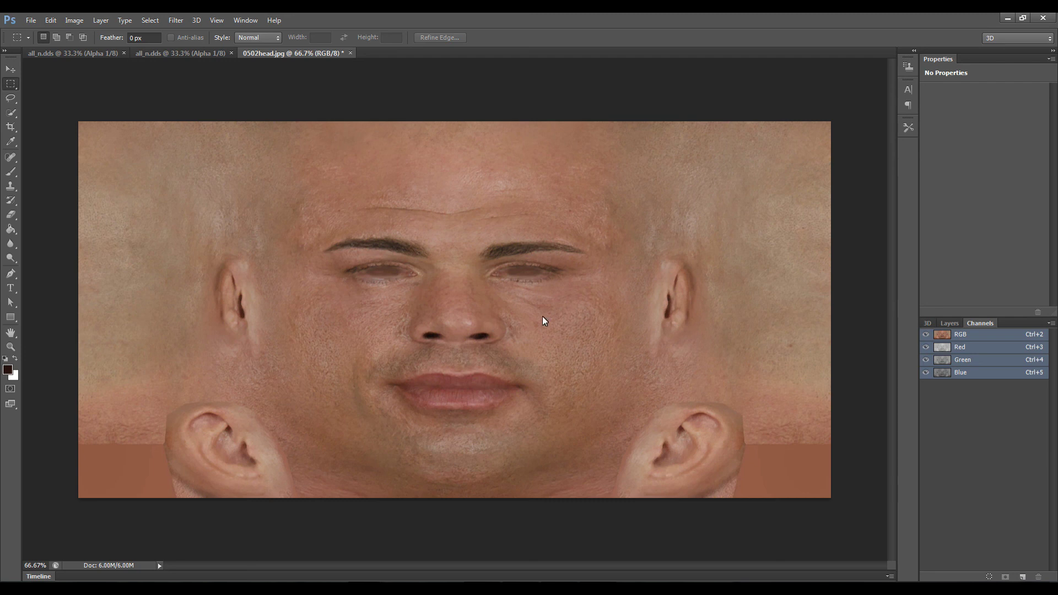
# Switch to Fireworks and enable the Brightness/Contrast filter on the blended face bitmap with brightness -44 and contrast -20
pyautogui.moveTo(520, 588)
pyautogui.click(520, 589)
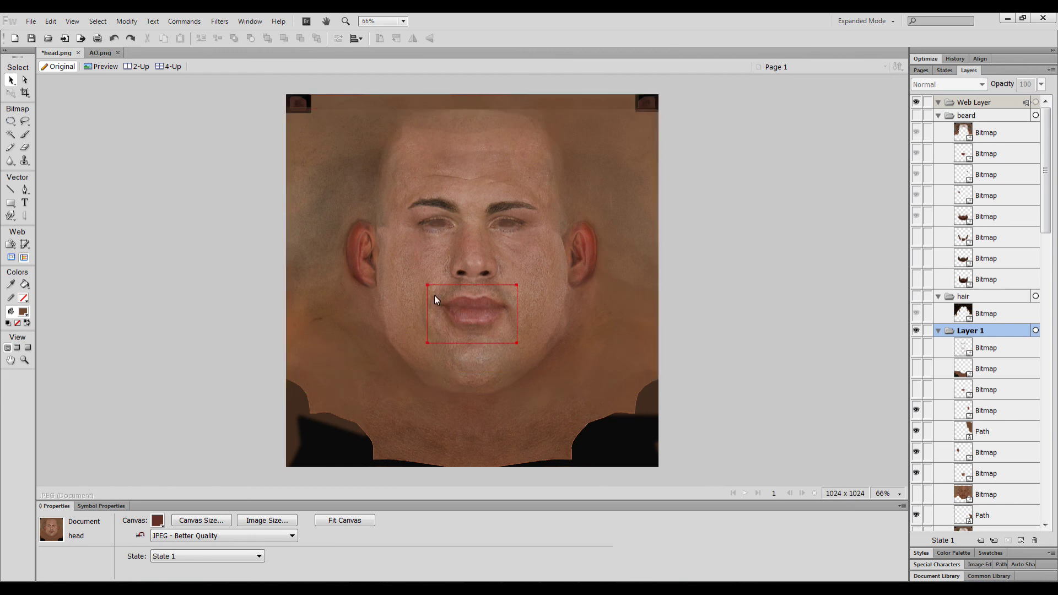
pyautogui.click(425, 265)
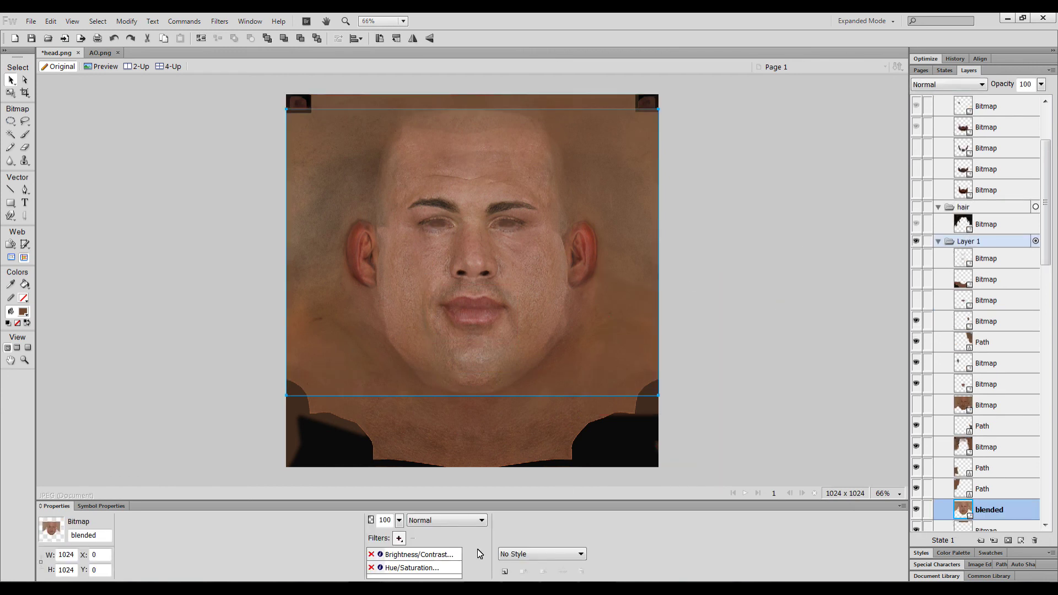
pyautogui.doubleClick(416, 556)
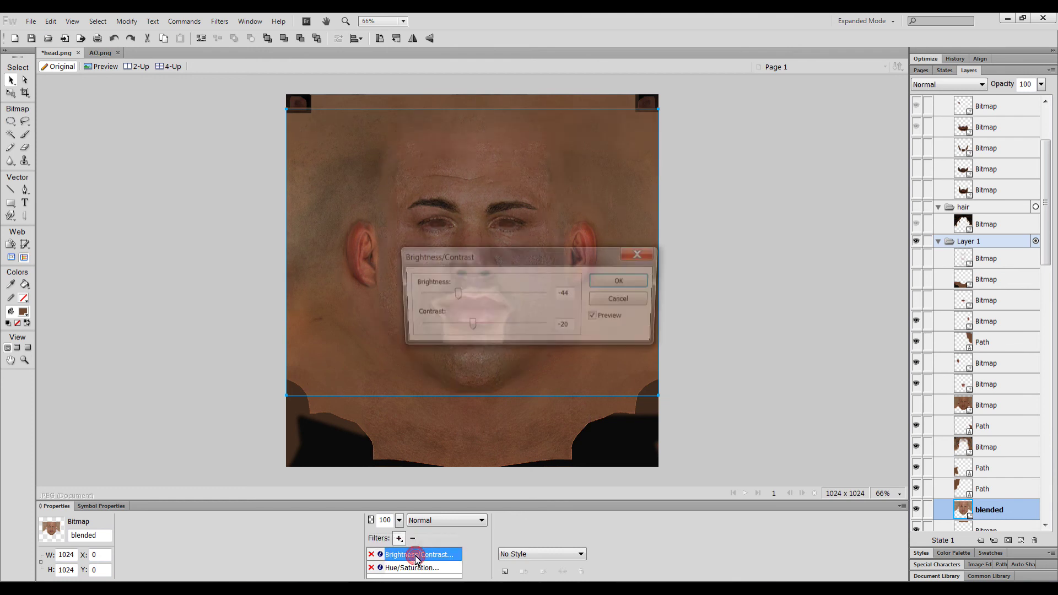
pyautogui.moveTo(504, 260); pyautogui.dragTo(743, 358)
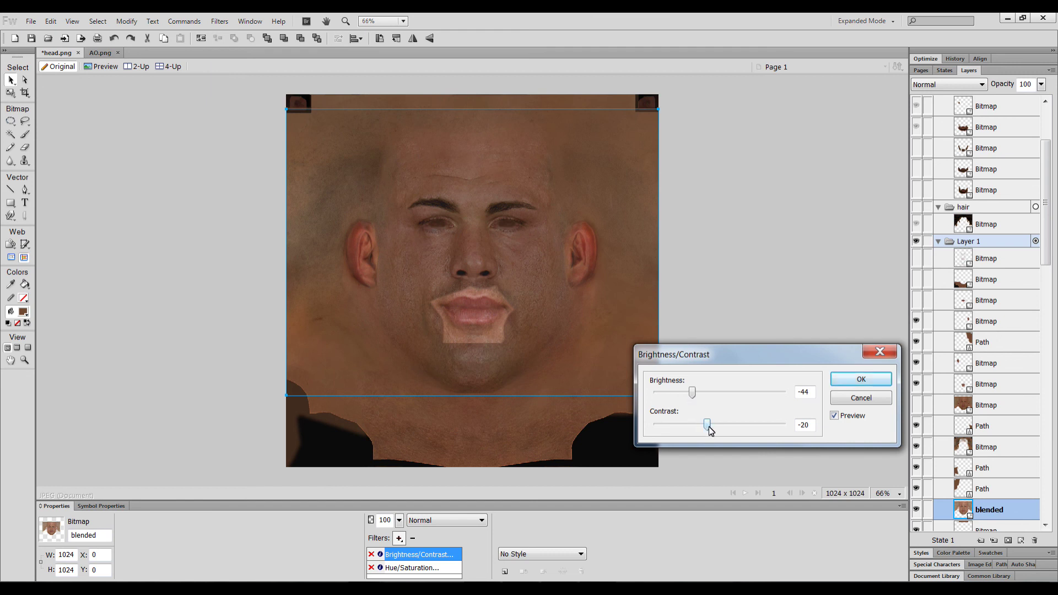
pyautogui.click(852, 384)
# Enable the Brightness/Contrast filter on the mouth bitmap with brightness -44 and contrast -20
pyautogui.click(471, 326)
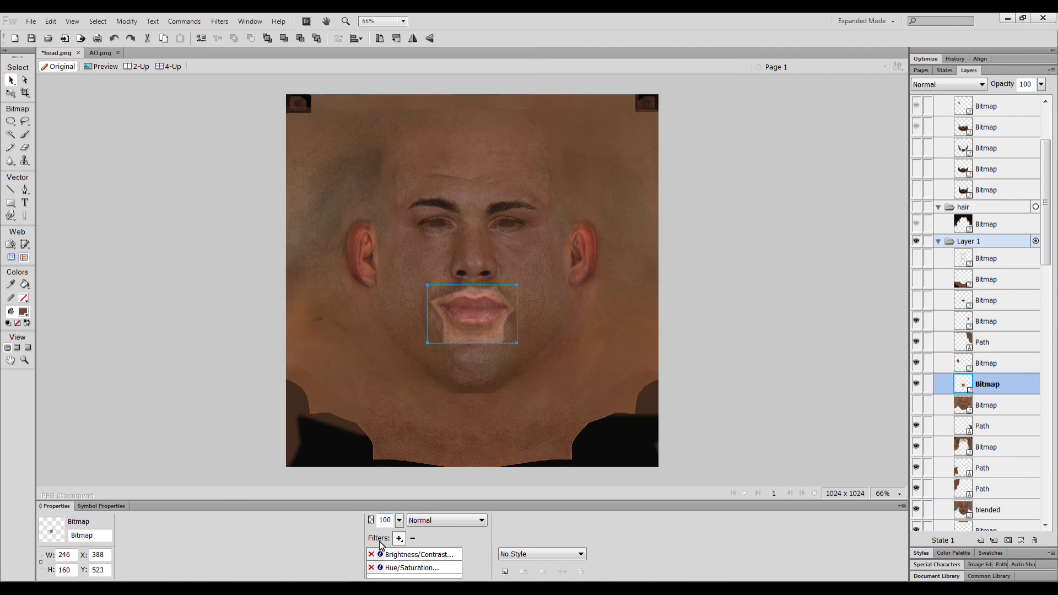
pyautogui.doubleClick(405, 554)
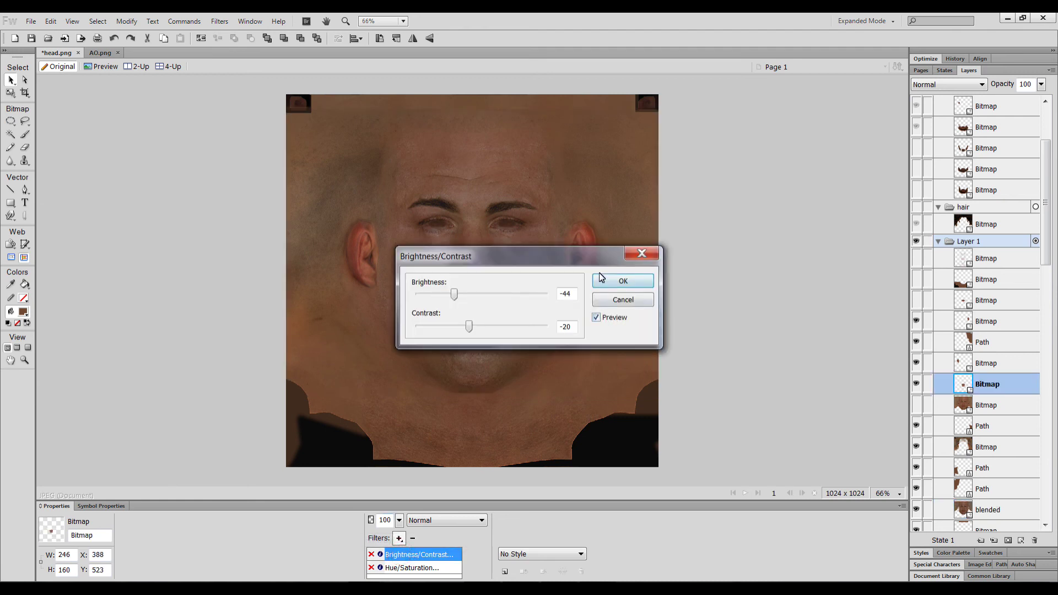
pyautogui.click(601, 278)
pyautogui.click(604, 280)
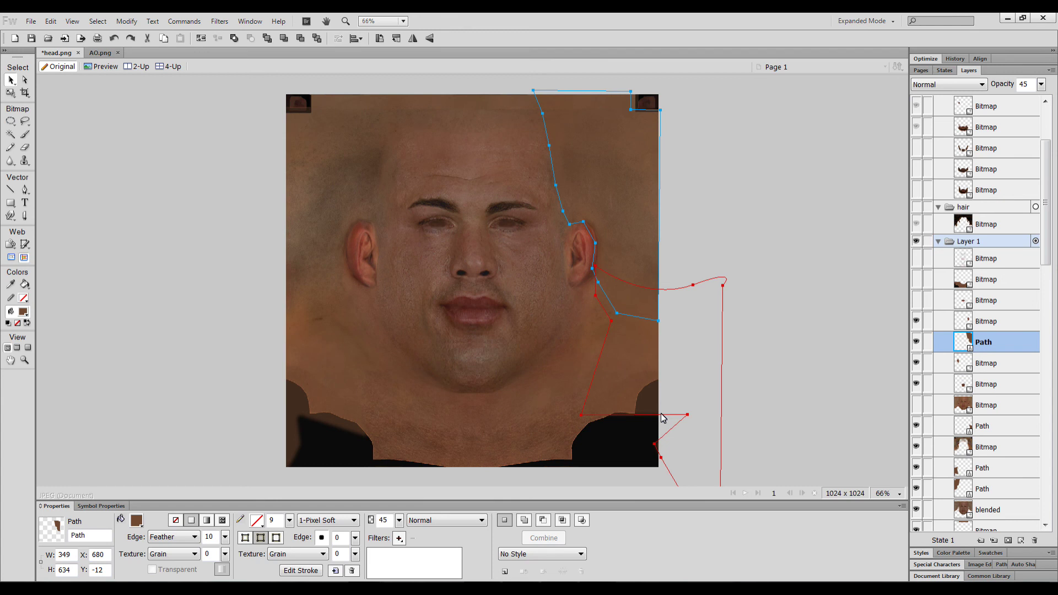
# Enable the Hue/Saturation filter on the blended face bitmap with hue 1, saturation 8 and lightness 4
pyautogui.click(513, 281)
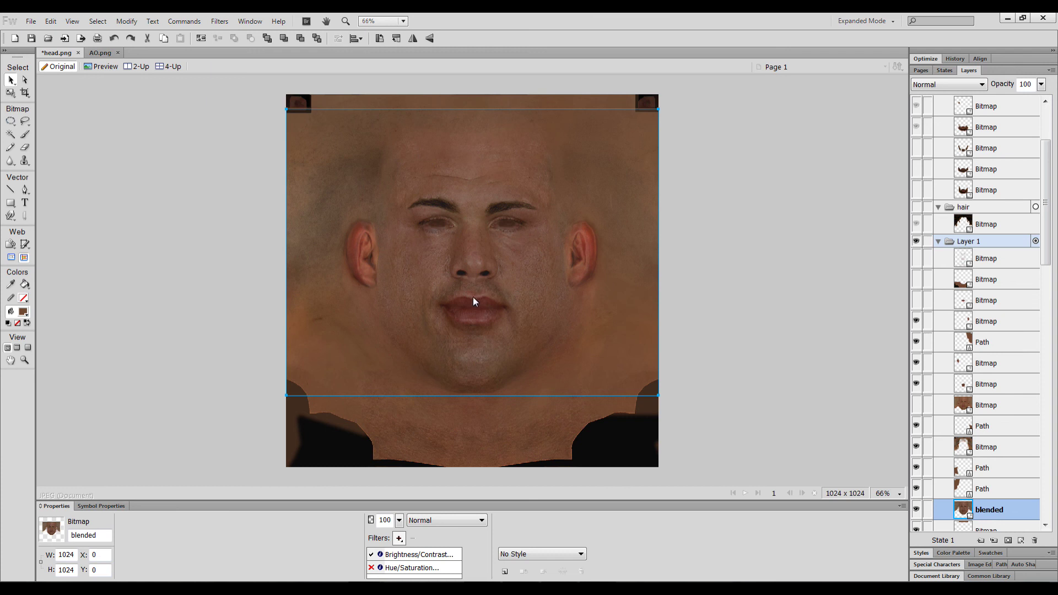
pyautogui.click(408, 569)
pyautogui.doubleClick(407, 569)
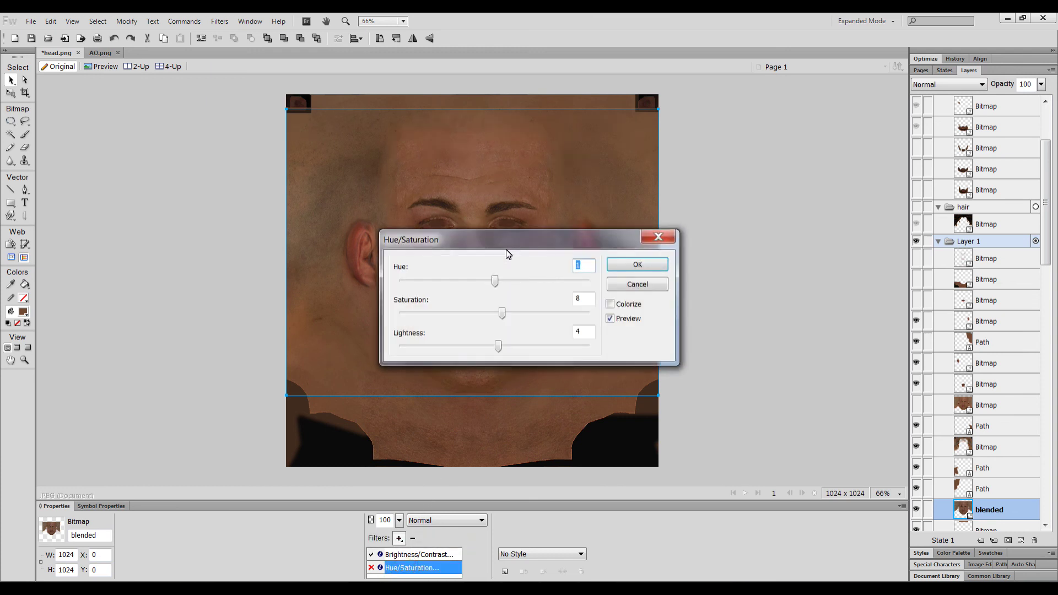
pyautogui.moveTo(505, 246); pyautogui.dragTo(742, 346)
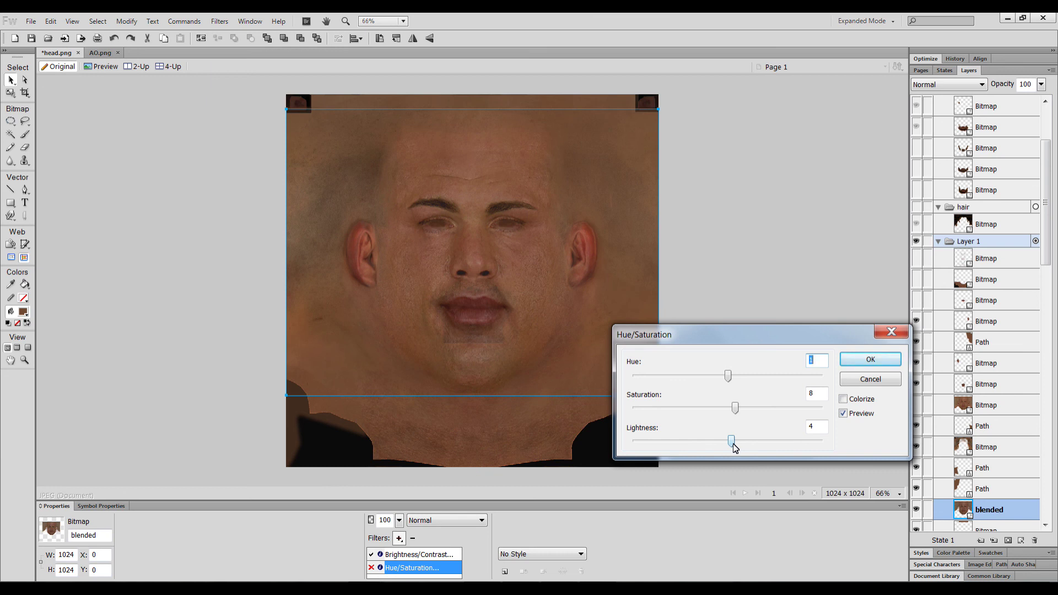
pyautogui.moveTo(733, 447); pyautogui.dragTo(732, 446)
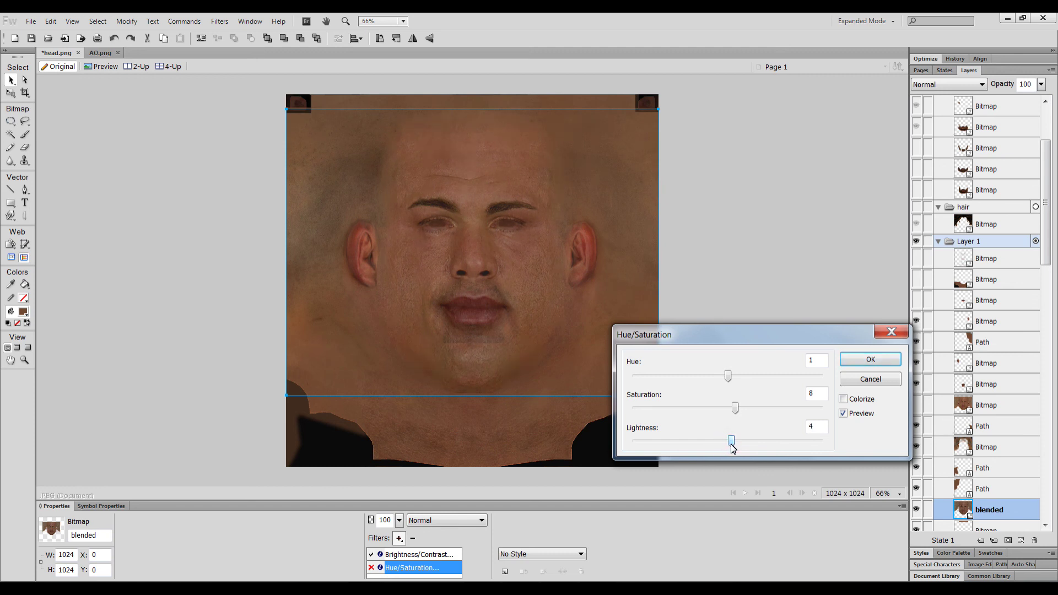
pyautogui.click(865, 359)
# Enable the Hue/Saturation filter on the mouth bitmap with hue -1, saturation 8 and lightness 4, and clear the selection
pyautogui.click(487, 307)
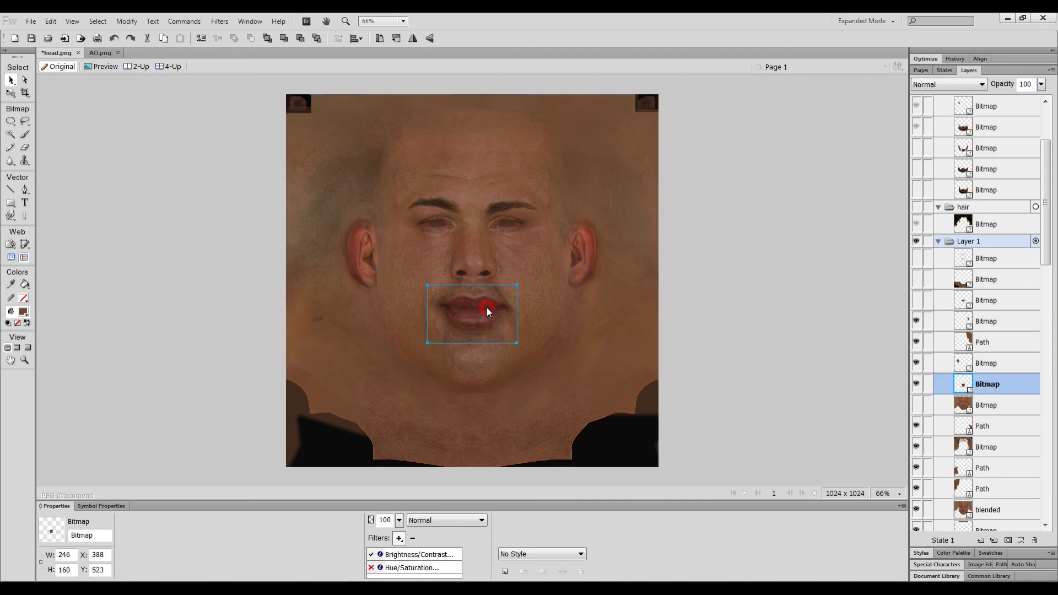
pyautogui.doubleClick(401, 568)
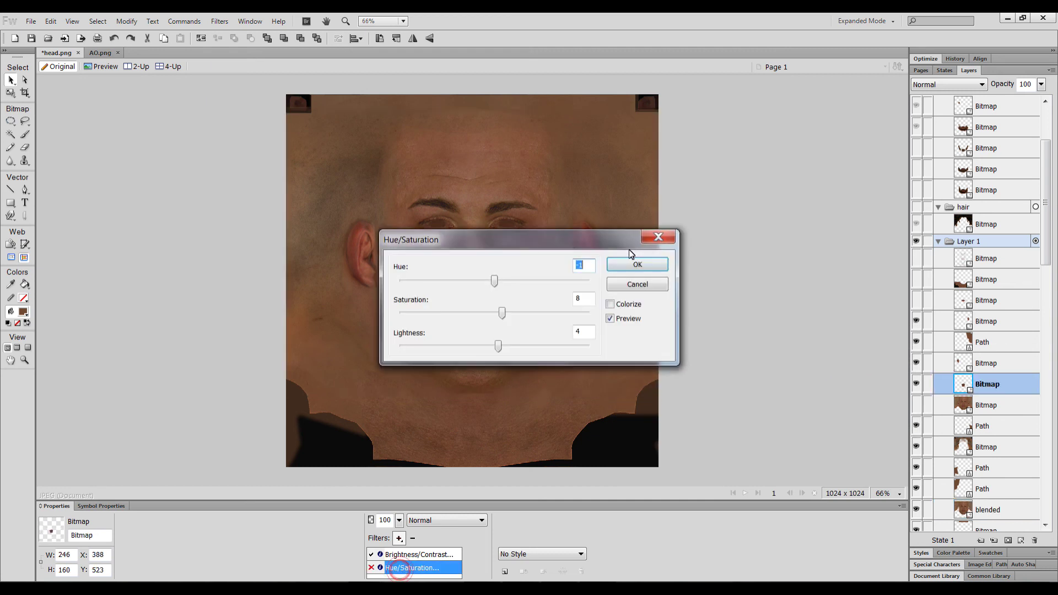
pyautogui.click(623, 268)
pyautogui.click(700, 296)
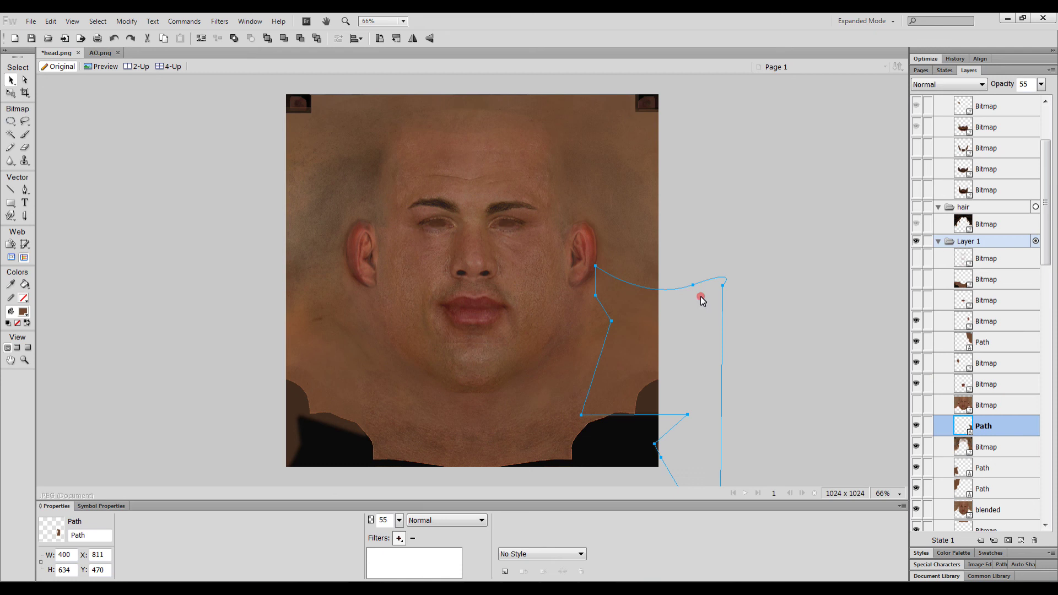
pyautogui.click(804, 302)
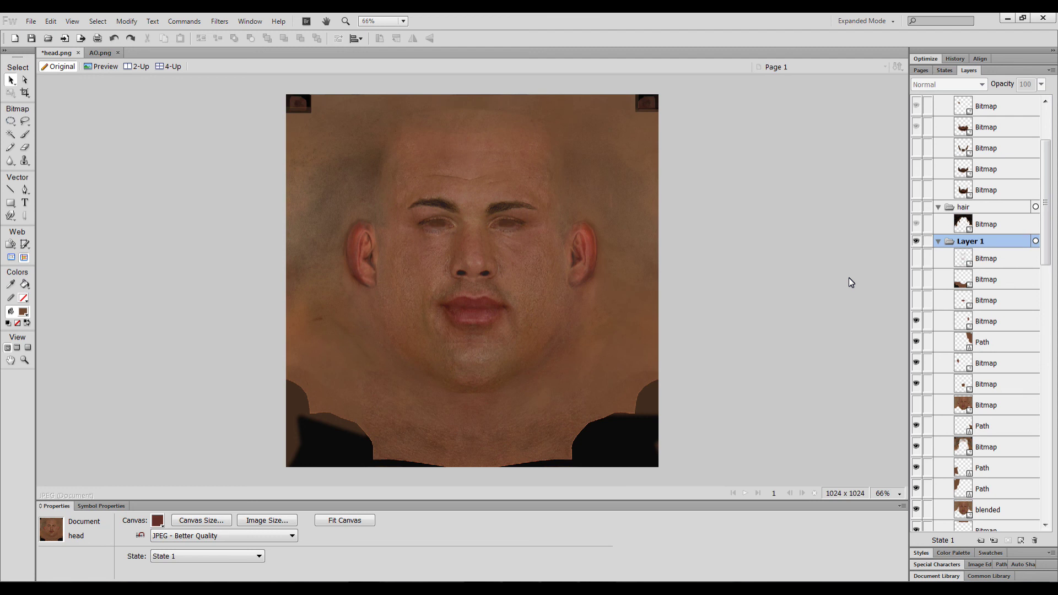
# Show the uppermost bitmap of Layer 1 to check its outlines against the facial features, and hide it again
pyautogui.click(917, 259)
pyautogui.click(740, 240)
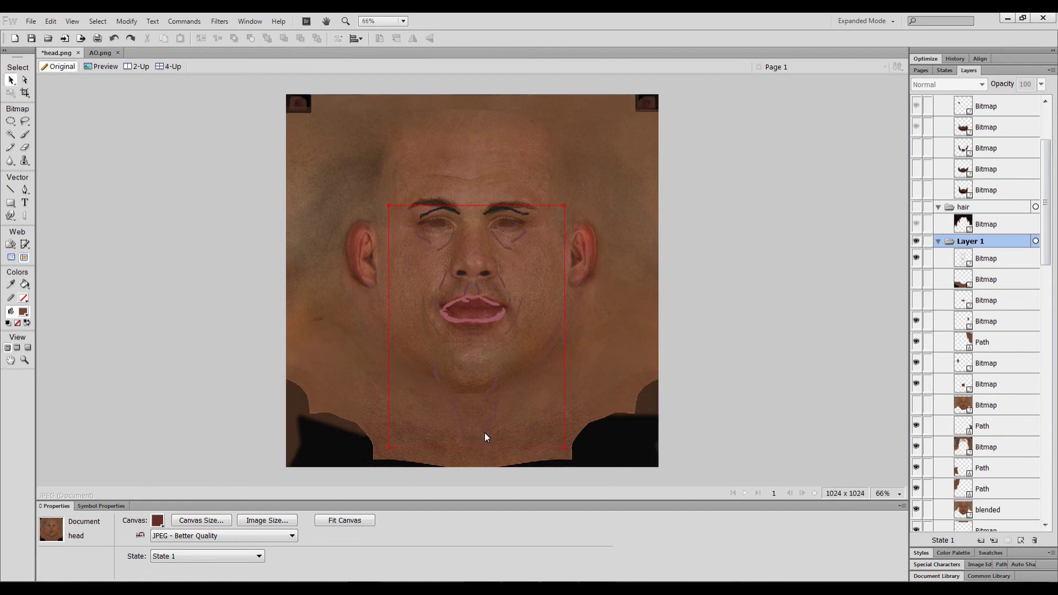
pyautogui.click(916, 259)
pyautogui.click(803, 226)
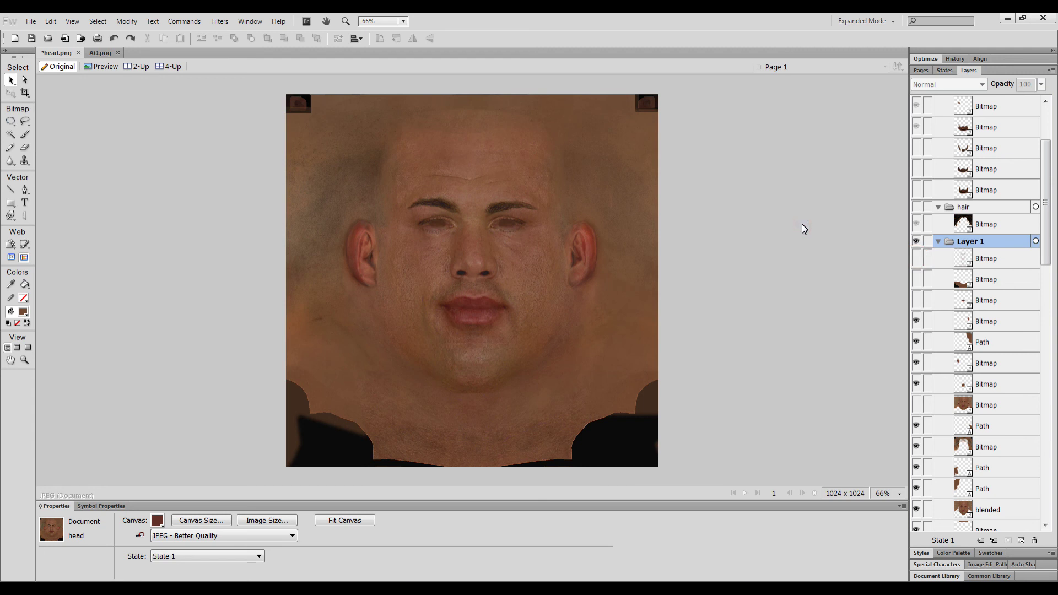